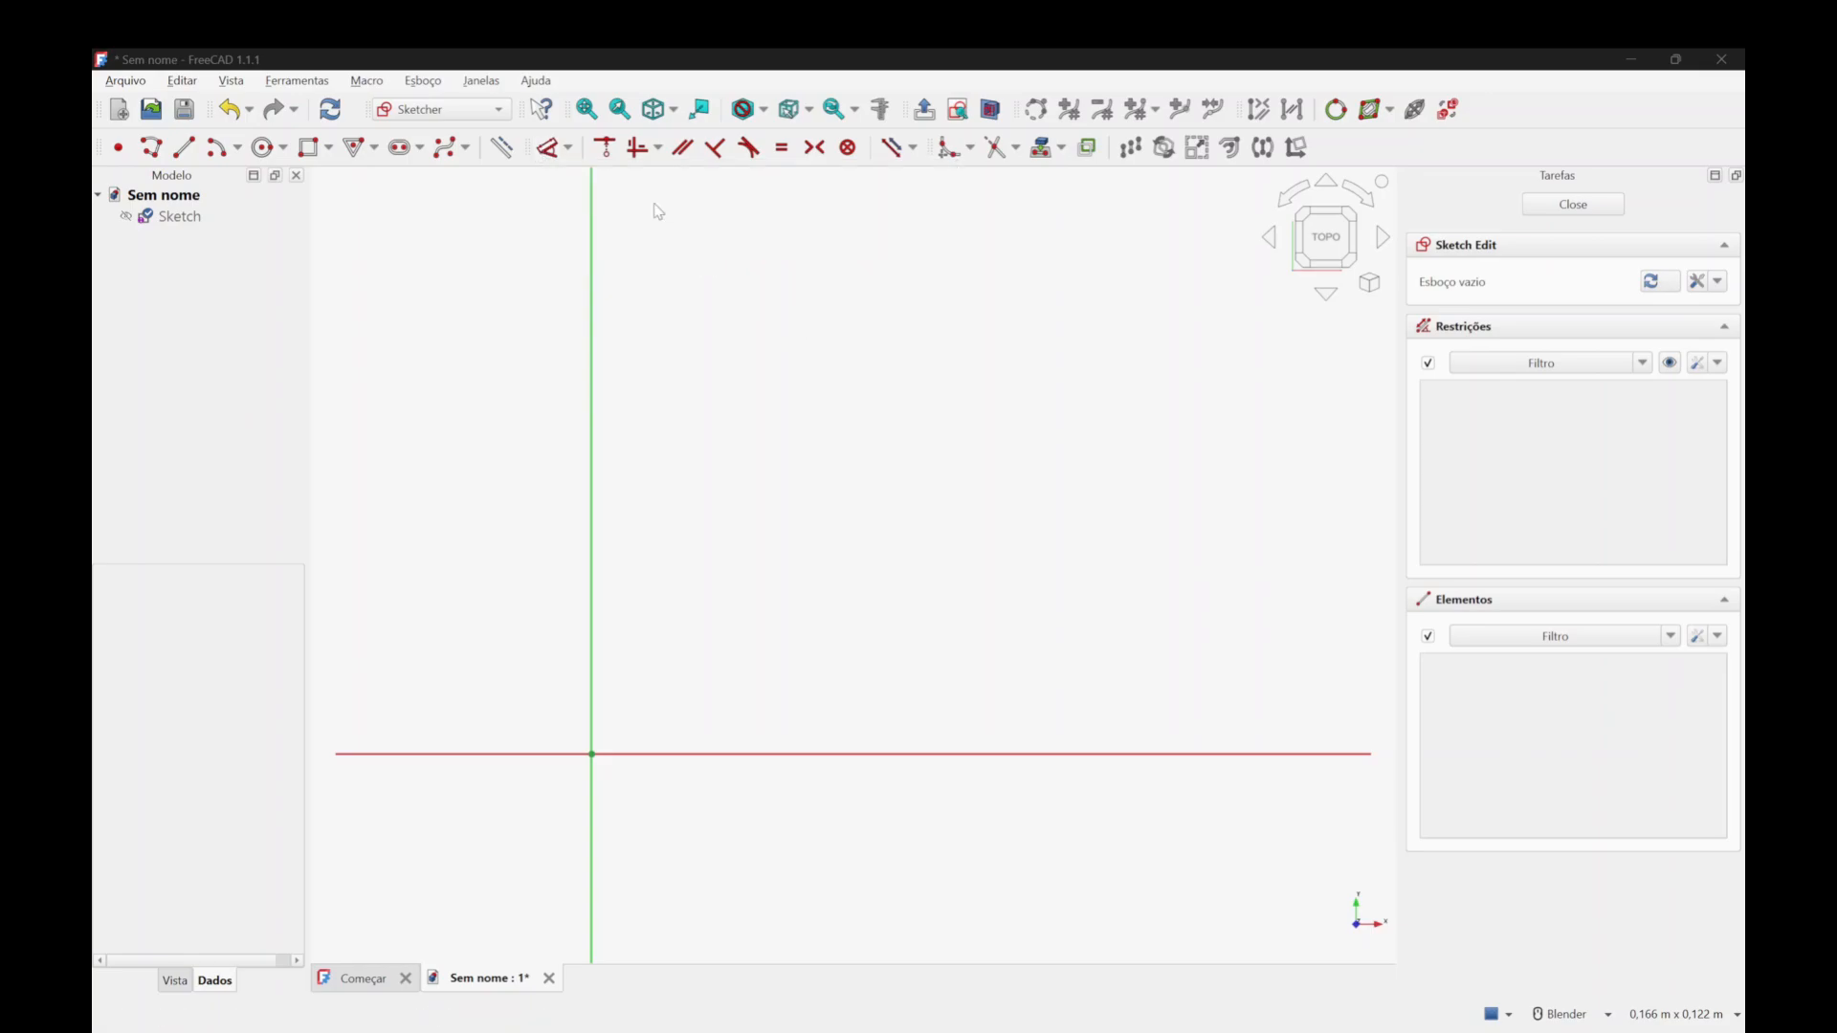
{"action": "left_click", "coordinate": [569, 153]}
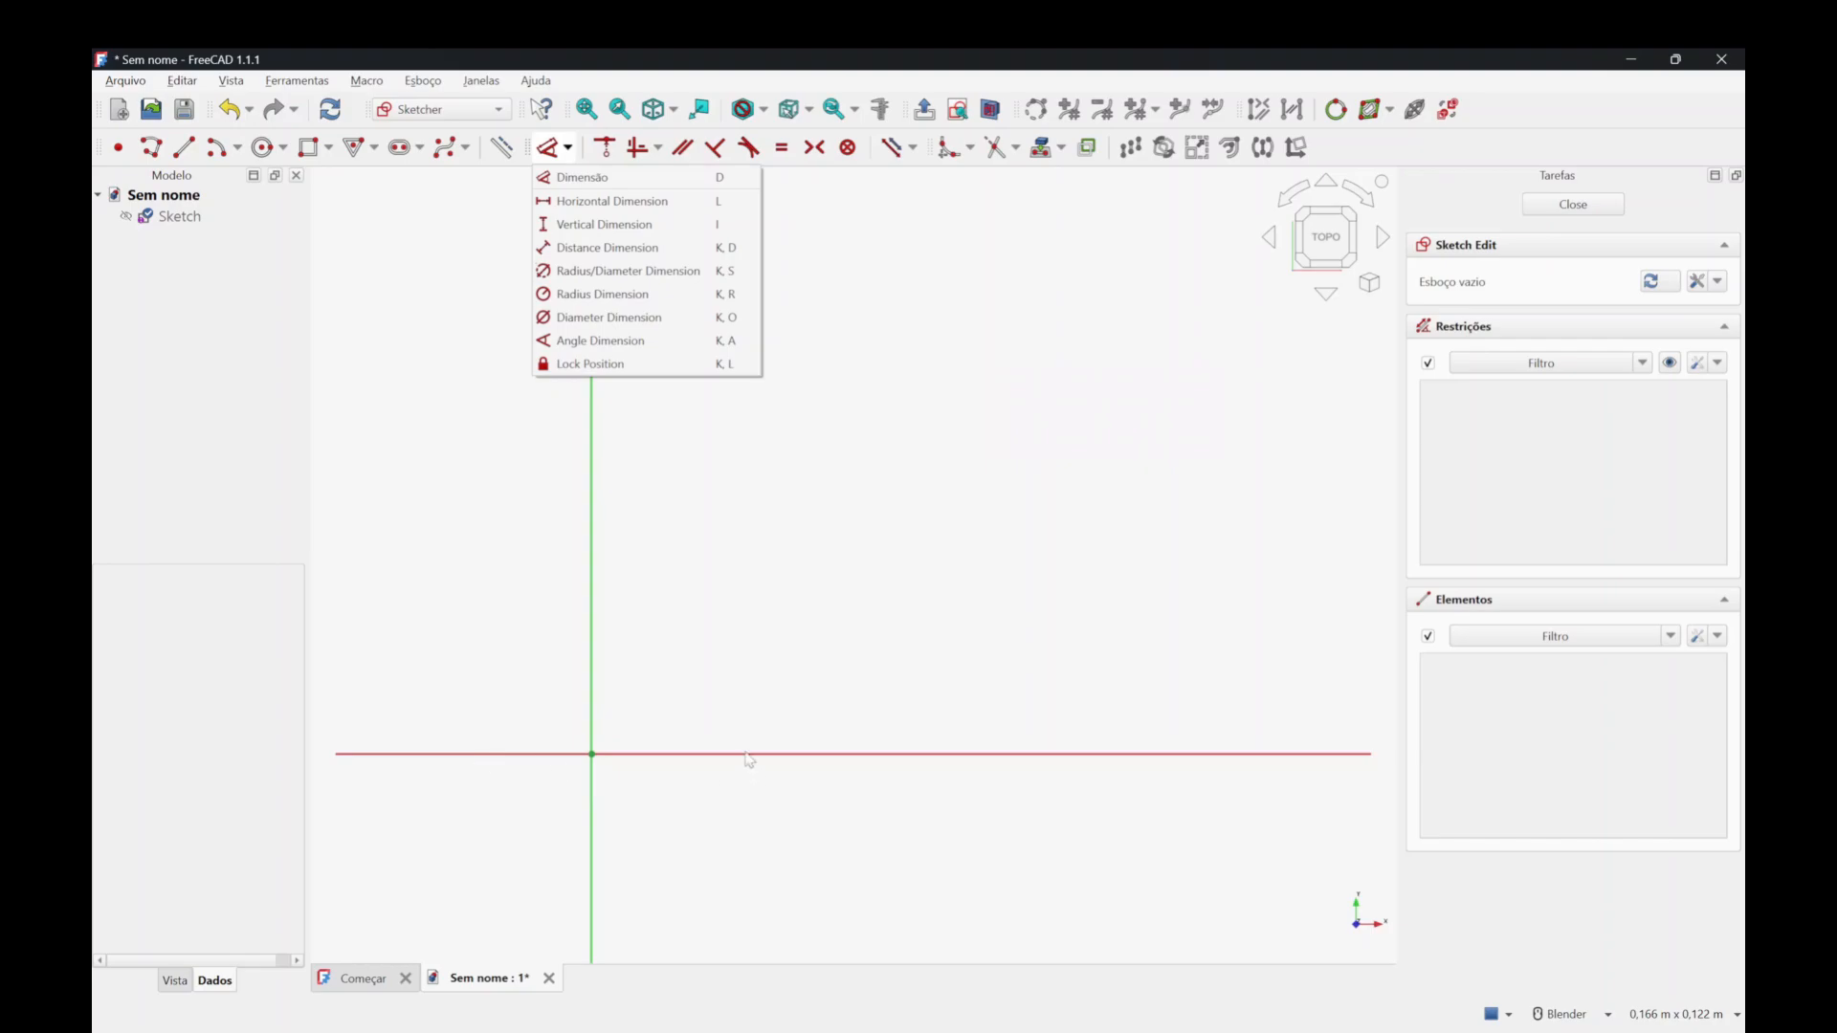
{"action": "left_click", "coordinate": [851, 393]}
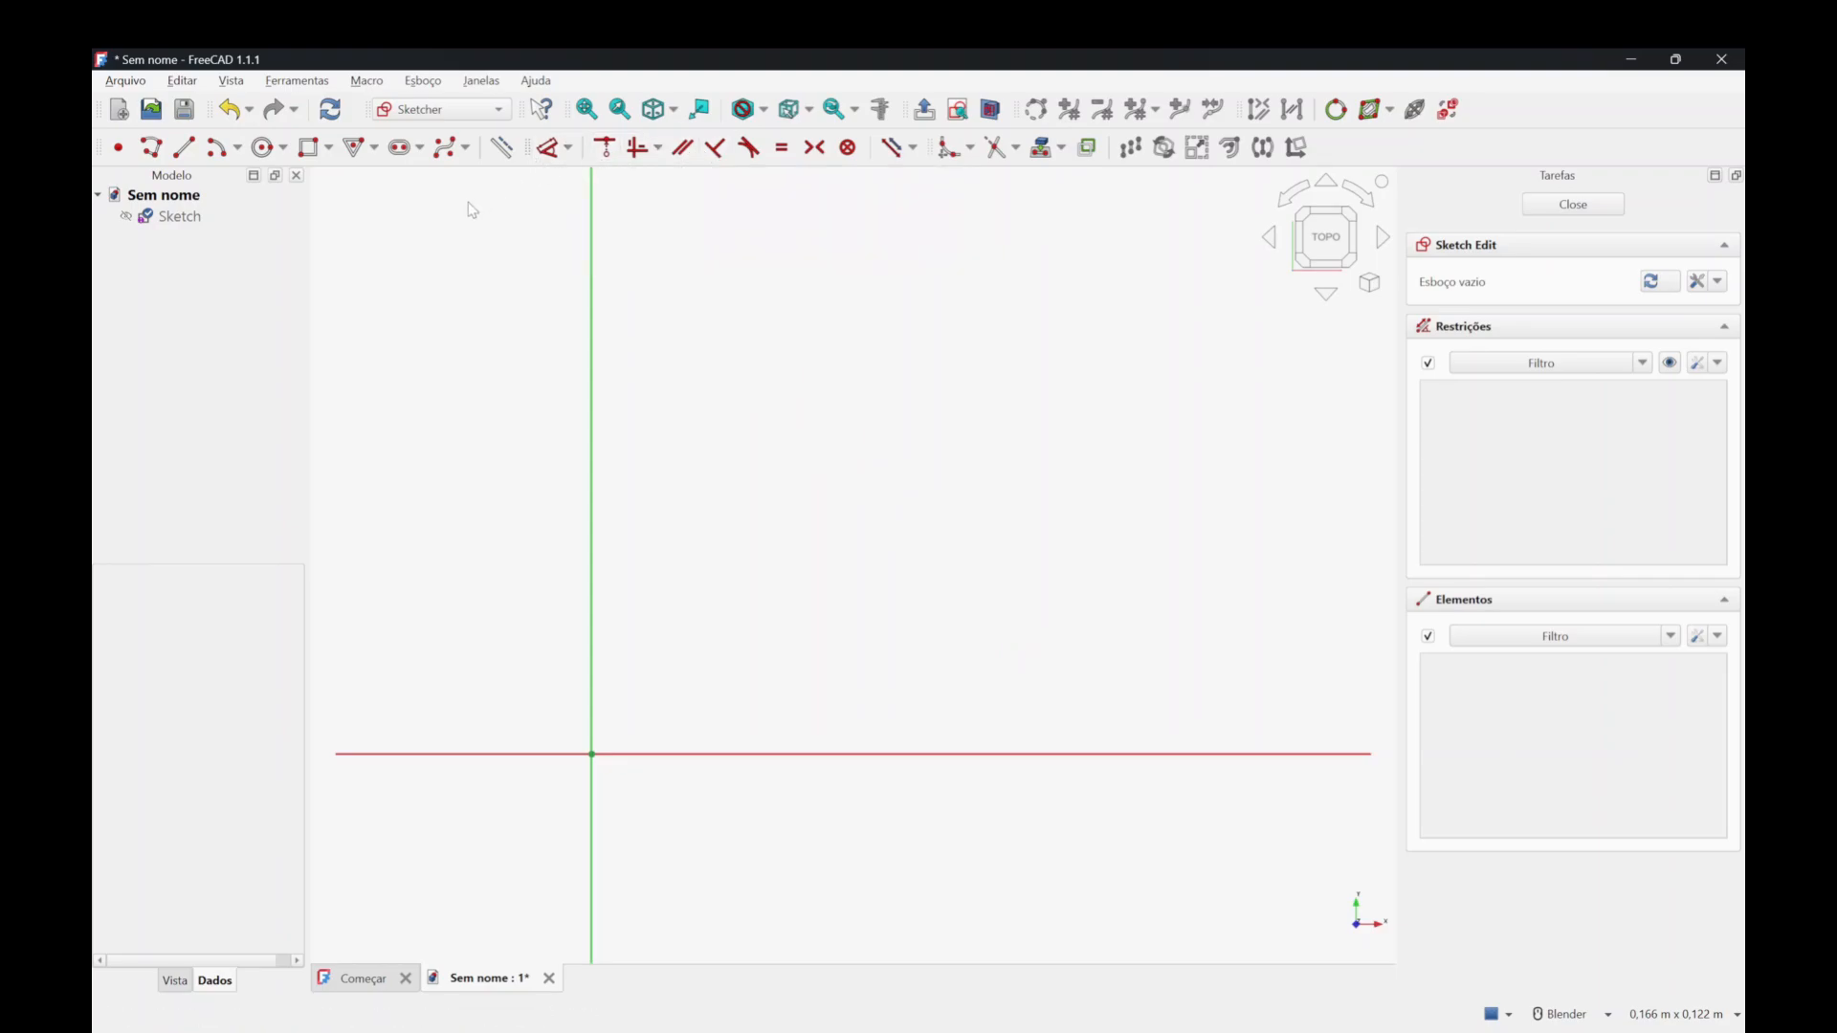
{"action": "left_click", "coordinate": [569, 149]}
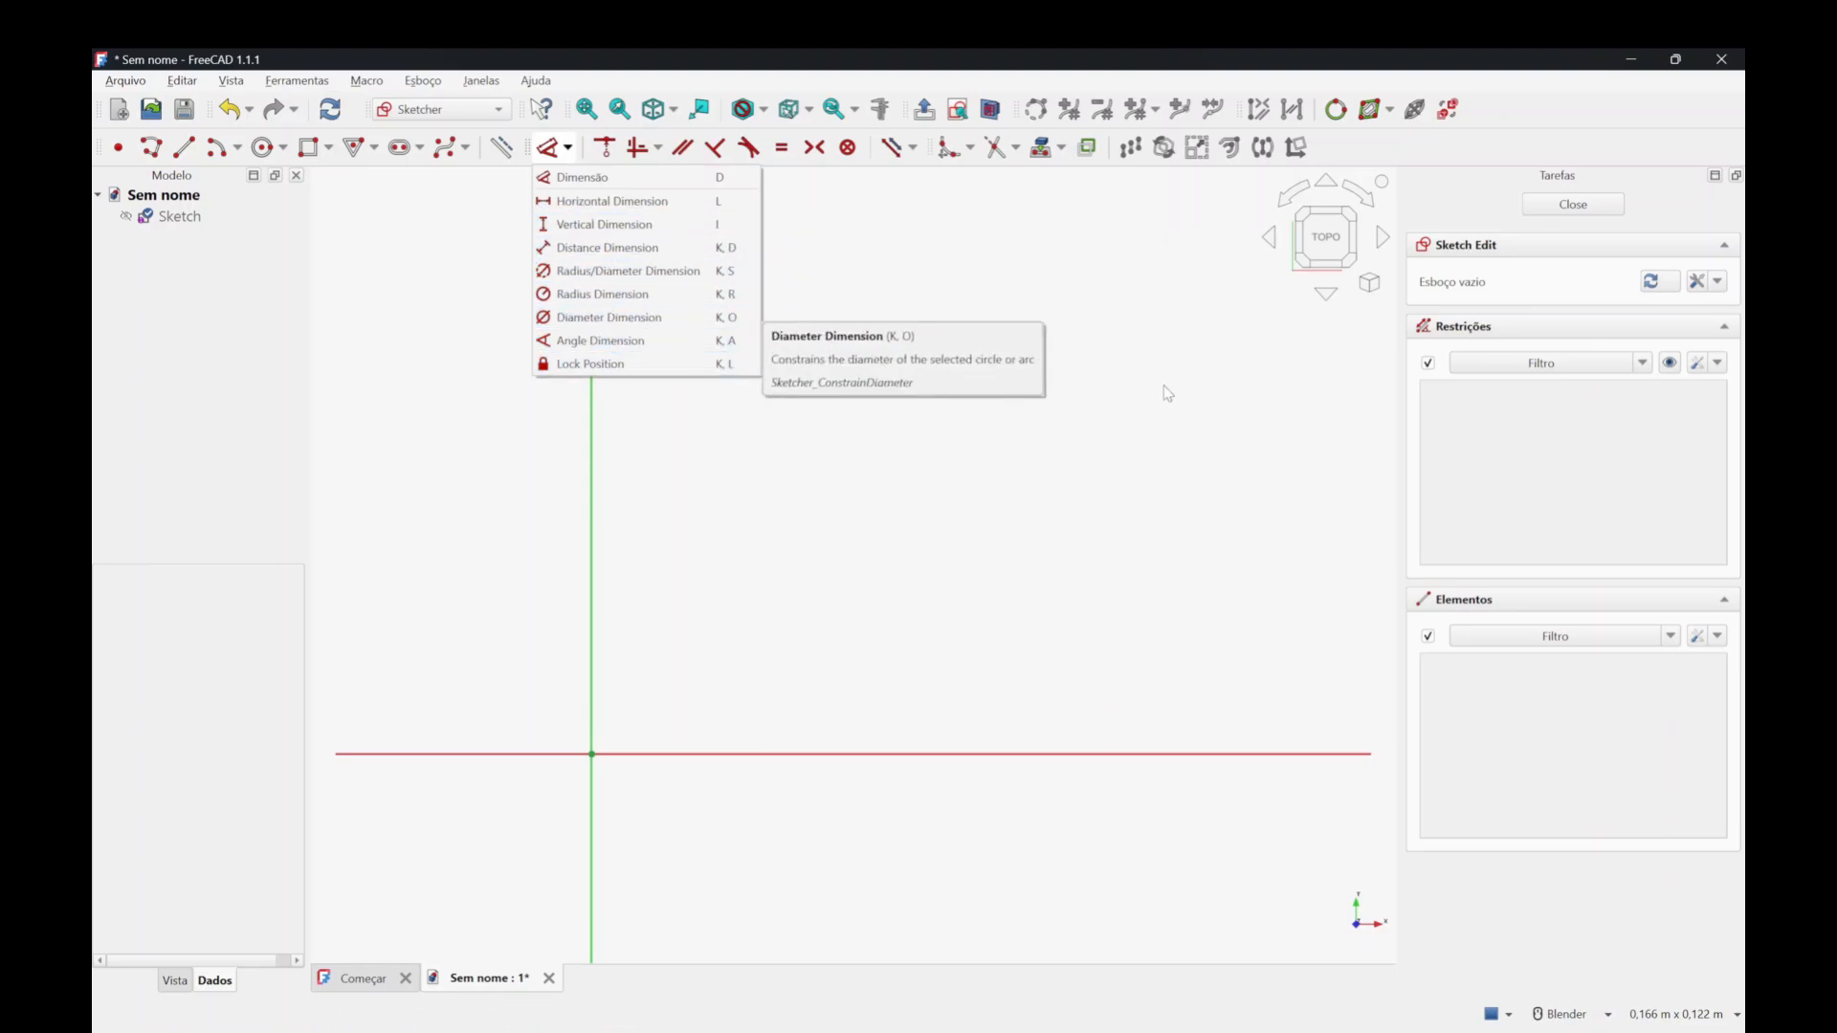
{"action": "left_click", "coordinate": [928, 429]}
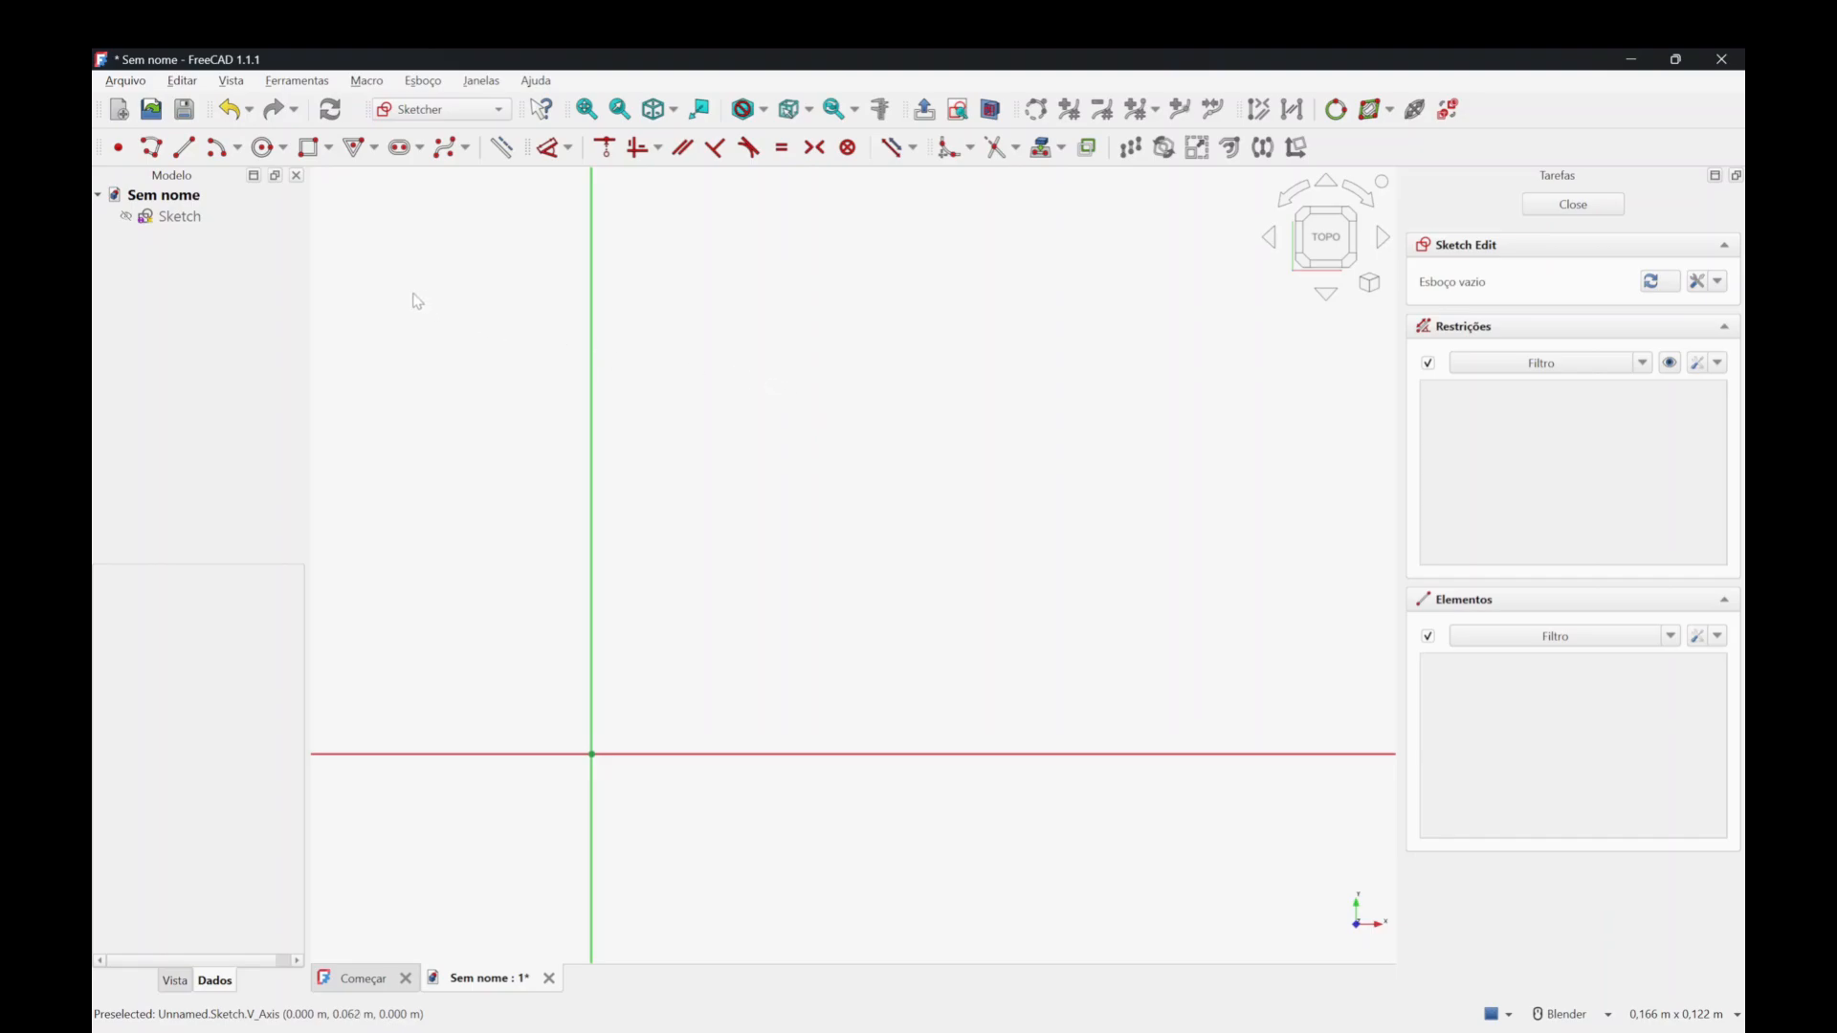
Sketch a line rising to the right, above the horizontal axis and right of the vertical axis, ending near (0.070 m, 0.046 m).
{"action": "left_click", "coordinate": [184, 147]}
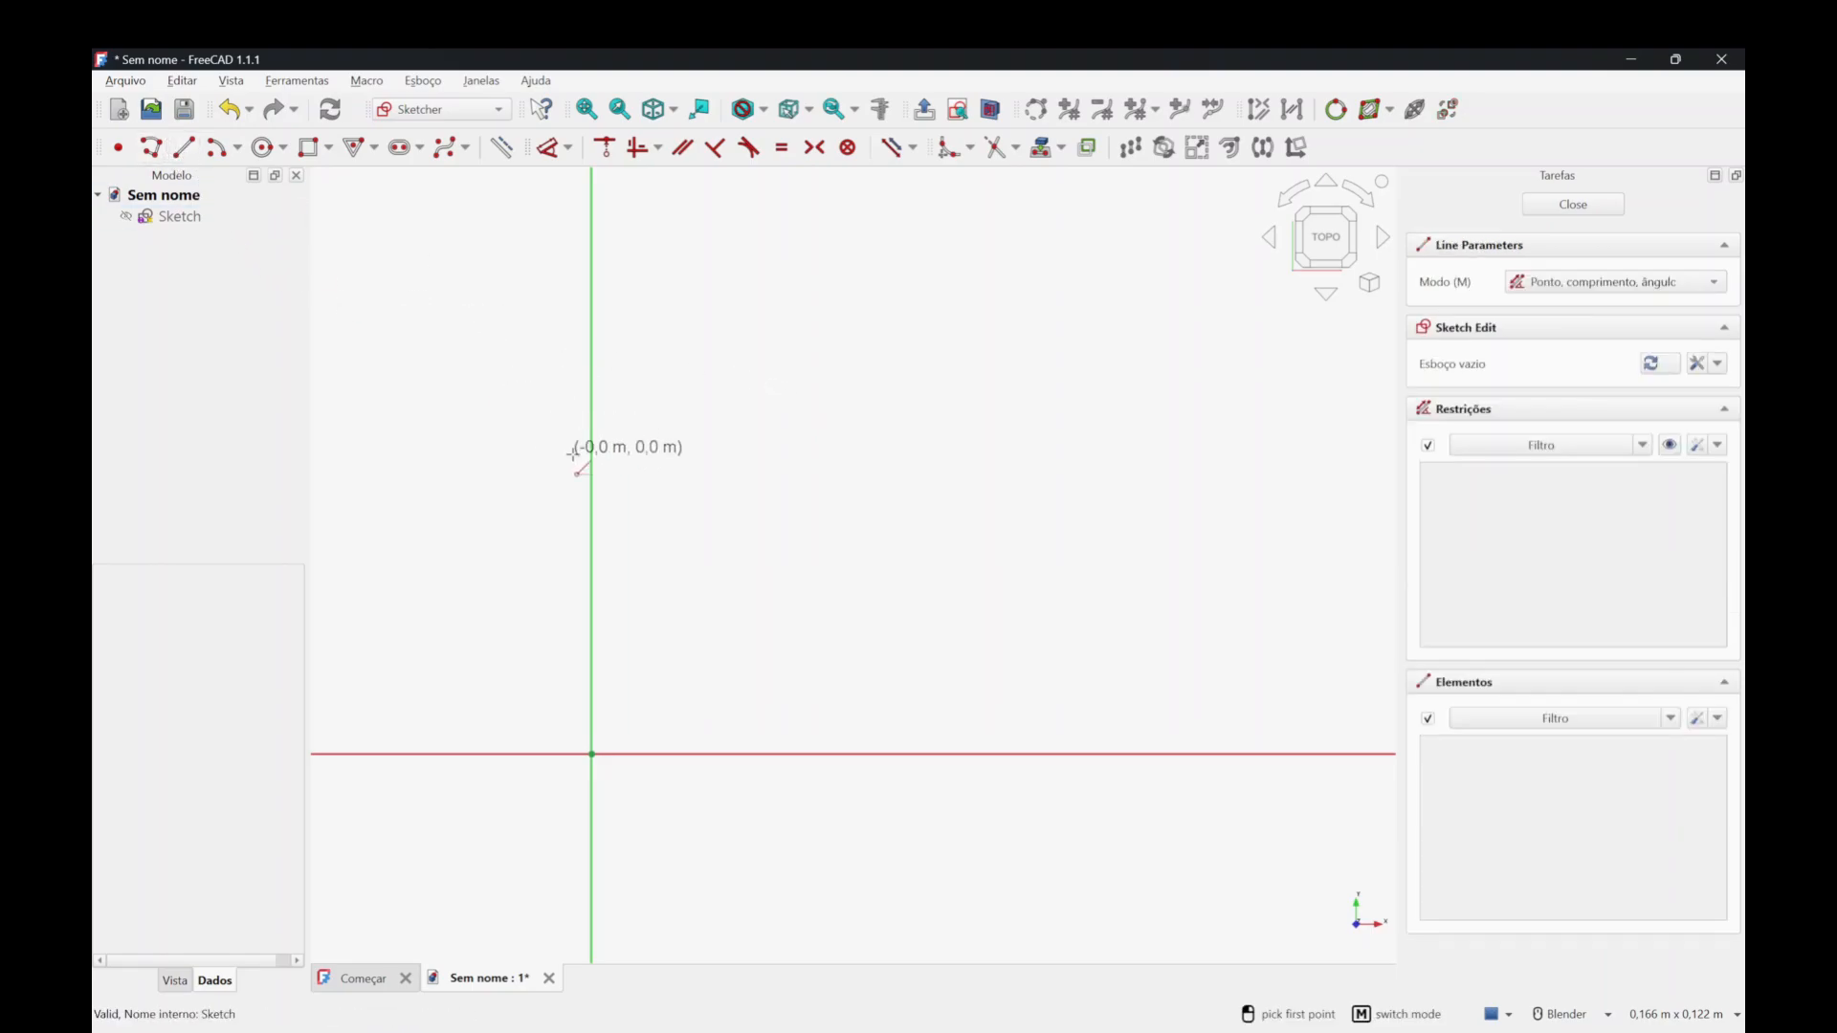
{"action": "left_click", "coordinate": [723, 622]}
{"action": "left_click", "coordinate": [1049, 455]}
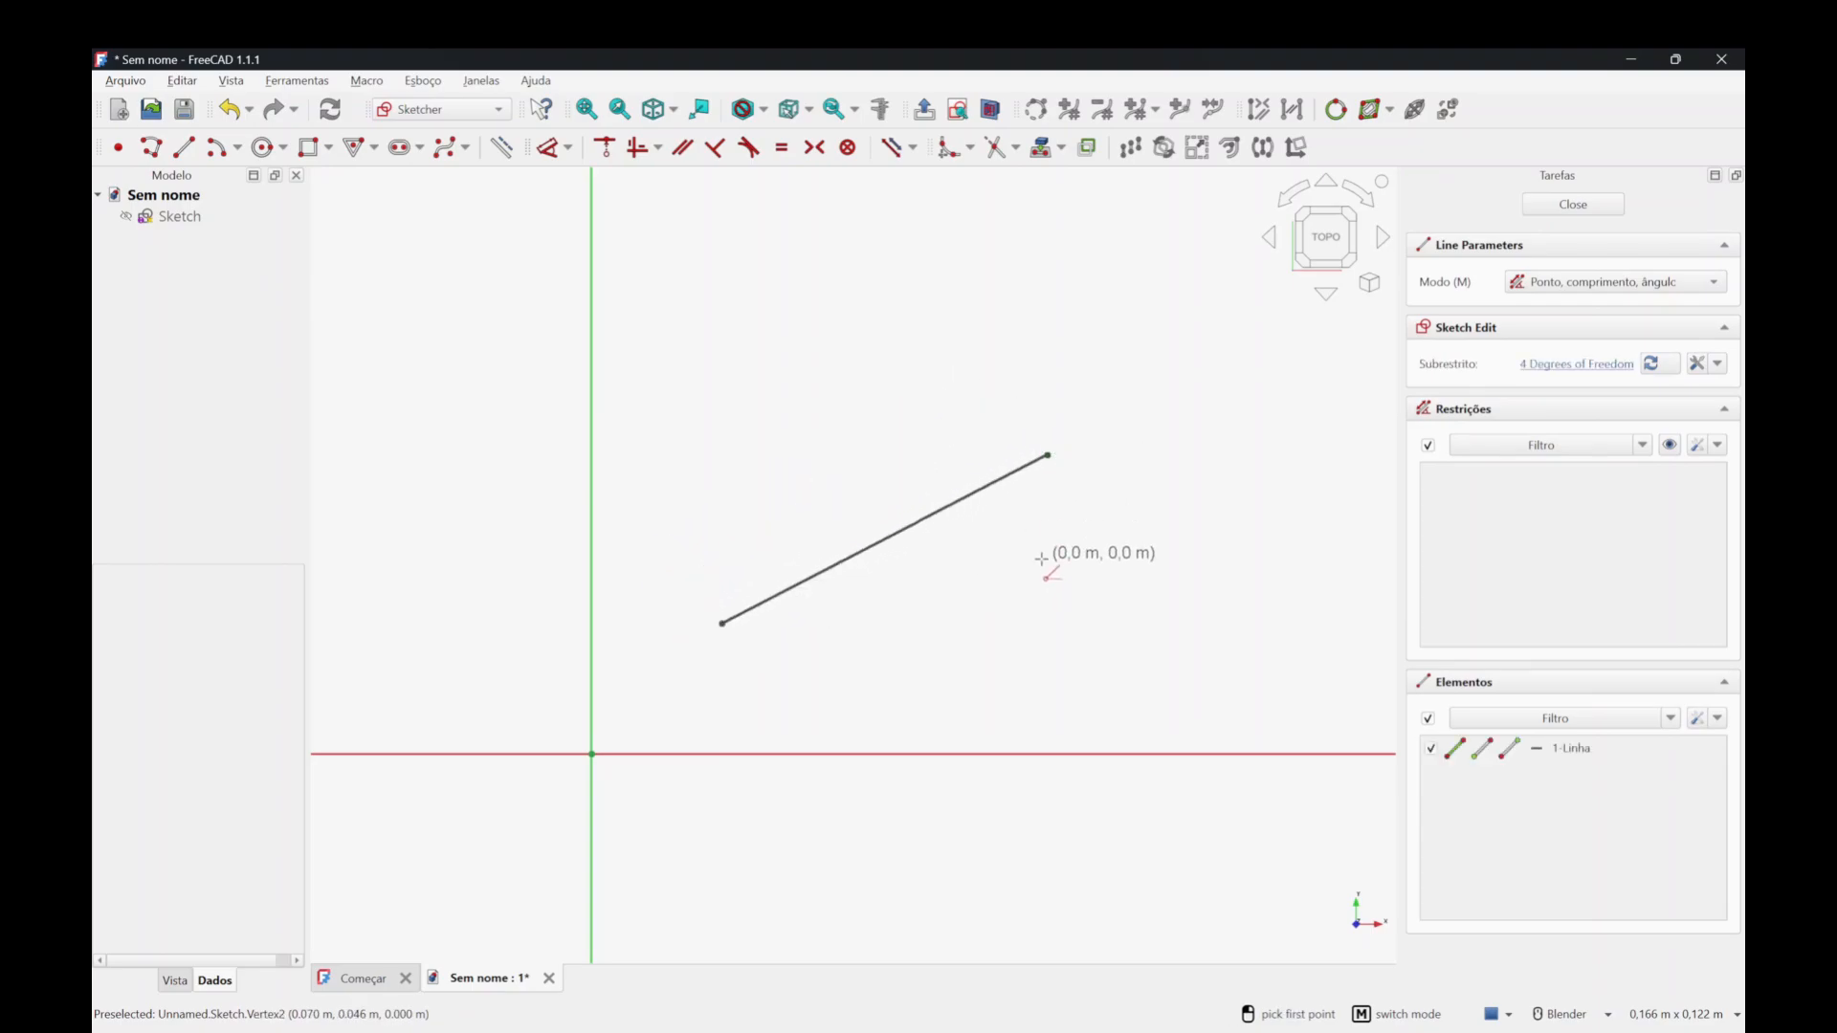
{"action": "right_click", "coordinate": [1040, 565]}
Reposition the slanted line and its upper endpoint freehand, leaving a gentler slope and a length of about 0.048 m.
{"action": "left_click_drag", "start_coordinate": [886, 538], "coordinate": [895, 475]}
{"action": "mouse_move", "coordinate": [1057, 392]}
{"action": "left_mouse_down"}
{"action": "mouse_move", "coordinate": [1075, 419]}
{"action": "mouse_move", "coordinate": [1049, 603]}
{"action": "mouse_move", "coordinate": [989, 394]}
{"action": "mouse_move", "coordinate": [1088, 562]}
{"action": "mouse_move", "coordinate": [986, 427]}
{"action": "mouse_move", "coordinate": [1084, 461]}
{"action": "left_mouse_up"}
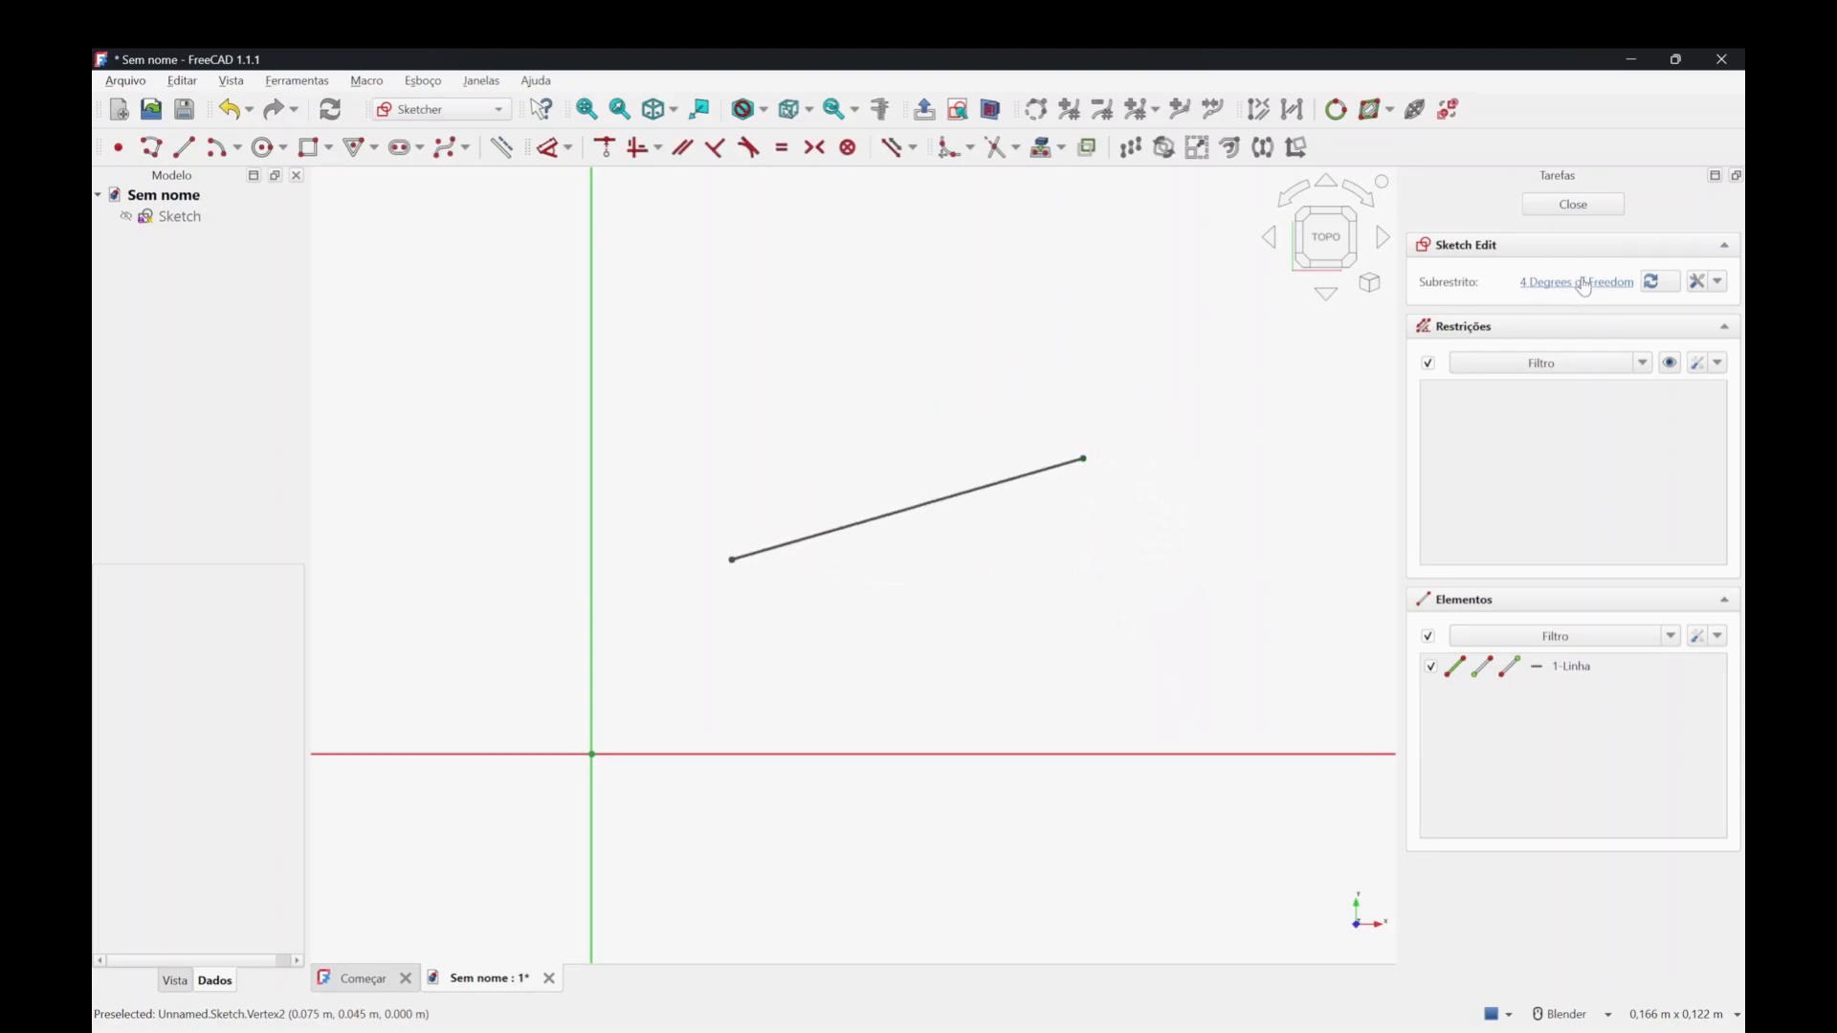
{"action": "left_click_drag", "start_coordinate": [1082, 462], "coordinate": [1027, 457]}
{"action": "mouse_move", "coordinate": [807, 533]}
{"action": "left_mouse_down"}
{"action": "mouse_move", "coordinate": [941, 583]}
{"action": "mouse_move", "coordinate": [816, 562]}
{"action": "left_mouse_up"}
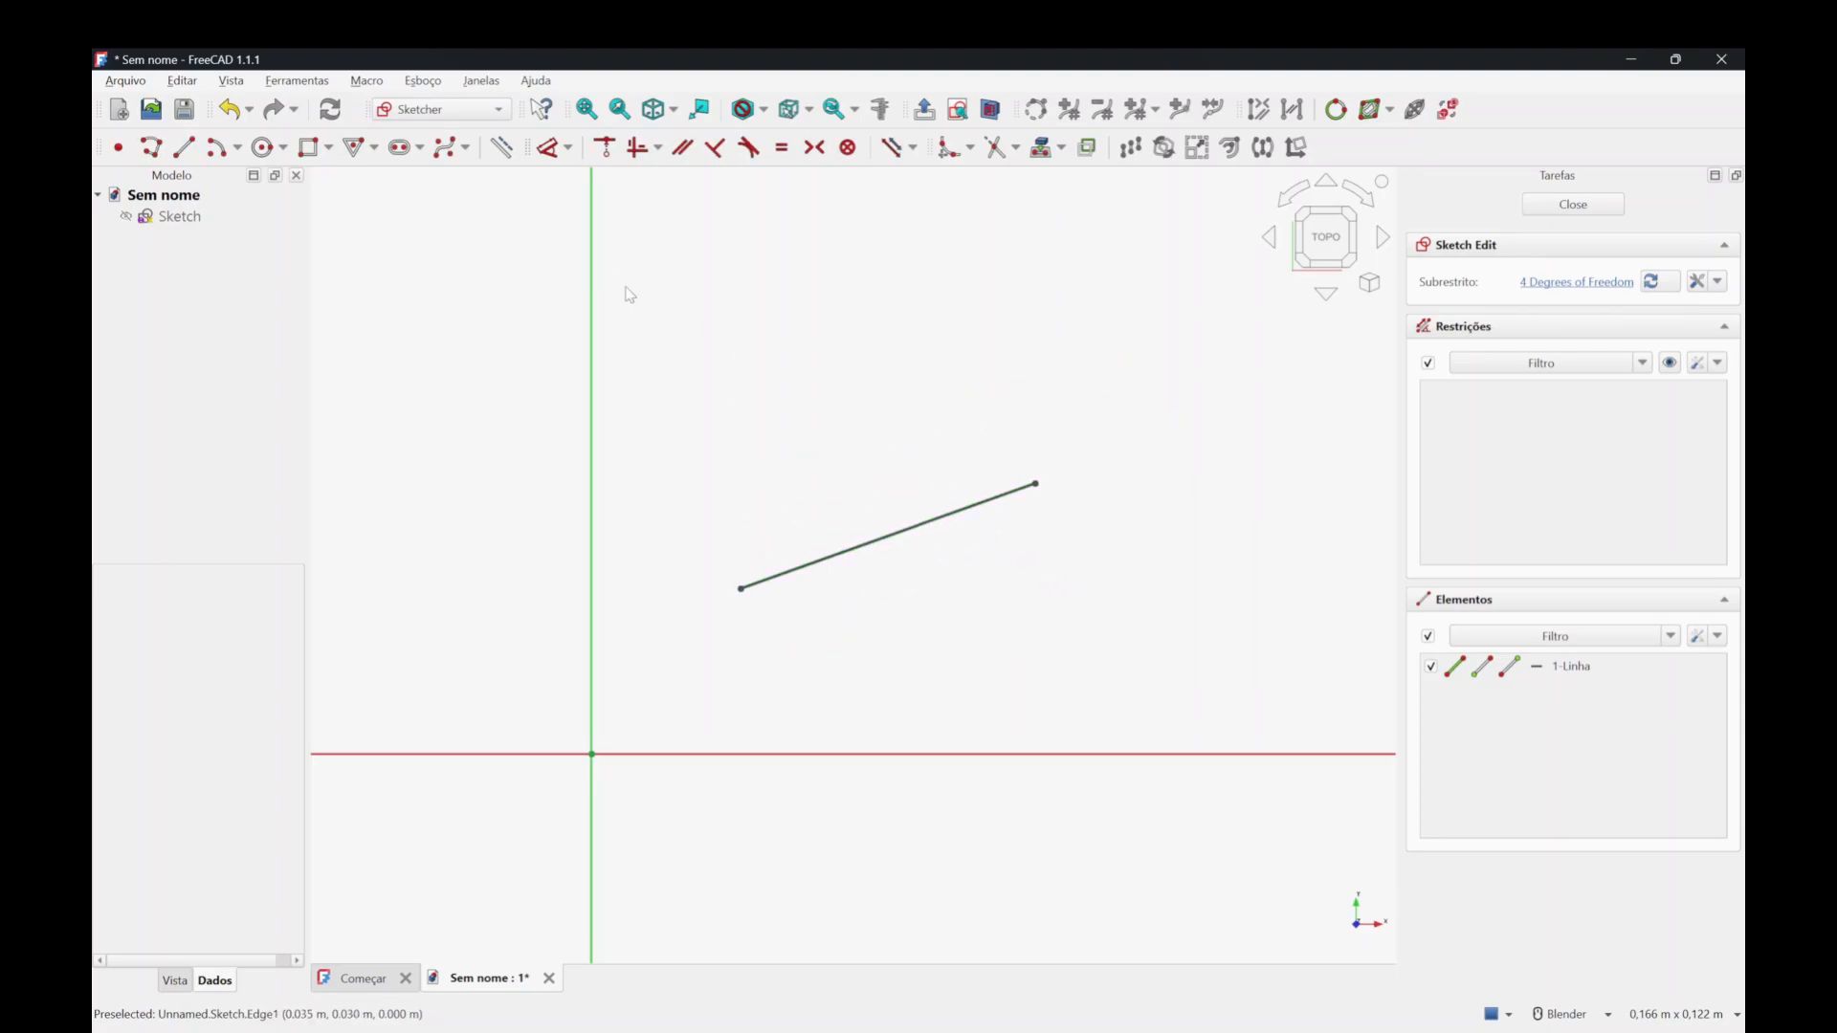
Dimension the line's aligned length as 0.048 m and move the dimension label slightly farther from the line.
{"action": "left_click", "coordinate": [567, 147]}
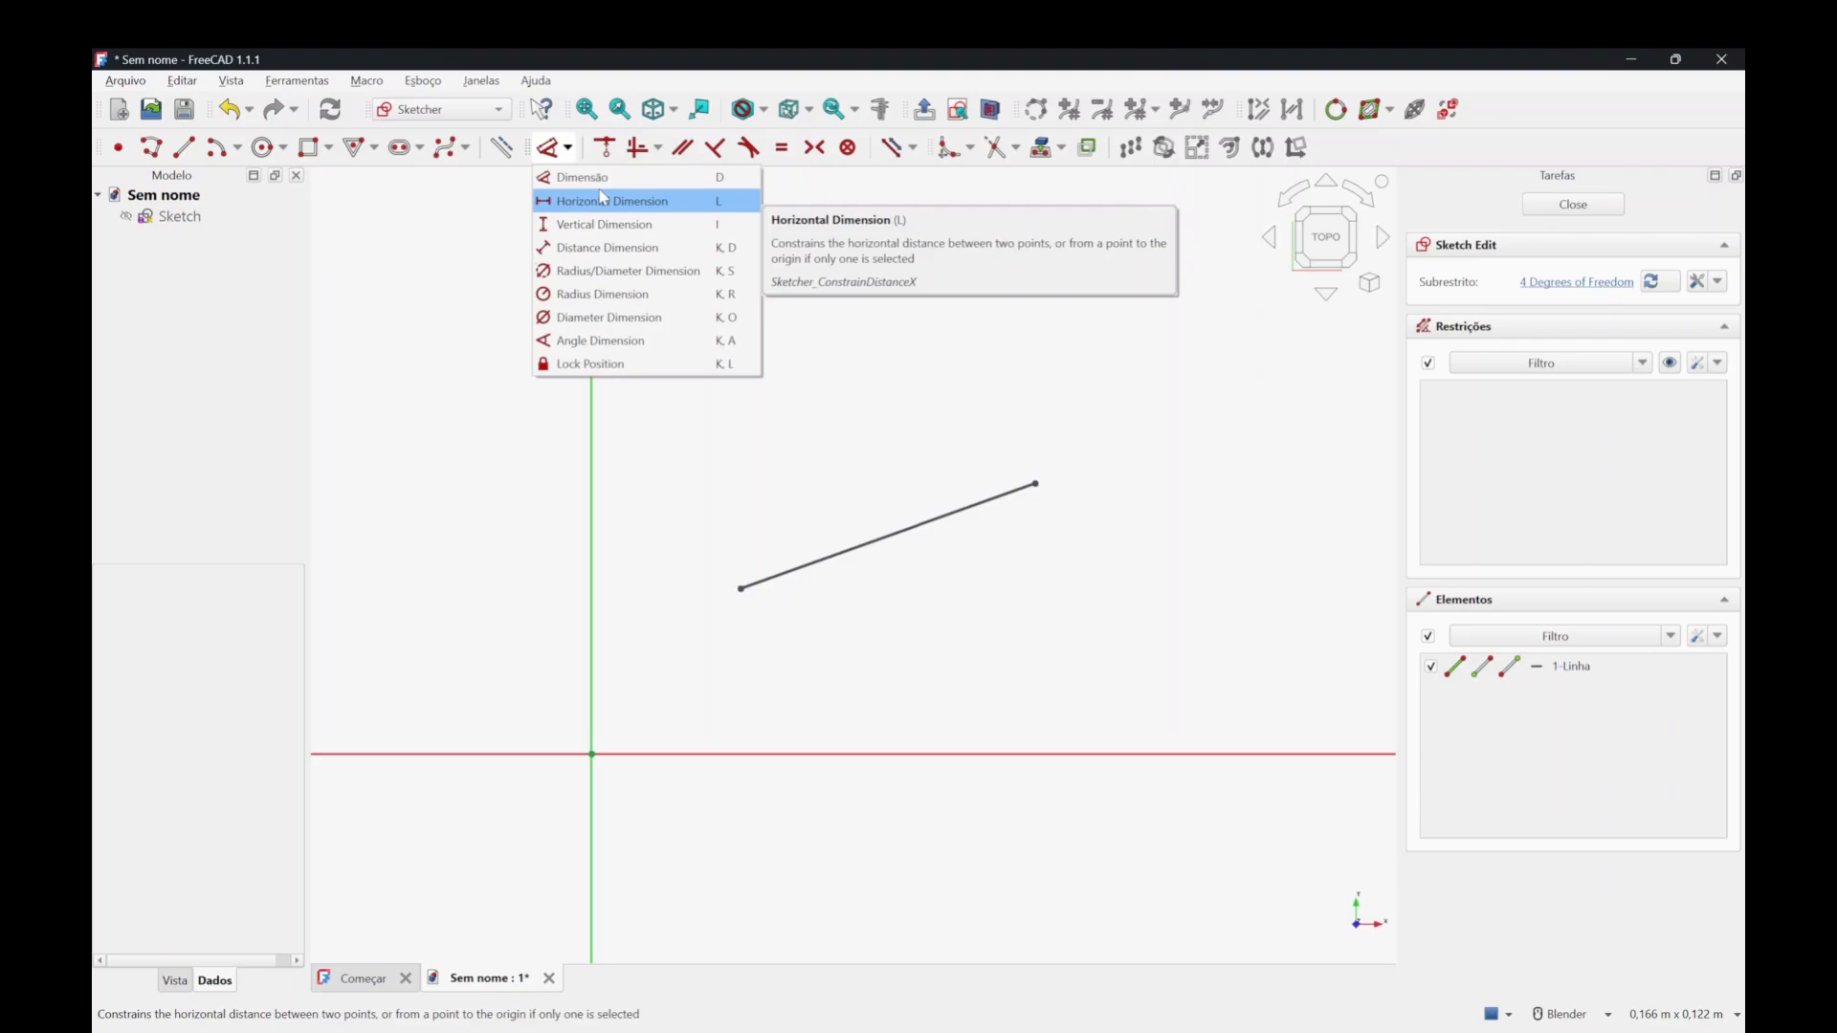
{"action": "left_click", "coordinate": [601, 182]}
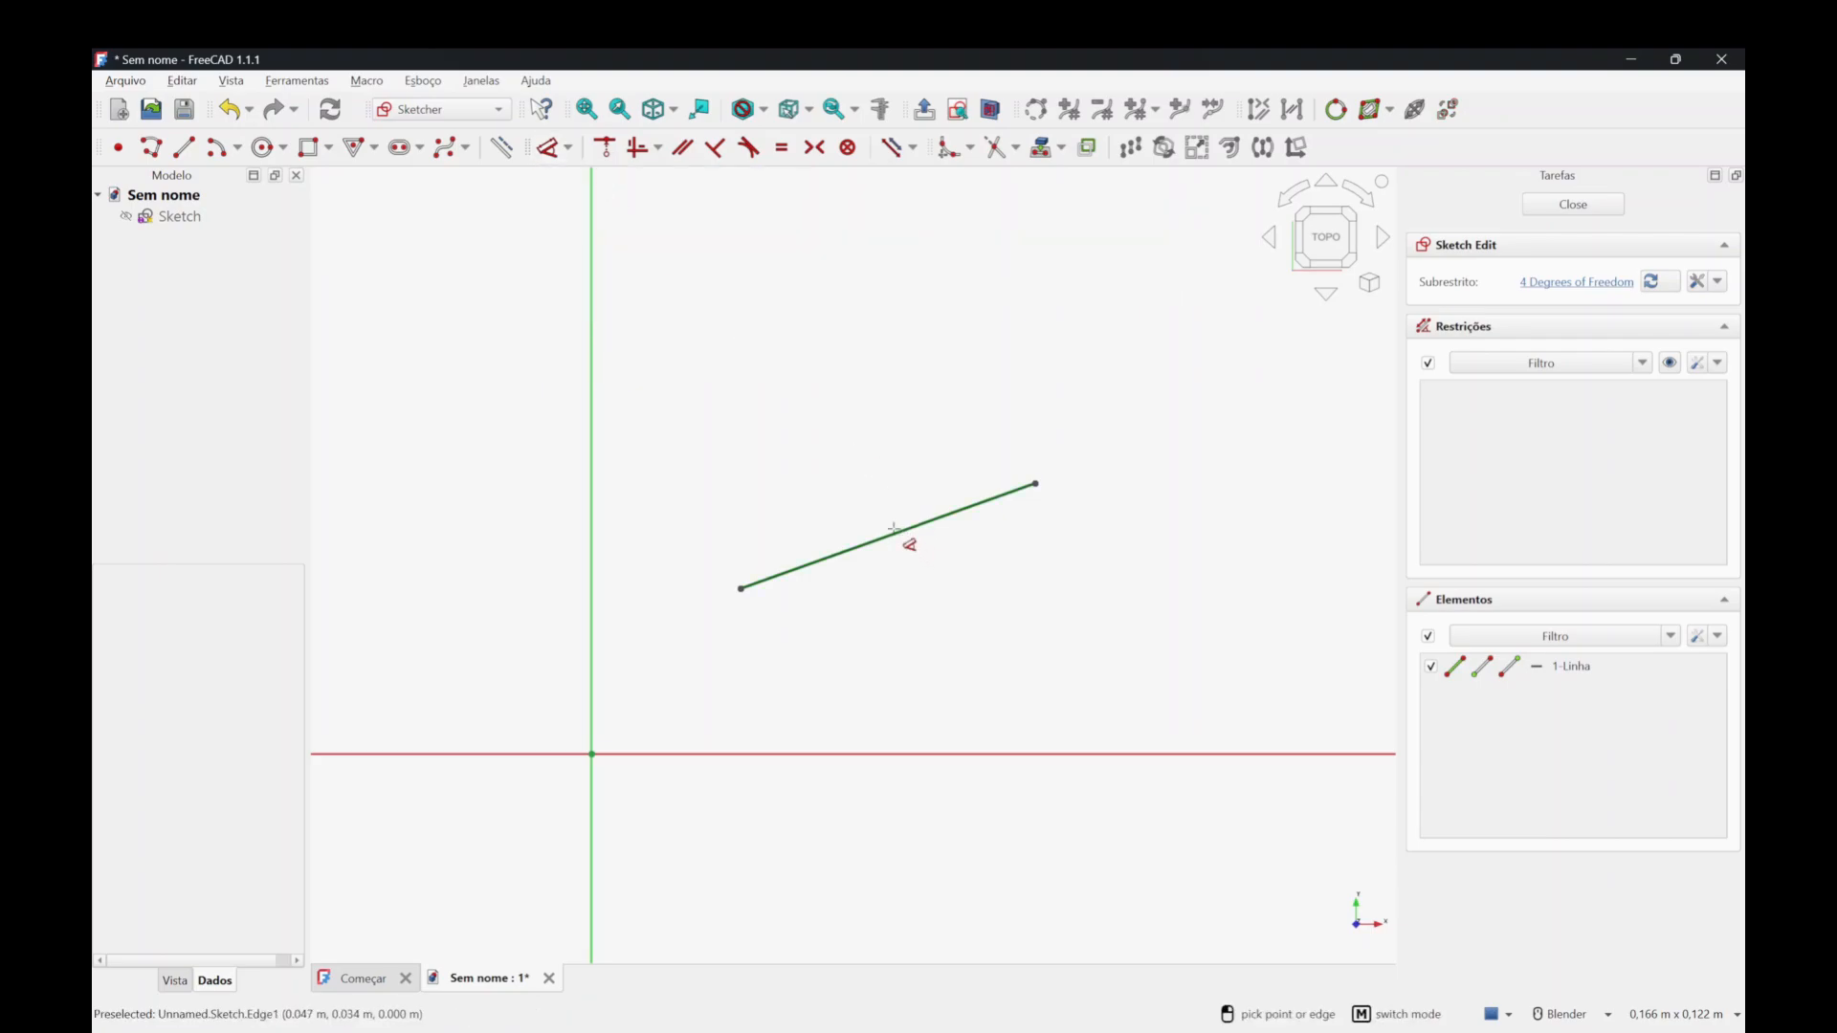
{"action": "left_click", "coordinate": [904, 531]}
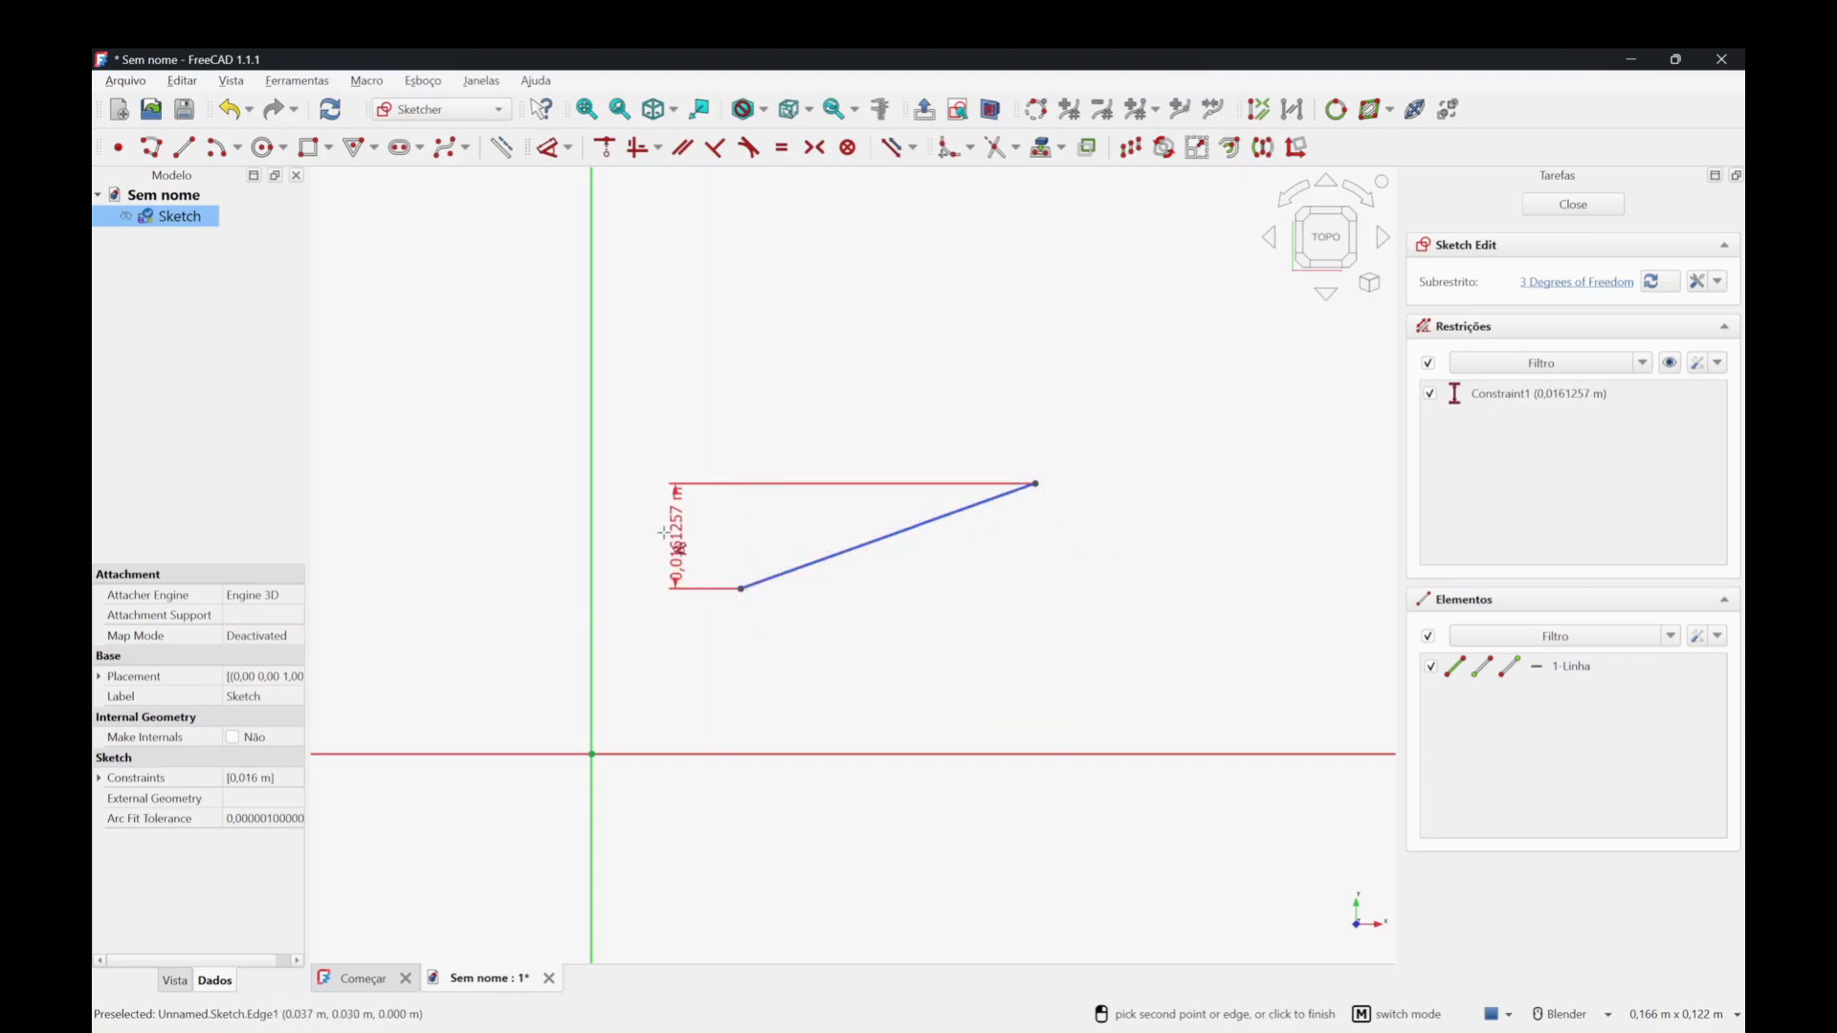
{"action": "left_click", "coordinate": [880, 484]}
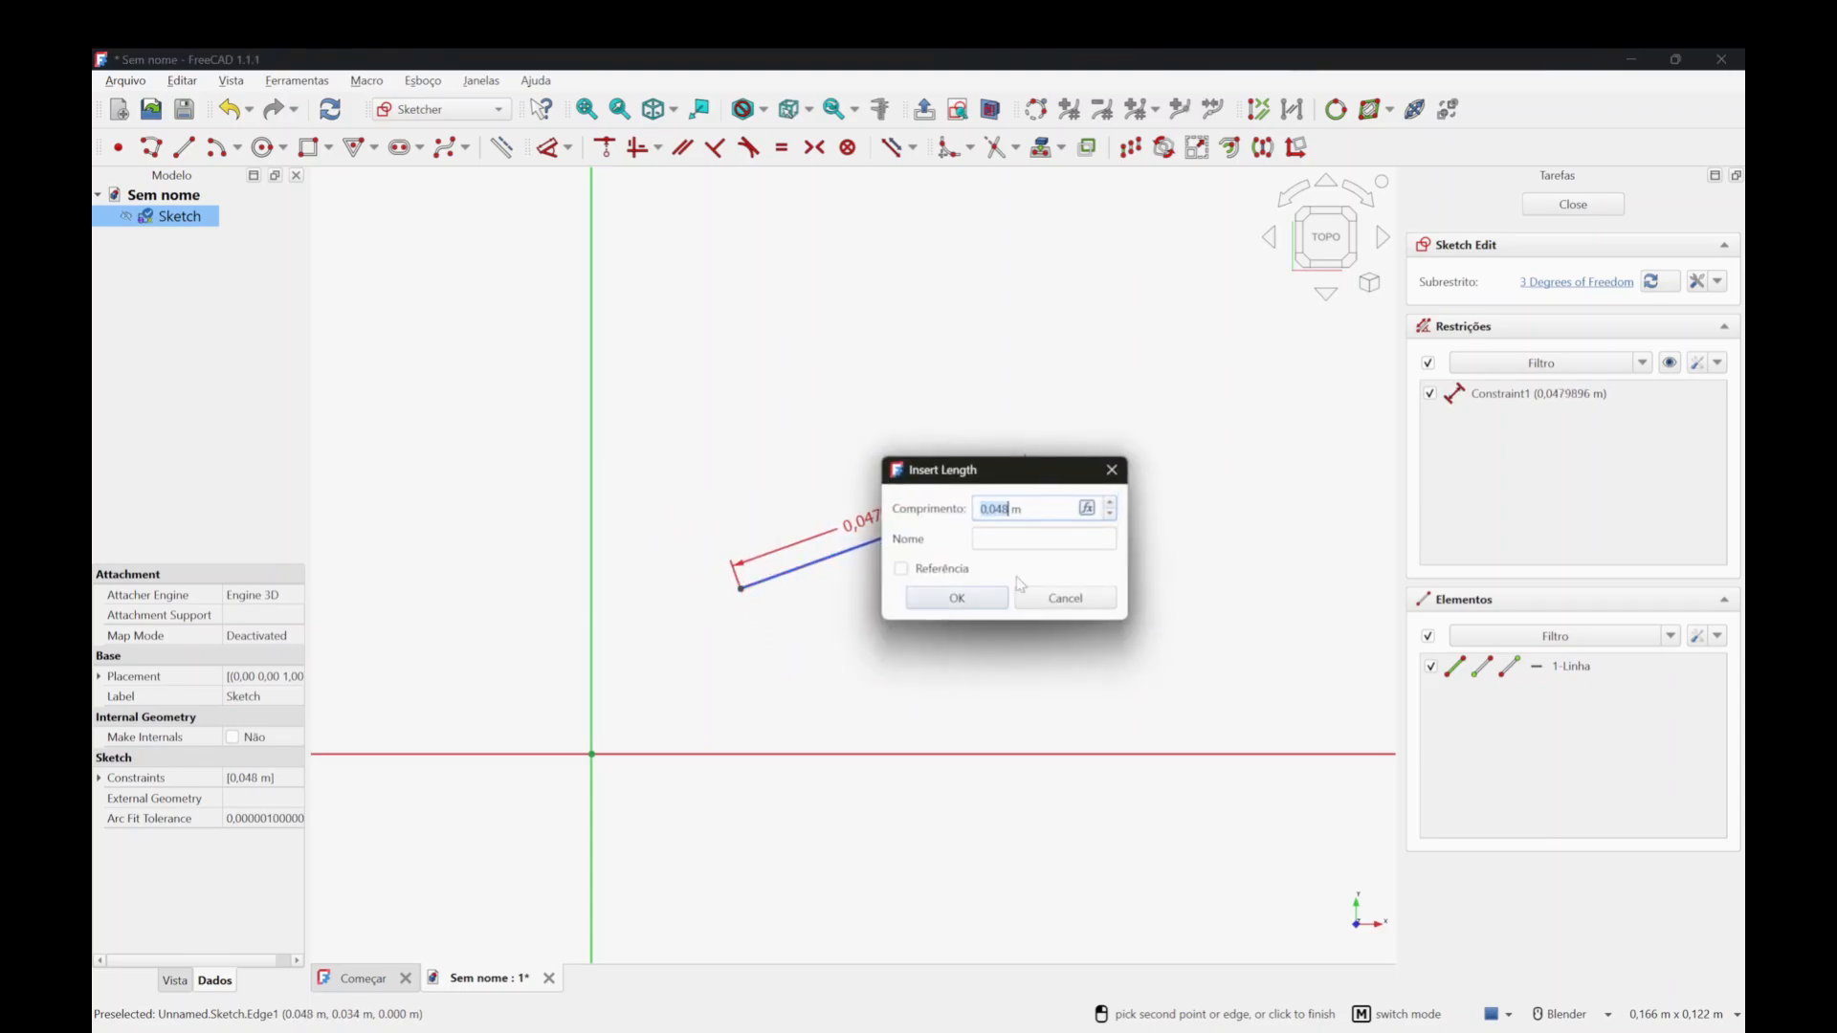
{"action": "left_click", "coordinate": [959, 599]}
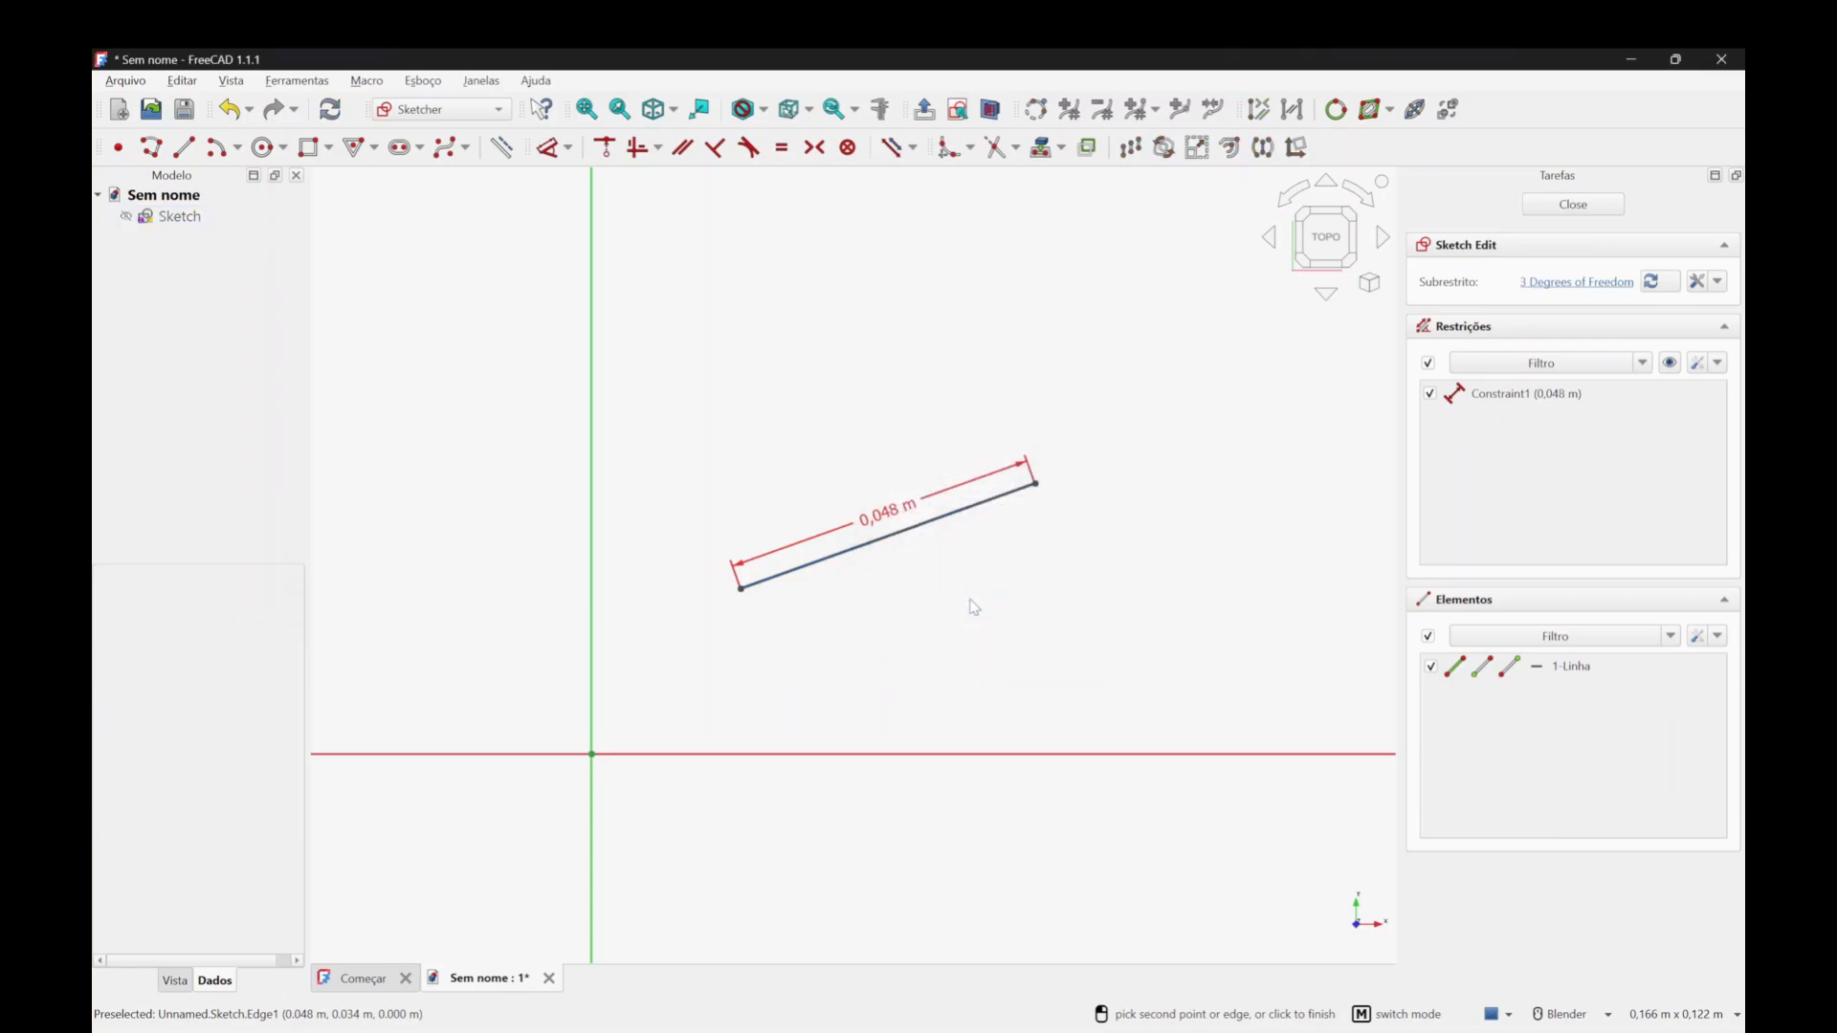
{"action": "key", "text": "Escape"}
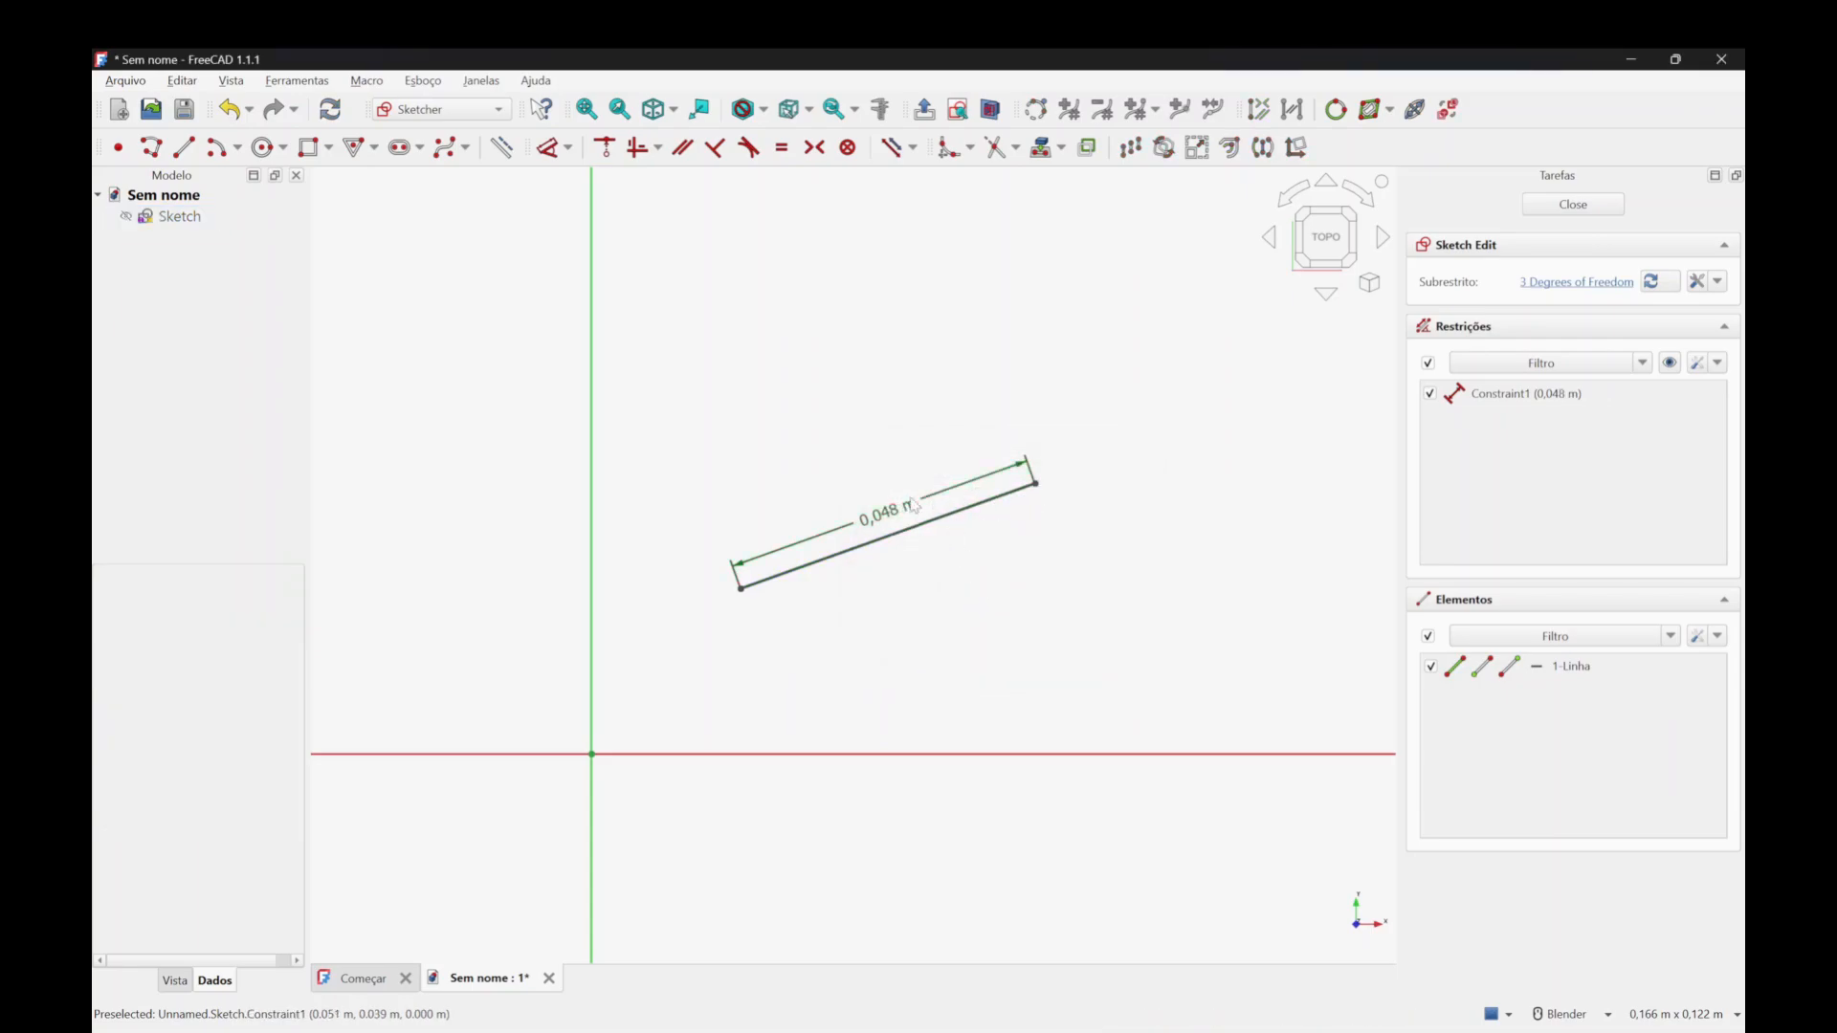
{"action": "mouse_move", "coordinate": [902, 518]}
{"action": "left_mouse_down"}
{"action": "mouse_move", "coordinate": [923, 481]}
{"action": "mouse_move", "coordinate": [907, 498]}
{"action": "left_mouse_up"}
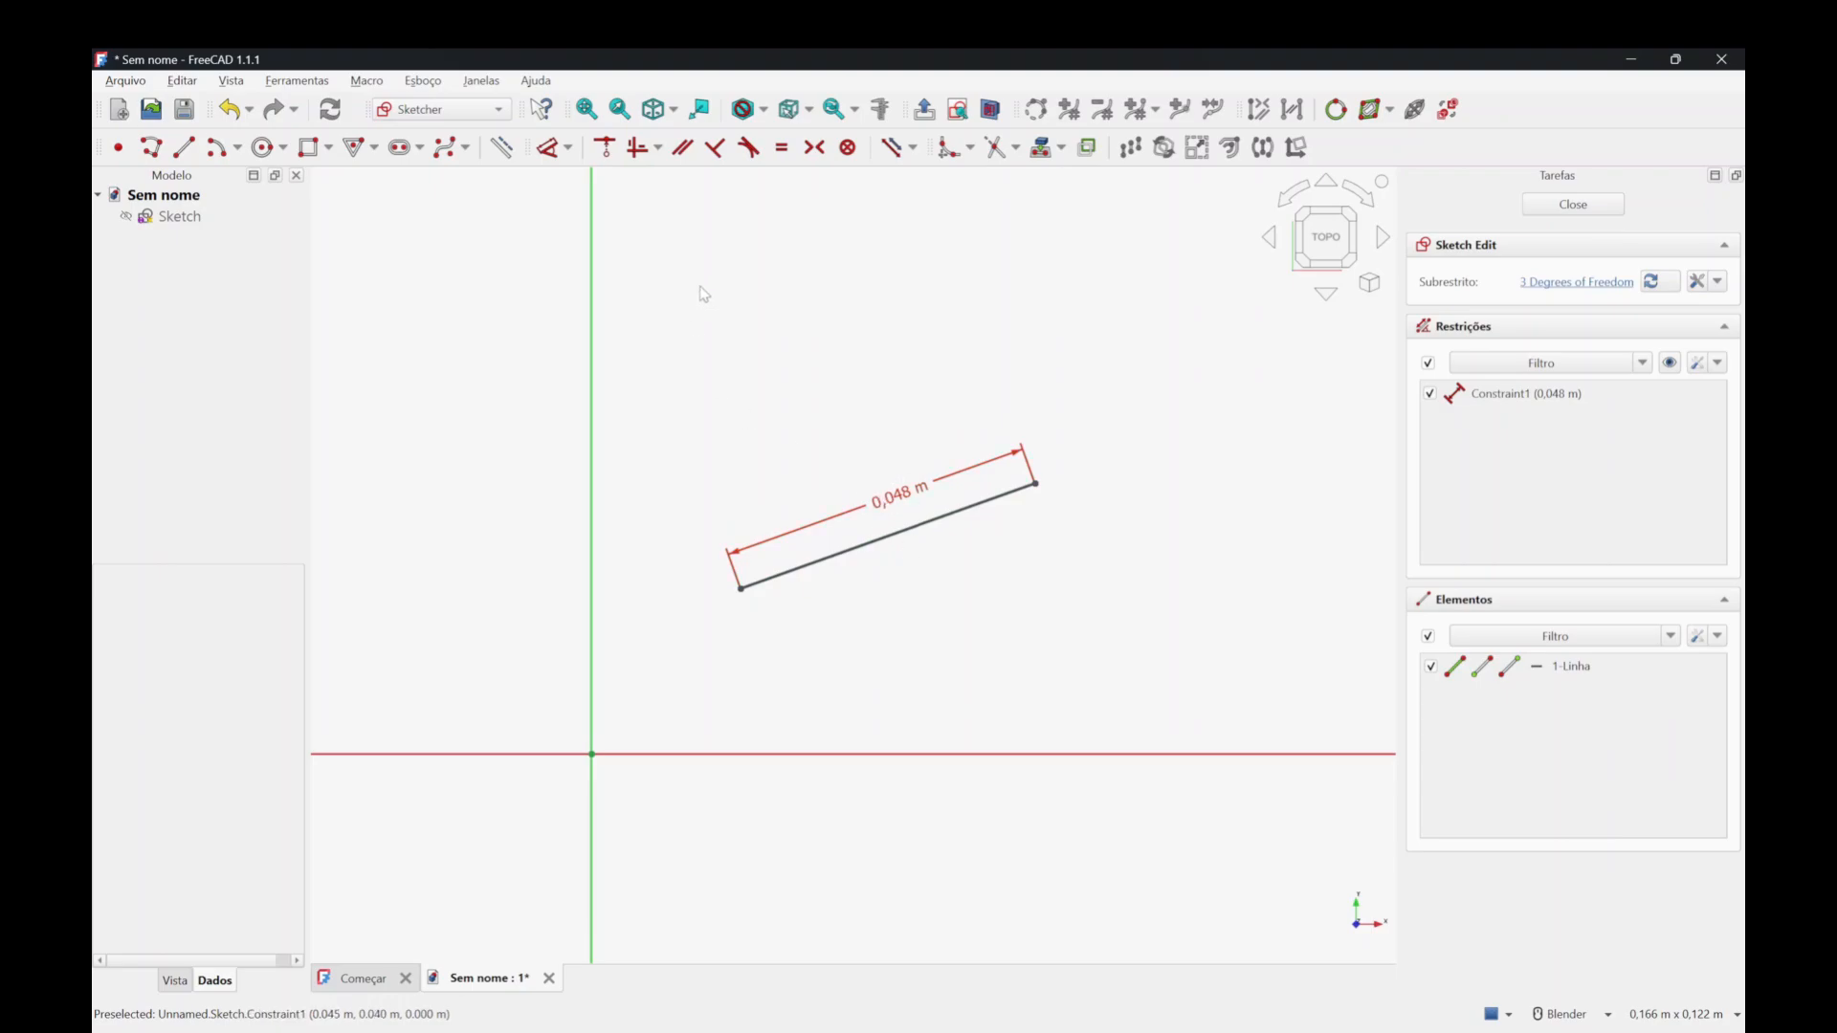
{"action": "left_click", "coordinate": [568, 147]}
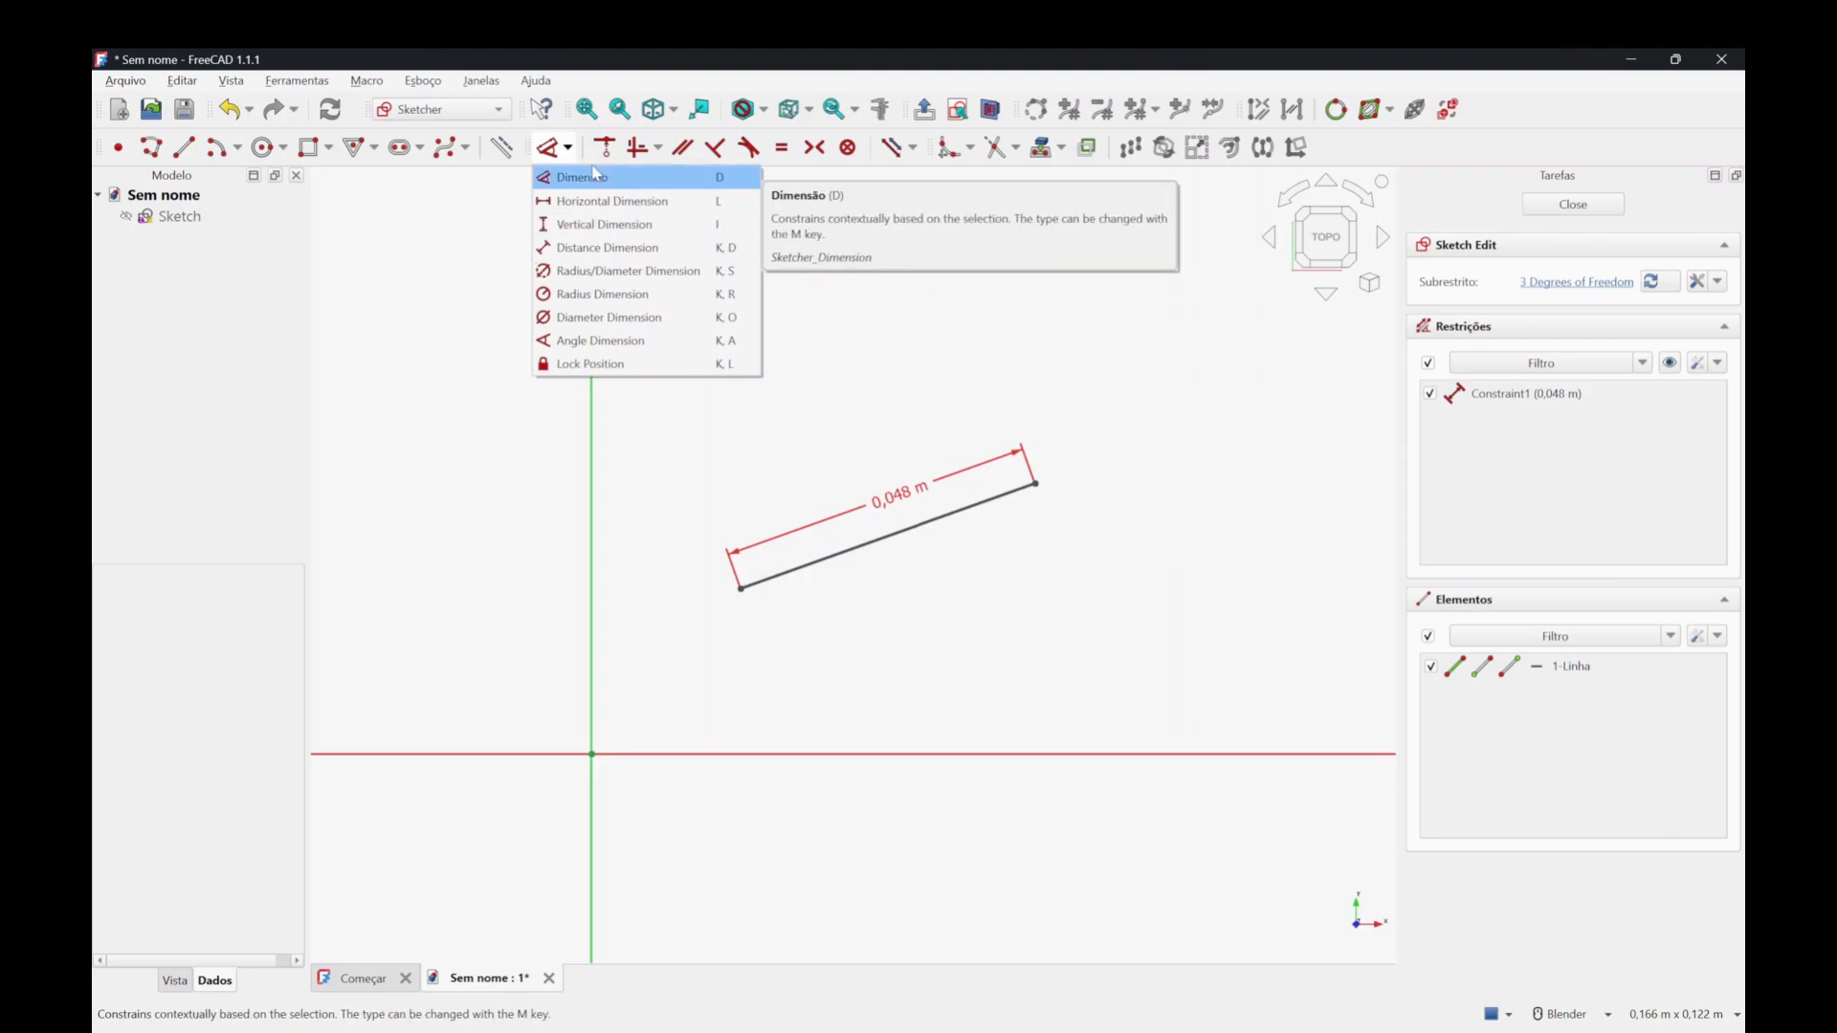
{"action": "left_click", "coordinate": [548, 150]}
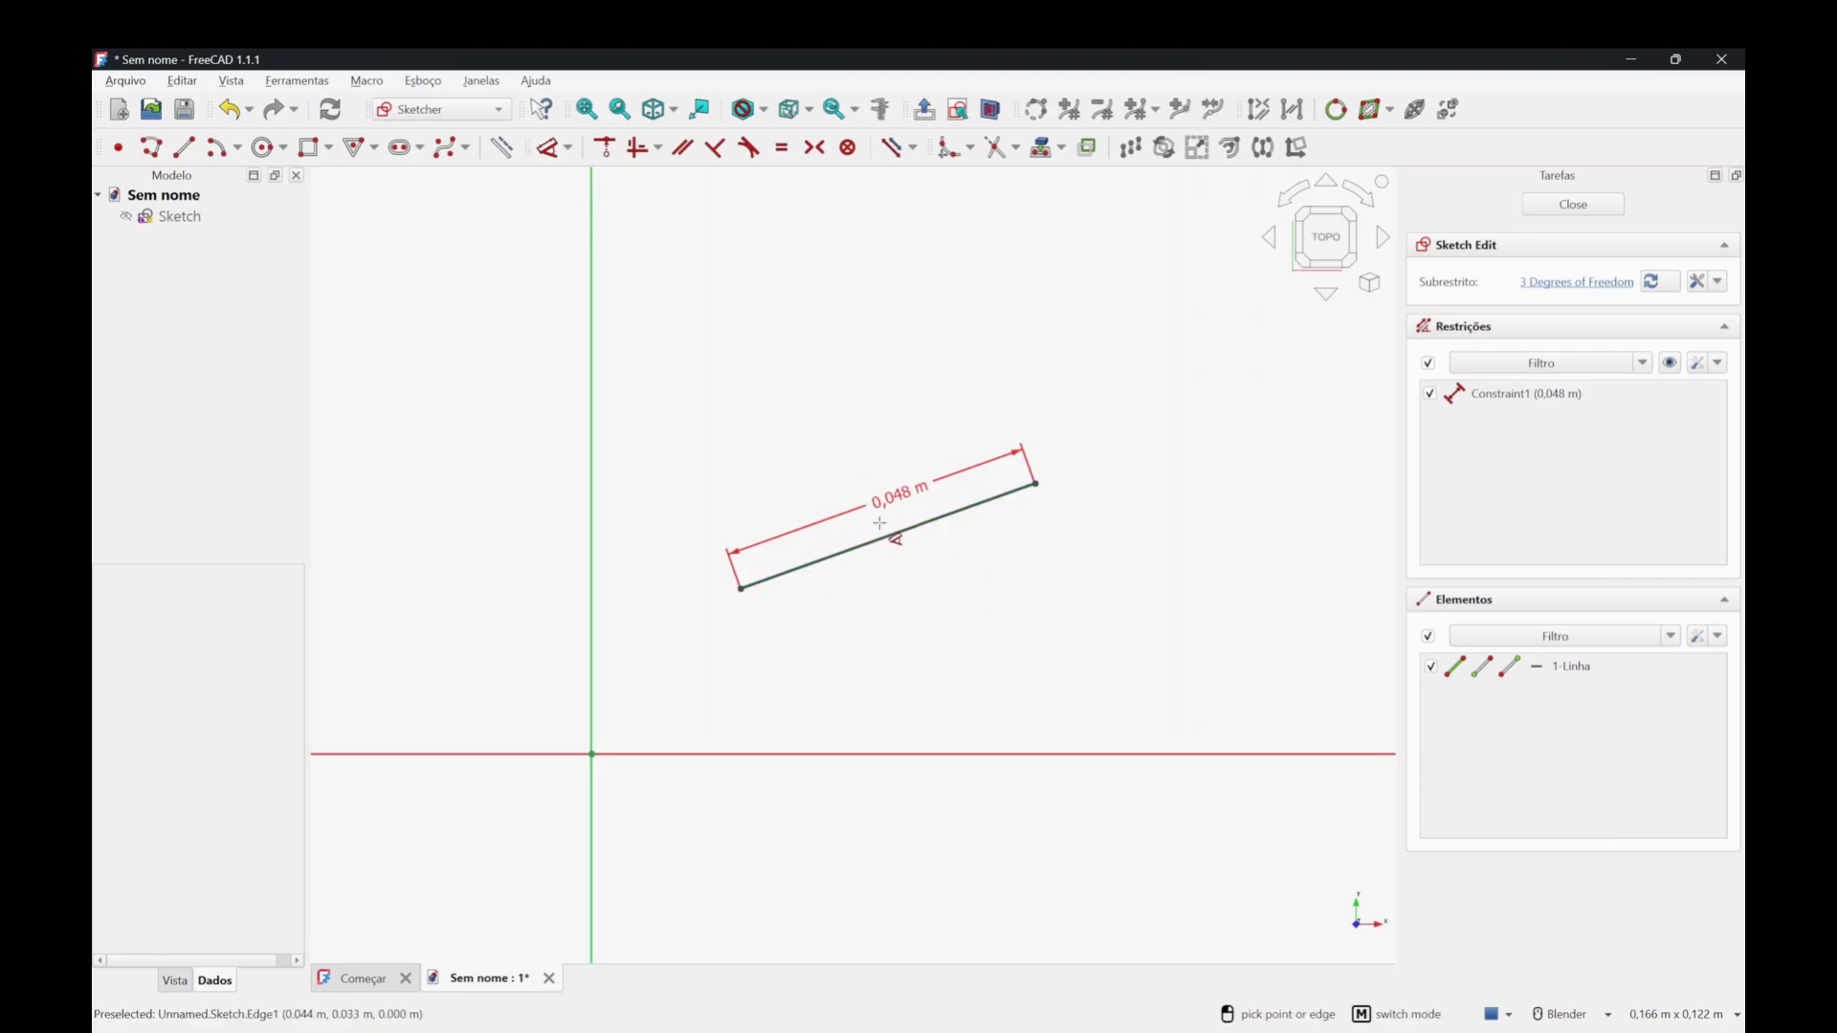
{"action": "key", "text": "Escape"}
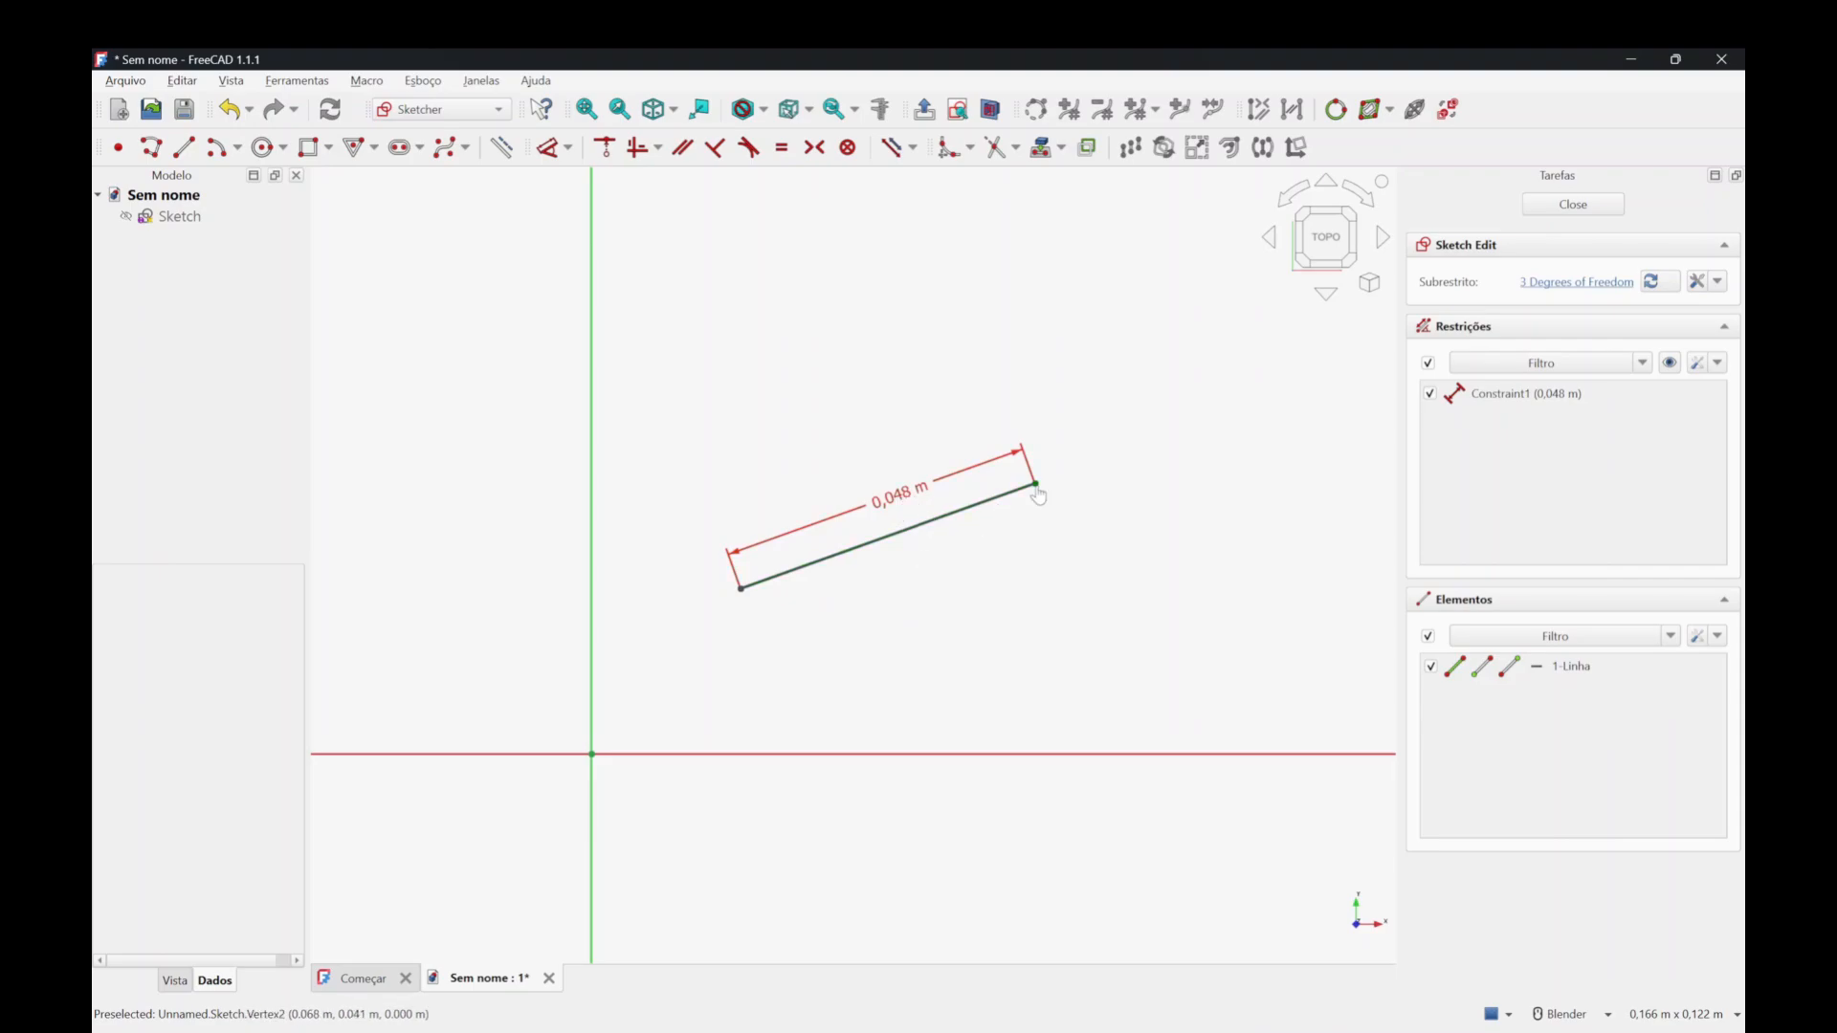
Lower the line's right endpoint to flatten its slope and set its length dimension to 1 m.
{"action": "left_click_drag", "start_coordinate": [1035, 484], "coordinate": [1018, 560]}
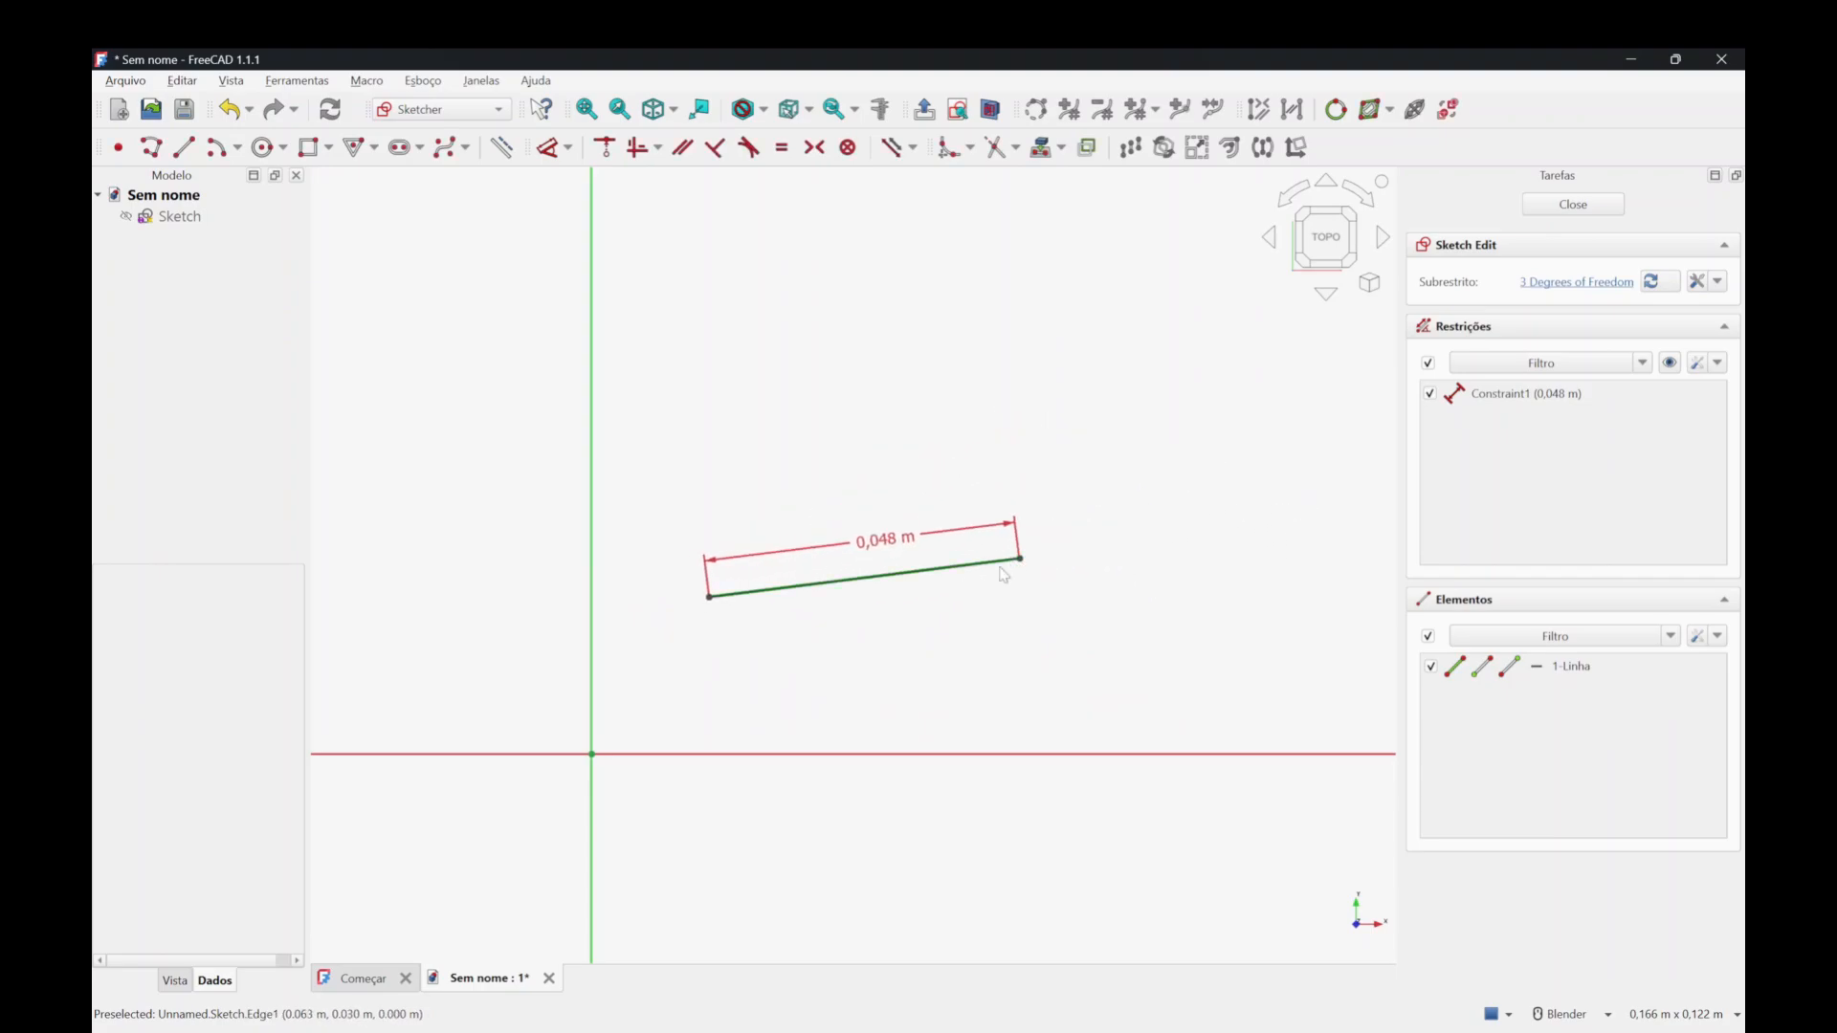
{"action": "double_click", "coordinate": [889, 542]}
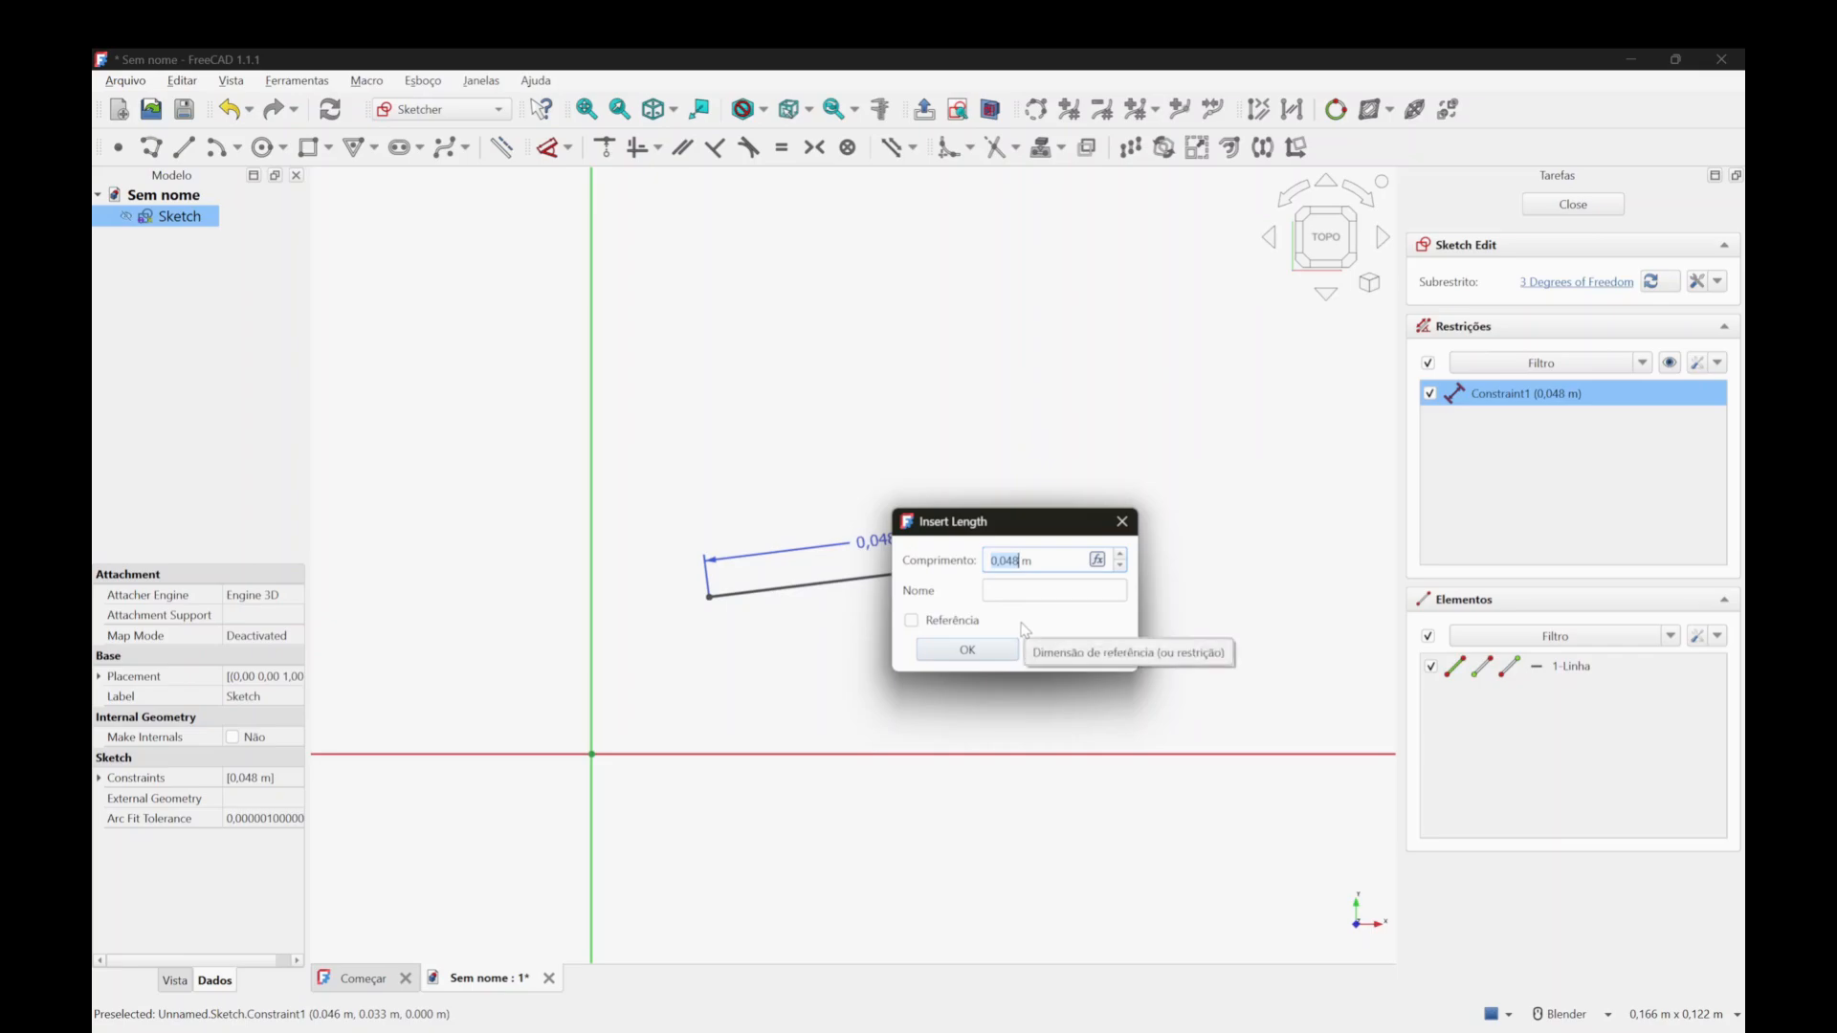
{"action": "type", "text": "1"}
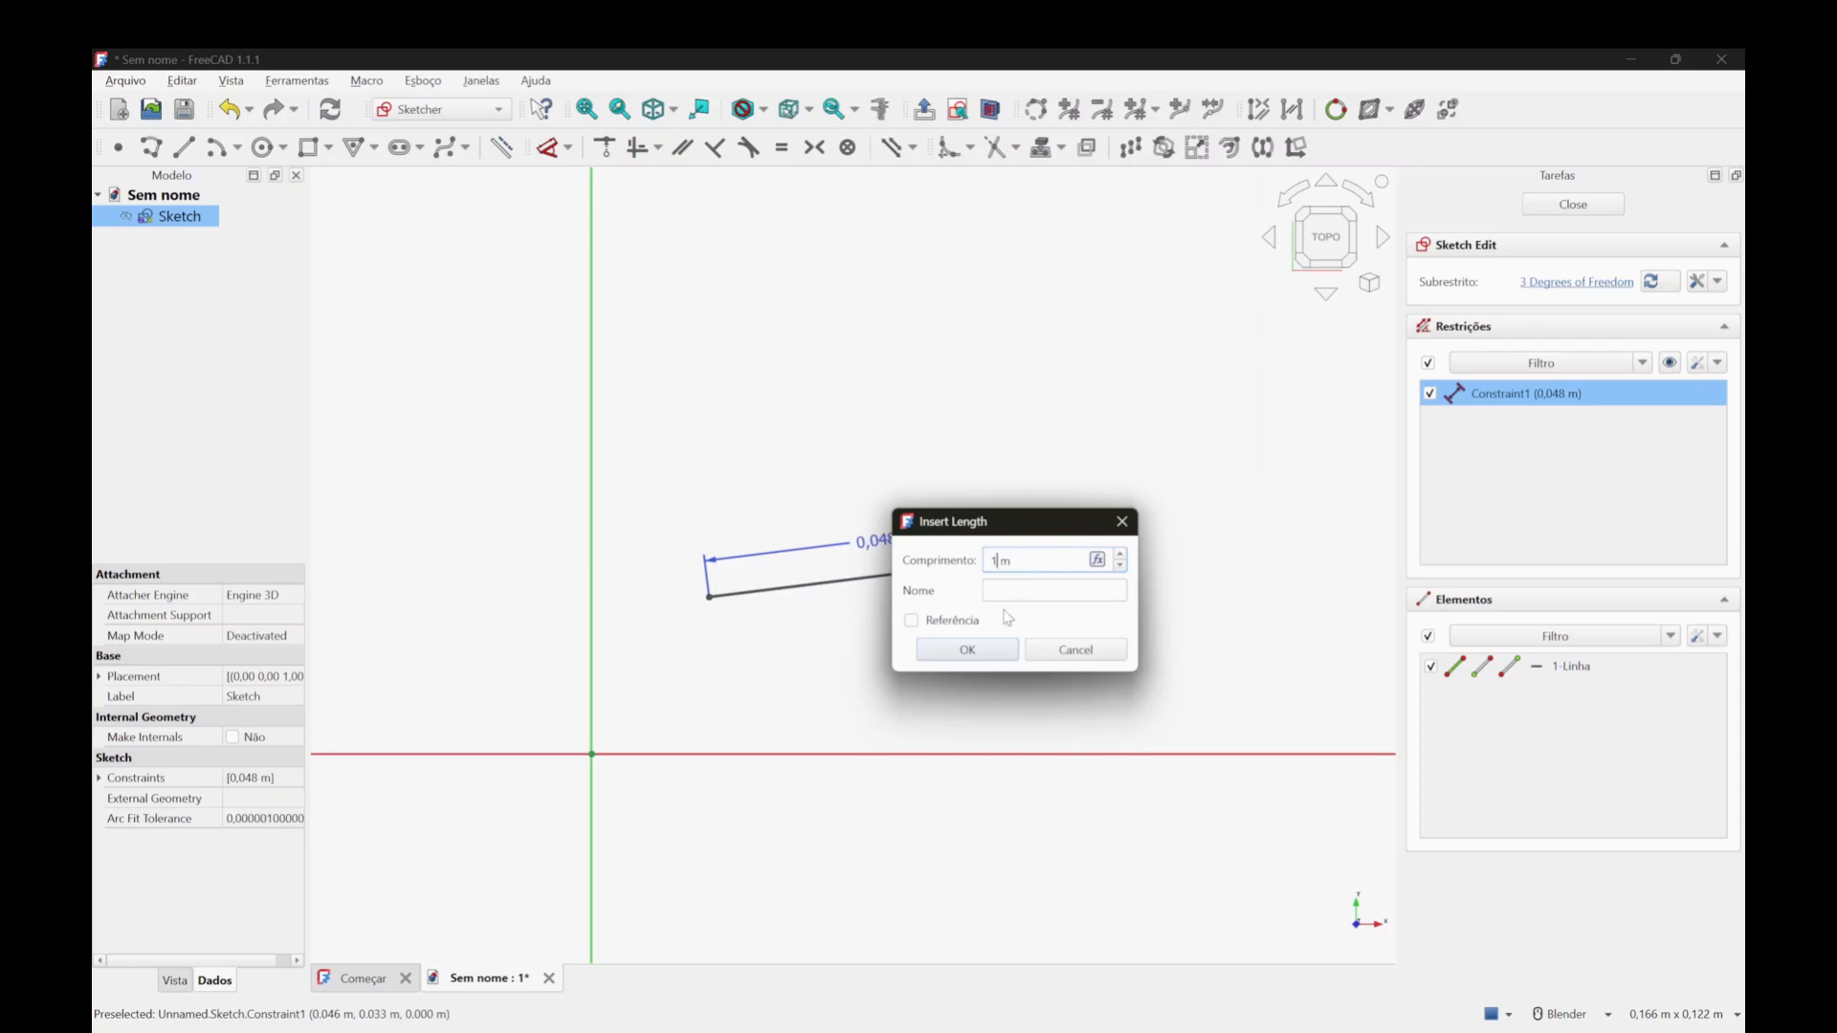
{"action": "left_click", "coordinate": [971, 650]}
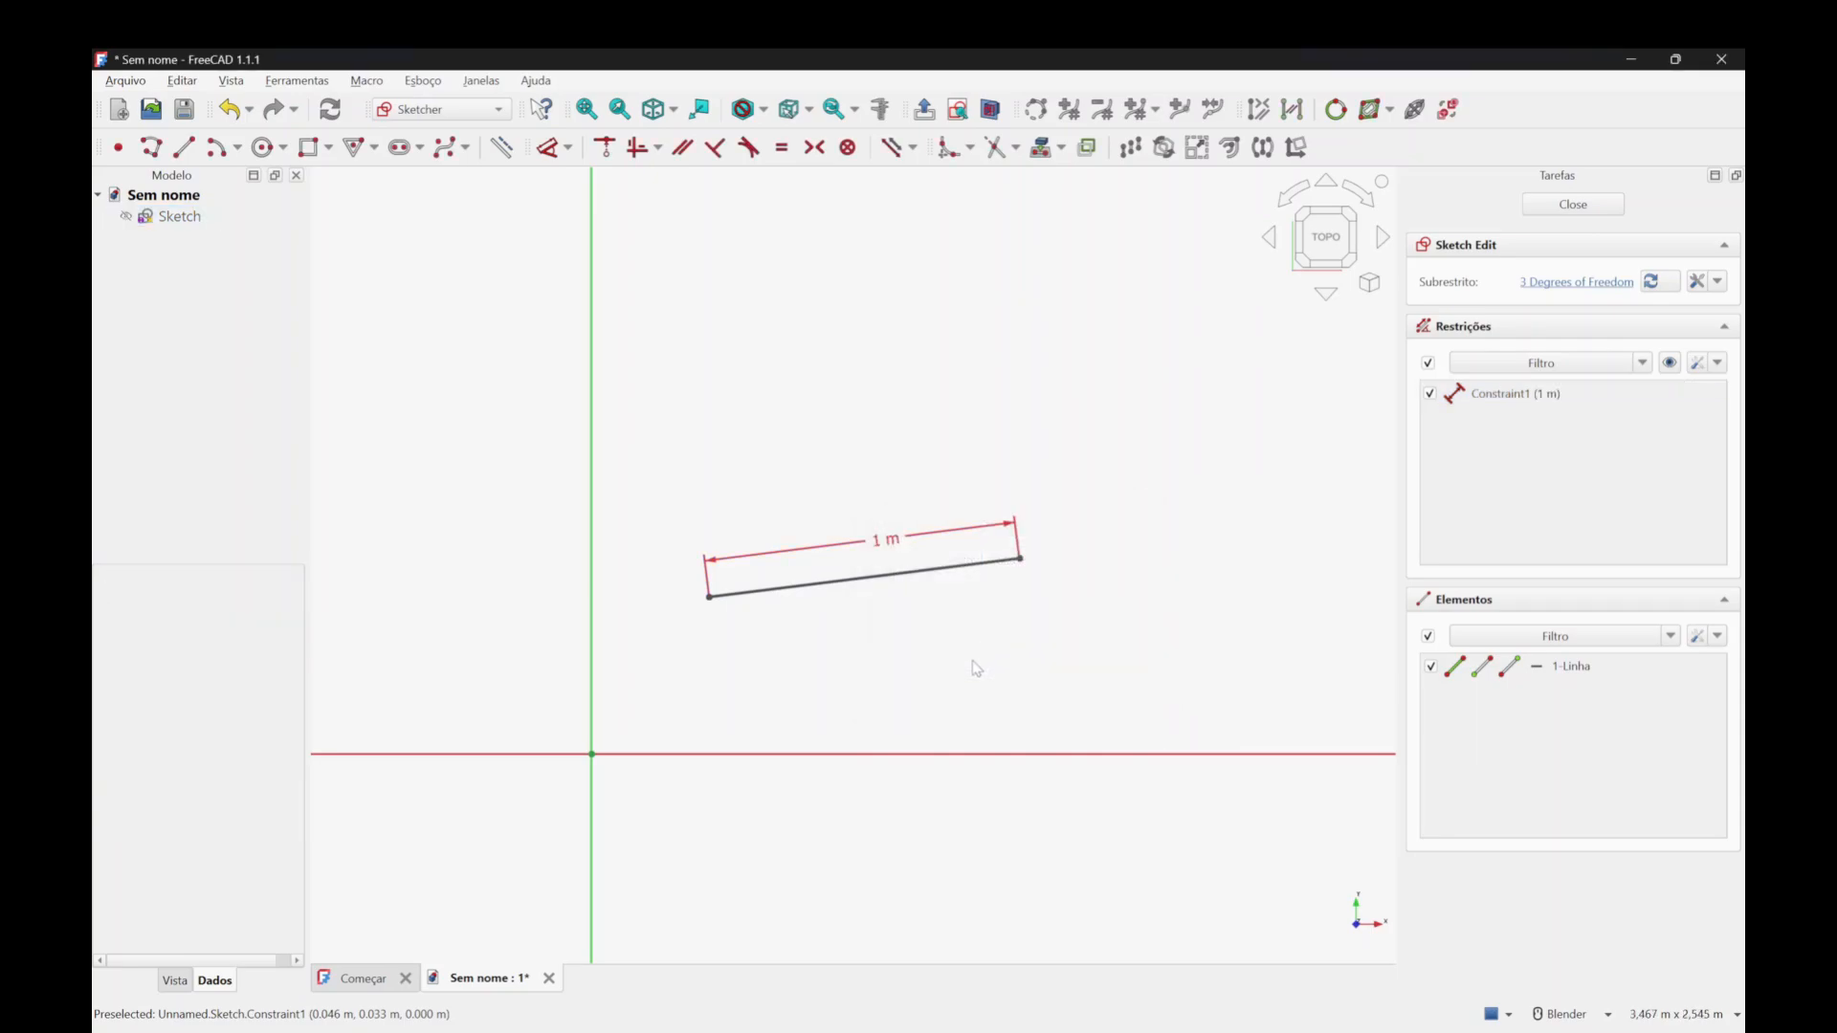
Name the line's length constraint tamanho_linha and shift its dimension label slightly along the line.
{"action": "double_click", "coordinate": [863, 553]}
{"action": "left_click", "coordinate": [1005, 601]}
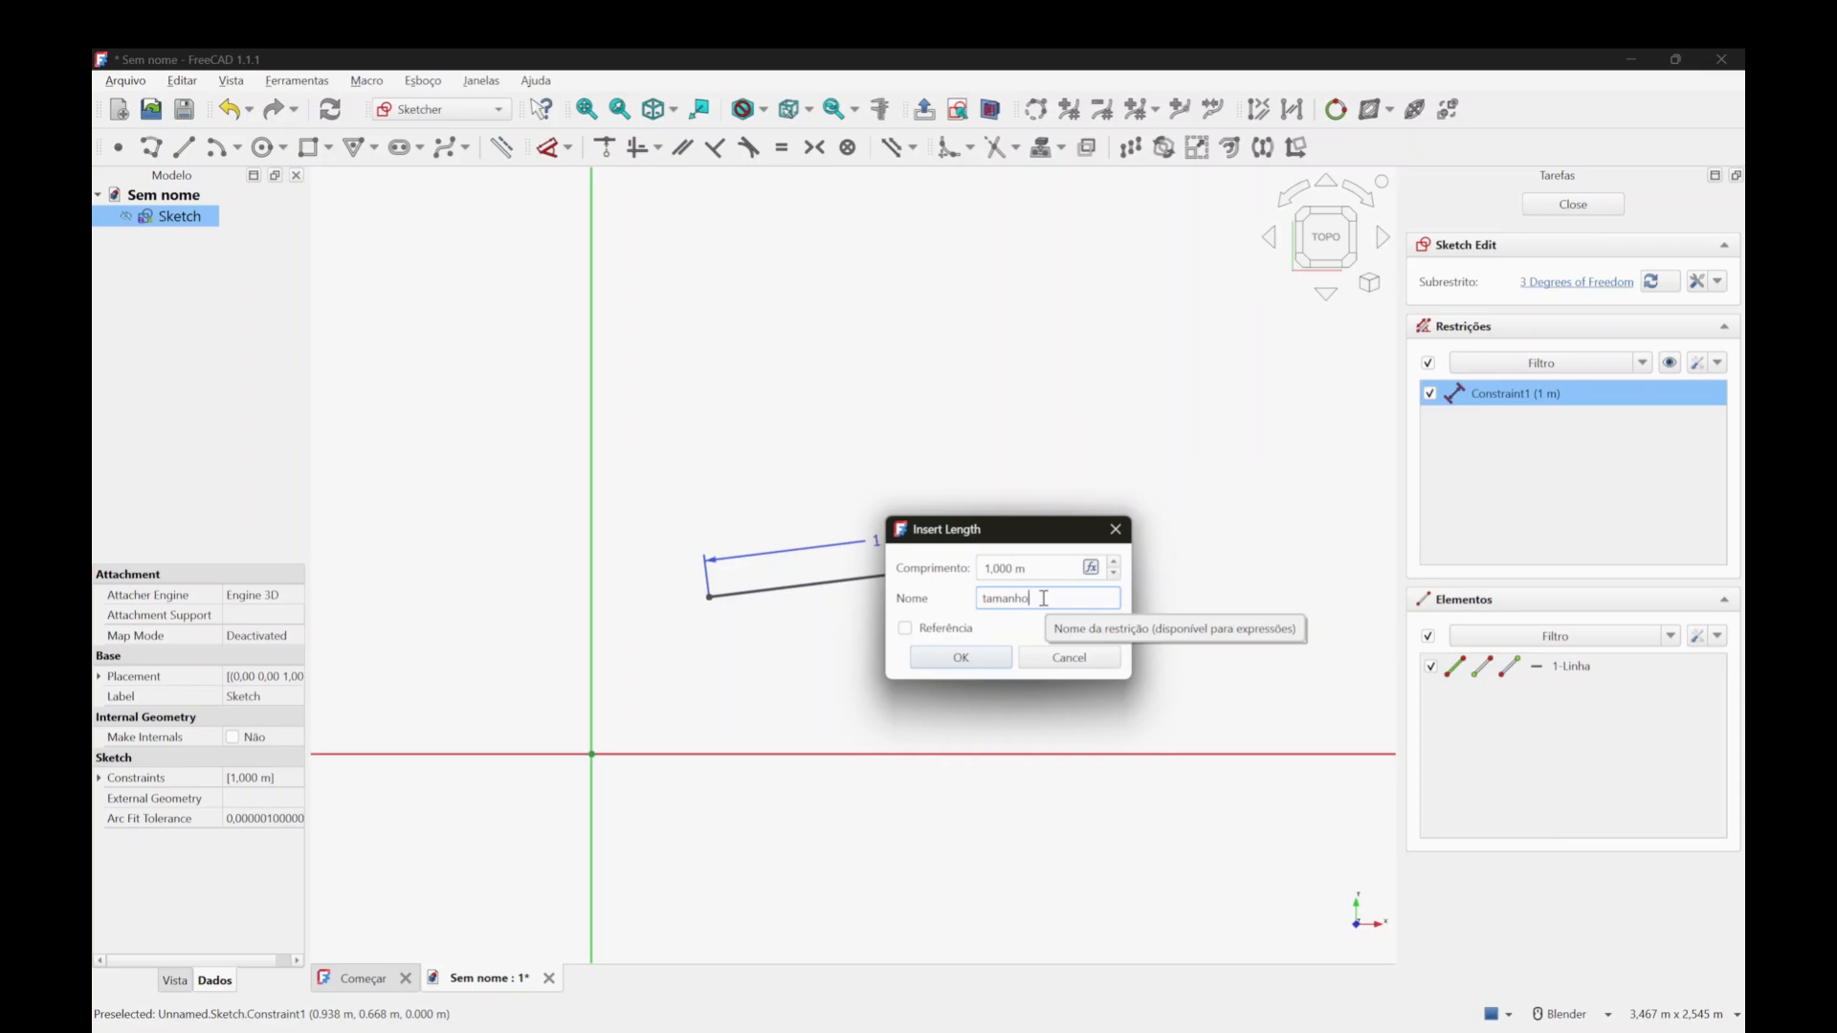
{"action": "key", "text": "Return"}
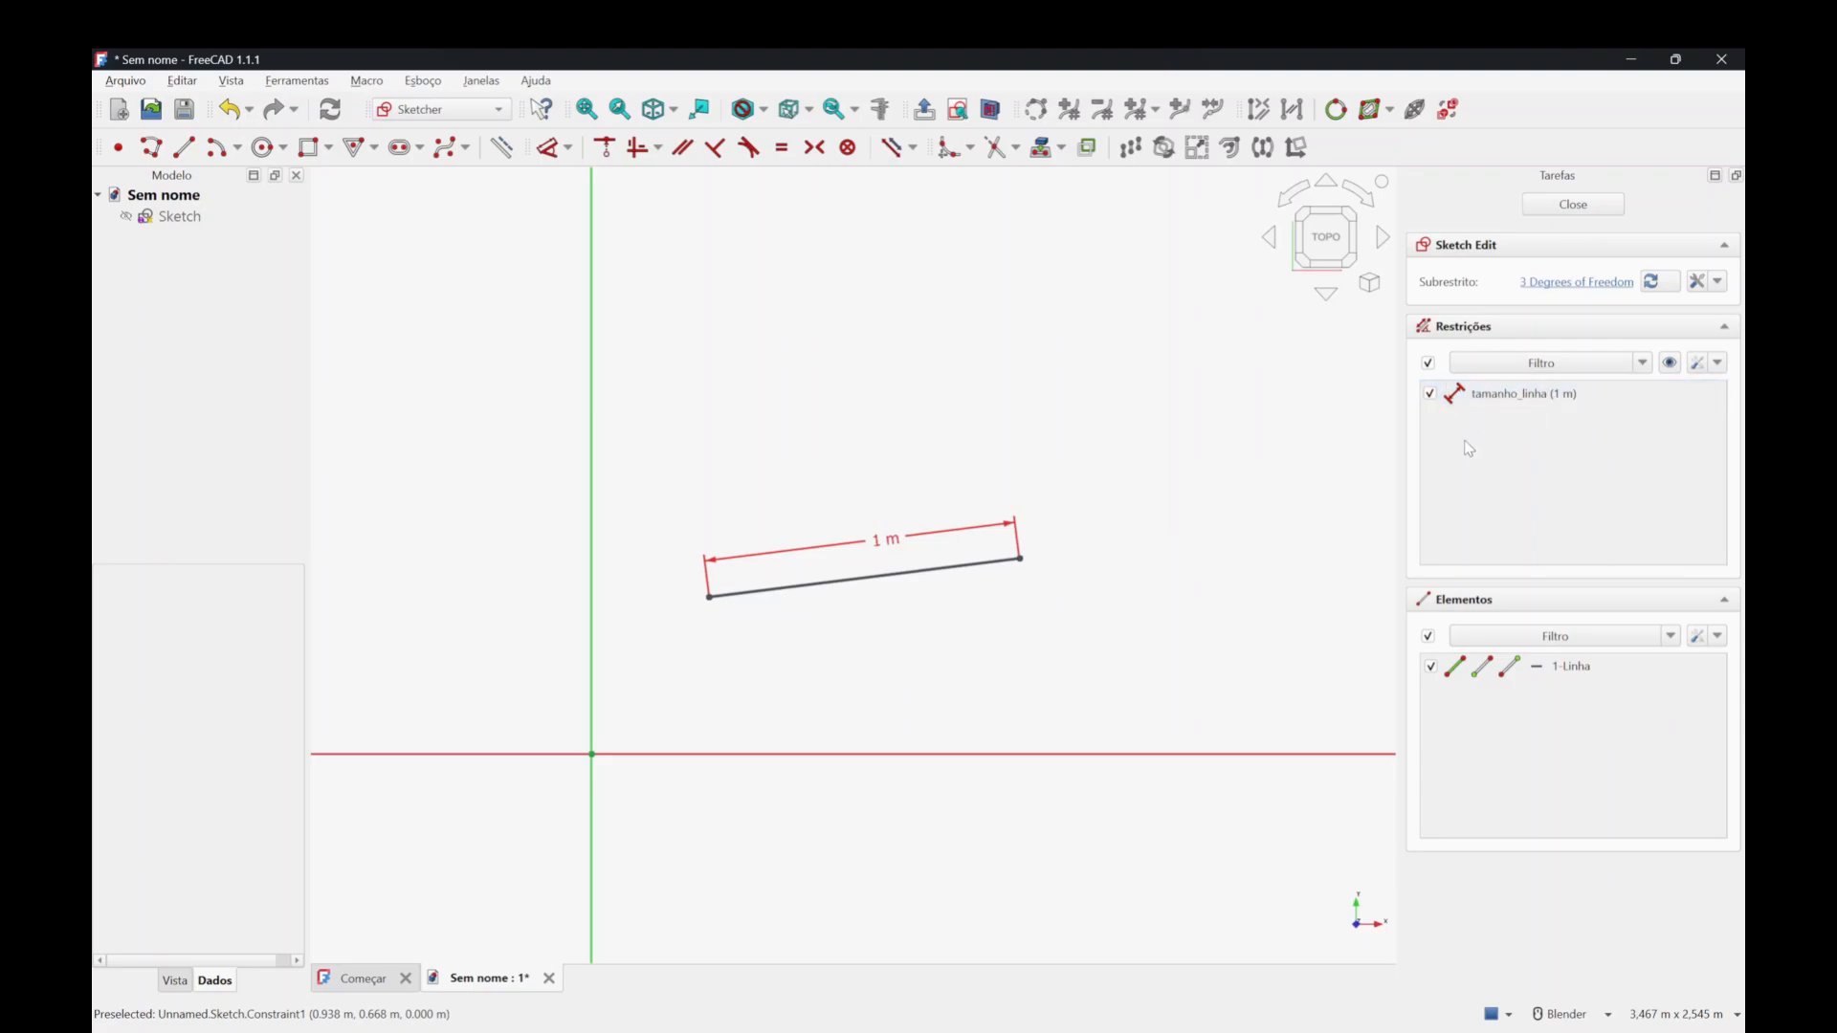
{"action": "left_click_drag", "start_coordinate": [873, 546], "coordinate": [846, 549]}
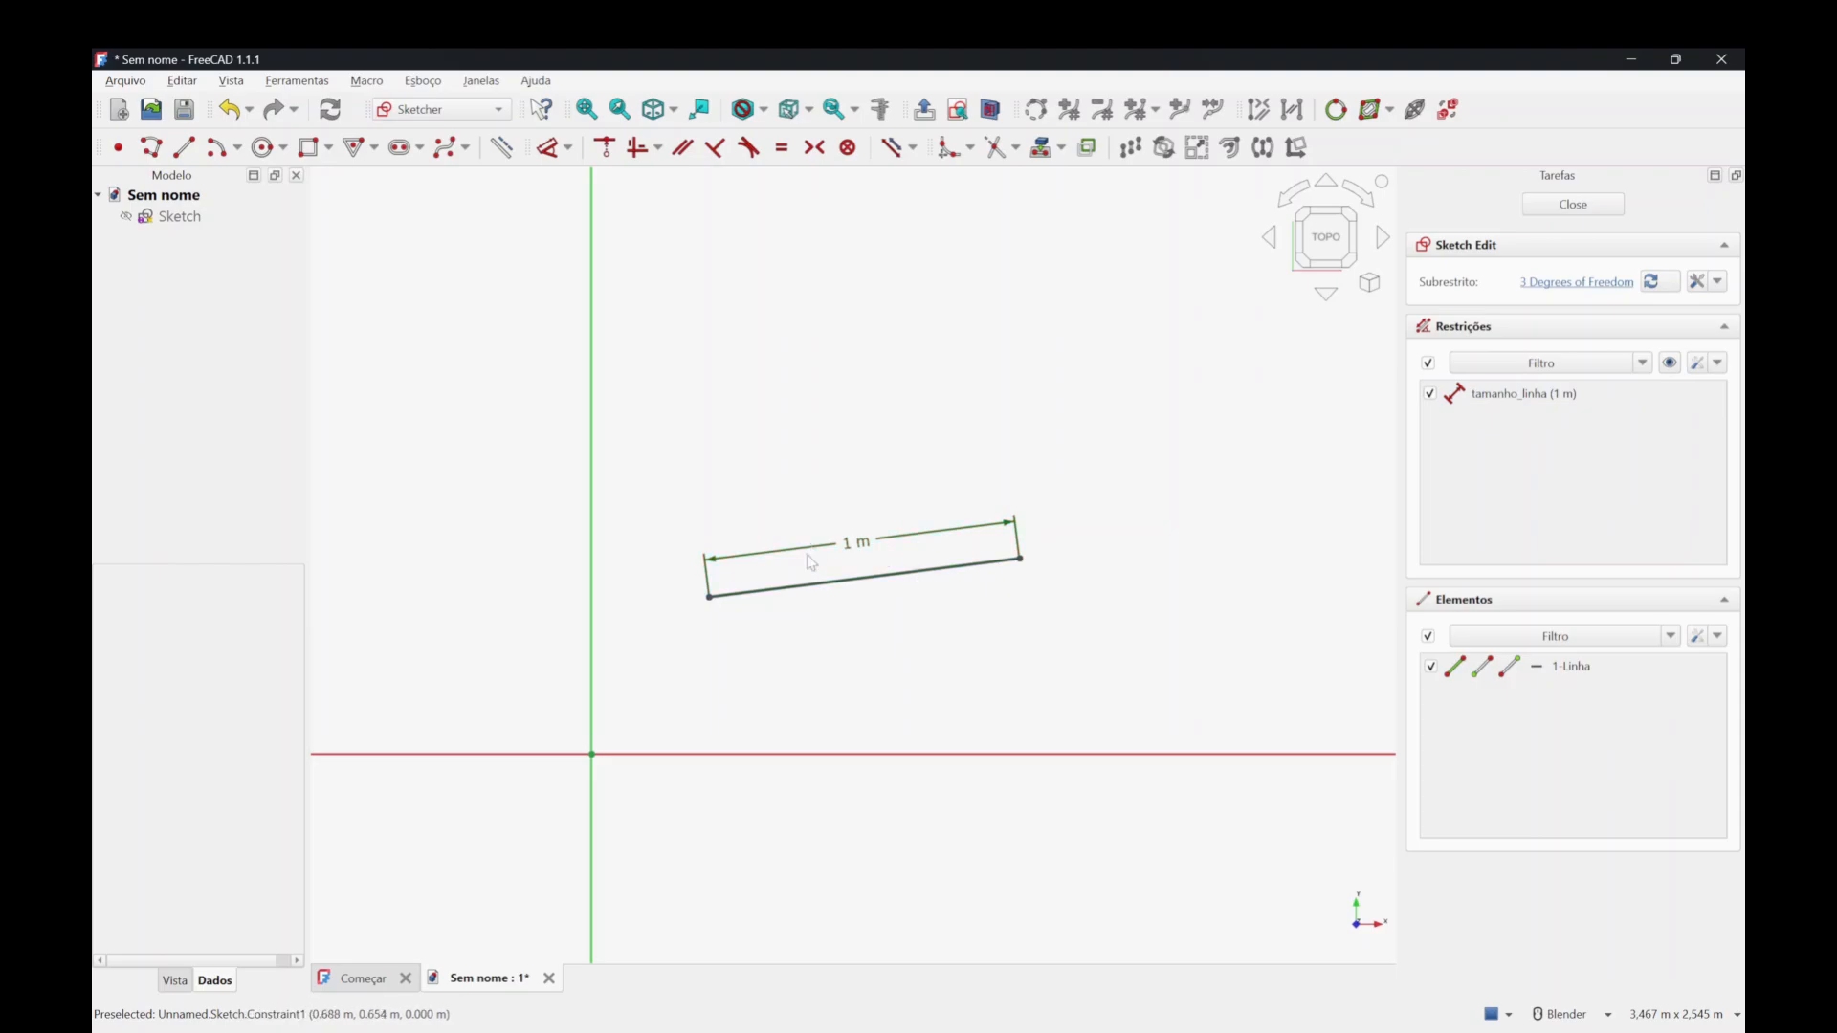
{"action": "double_click", "coordinate": [863, 539]}
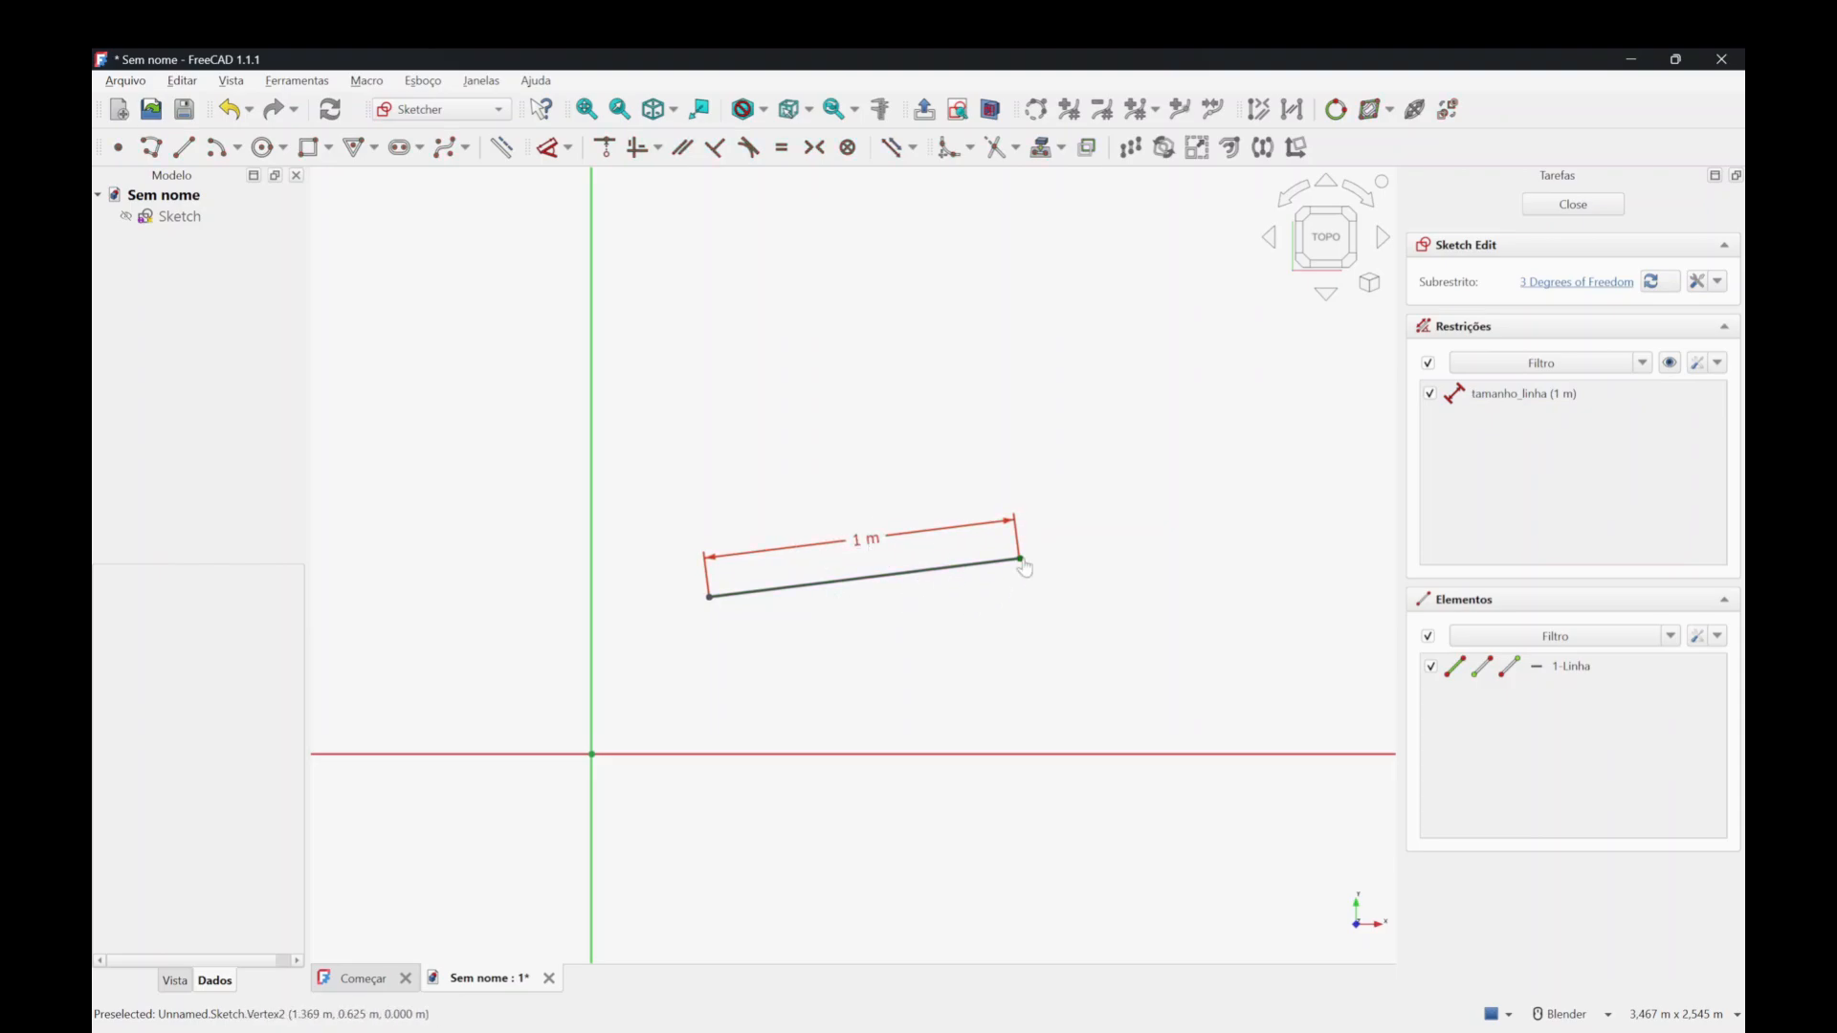
Rotate and shift the dimensioned line by moving its right endpoint and its body, leaving it sloping gently upward to the right.
{"action": "left_click_drag", "start_coordinate": [1021, 561], "coordinate": [1014, 423]}
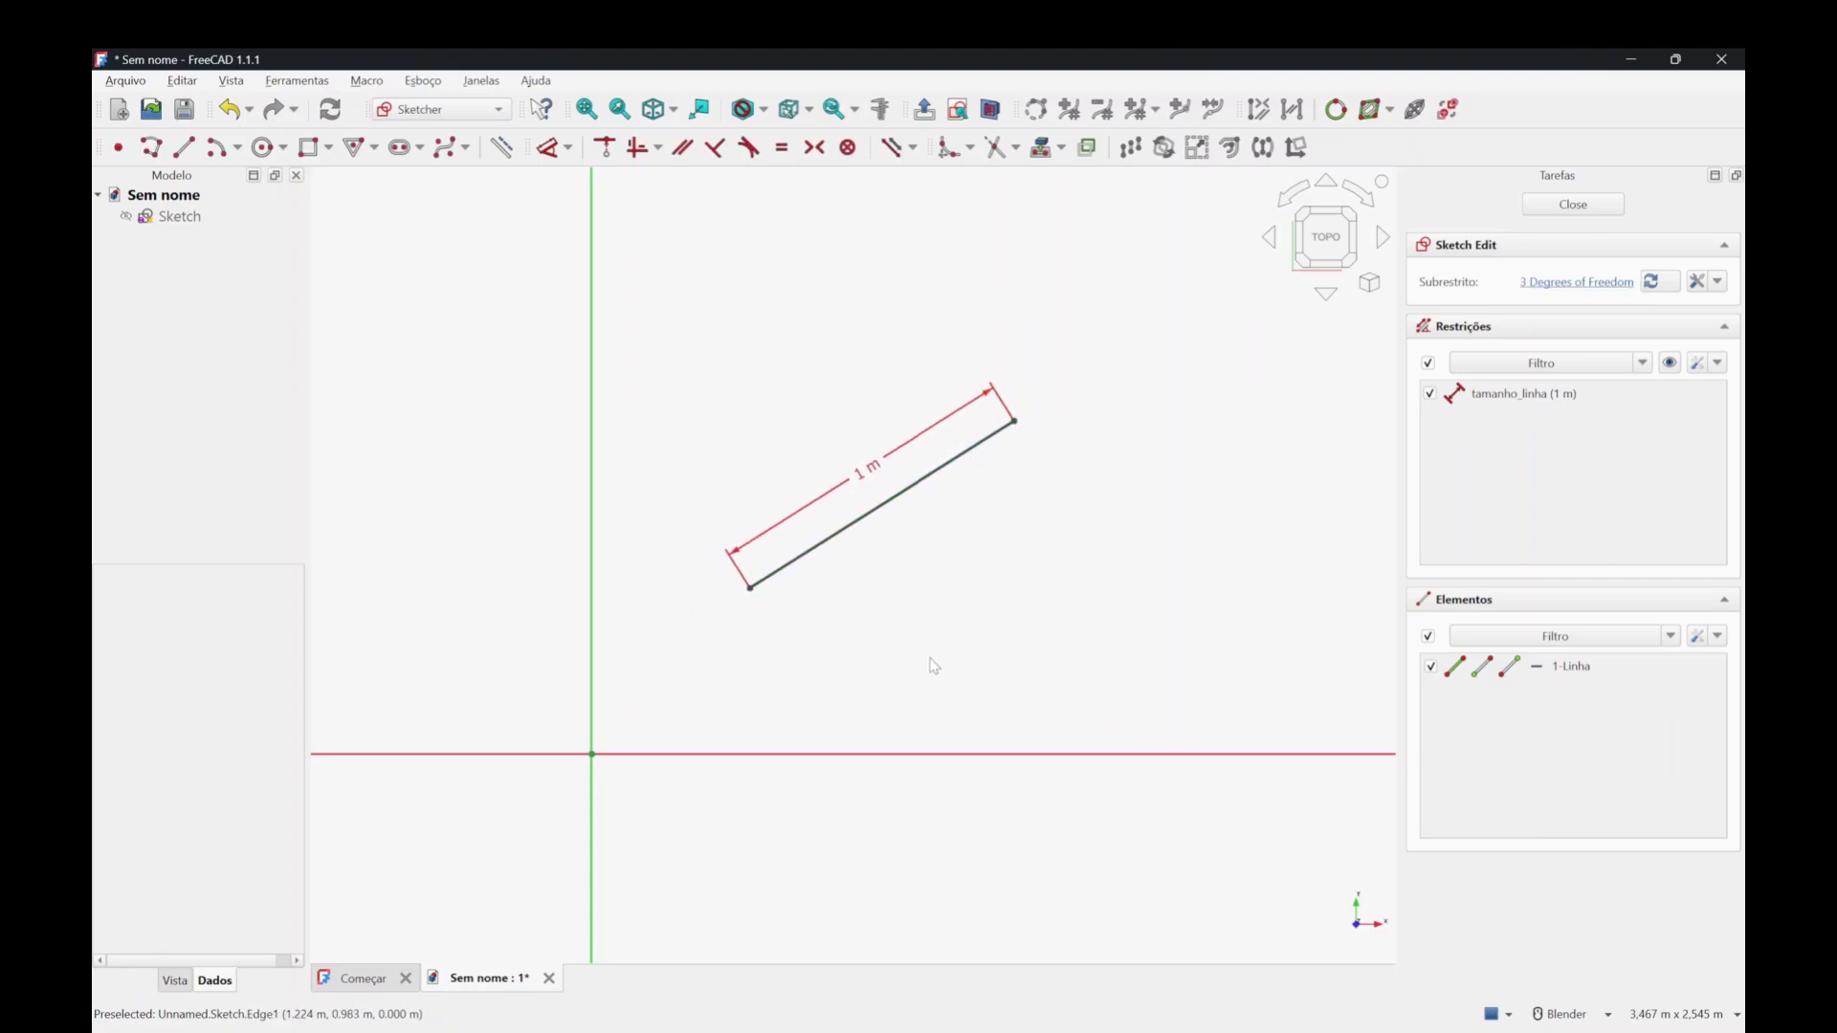
{"action": "left_click_drag", "start_coordinate": [851, 526], "coordinate": [853, 568]}
{"action": "mouse_move", "coordinate": [812, 620]}
{"action": "left_mouse_down"}
{"action": "mouse_move", "coordinate": [814, 278]}
{"action": "mouse_move", "coordinate": [808, 577]}
{"action": "mouse_move", "coordinate": [793, 284]}
{"action": "mouse_move", "coordinate": [783, 493]}
{"action": "mouse_move", "coordinate": [727, 479]}
{"action": "mouse_move", "coordinate": [909, 507]}
{"action": "mouse_move", "coordinate": [824, 544]}
{"action": "left_mouse_up"}
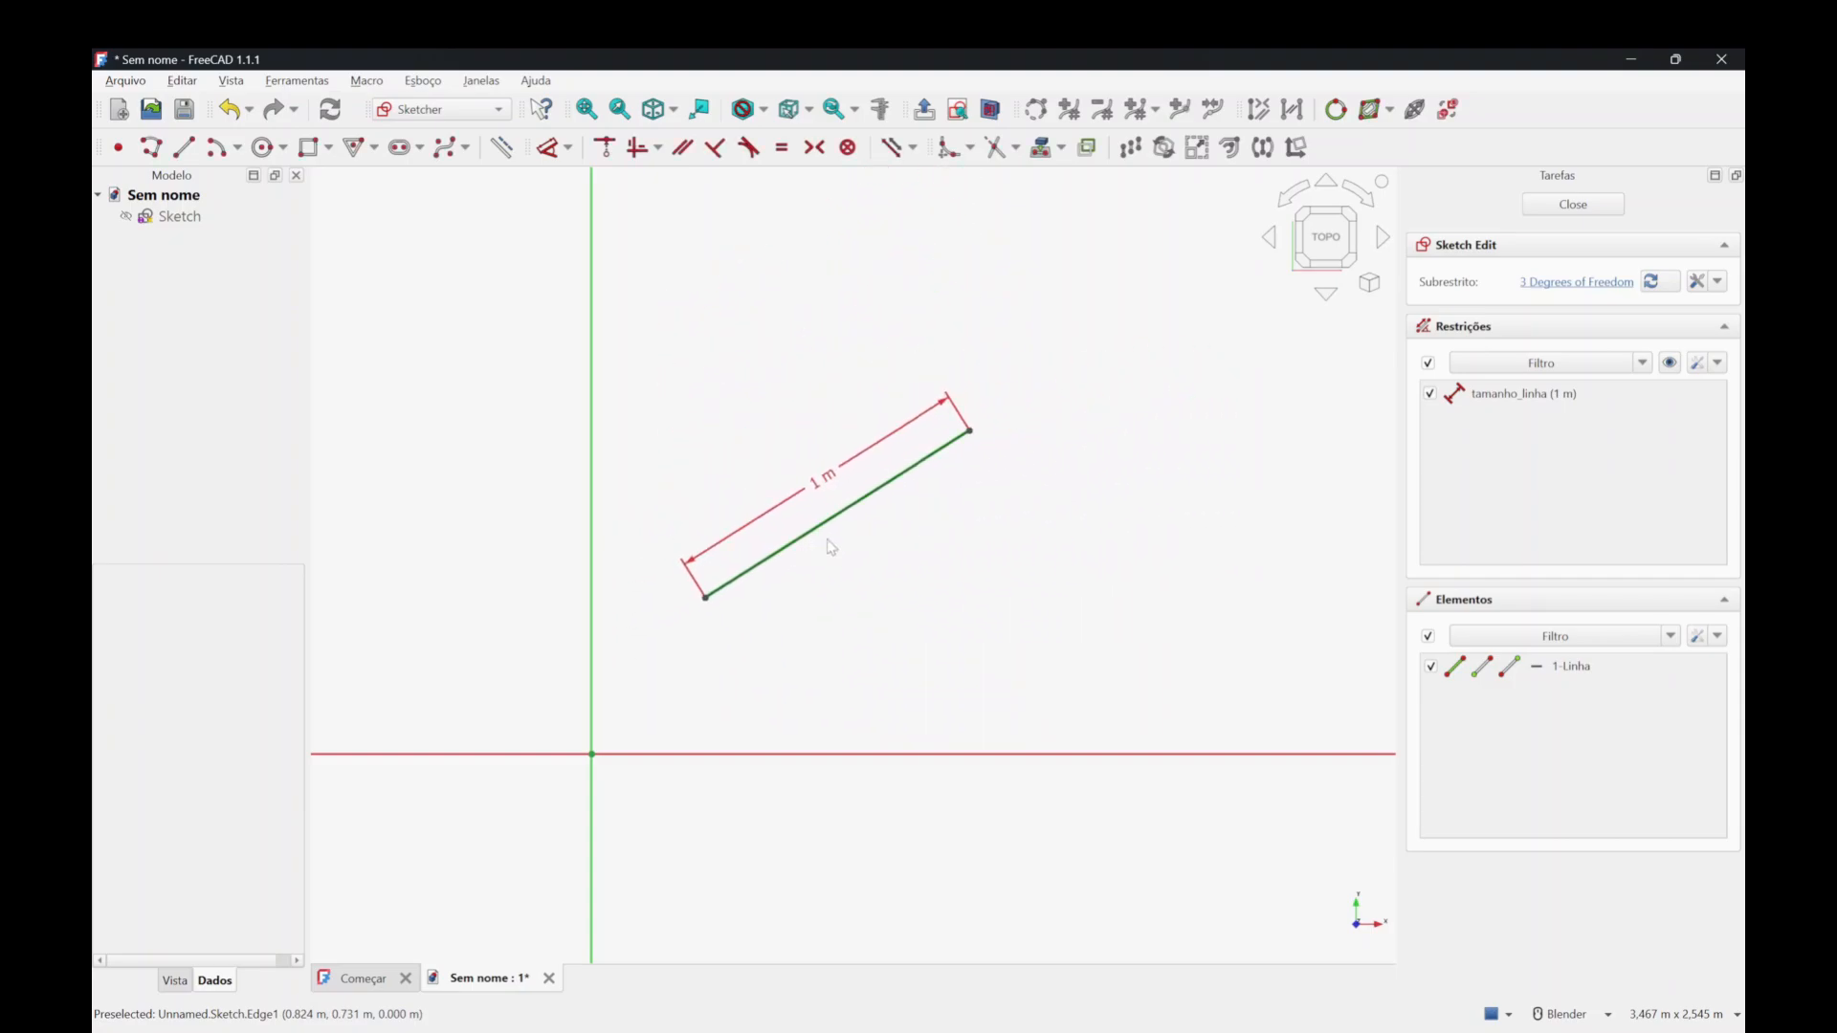
{"action": "left_click_drag", "start_coordinate": [971, 435], "coordinate": [1025, 473]}
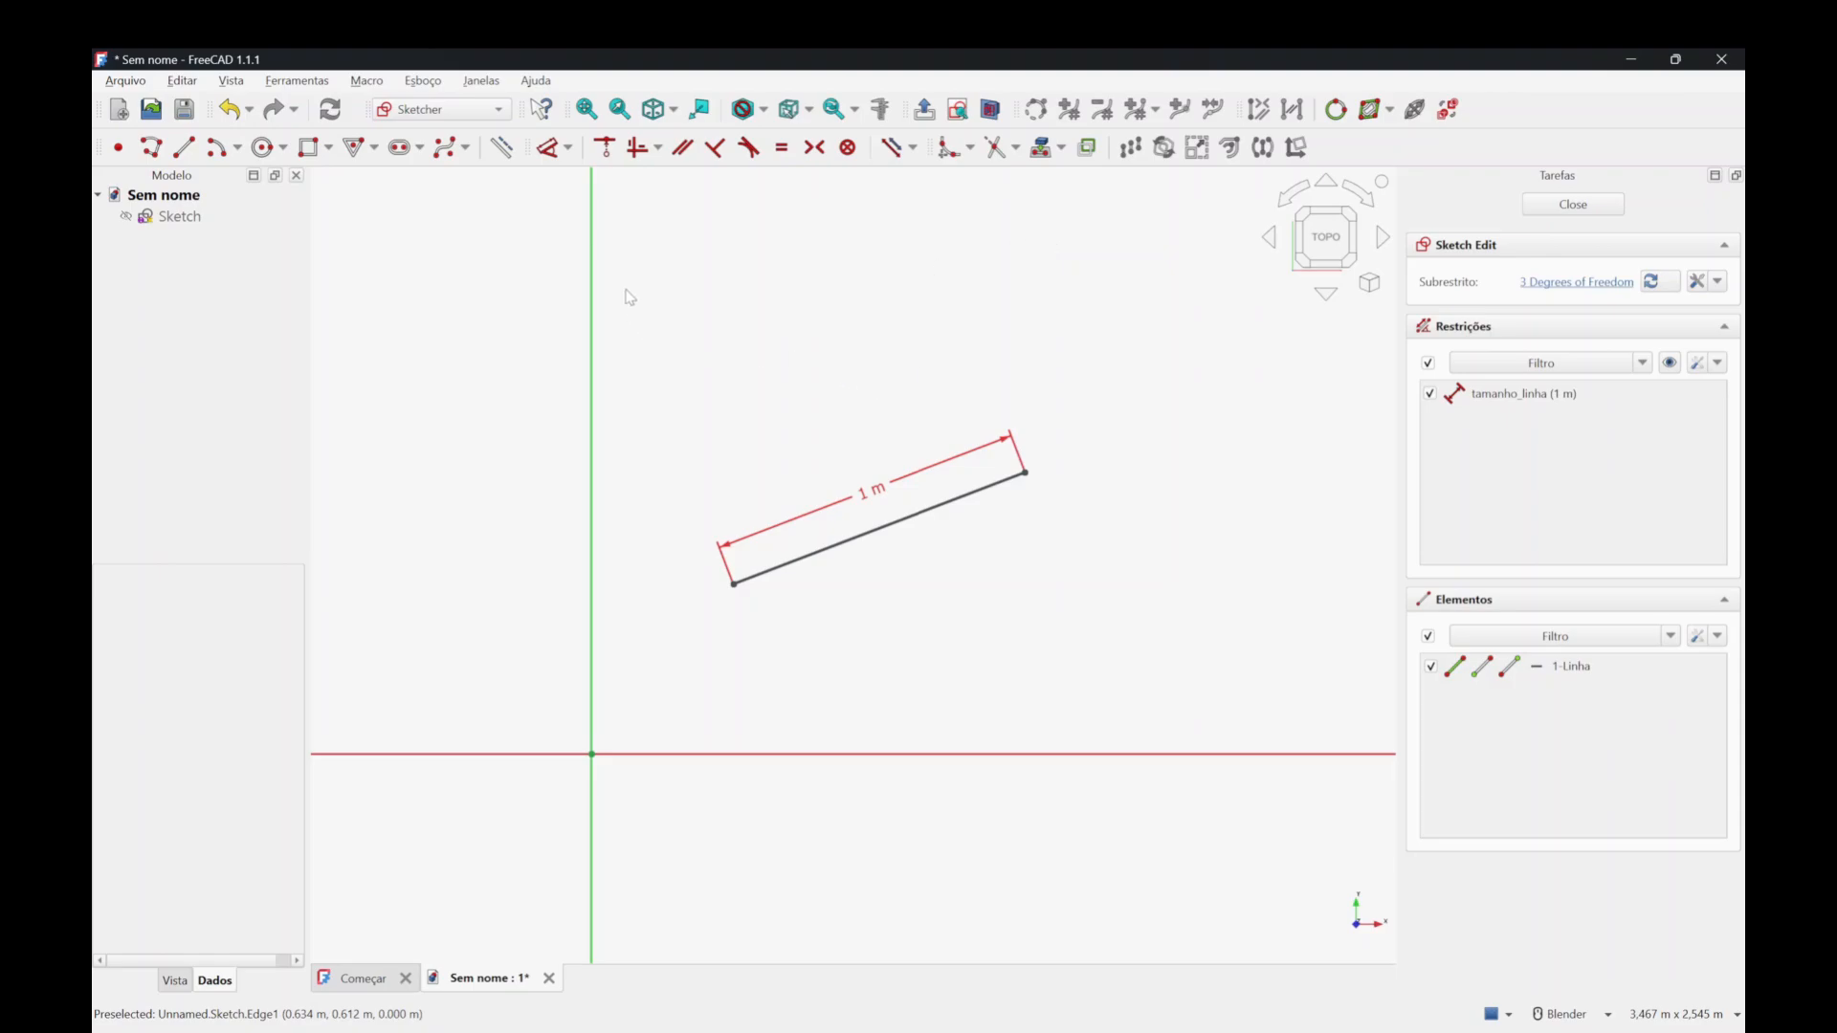
Apply a Horizontal/Vertical constraint to make the line horizontal, and move the line down closer to the horizontal axis.
{"action": "left_click", "coordinate": [658, 149]}
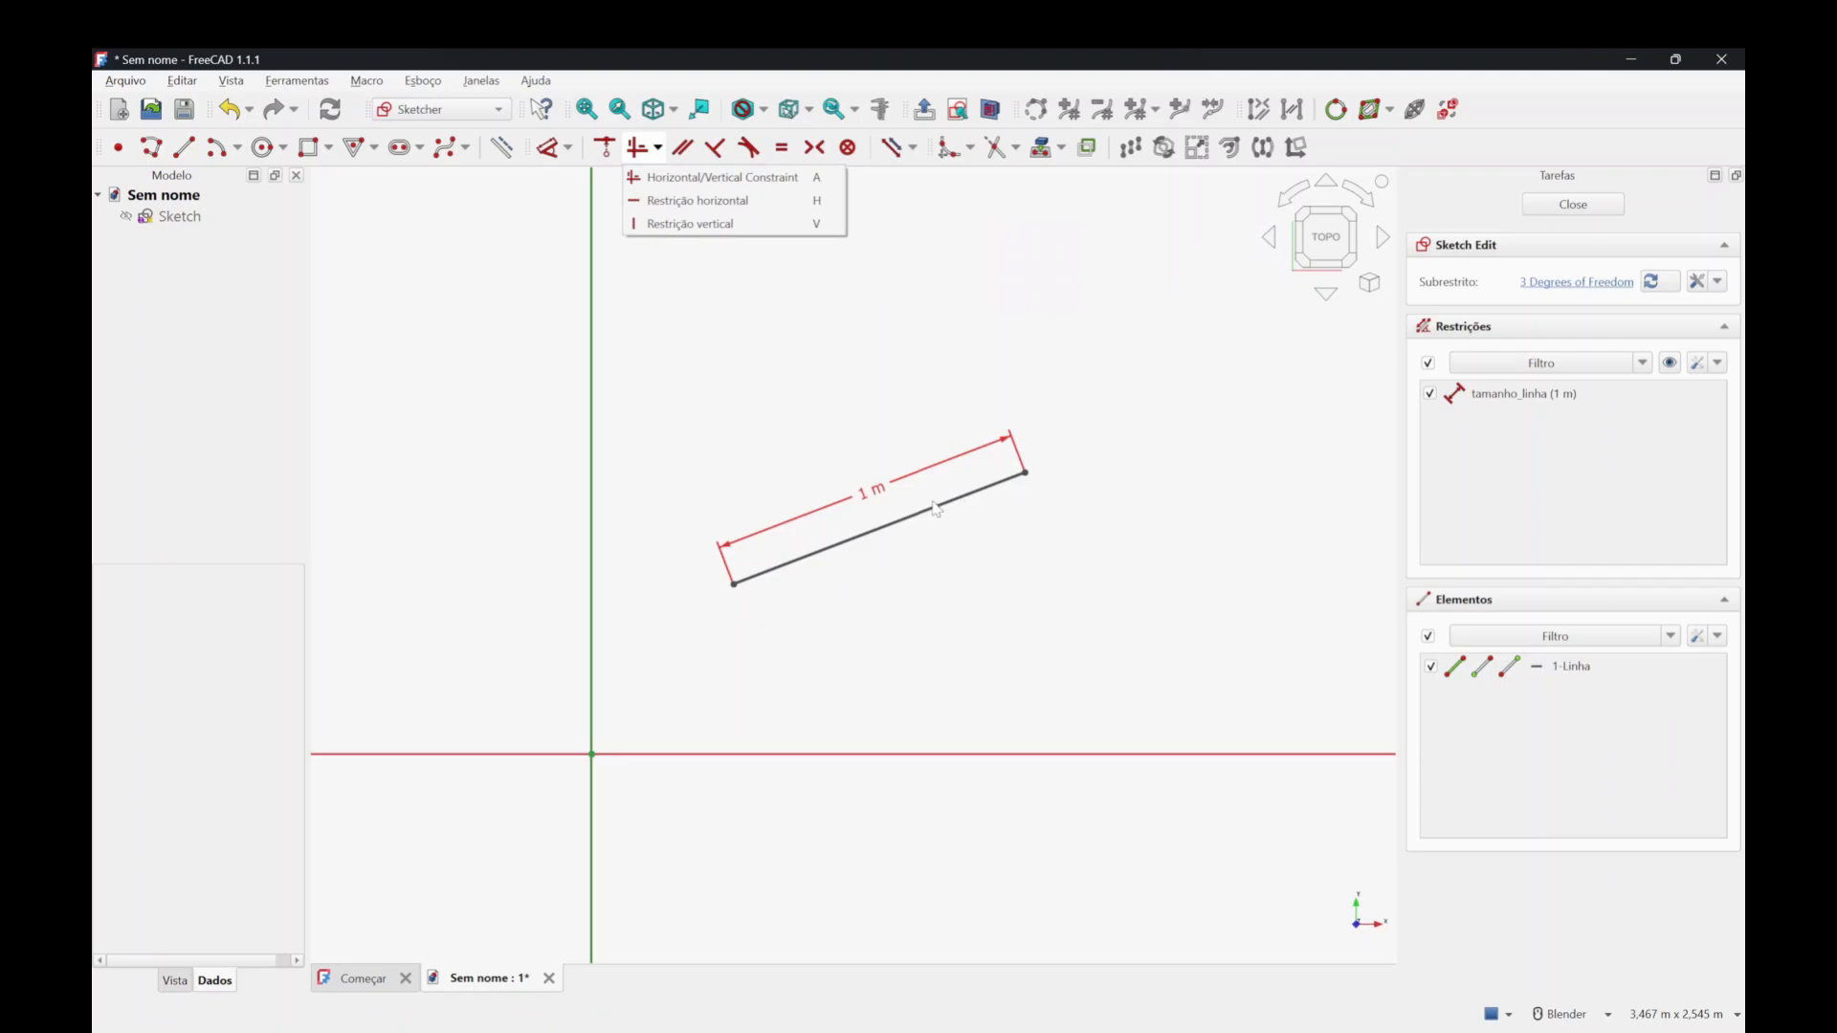
{"action": "left_click", "coordinate": [694, 180]}
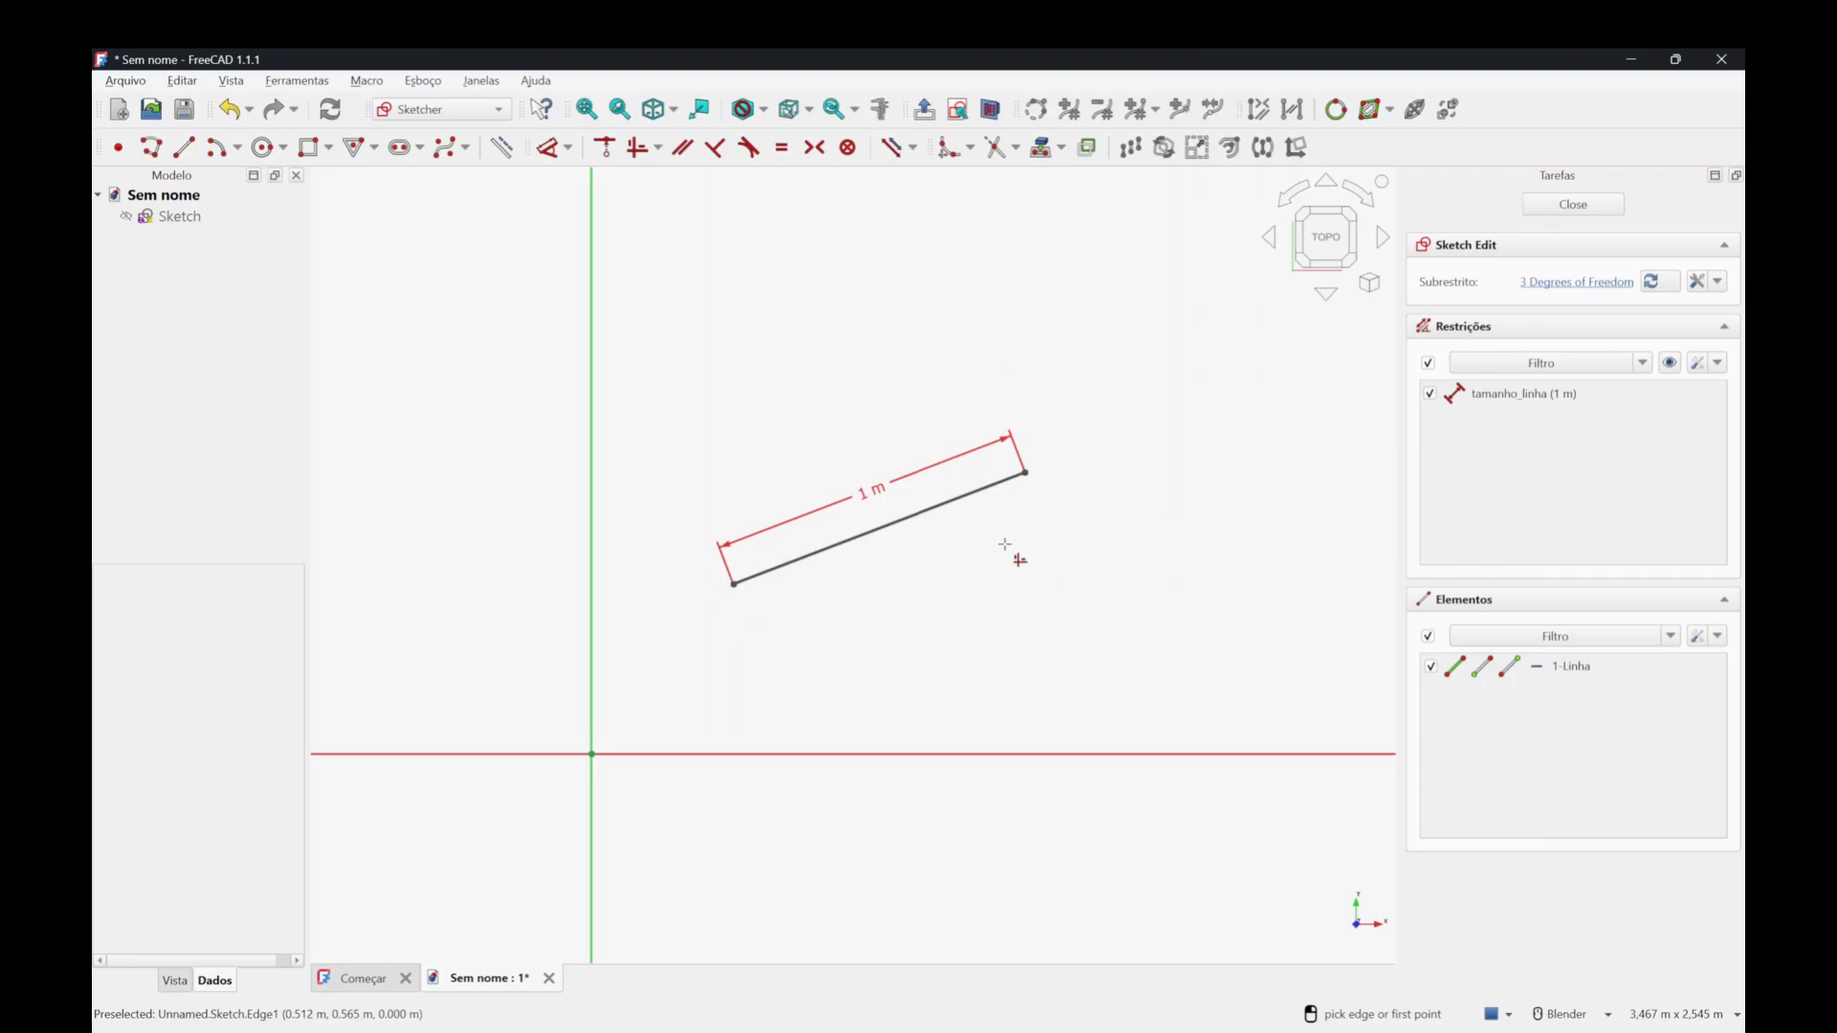
{"action": "left_click", "coordinate": [891, 524]}
{"action": "left_click", "coordinate": [893, 524]}
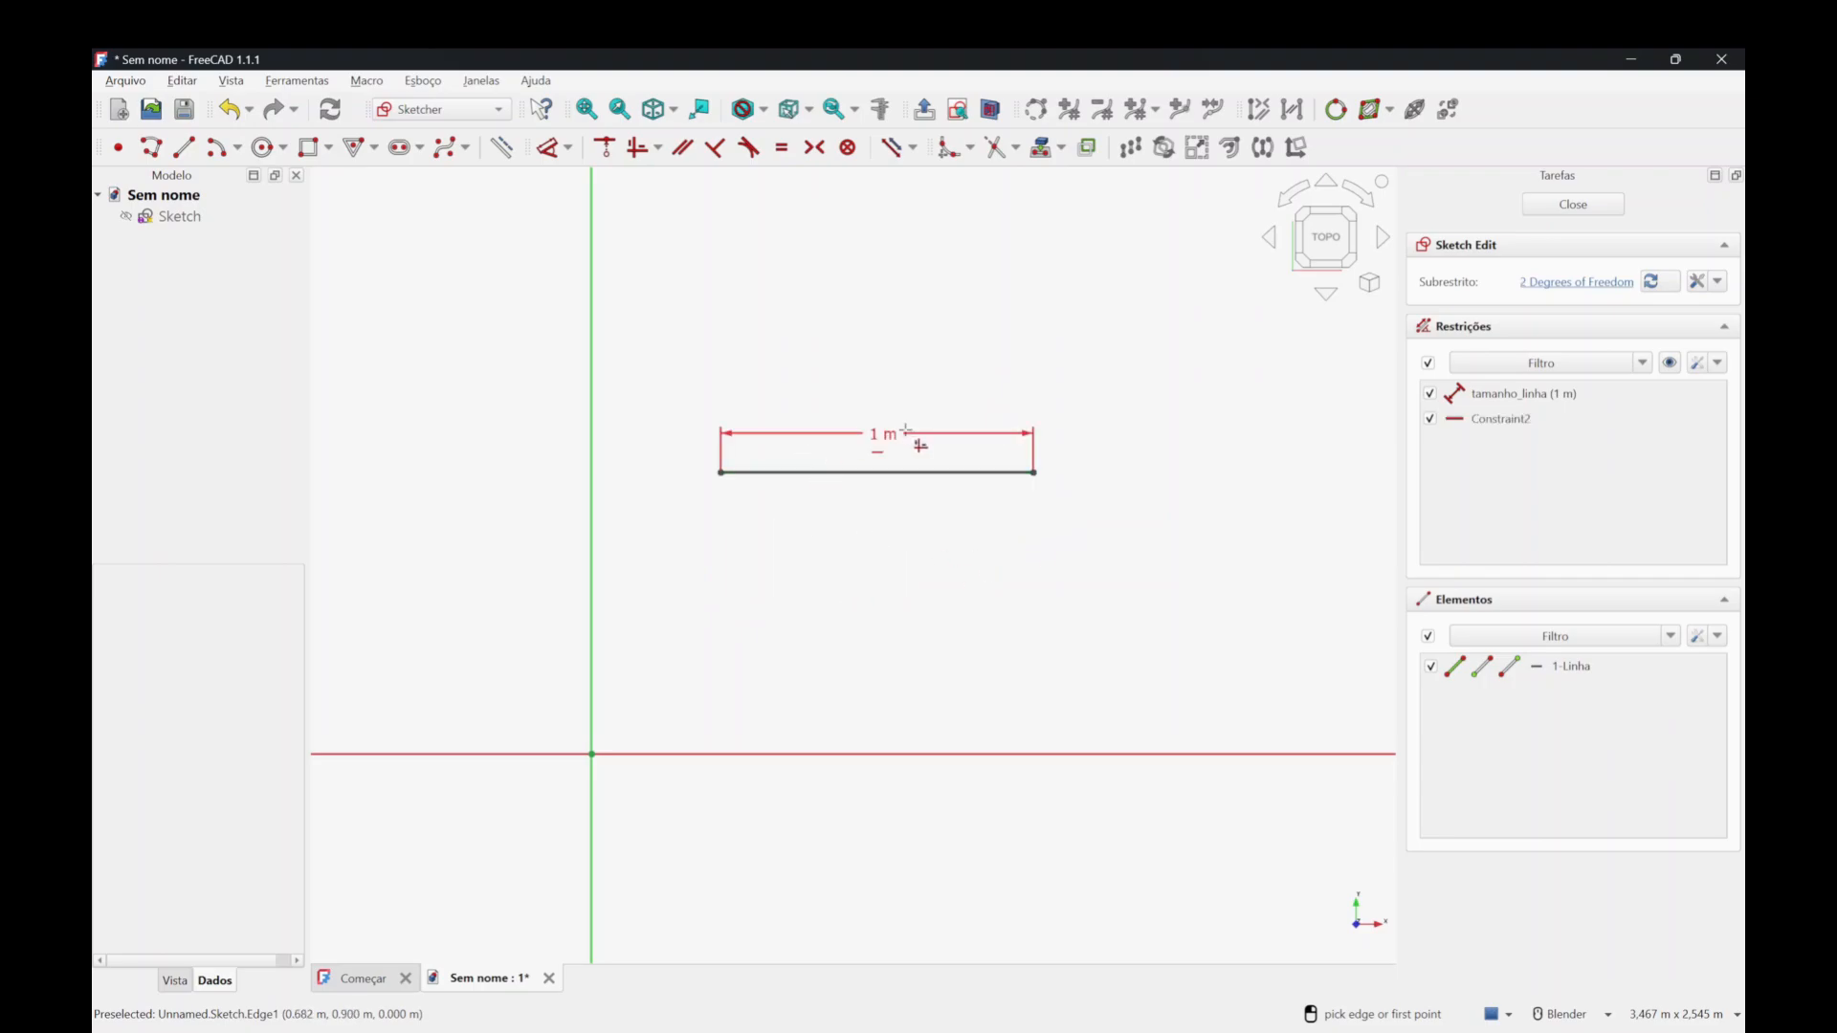
{"action": "key", "text": "Escape"}
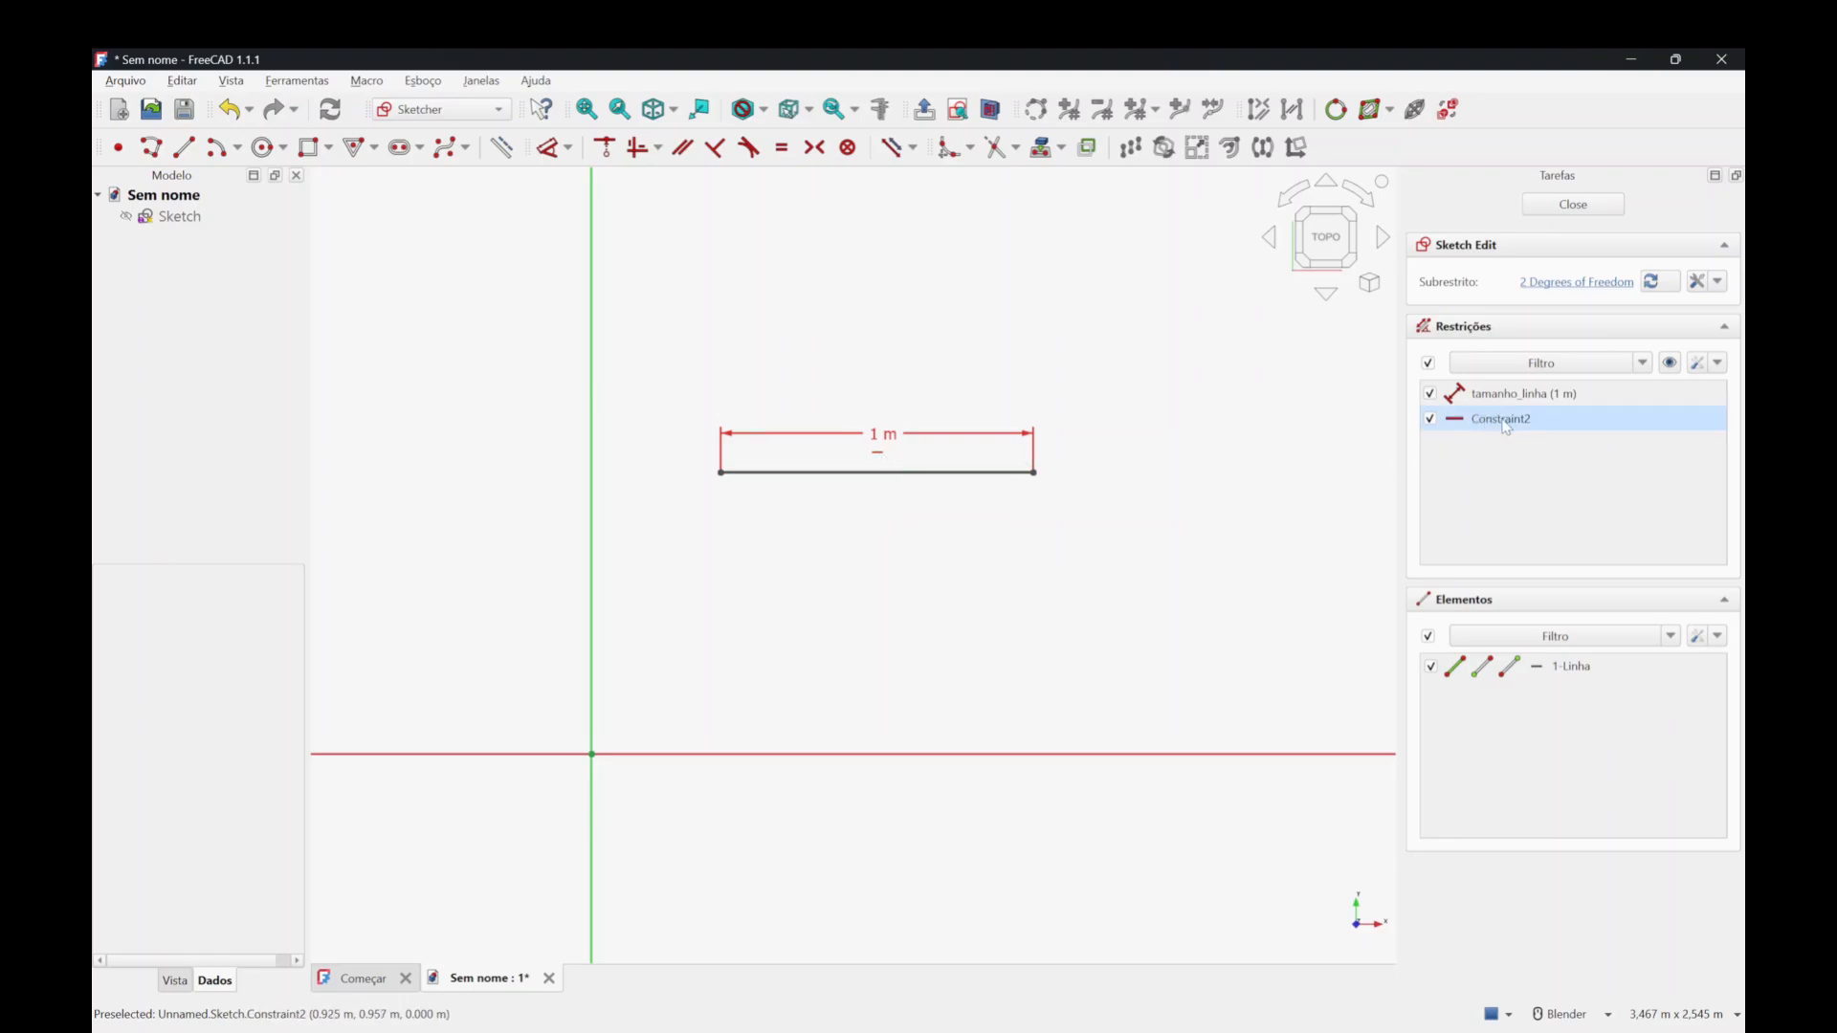
{"action": "mouse_move", "coordinate": [875, 474]}
{"action": "left_mouse_down"}
{"action": "mouse_move", "coordinate": [957, 550]}
{"action": "mouse_move", "coordinate": [872, 580]}
{"action": "left_mouse_up"}
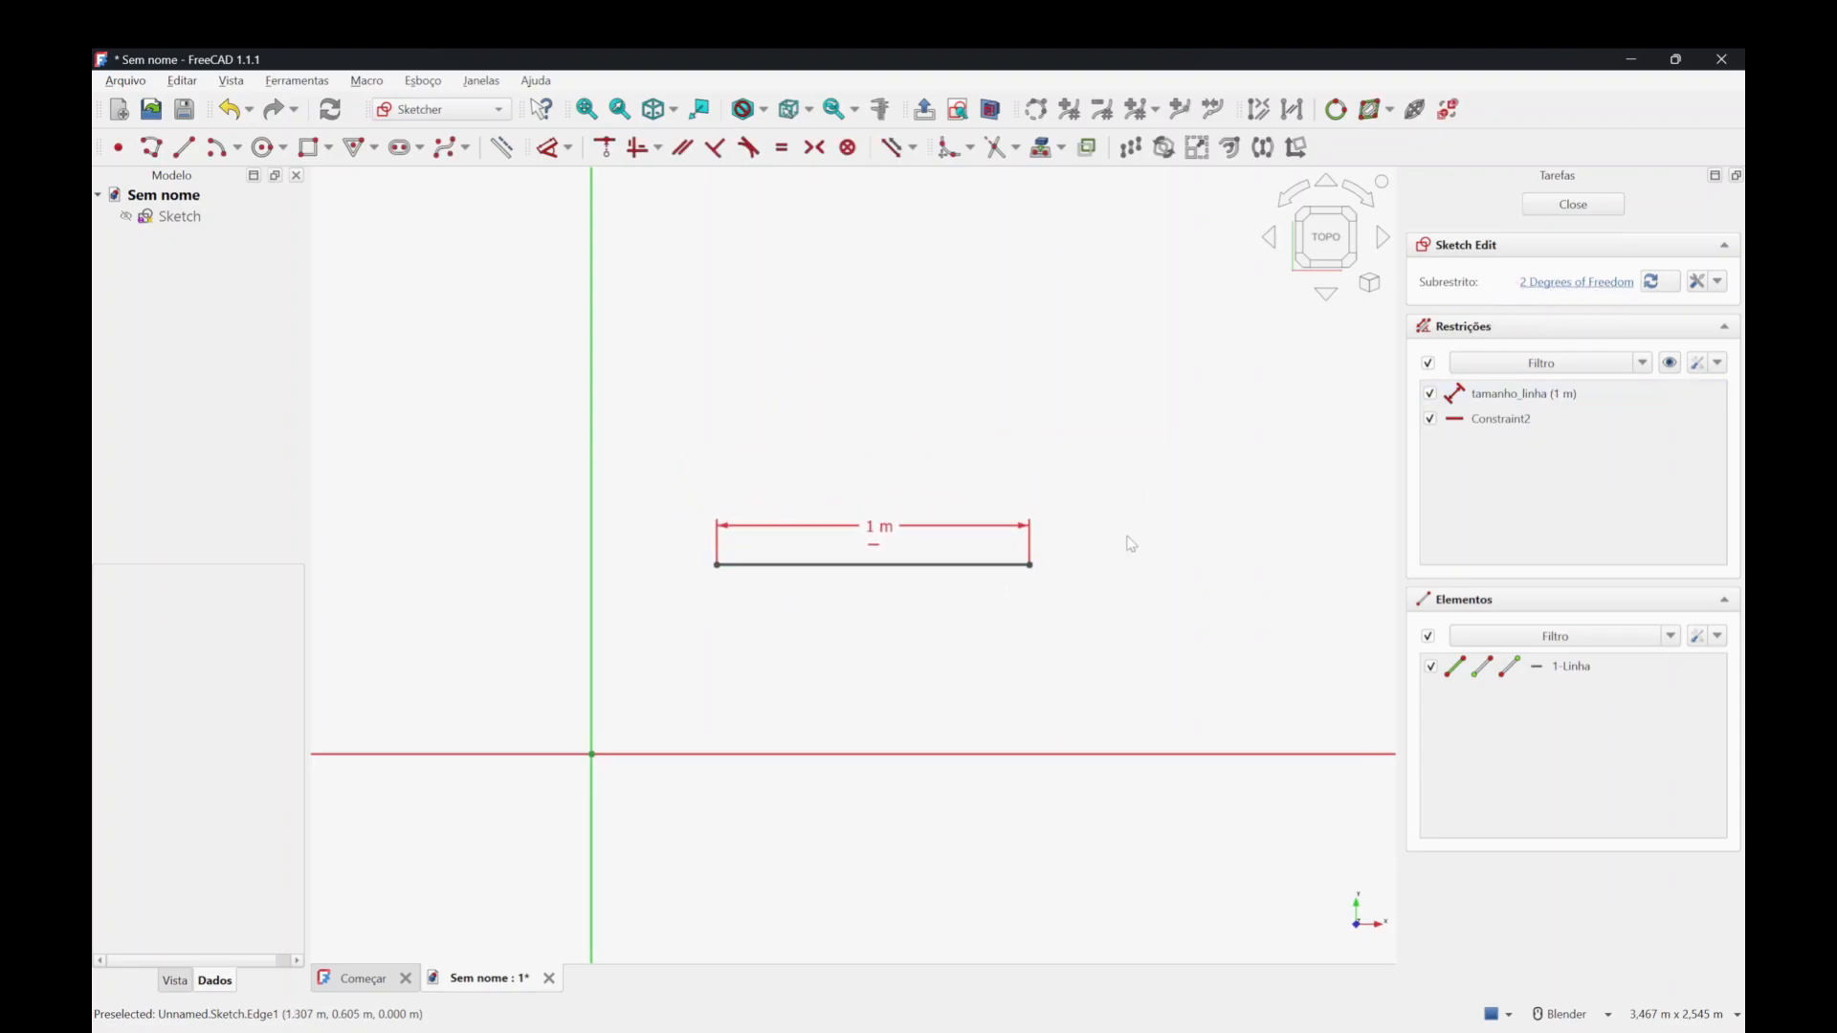
{"action": "left_click_drag", "start_coordinate": [960, 564], "coordinate": [965, 566]}
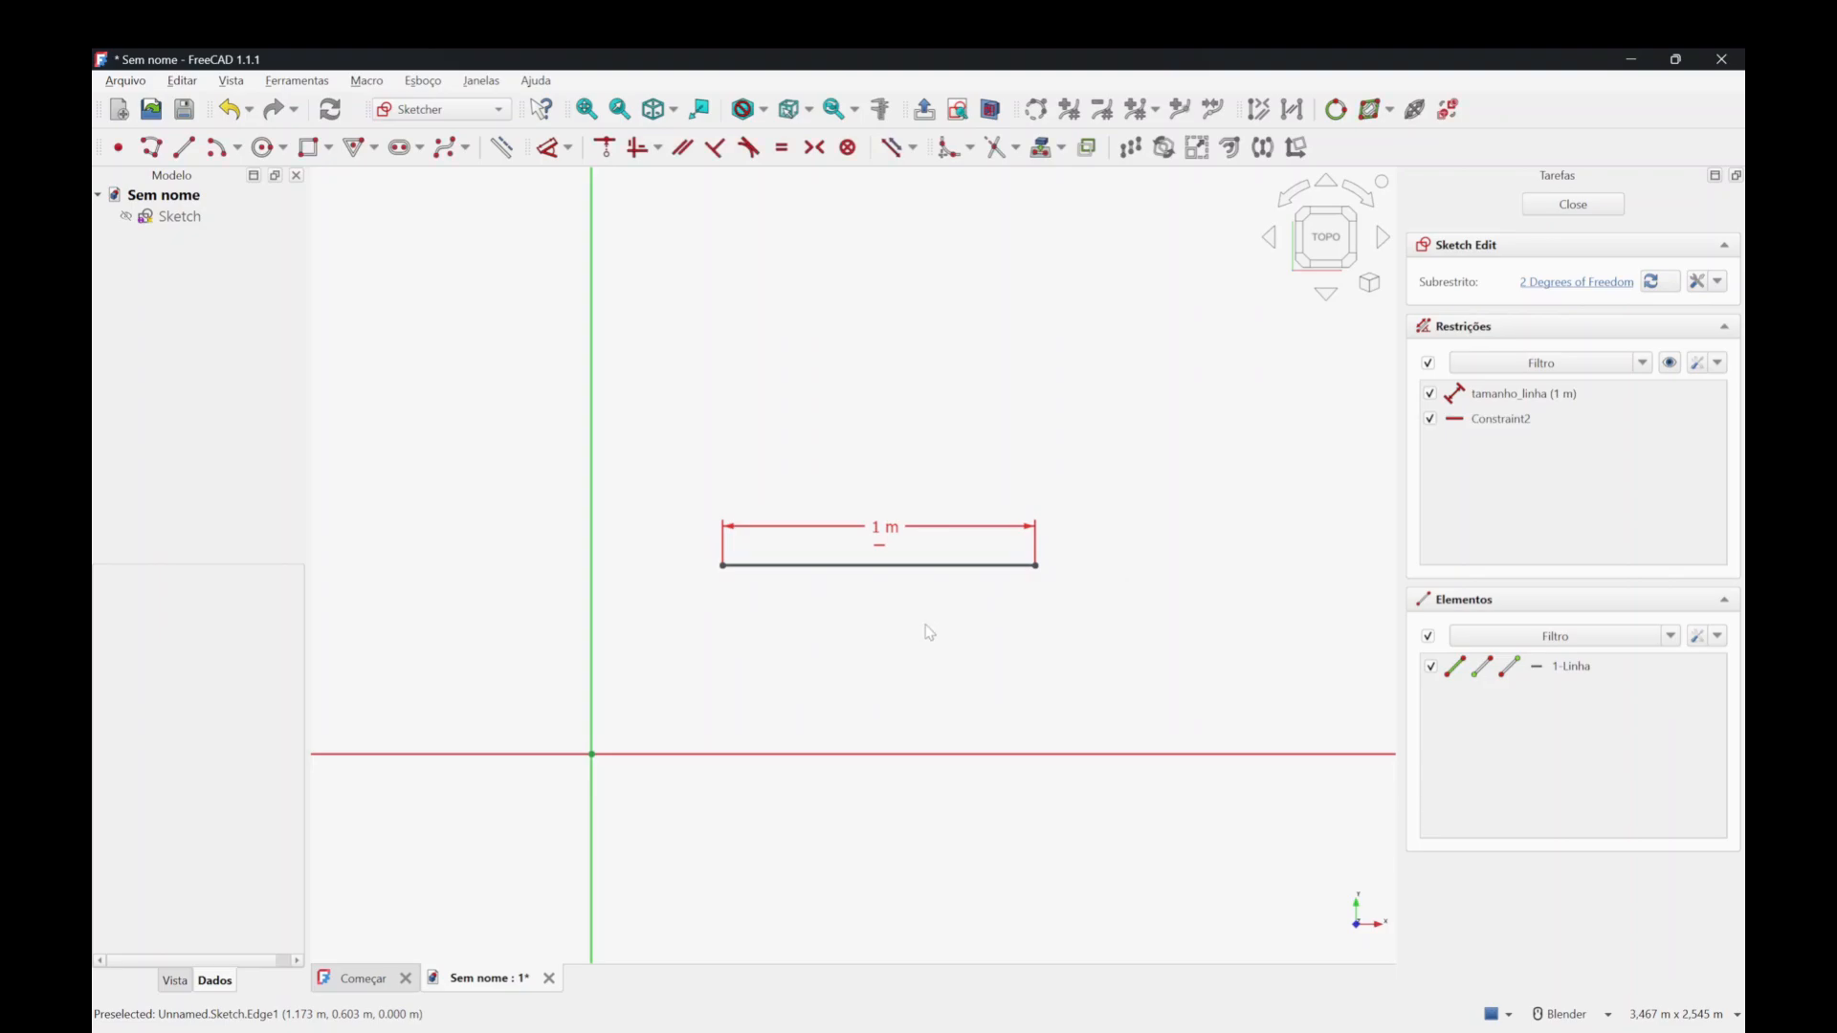
Delete the line's horizontal constraint, then move and rotate the line so it slopes steeply upward to the right.
{"action": "left_click", "coordinate": [879, 548]}
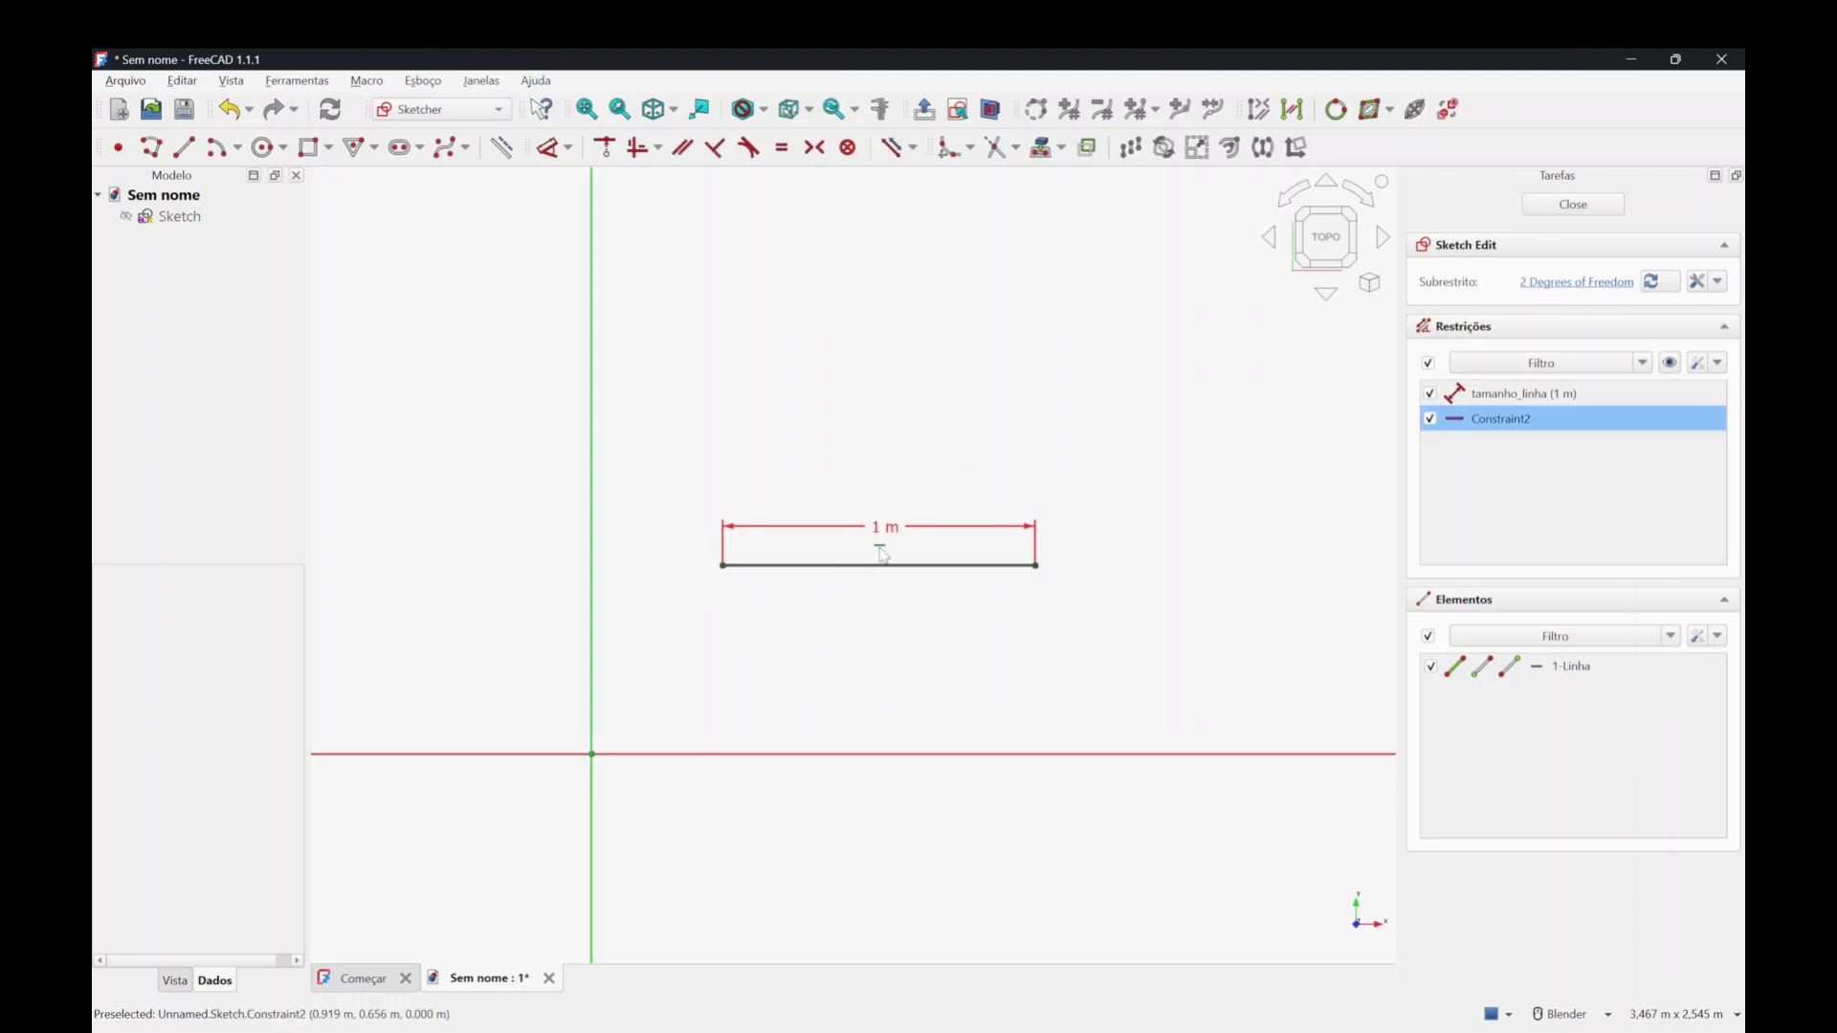
{"action": "key", "text": "Delete"}
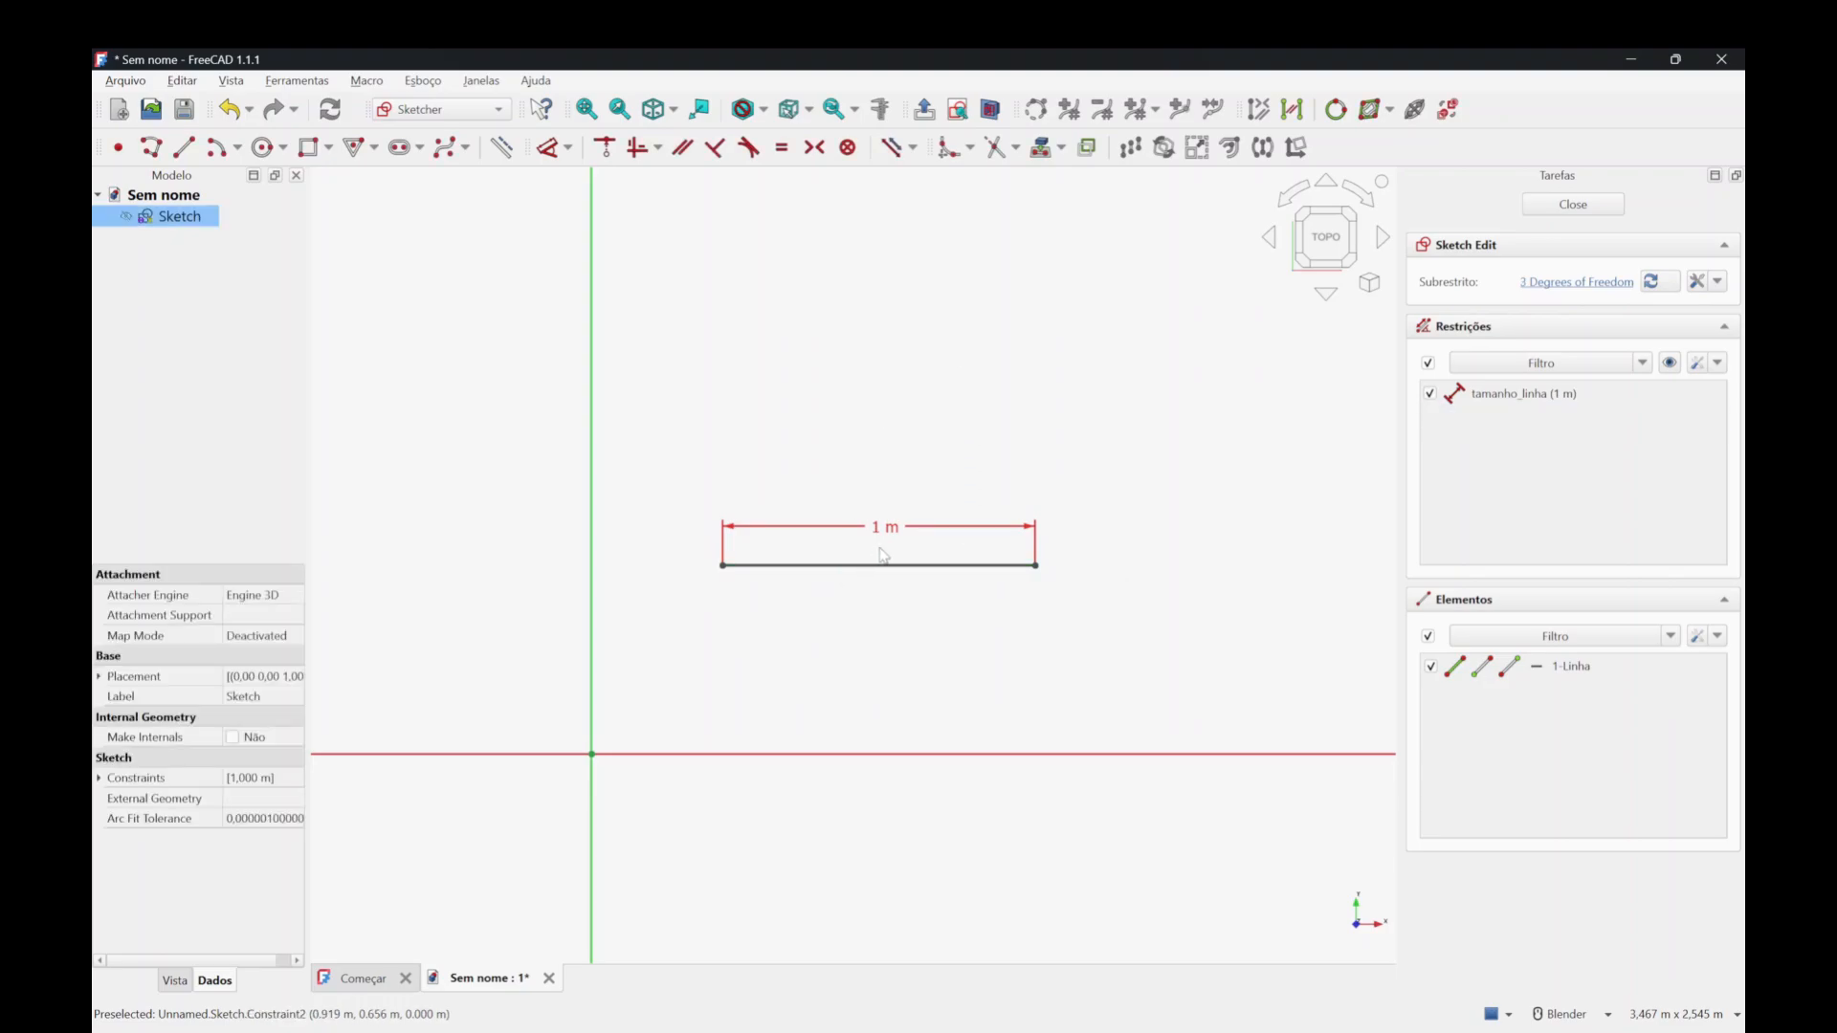
{"action": "left_click_drag", "start_coordinate": [1036, 565], "coordinate": [981, 339]}
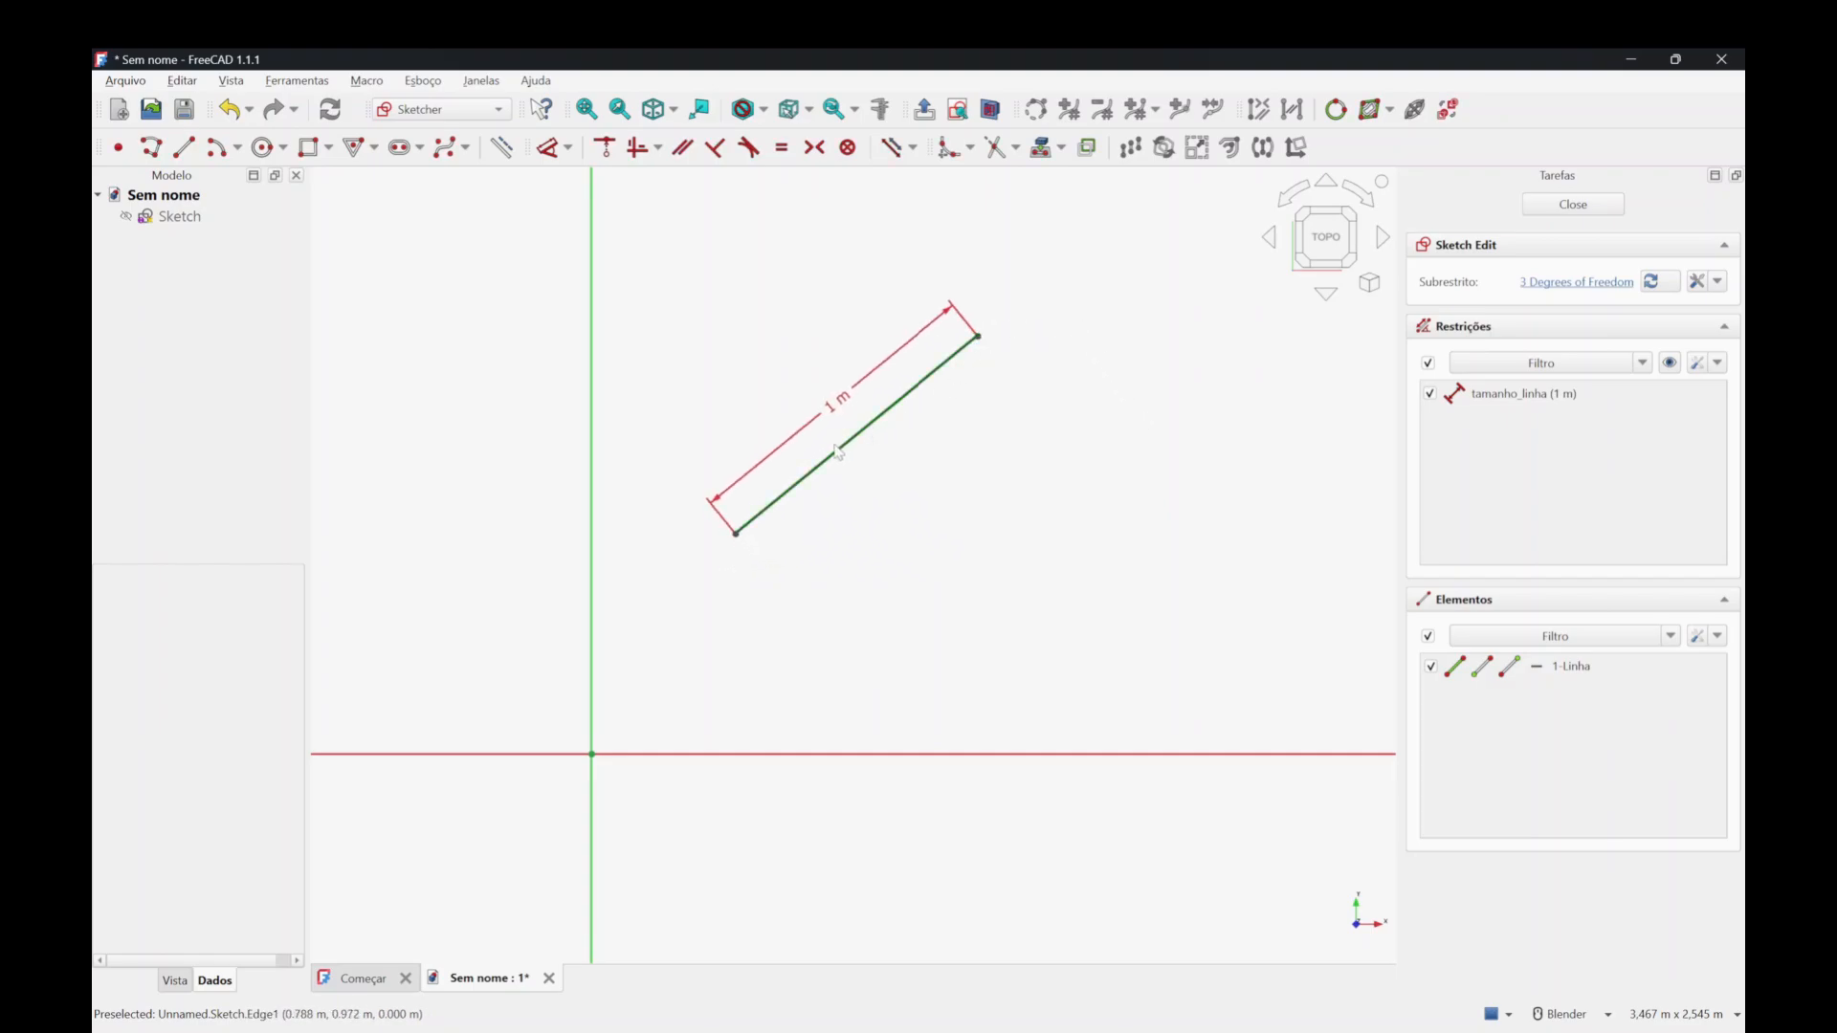
{"action": "left_click_drag", "start_coordinate": [838, 452], "coordinate": [843, 533]}
{"action": "left_click_drag", "start_coordinate": [982, 429], "coordinate": [985, 397]}
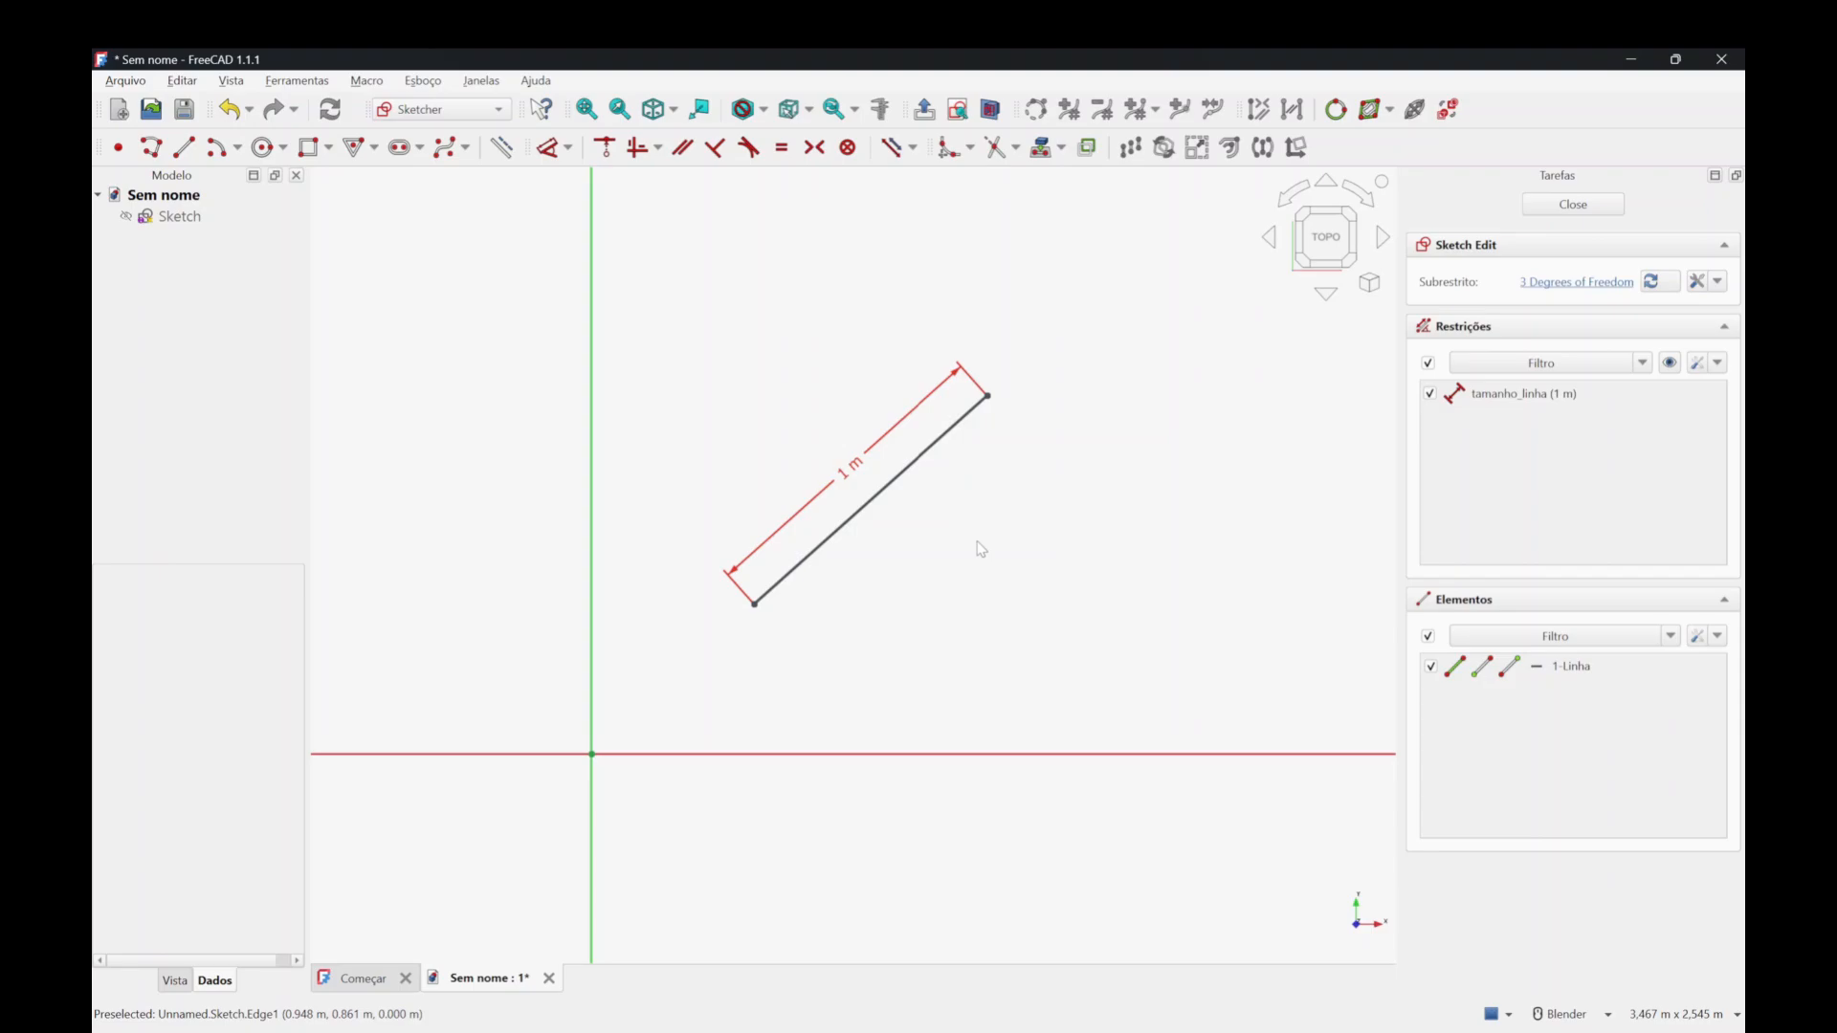
{"action": "left_click_drag", "start_coordinate": [987, 395], "coordinate": [892, 310]}
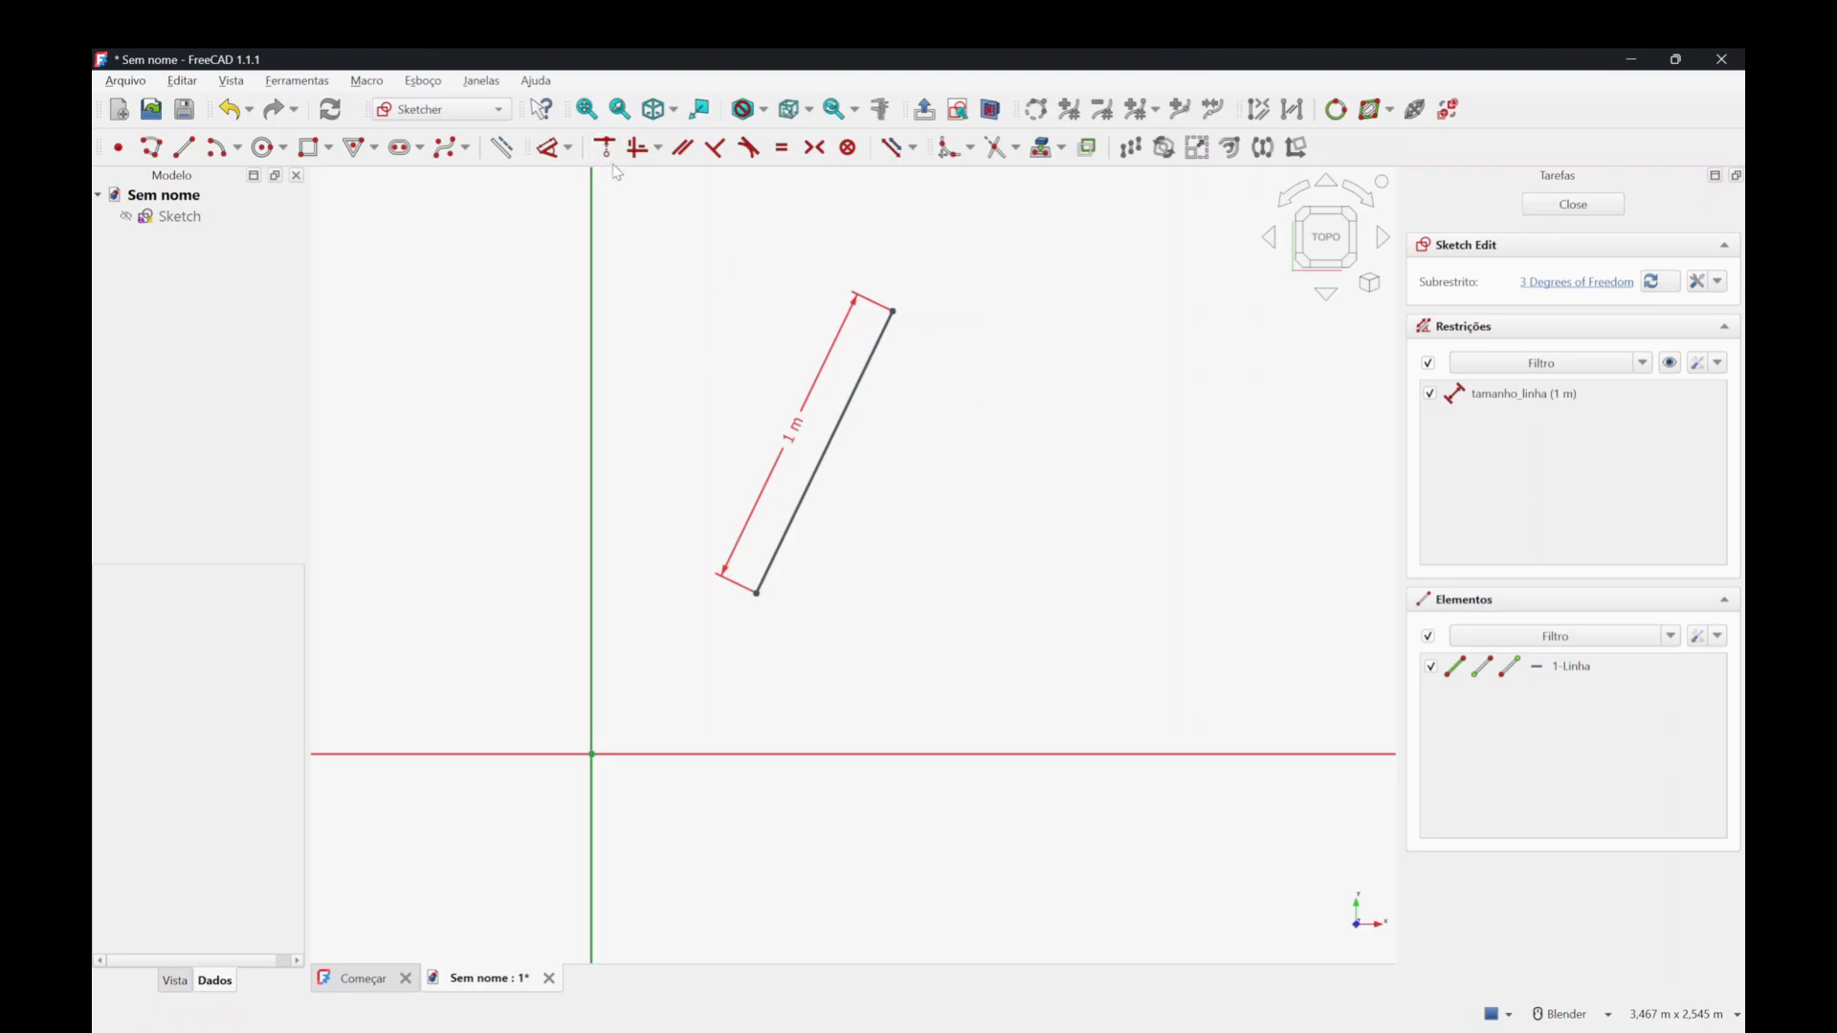
Apply a Horizontal/Vertical constraint to the steep line to make it vertical.
{"action": "left_click", "coordinate": [636, 147]}
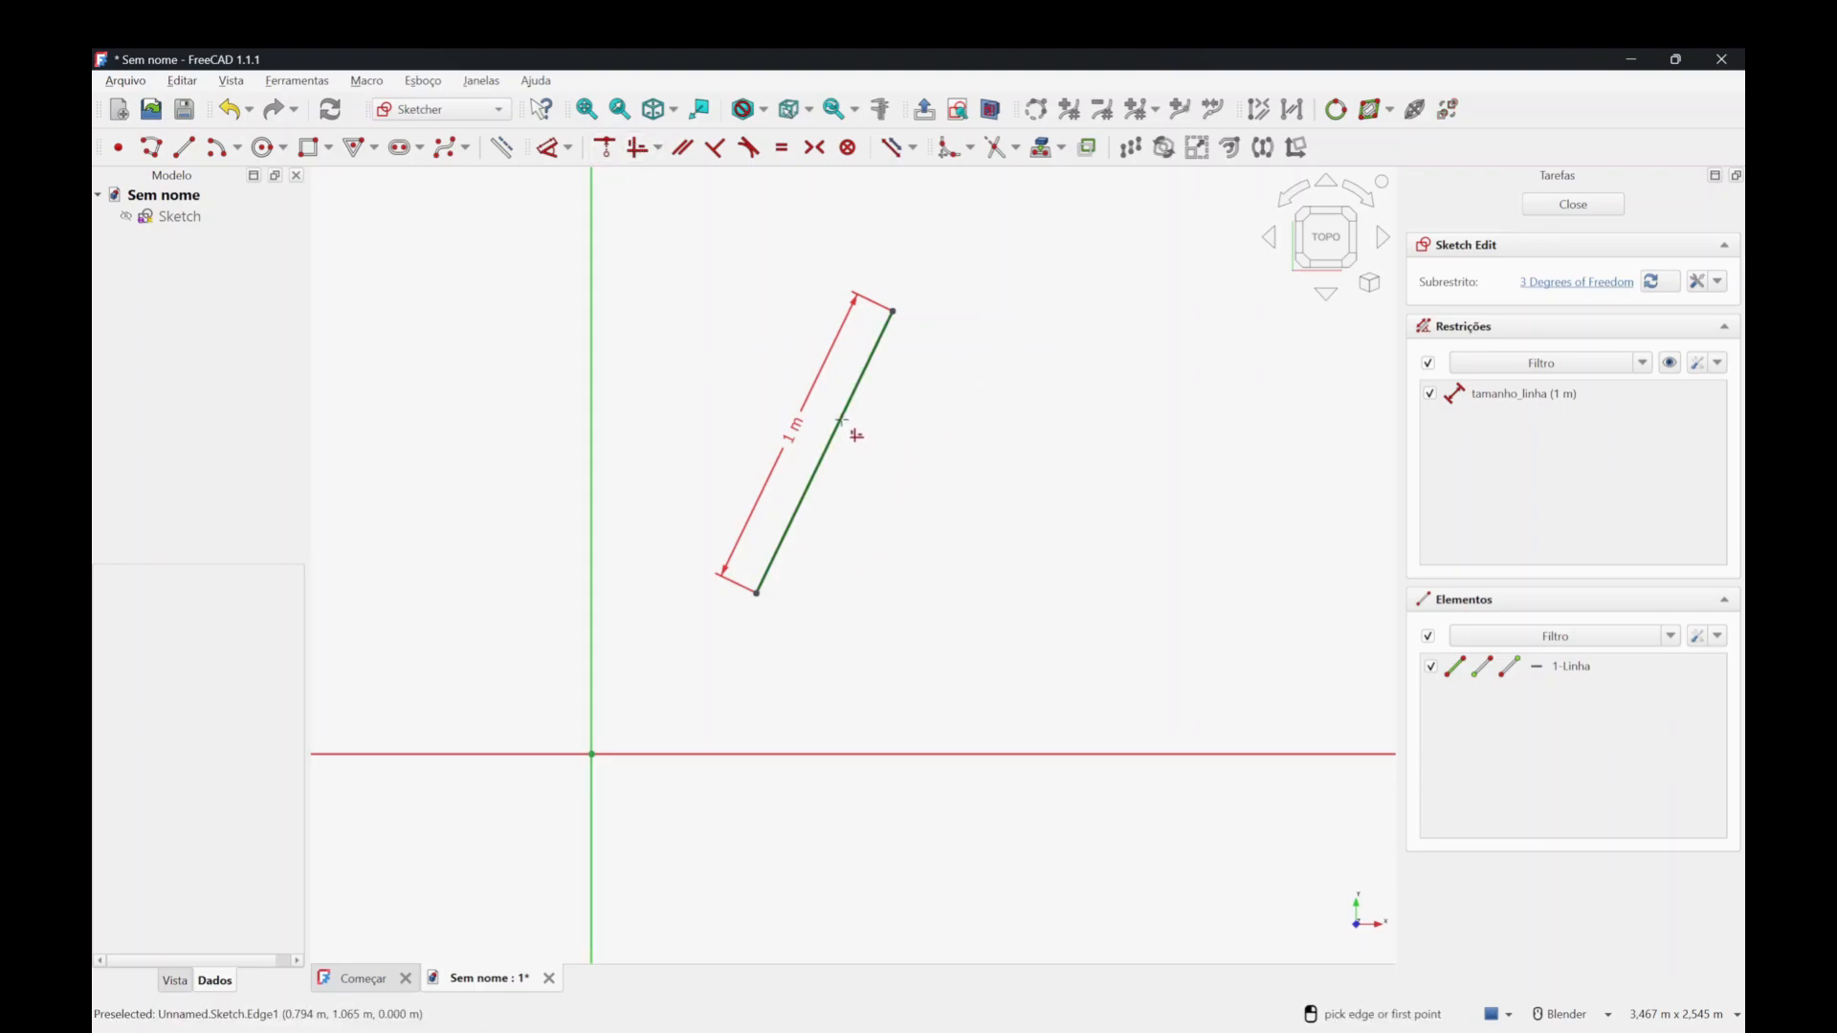
{"action": "left_click", "coordinate": [841, 421]}
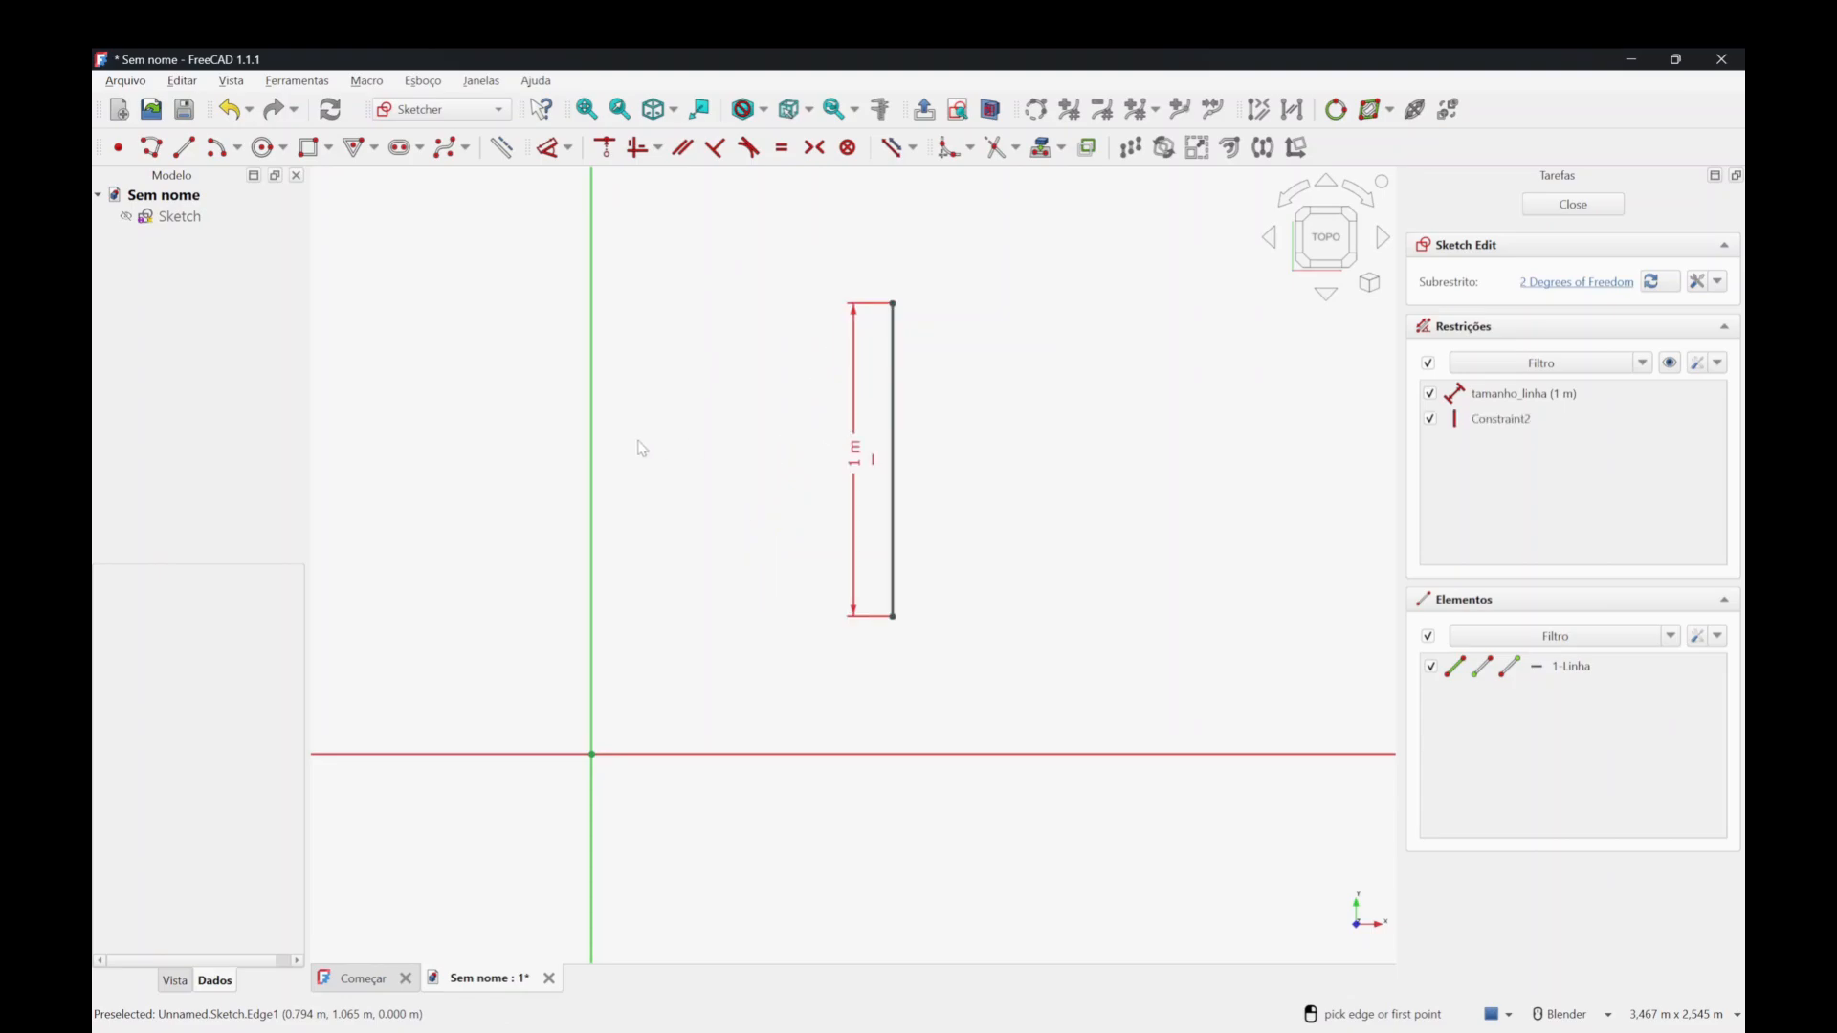
{"action": "key", "text": "Escape"}
Delete the line's vertical constraint and tilt the line to the right by its upper endpoint, moving it farther up.
{"action": "left_click", "coordinate": [872, 460]}
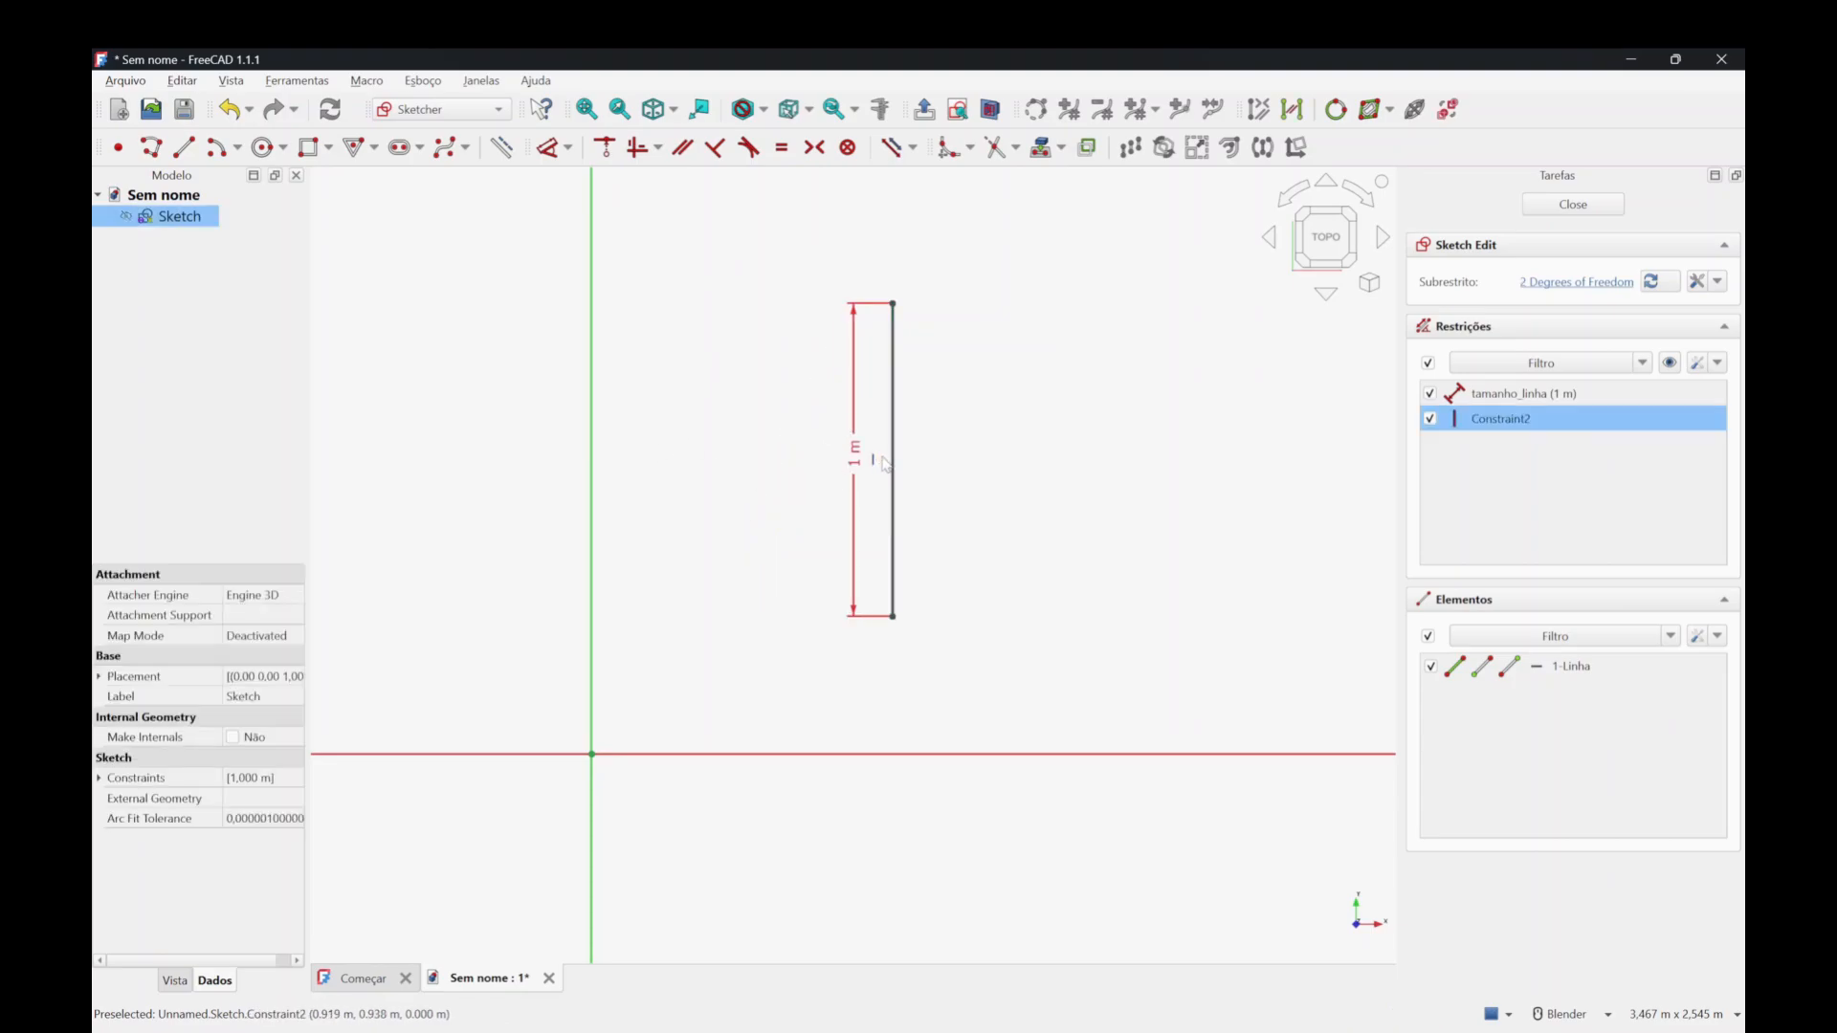
{"action": "key", "text": "Delete"}
{"action": "left_click_drag", "start_coordinate": [894, 304], "coordinate": [1005, 335]}
{"action": "left_click_drag", "start_coordinate": [959, 481], "coordinate": [855, 404]}
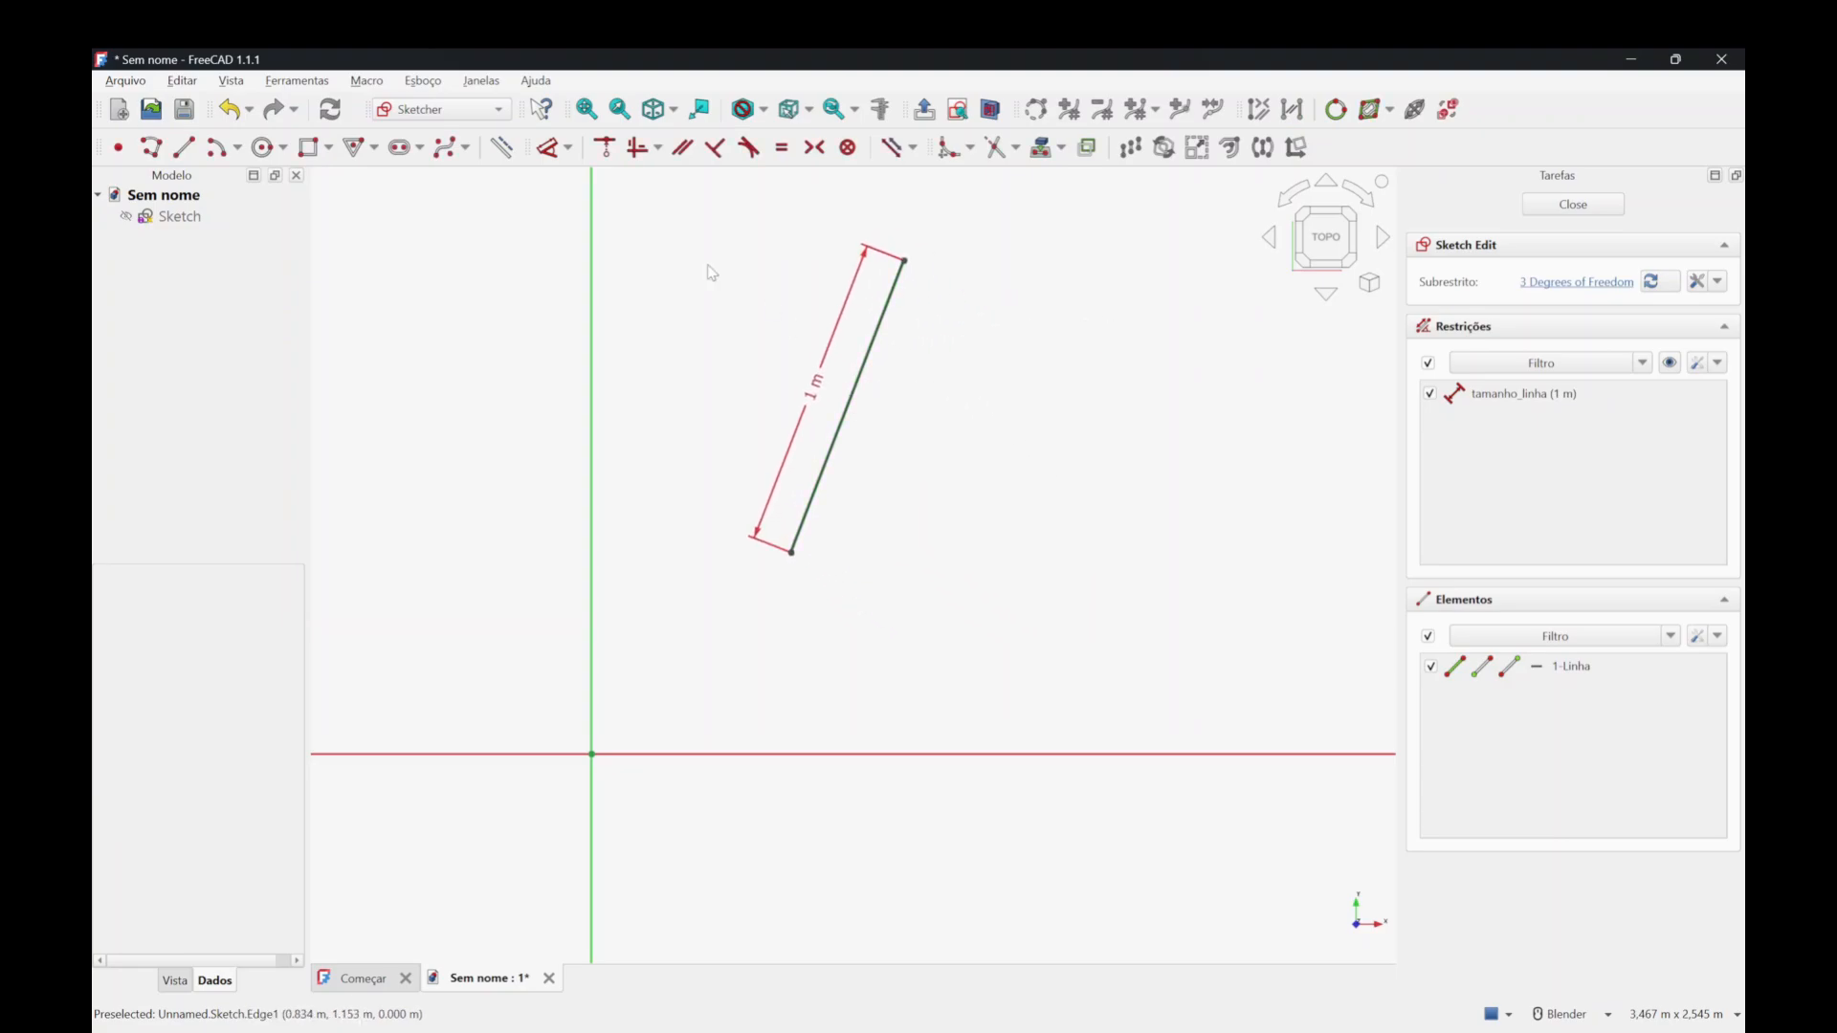
Apply the dedicated Horizontal constraint to the steep line and move it down to mid-height above the horizontal axis.
{"action": "left_click", "coordinate": [658, 147]}
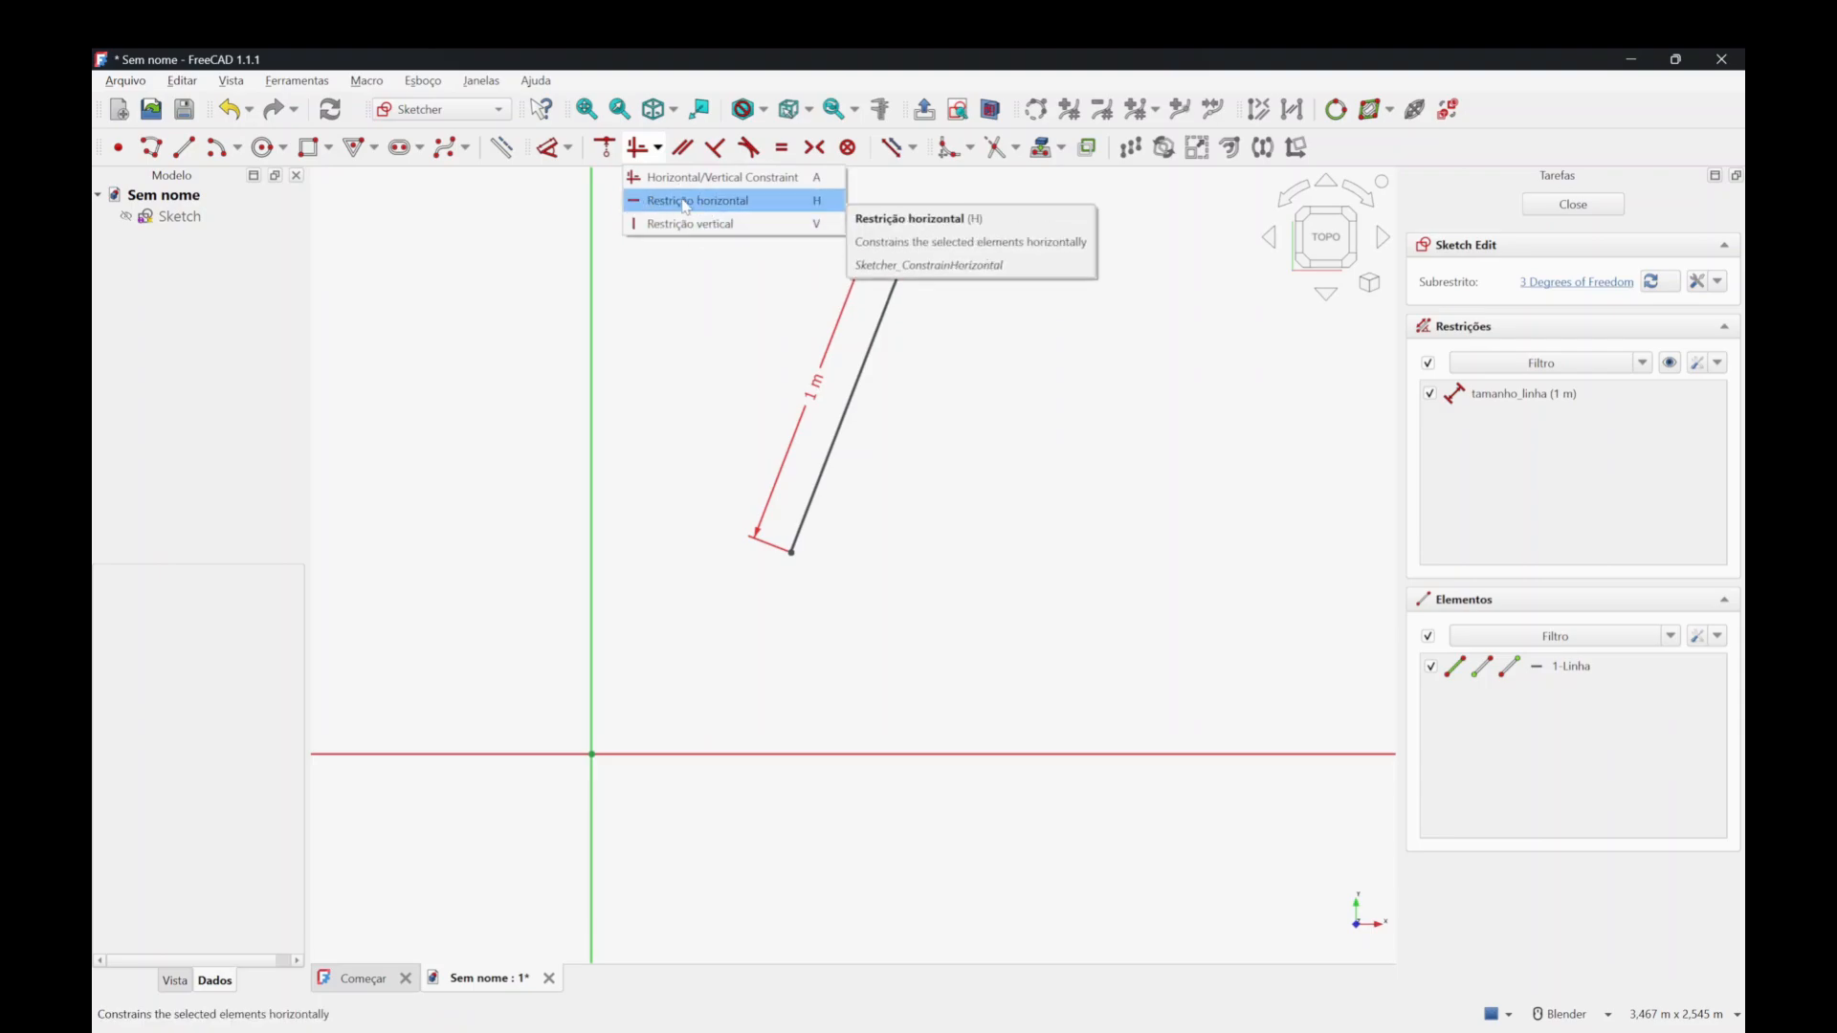
{"action": "left_click", "coordinate": [703, 201]}
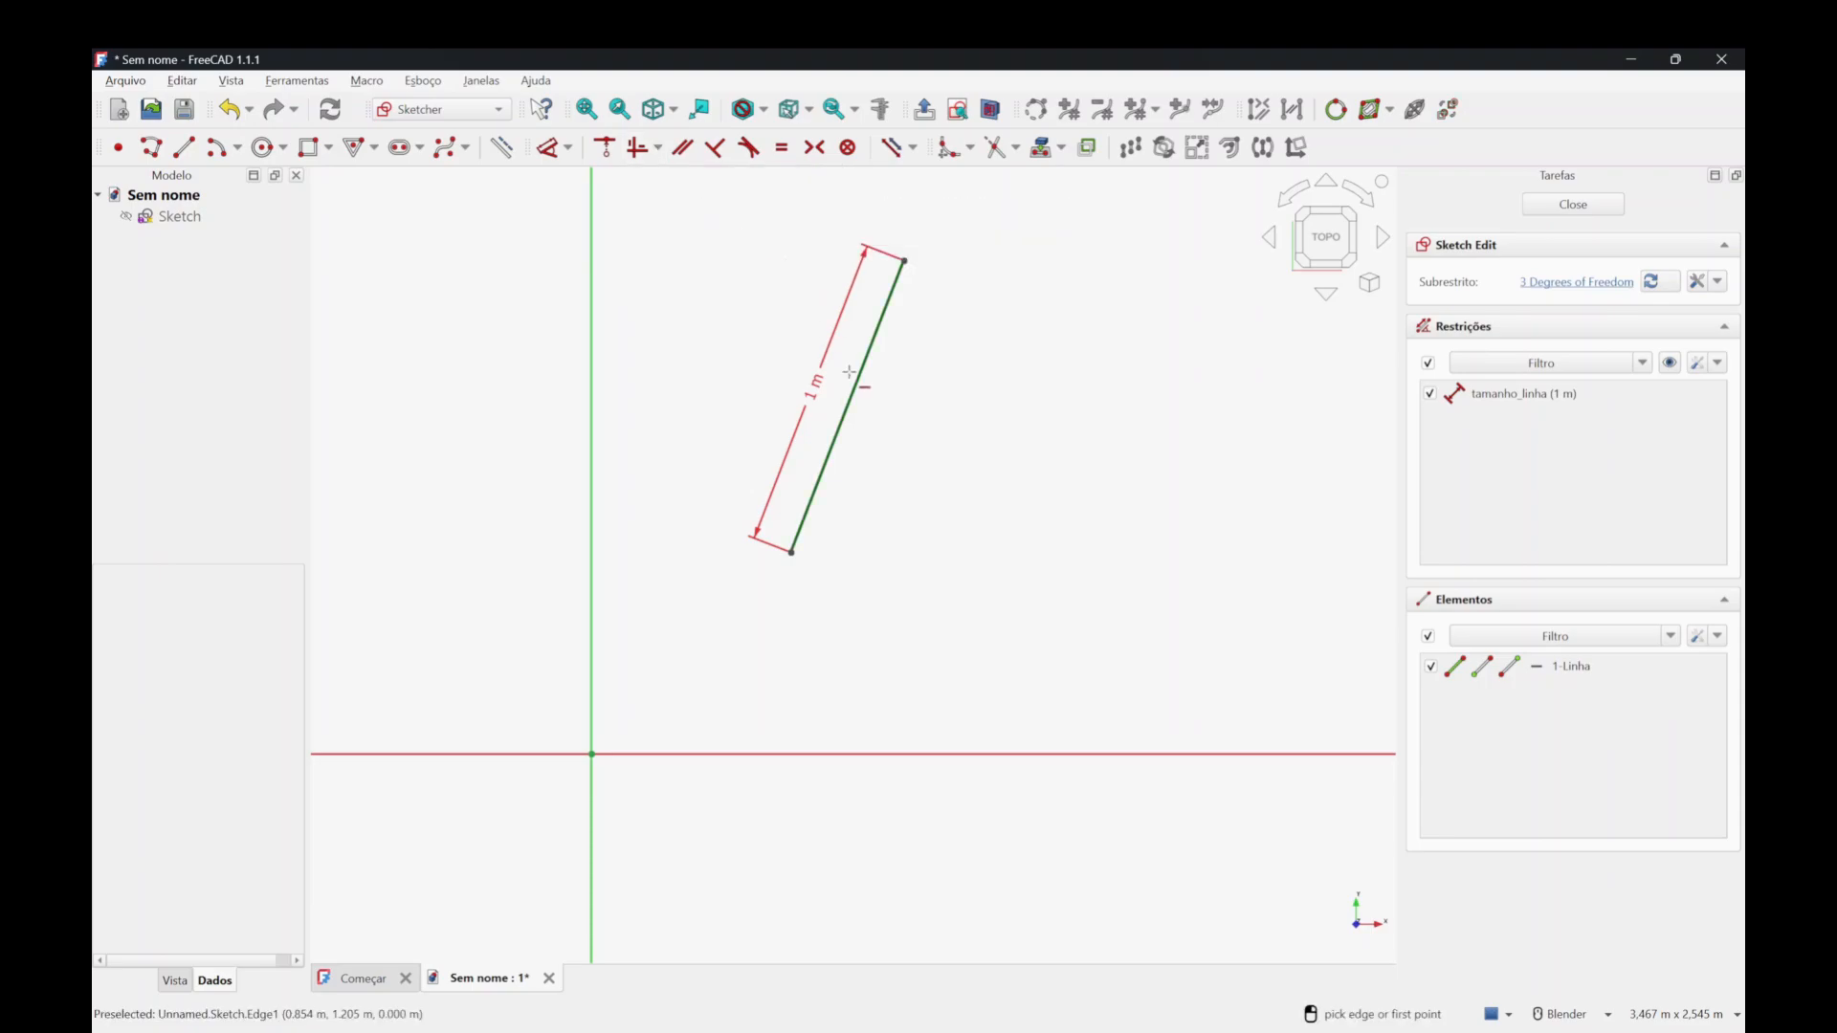
{"action": "left_click", "coordinate": [853, 399]}
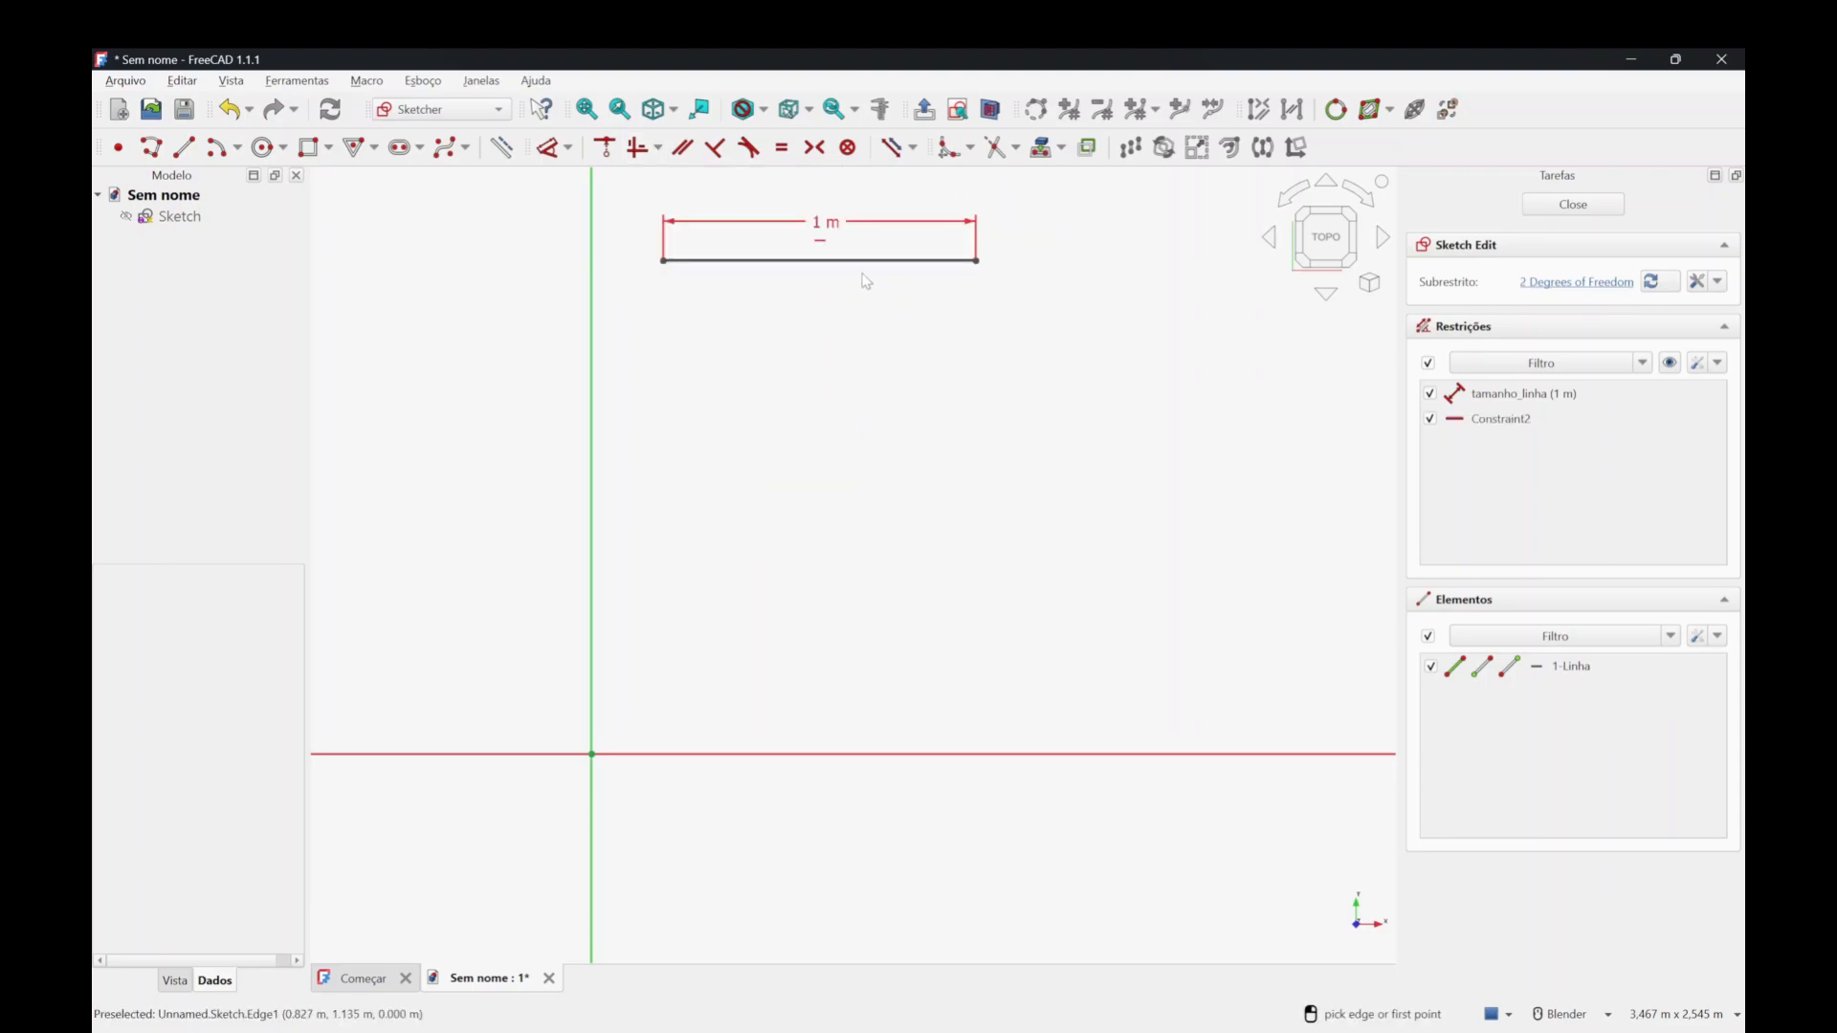
{"action": "left_click_drag", "start_coordinate": [816, 262], "coordinate": [907, 423]}
{"action": "left_click_drag", "start_coordinate": [907, 424], "coordinate": [865, 541]}
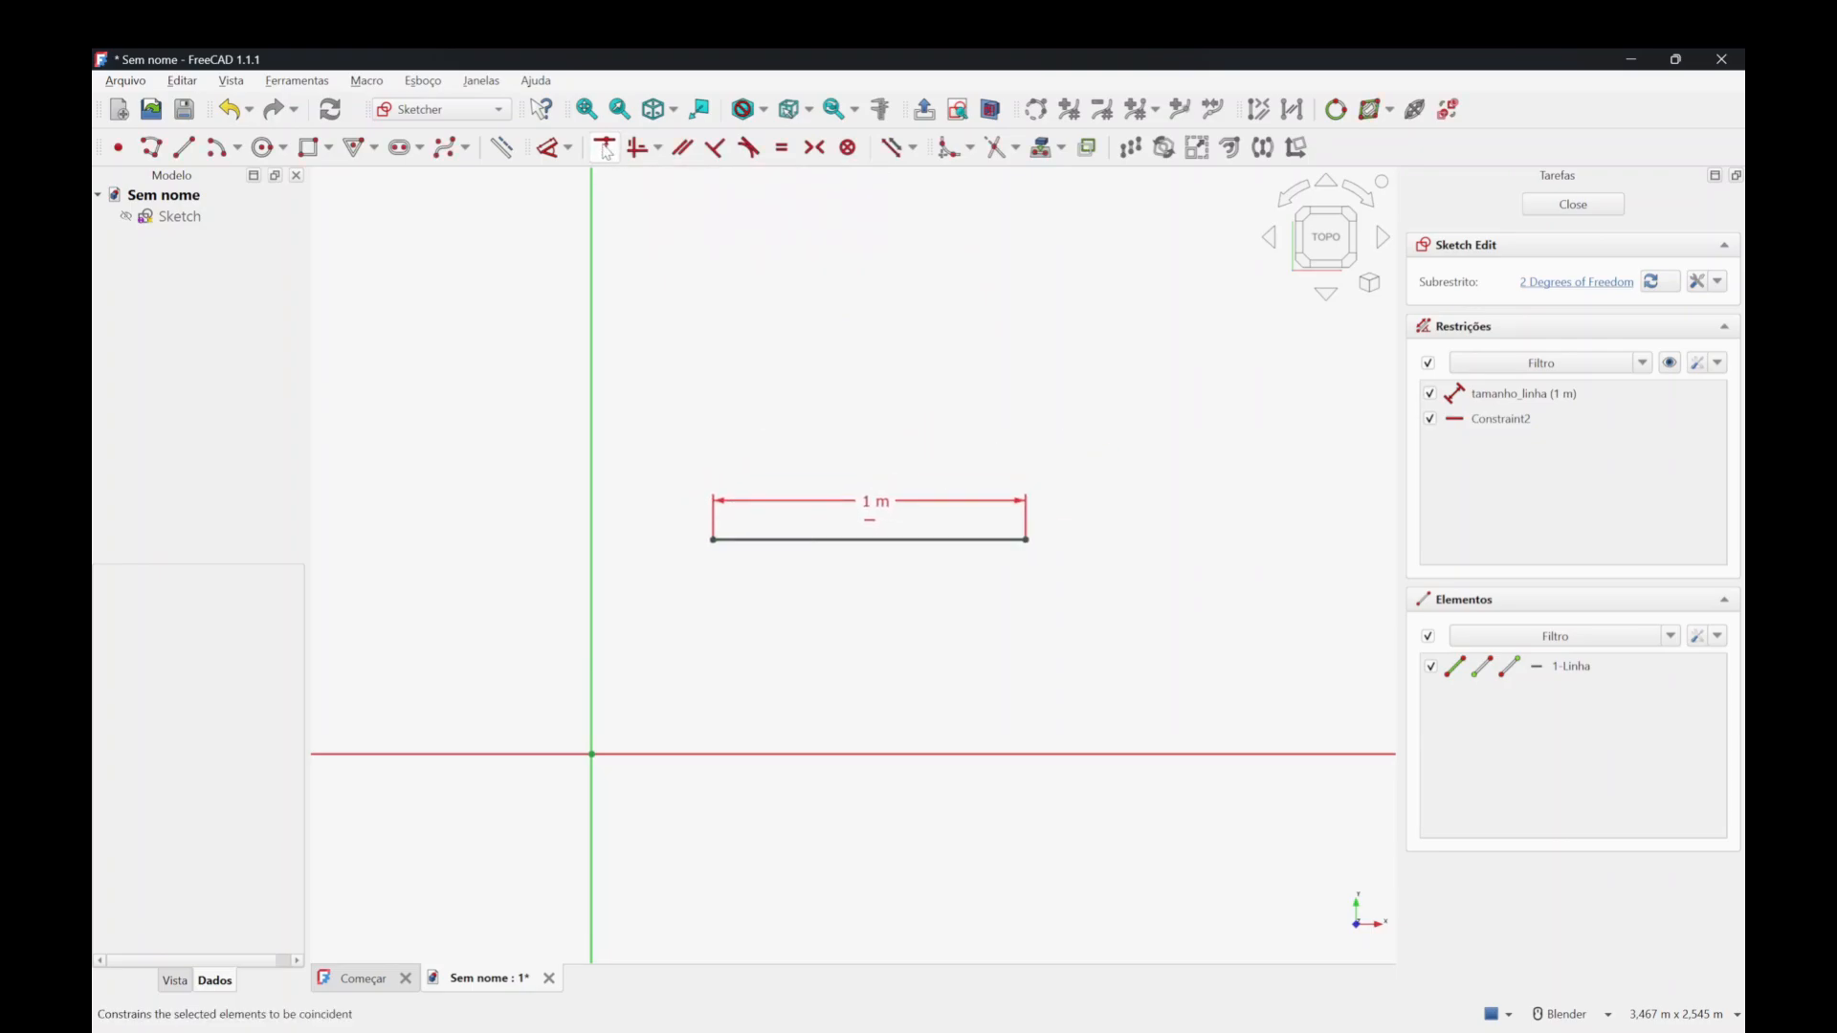
Shift the horizontal line slightly right, draw a vertical line about 0.65 m long above it, and move that line beyond its right end.
{"action": "left_click", "coordinate": [718, 545]}
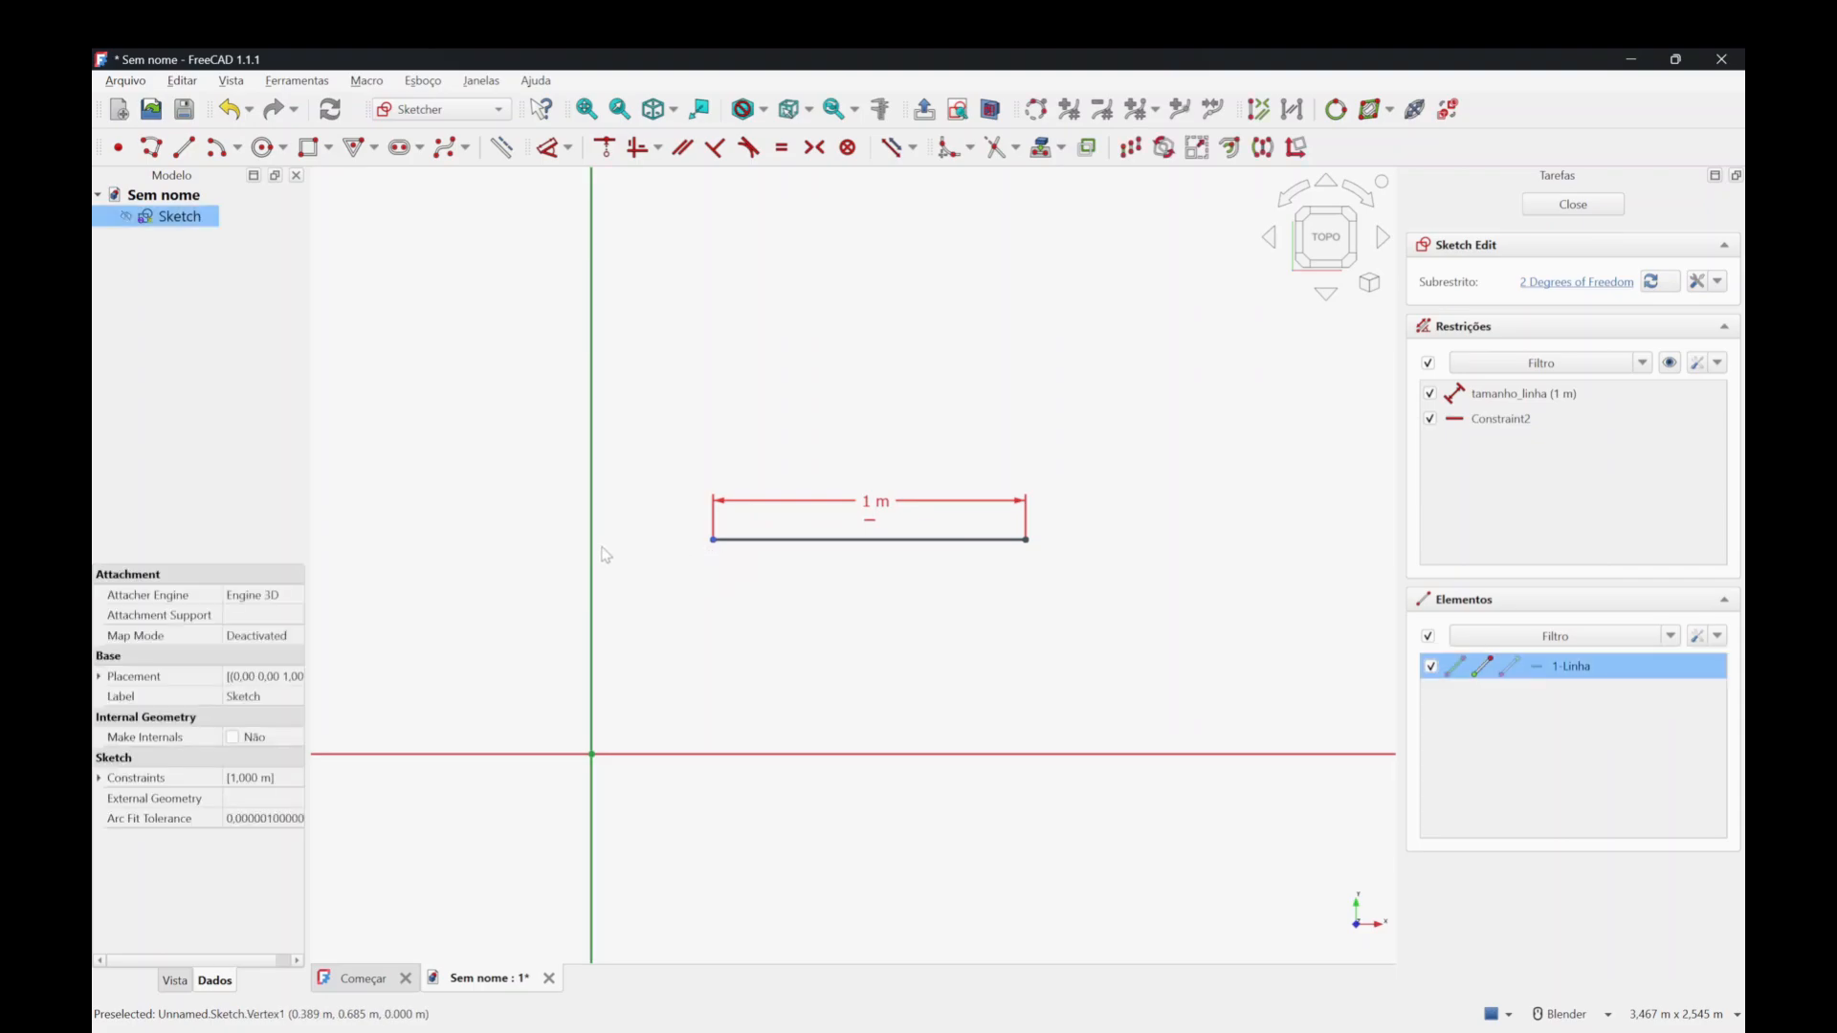
{"action": "left_click_drag", "start_coordinate": [811, 541], "coordinate": [846, 538]}
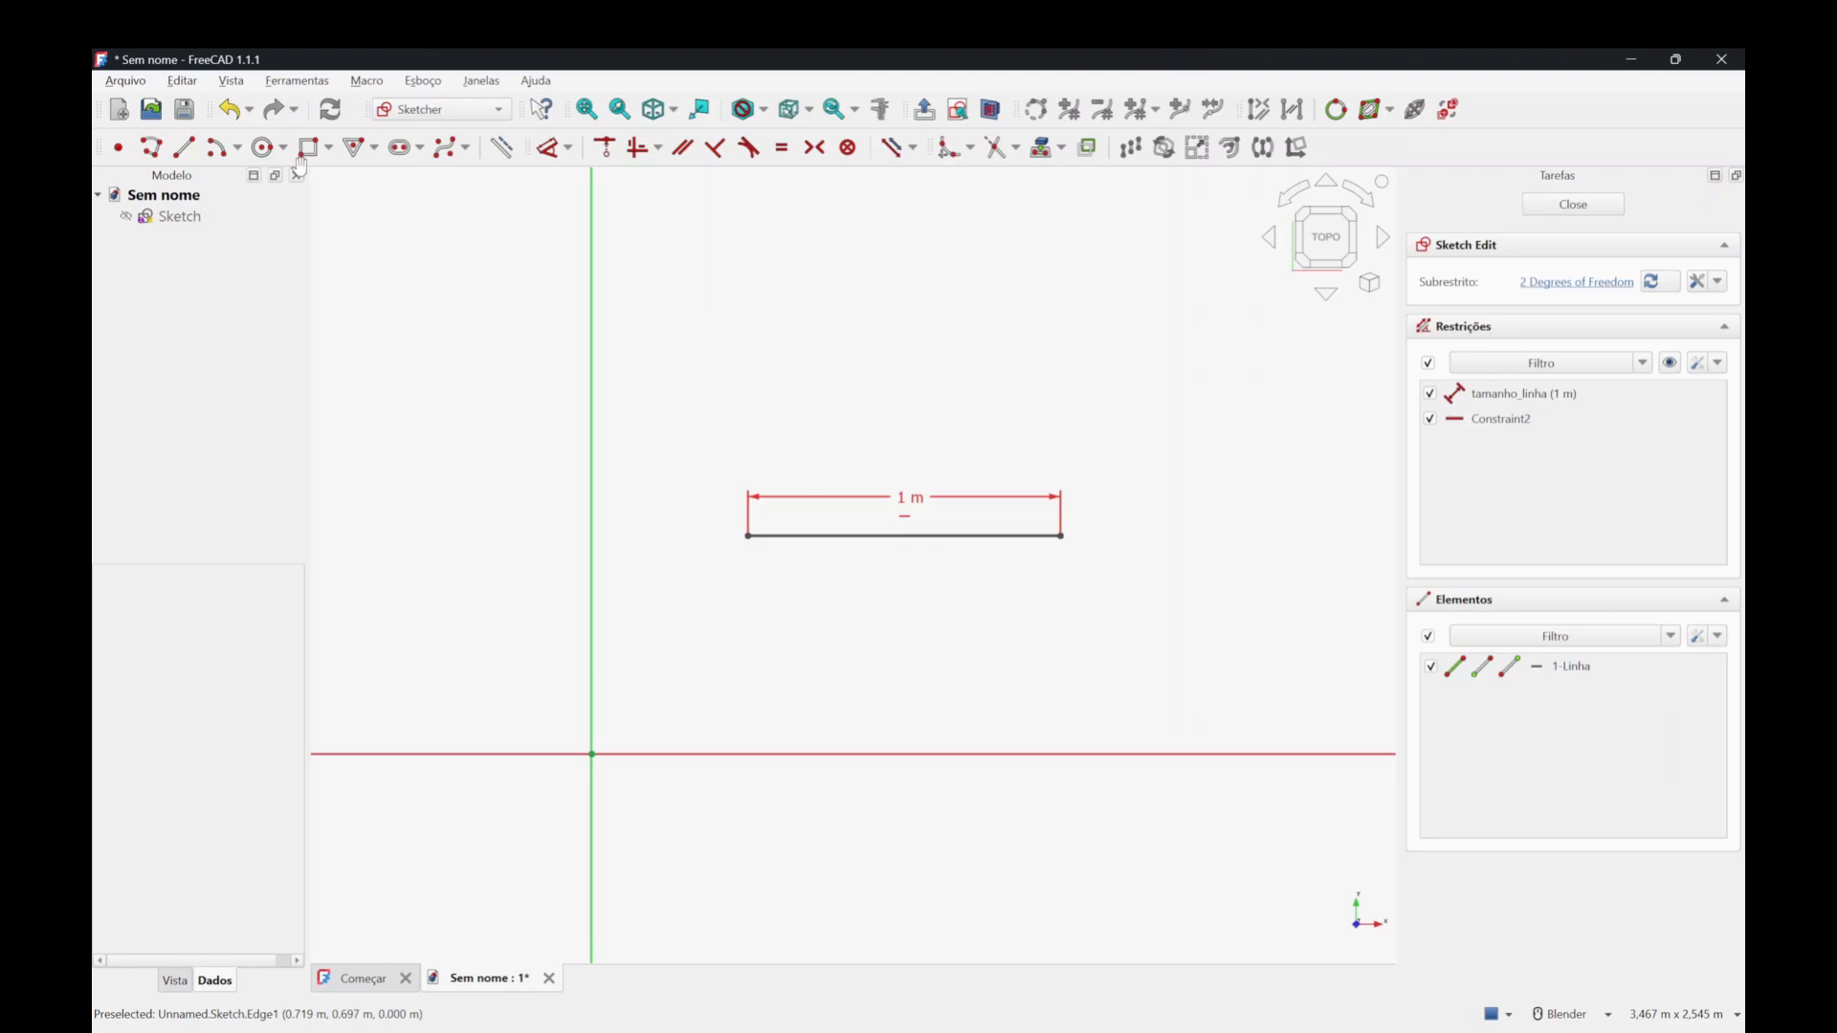
{"action": "left_click", "coordinate": [184, 147]}
{"action": "left_click", "coordinate": [856, 418]}
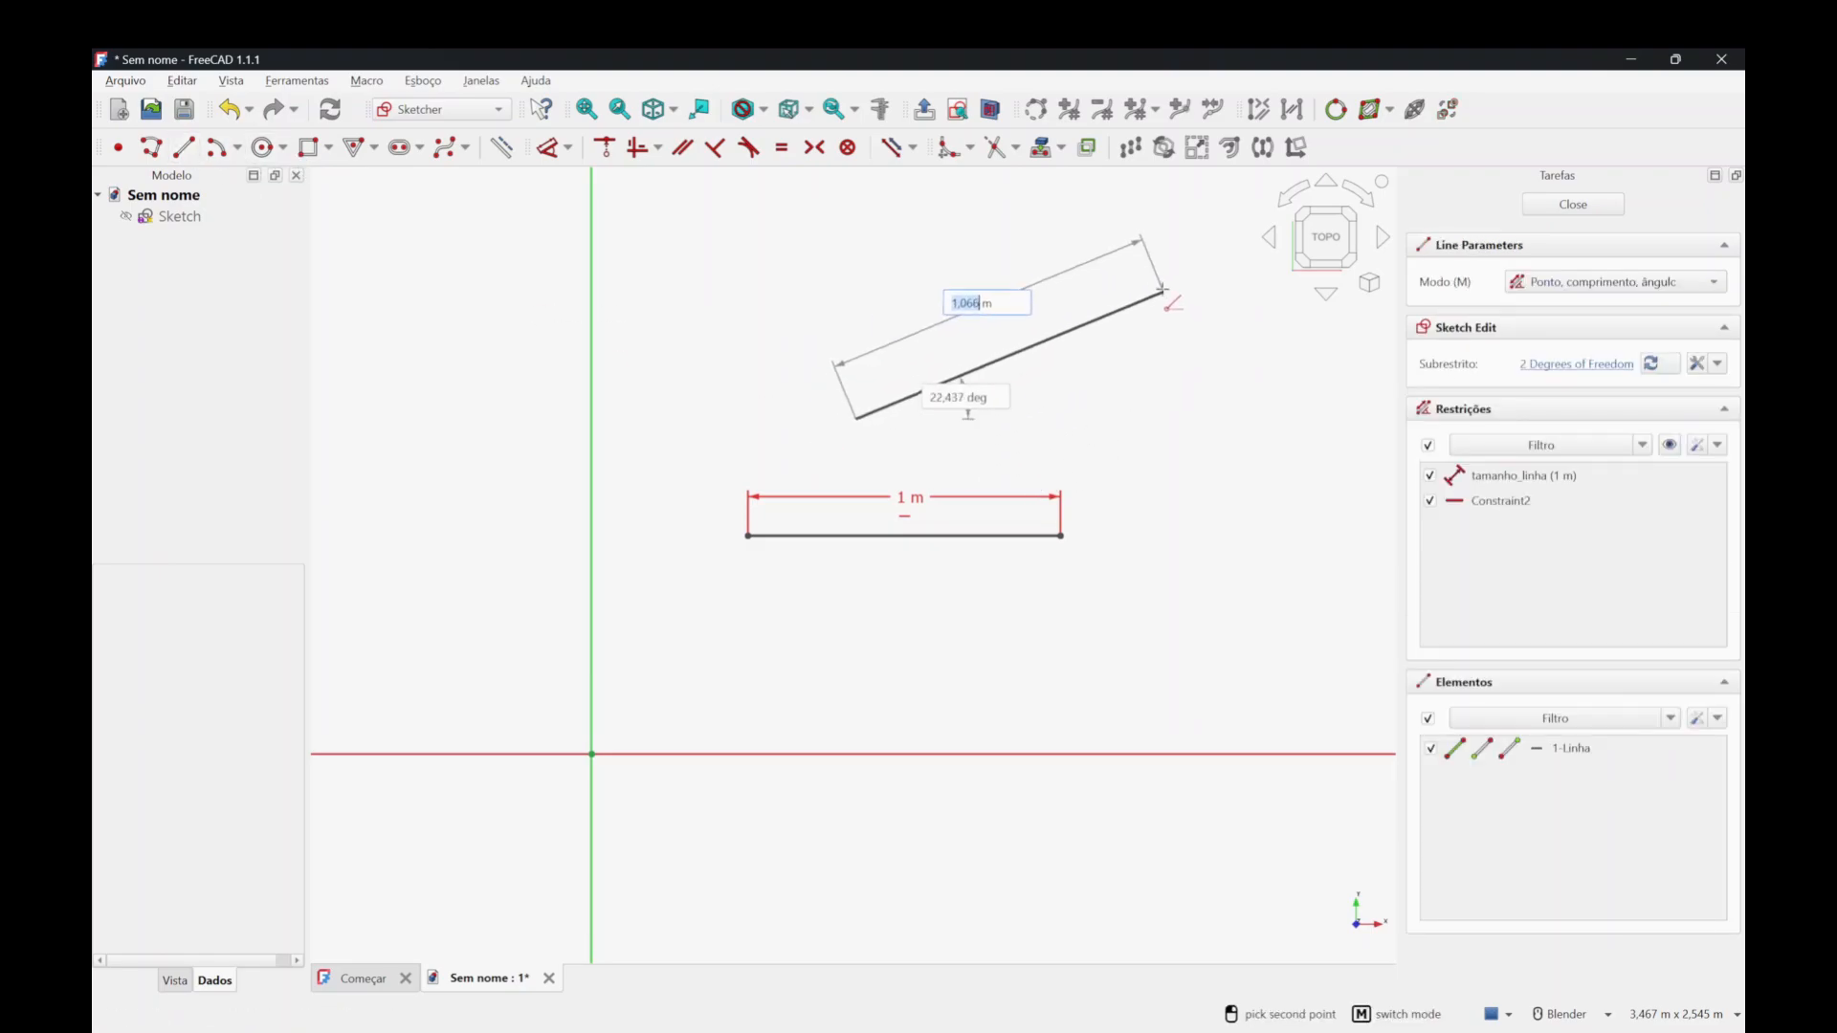
{"action": "left_click", "coordinate": [851, 212]}
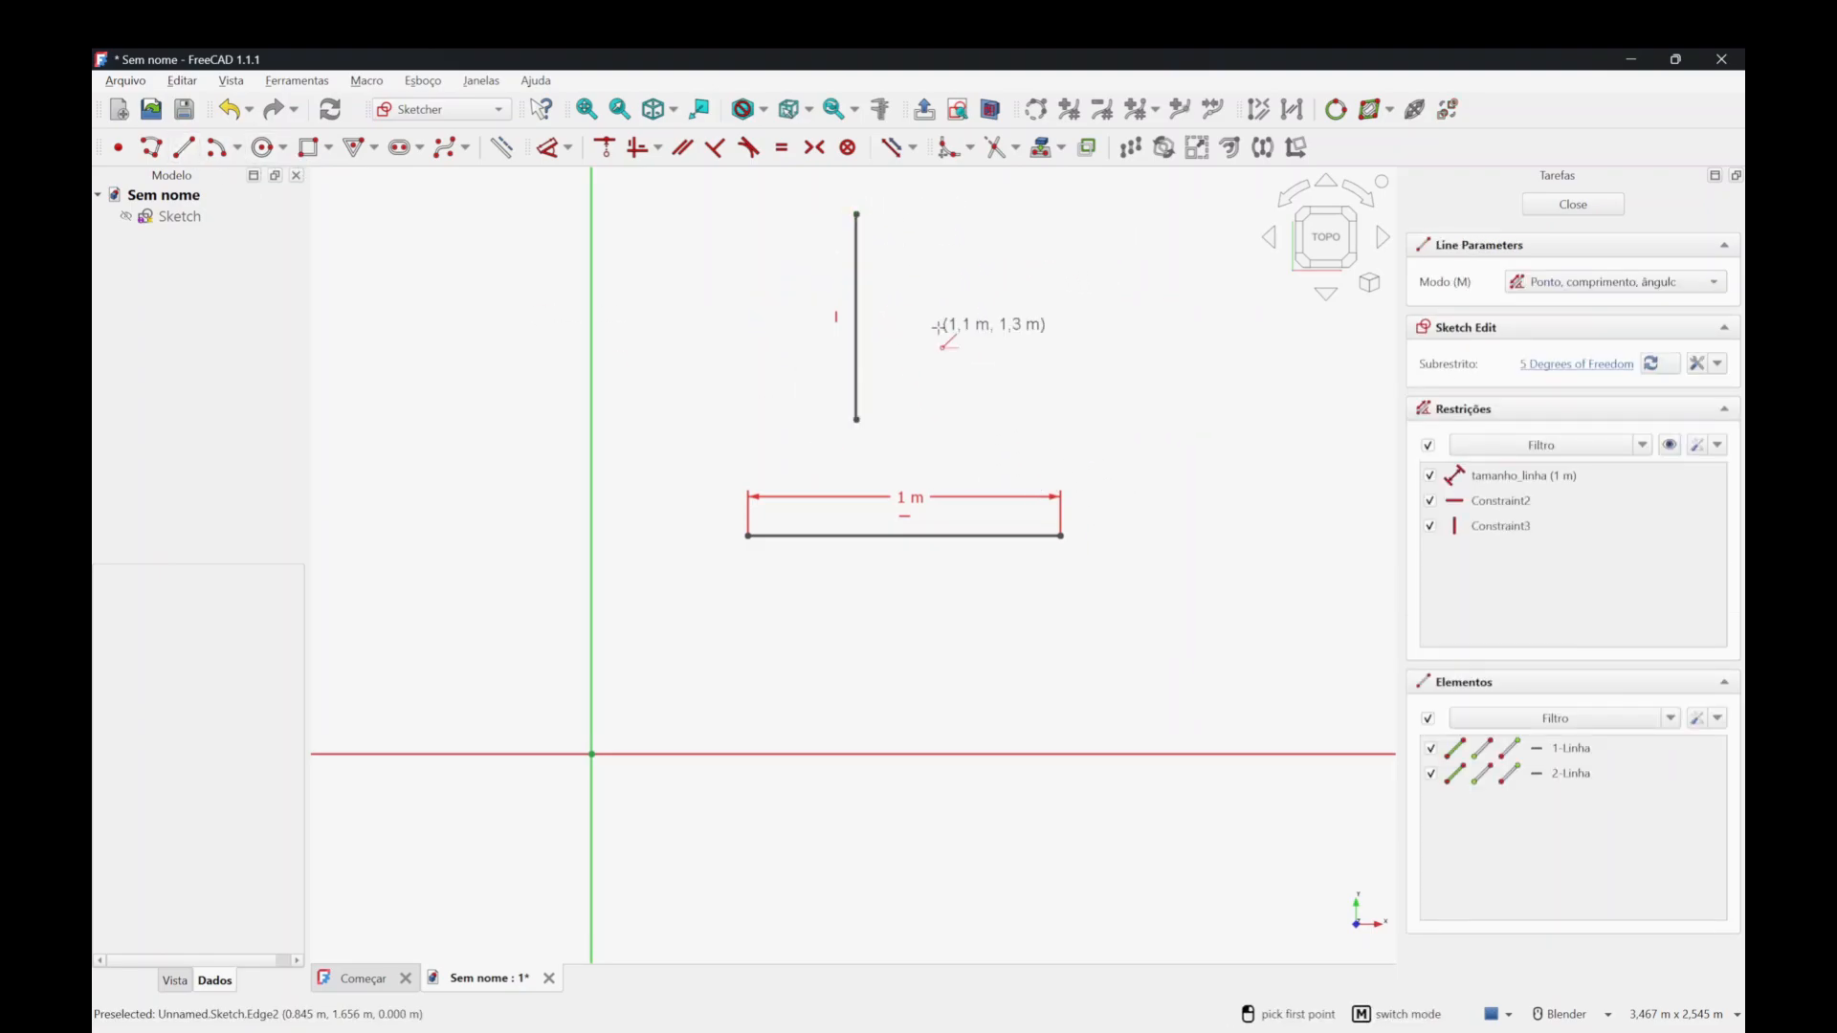
{"action": "left_click_drag", "start_coordinate": [856, 370], "coordinate": [1143, 435]}
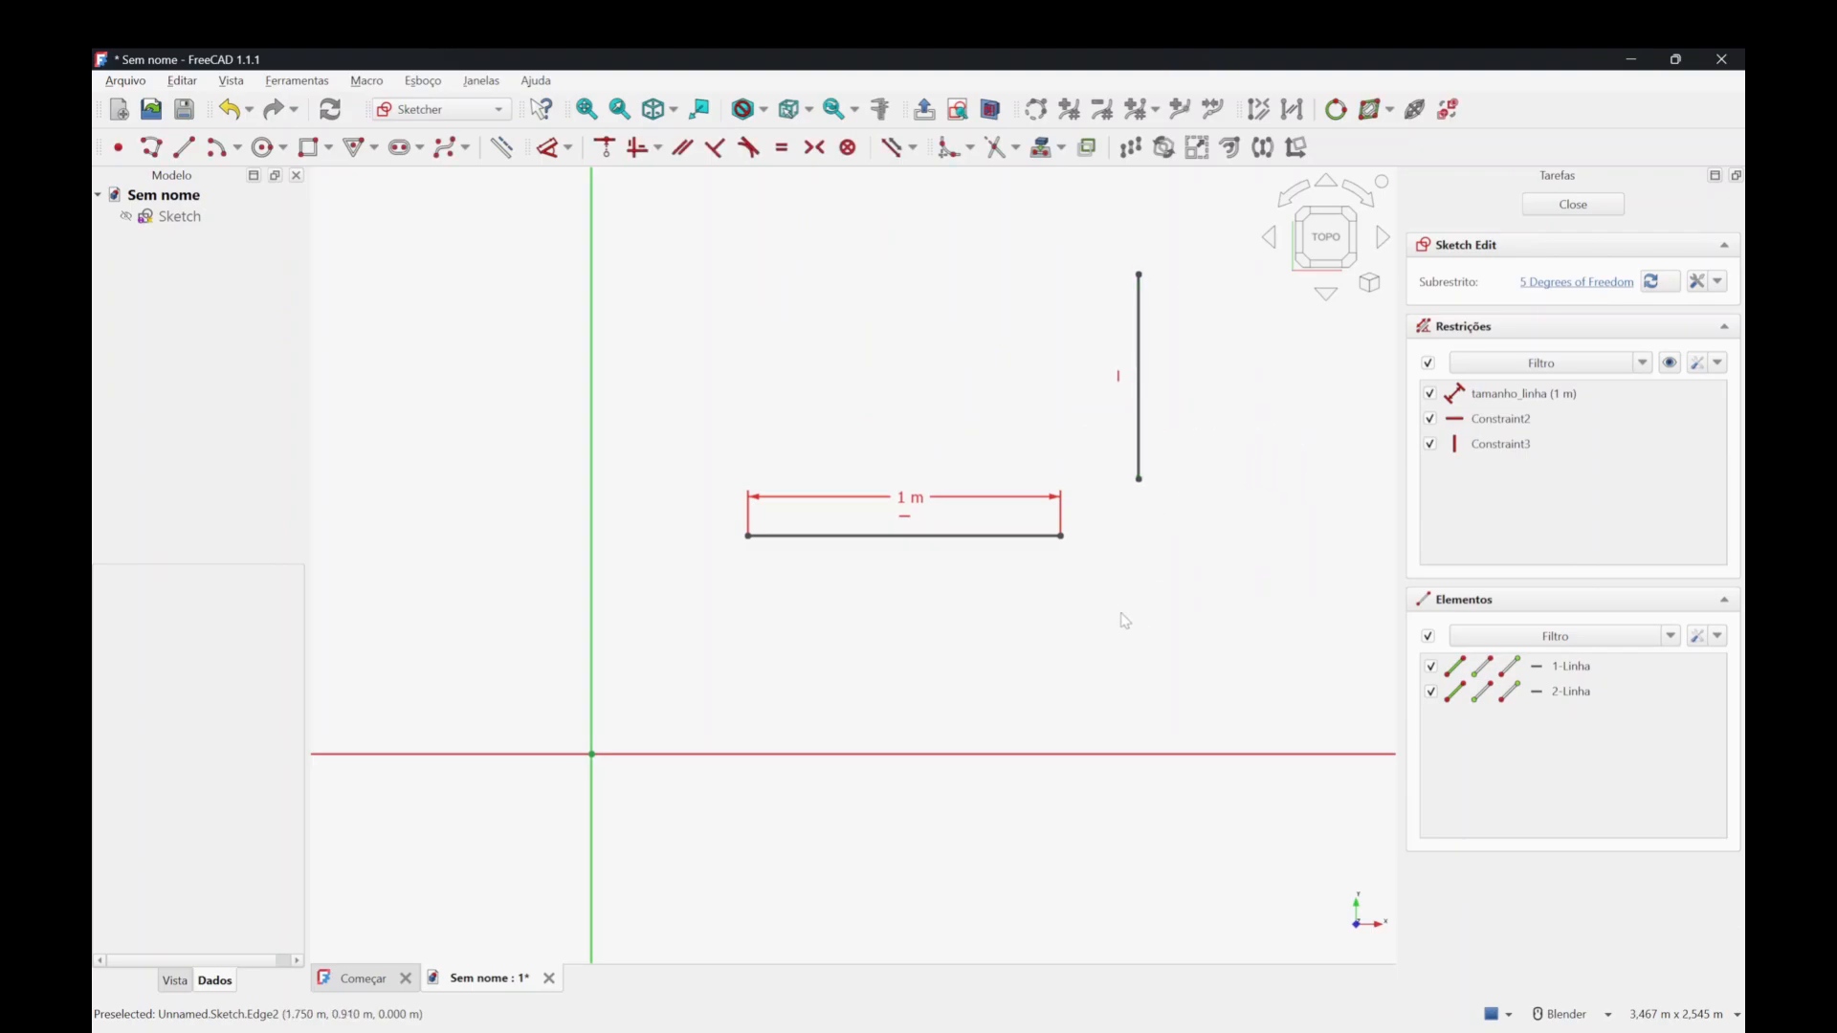
Constrain the horizontal line's left endpoint onto the vertical axis with the Coincident constraint and slide the line slightly upward.
{"action": "left_click", "coordinate": [748, 538]}
{"action": "left_click", "coordinate": [590, 529]}
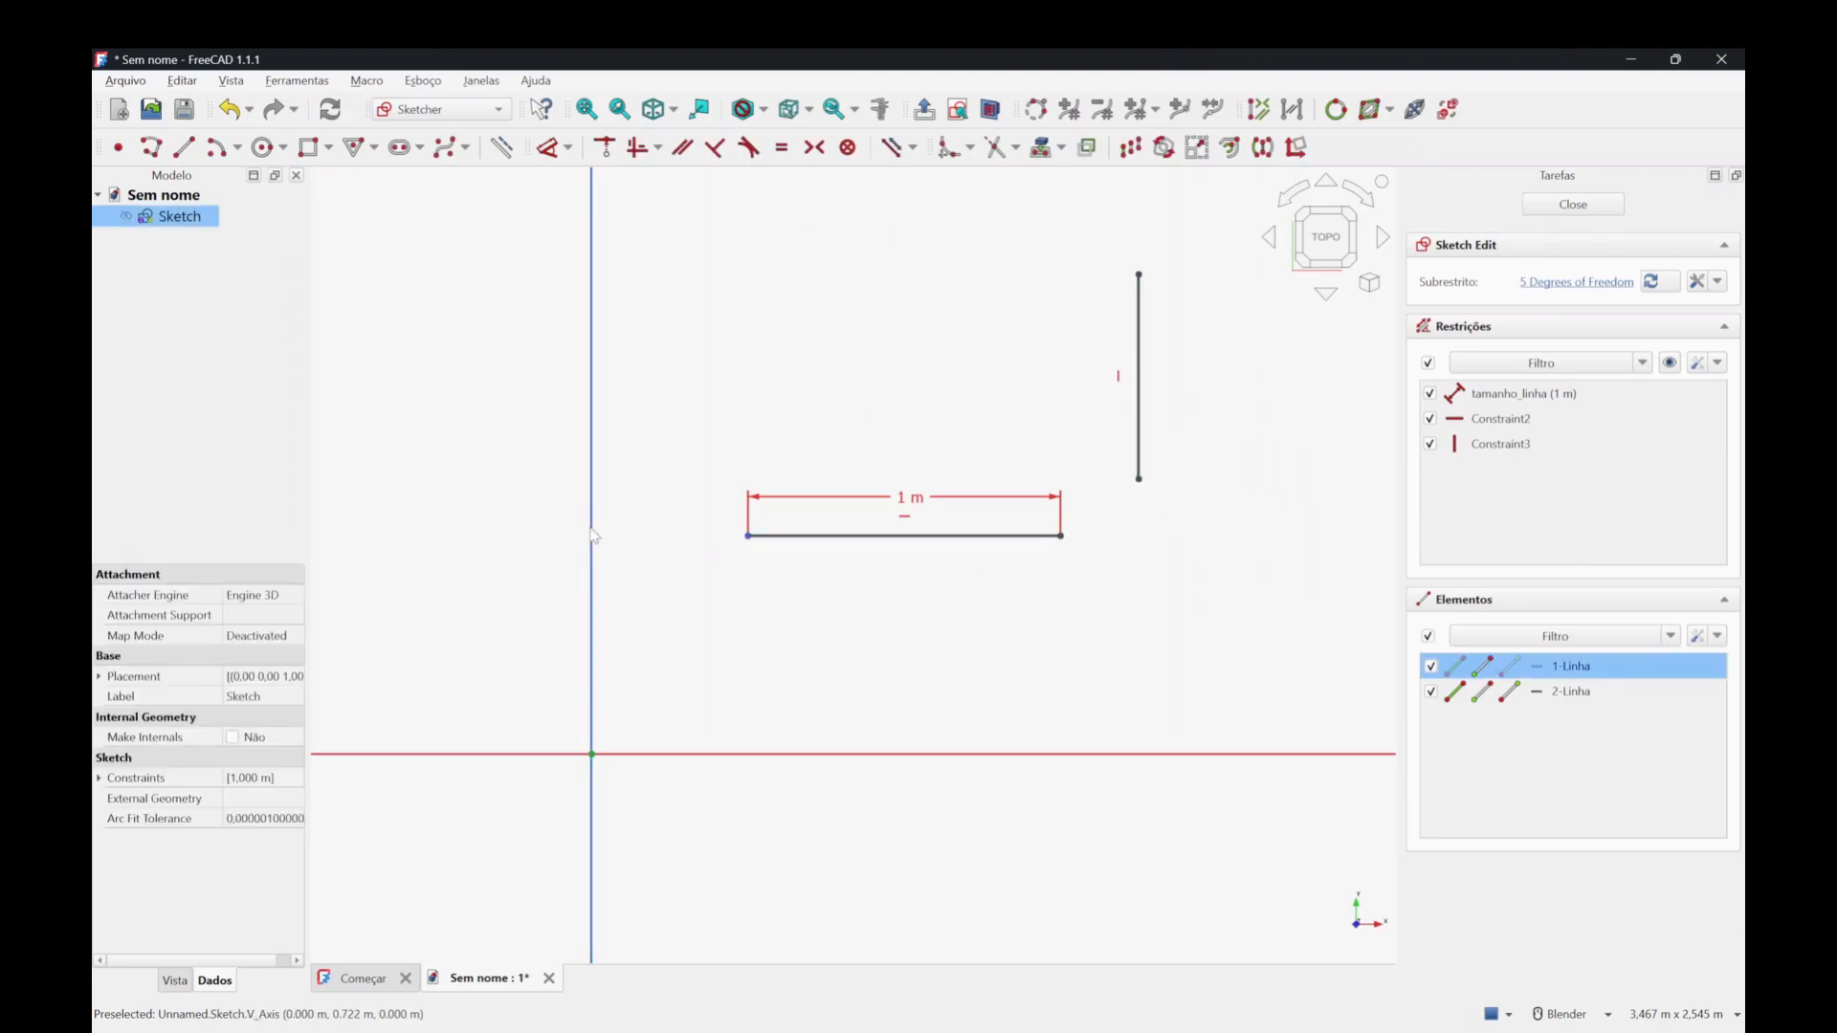
{"action": "left_click", "coordinate": [605, 149]}
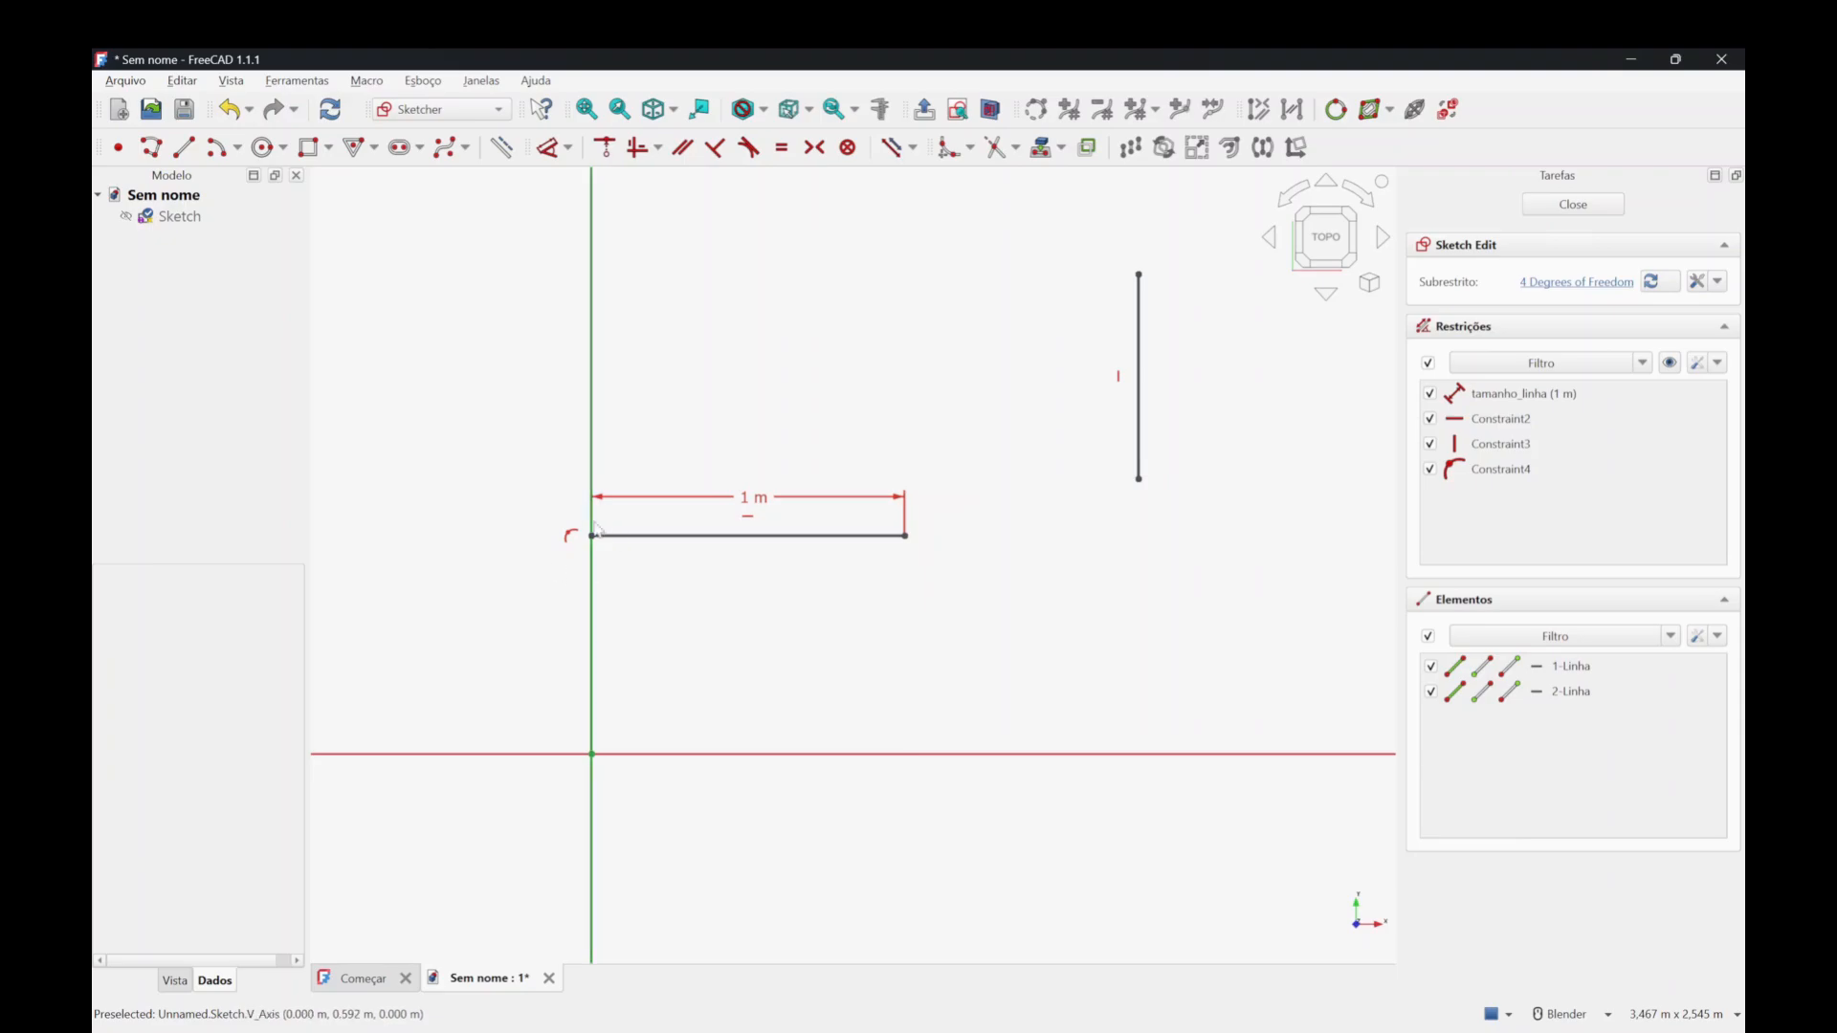
{"action": "left_click_drag", "start_coordinate": [716, 536], "coordinate": [965, 514]}
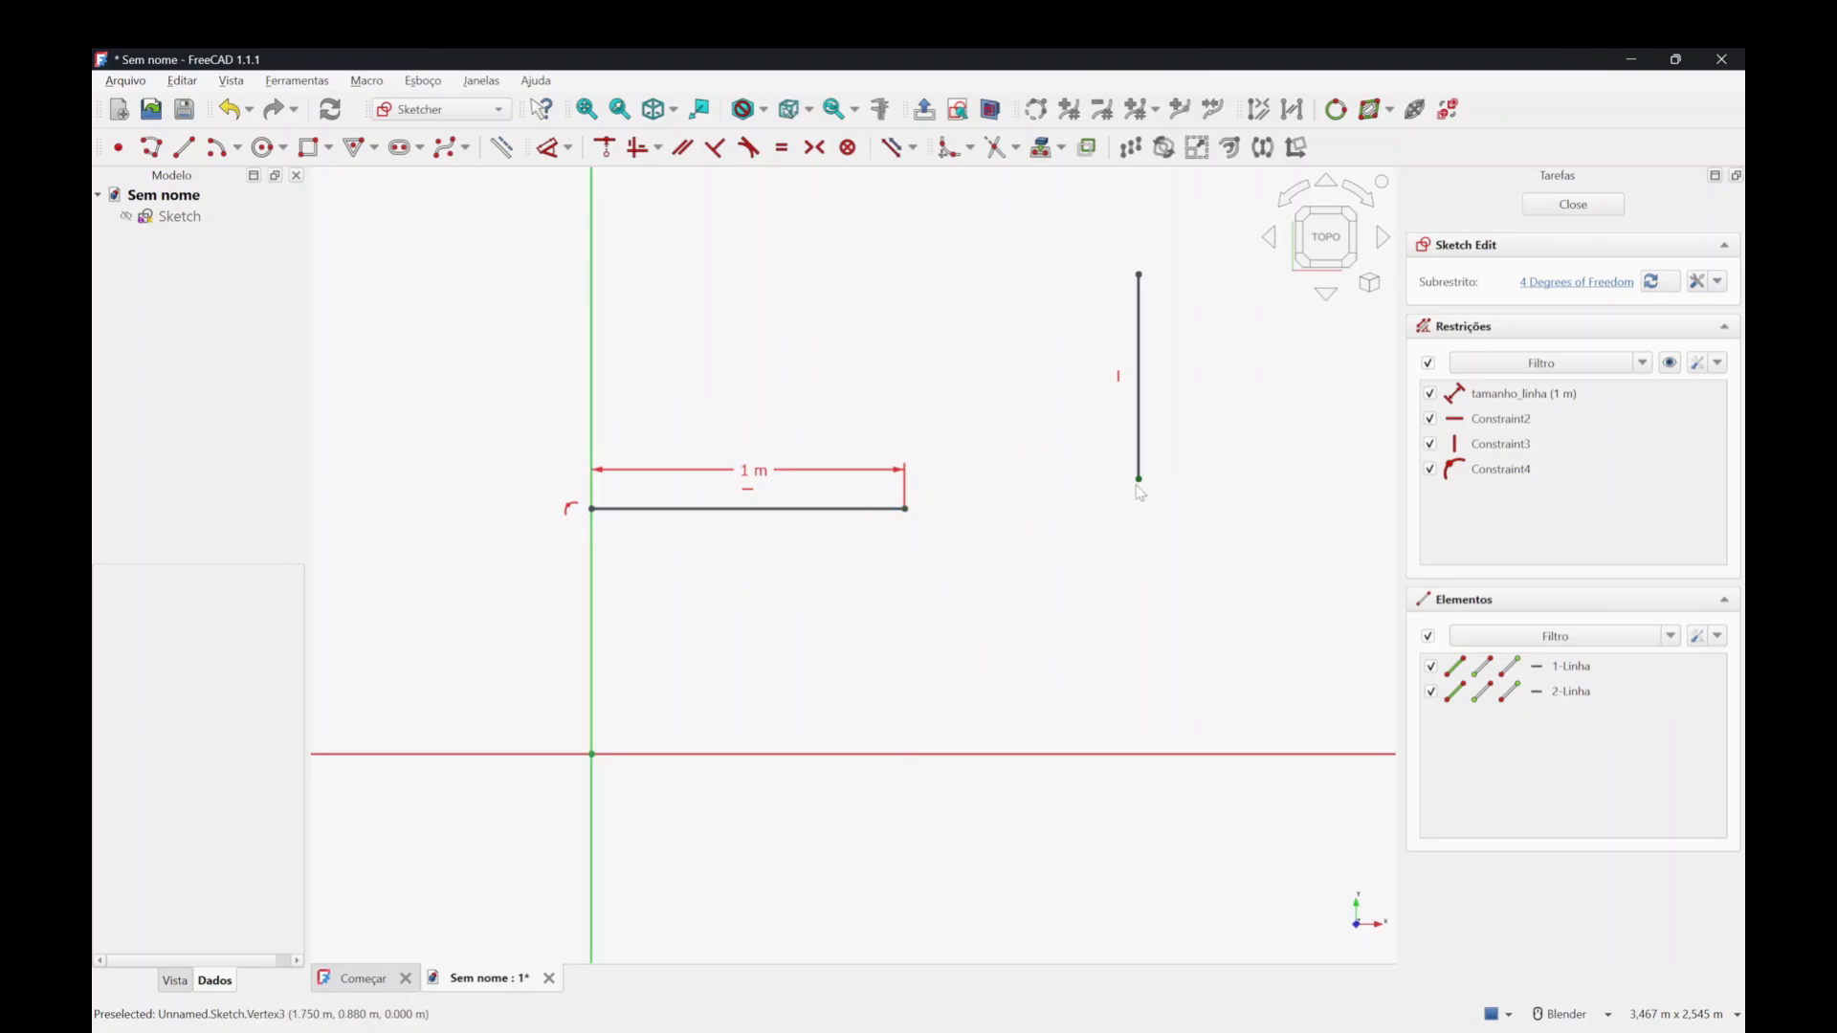
Move the vertical line closer and make its lower endpoint coincident with the horizontal line's right endpoint.
{"action": "left_click_drag", "start_coordinate": [1138, 480], "coordinate": [1050, 482]}
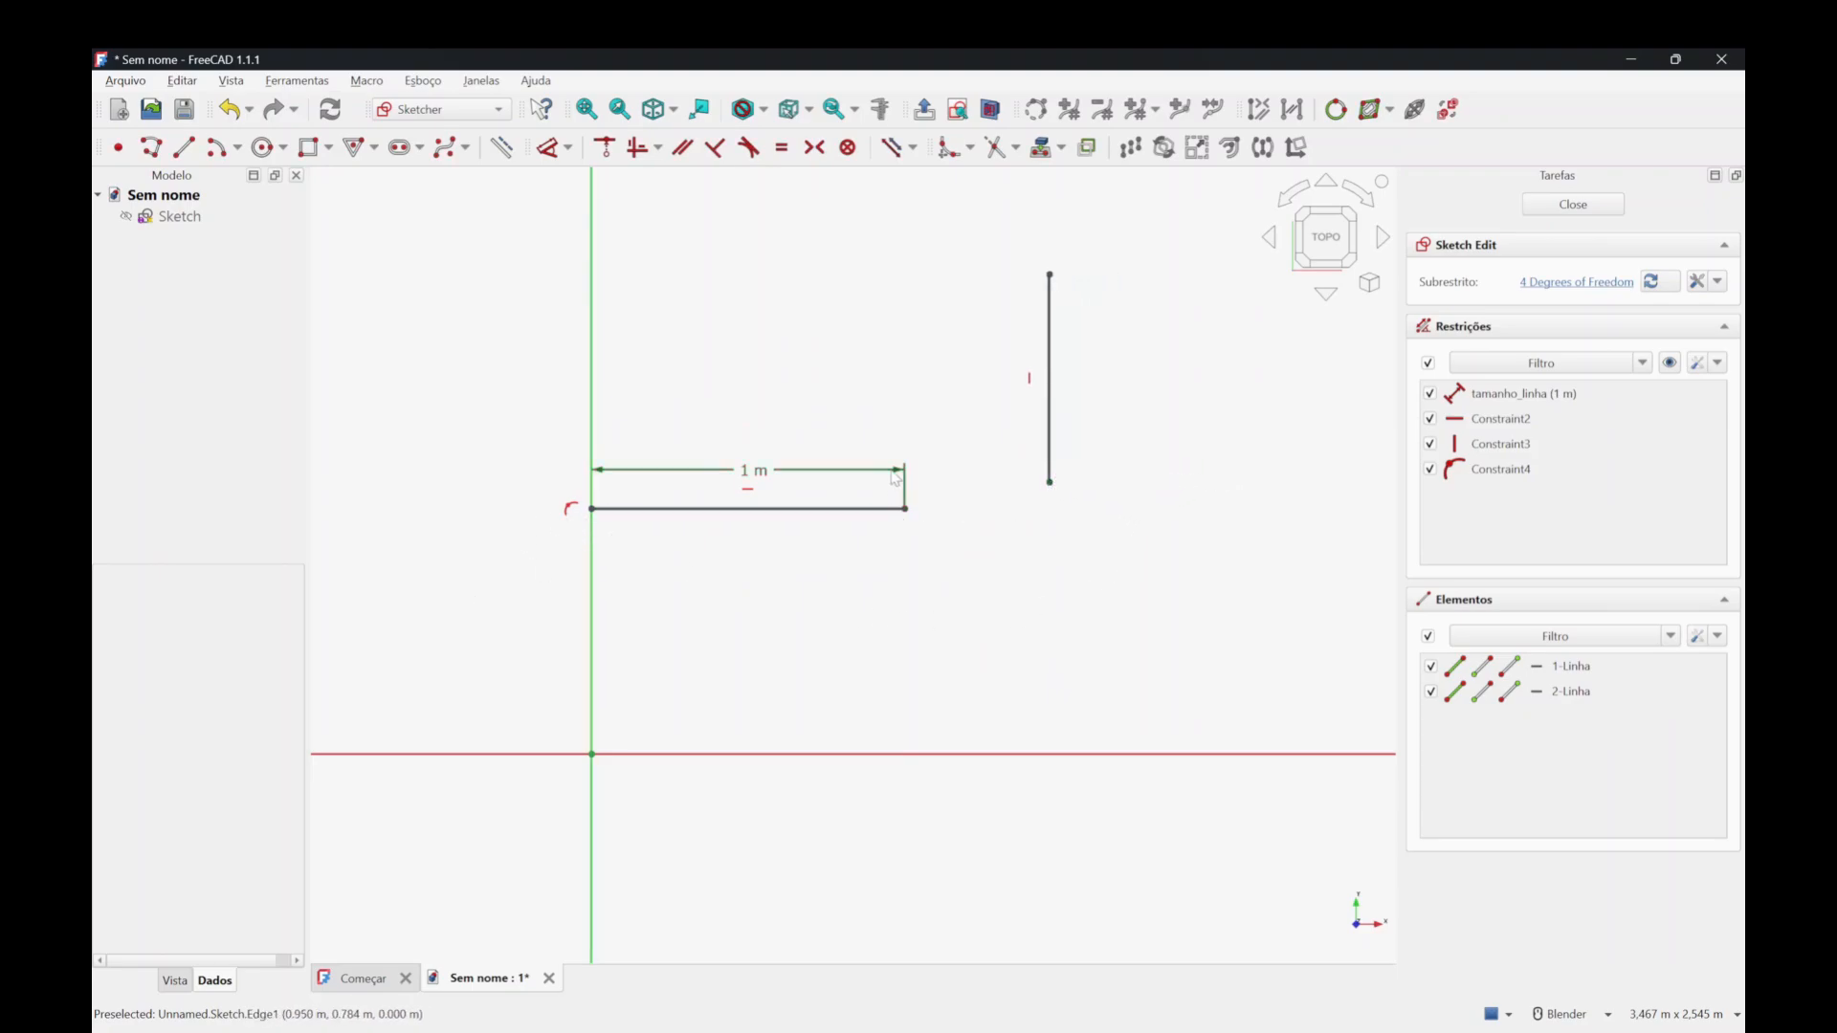
{"action": "mouse_move", "coordinate": [872, 405]}
{"action": "left_mouse_down"}
{"action": "mouse_move", "coordinate": [996, 518]}
{"action": "mouse_move", "coordinate": [1115, 563]}
{"action": "left_mouse_up"}
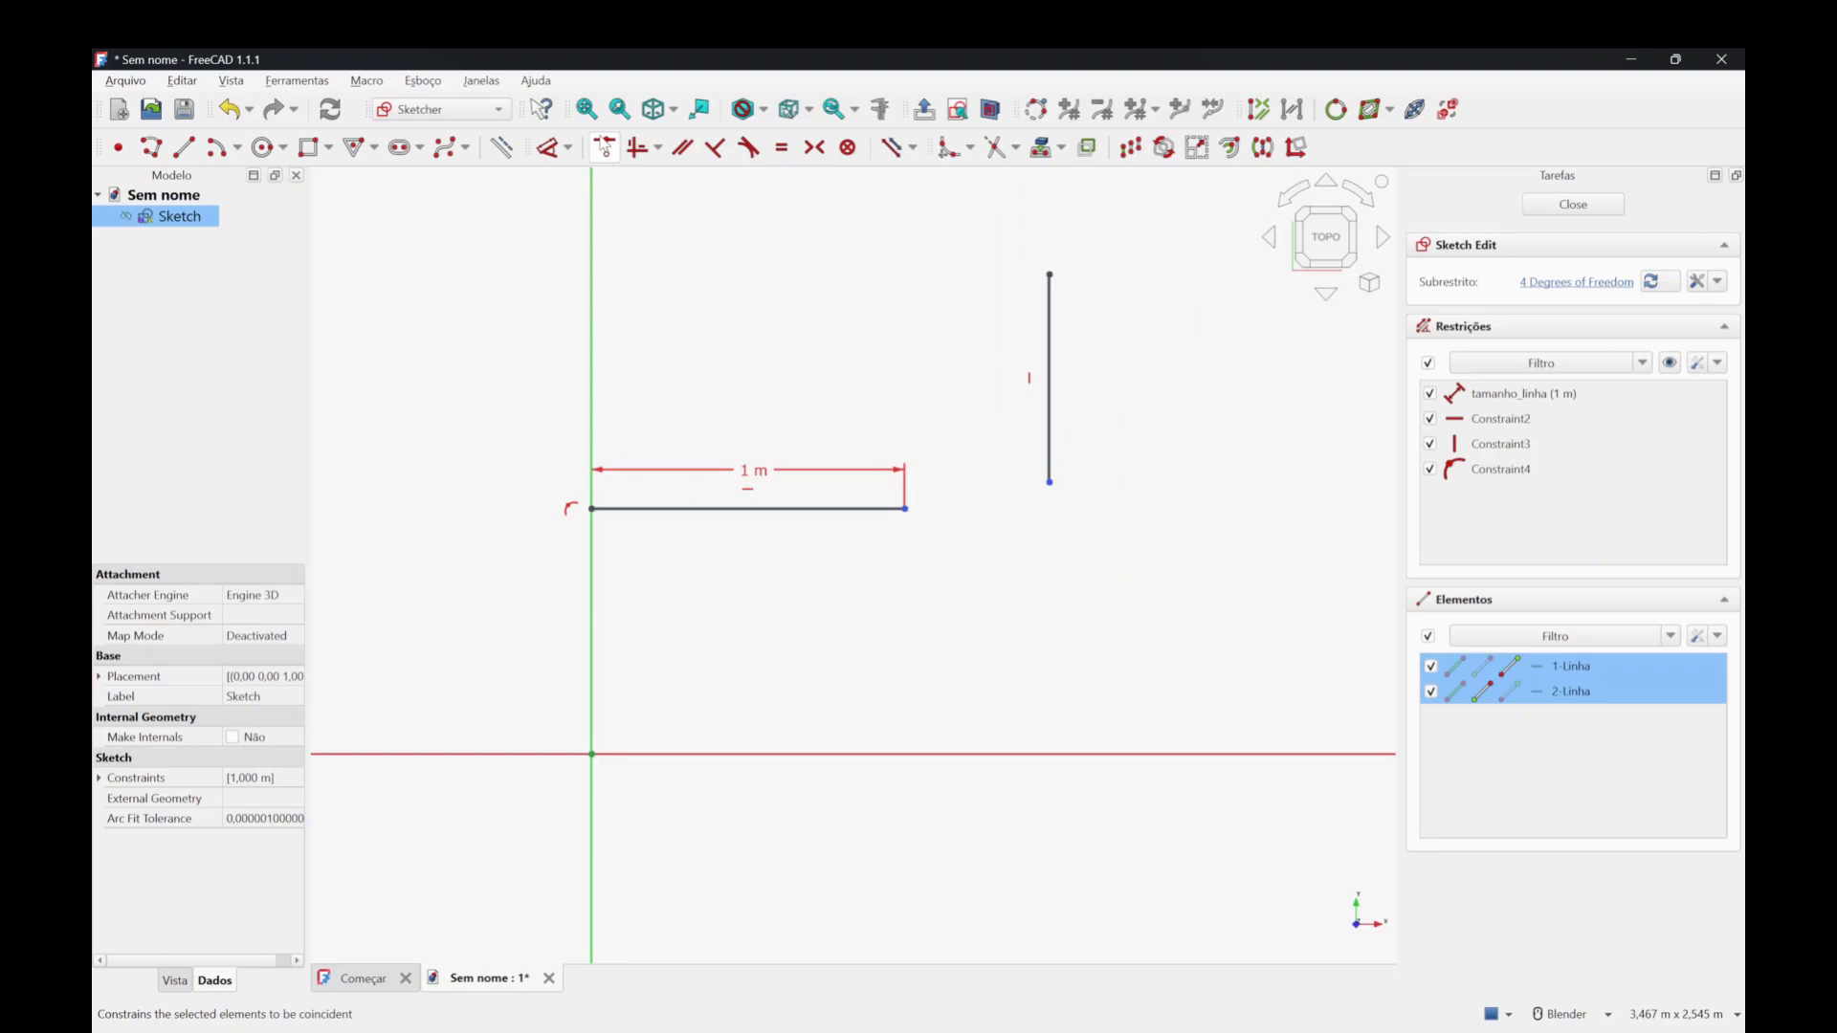
{"action": "left_click", "coordinate": [604, 146]}
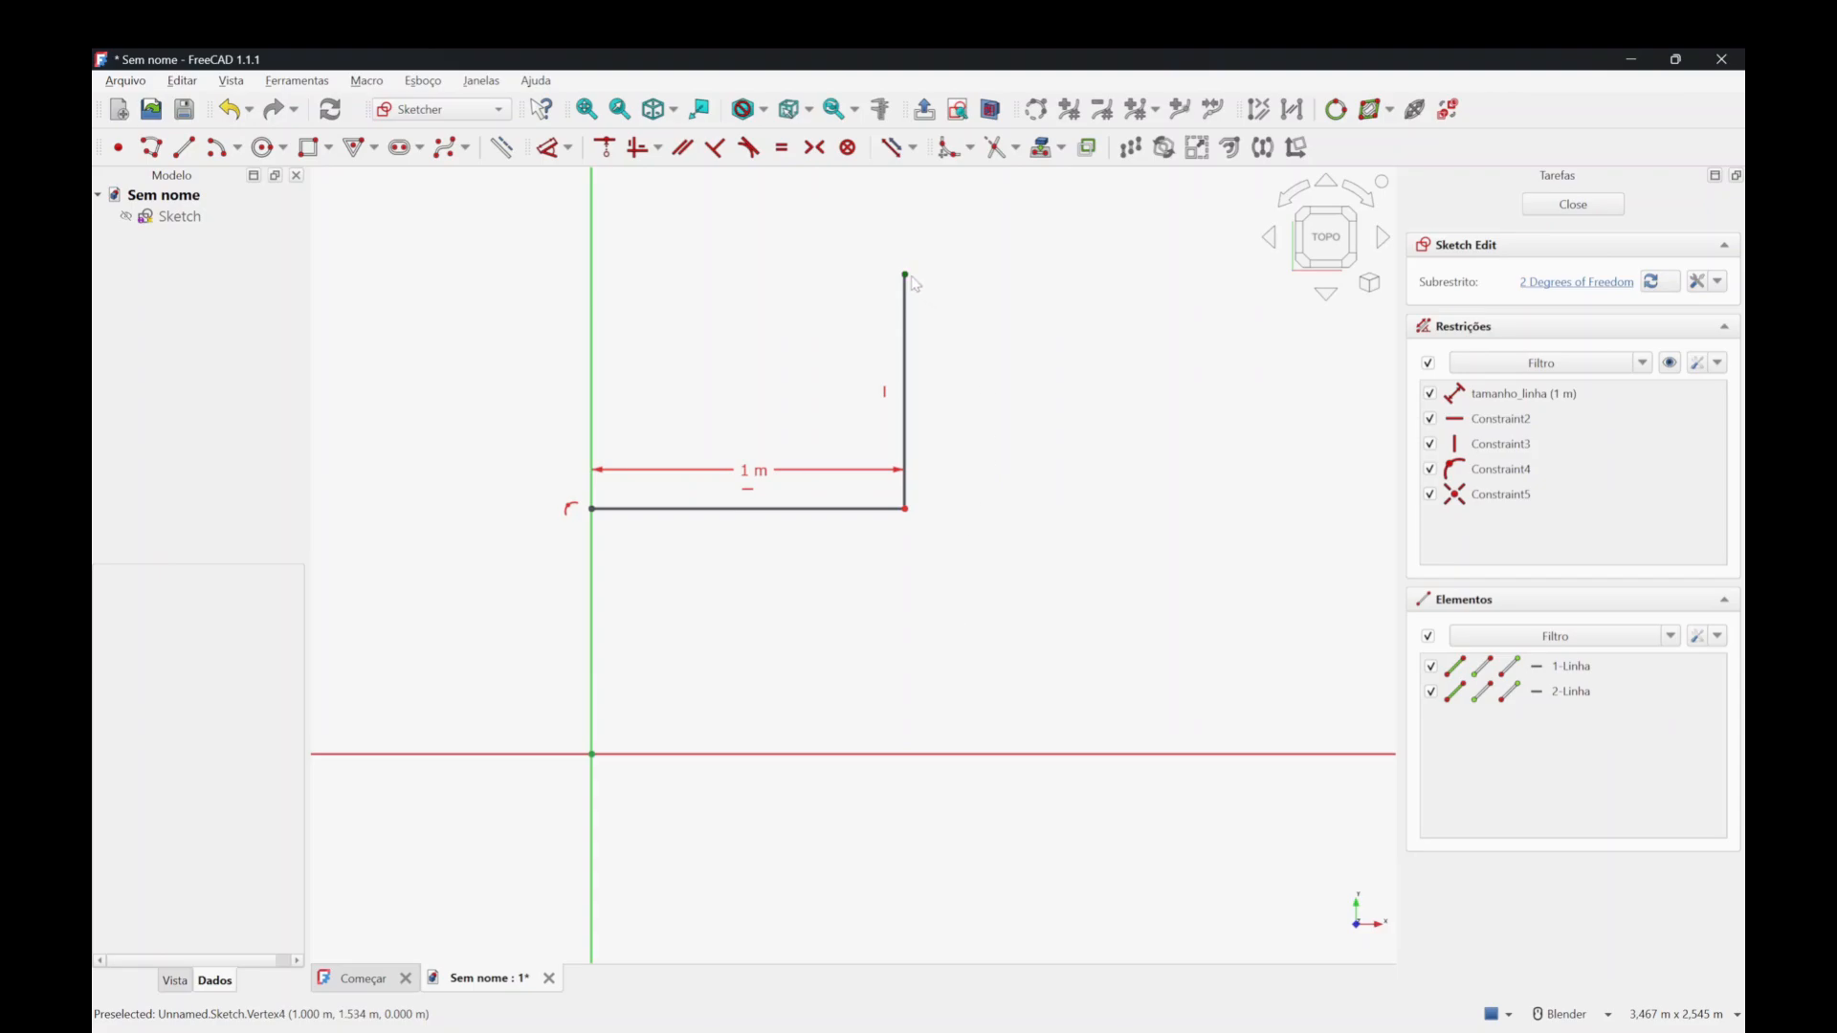
Reposition the joined lines by moving the vertical line and lowering the horizontal line along the vertical axis.
{"action": "left_click_drag", "start_coordinate": [913, 283], "coordinate": [919, 354]}
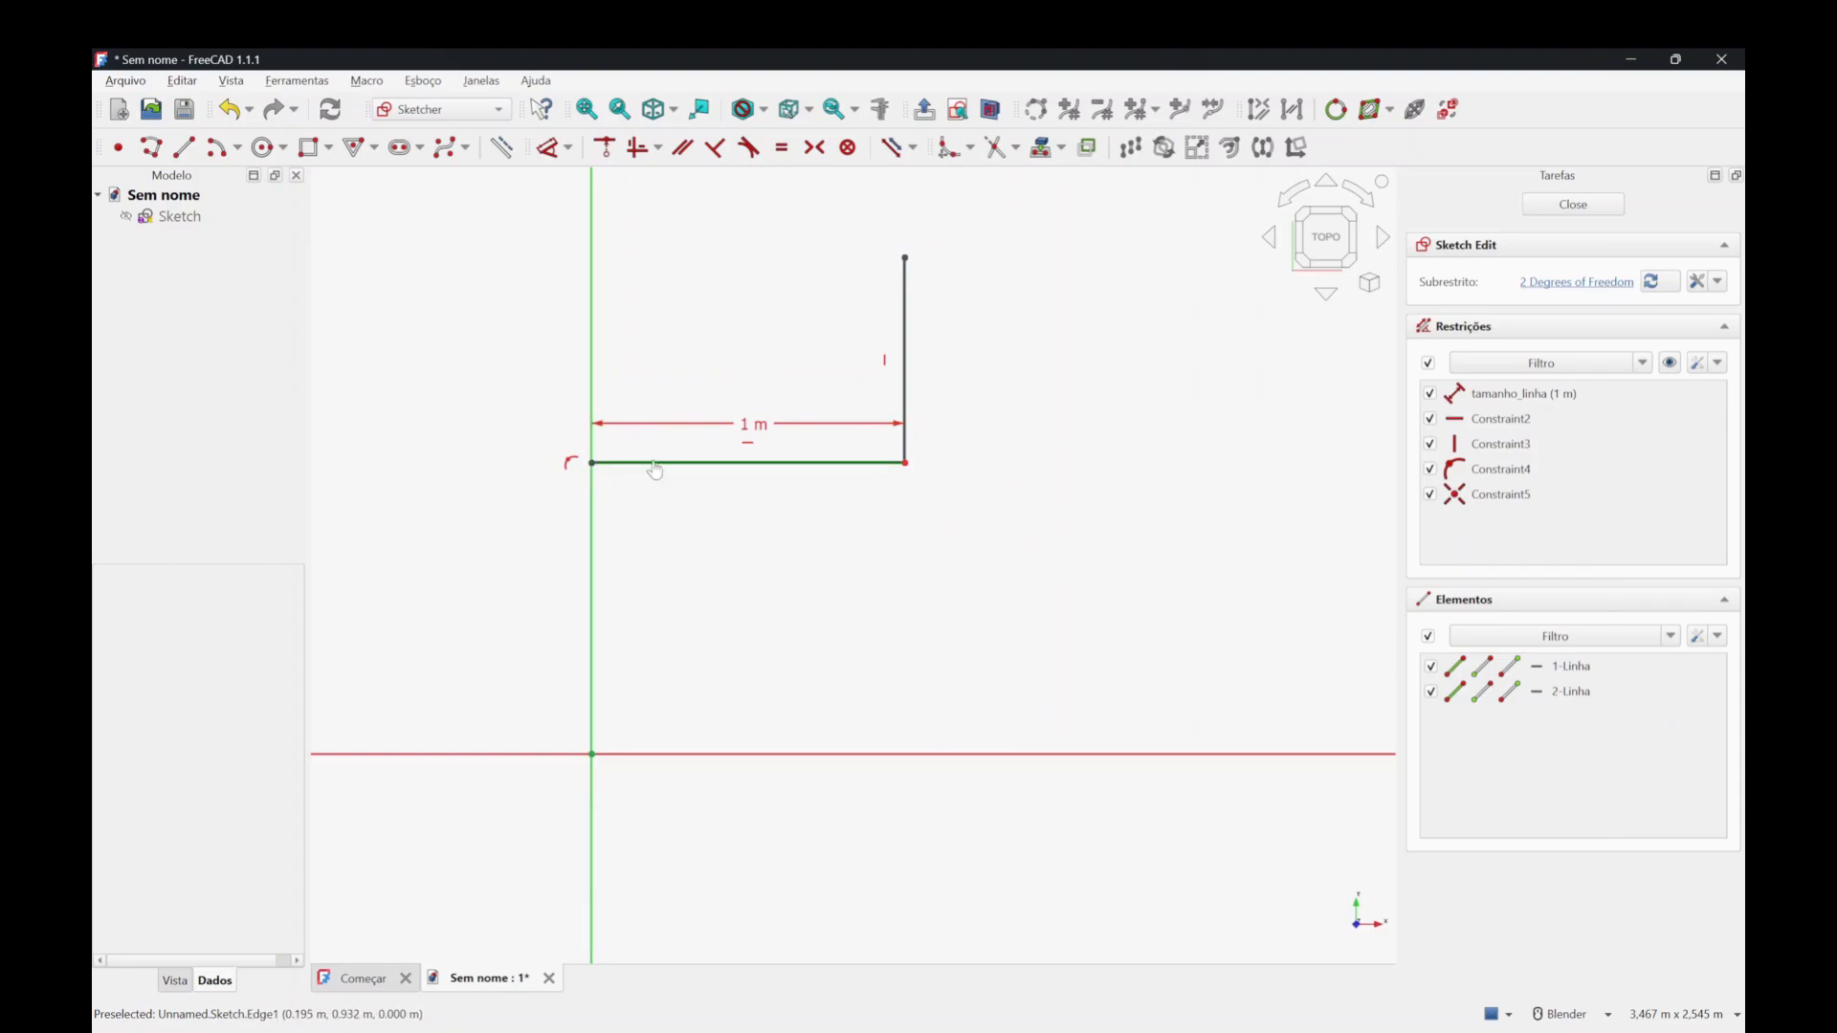
{"action": "left_click_drag", "start_coordinate": [654, 469], "coordinate": [660, 644]}
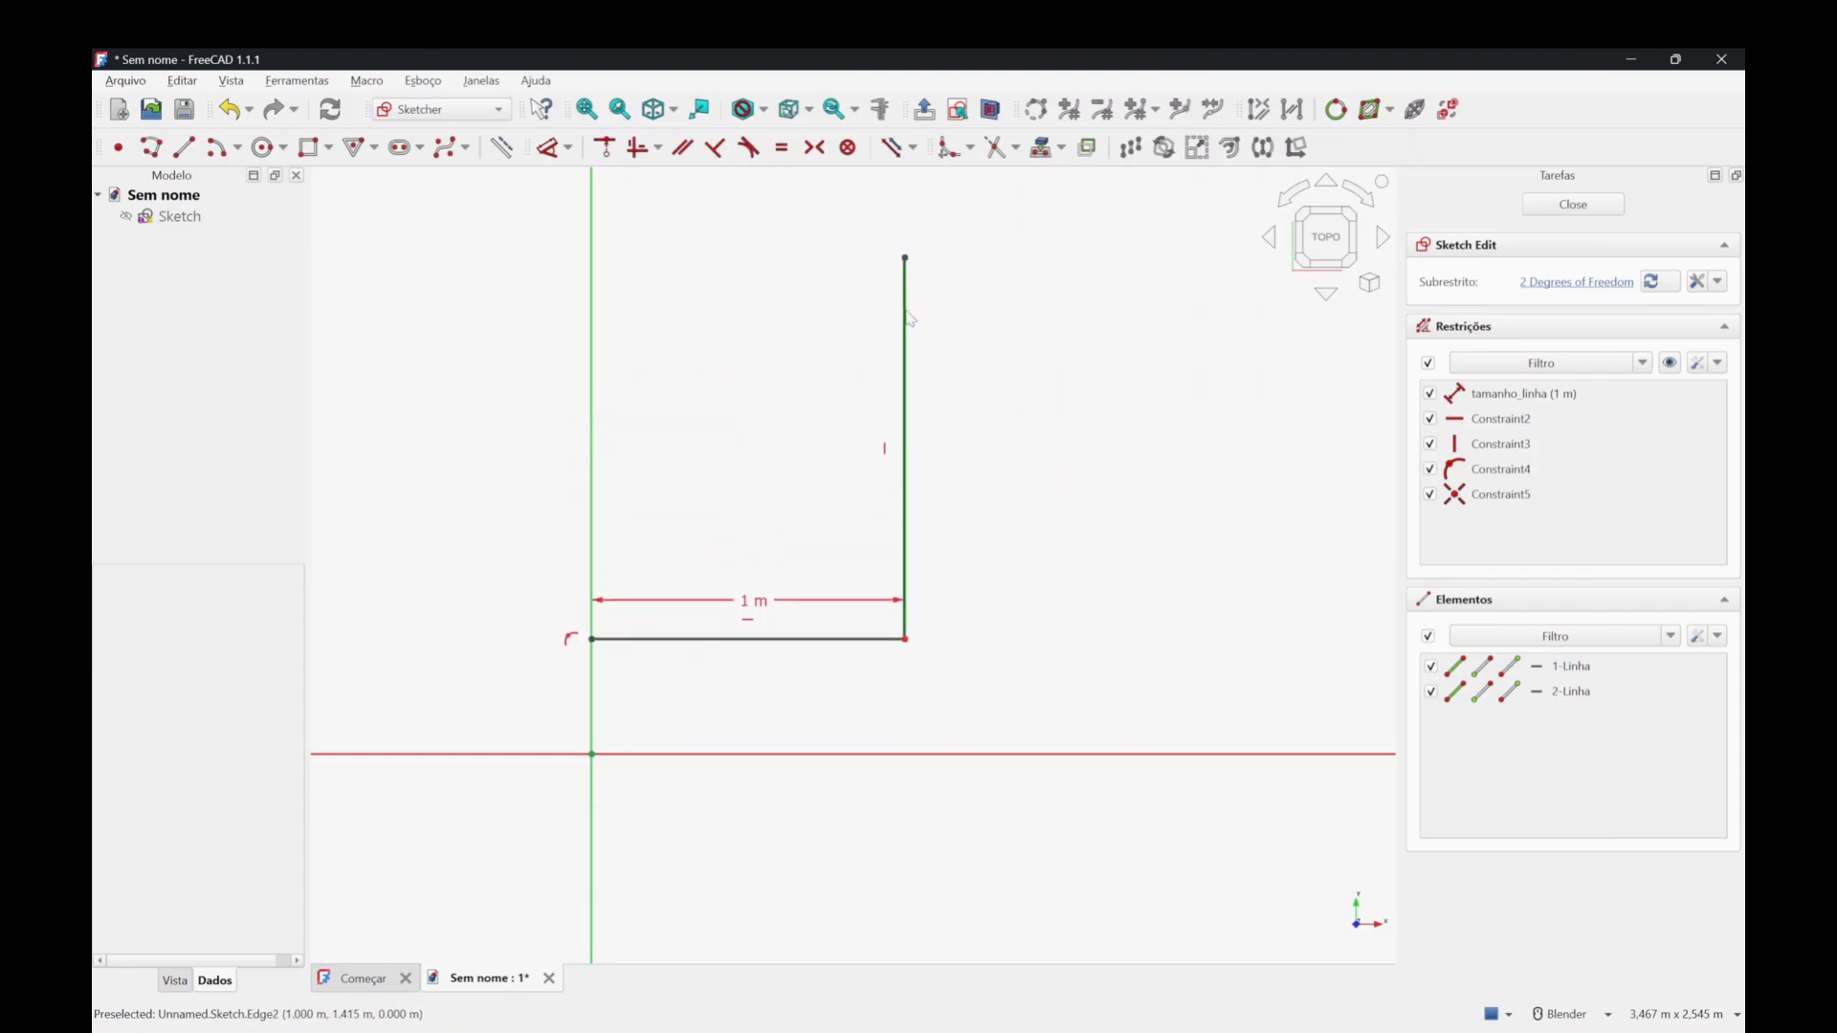
{"action": "mouse_move", "coordinate": [906, 312]}
{"action": "left_mouse_down"}
{"action": "mouse_move", "coordinate": [907, 367]}
{"action": "mouse_move", "coordinate": [905, 255]}
{"action": "mouse_move", "coordinate": [905, 294]}
{"action": "left_mouse_up"}
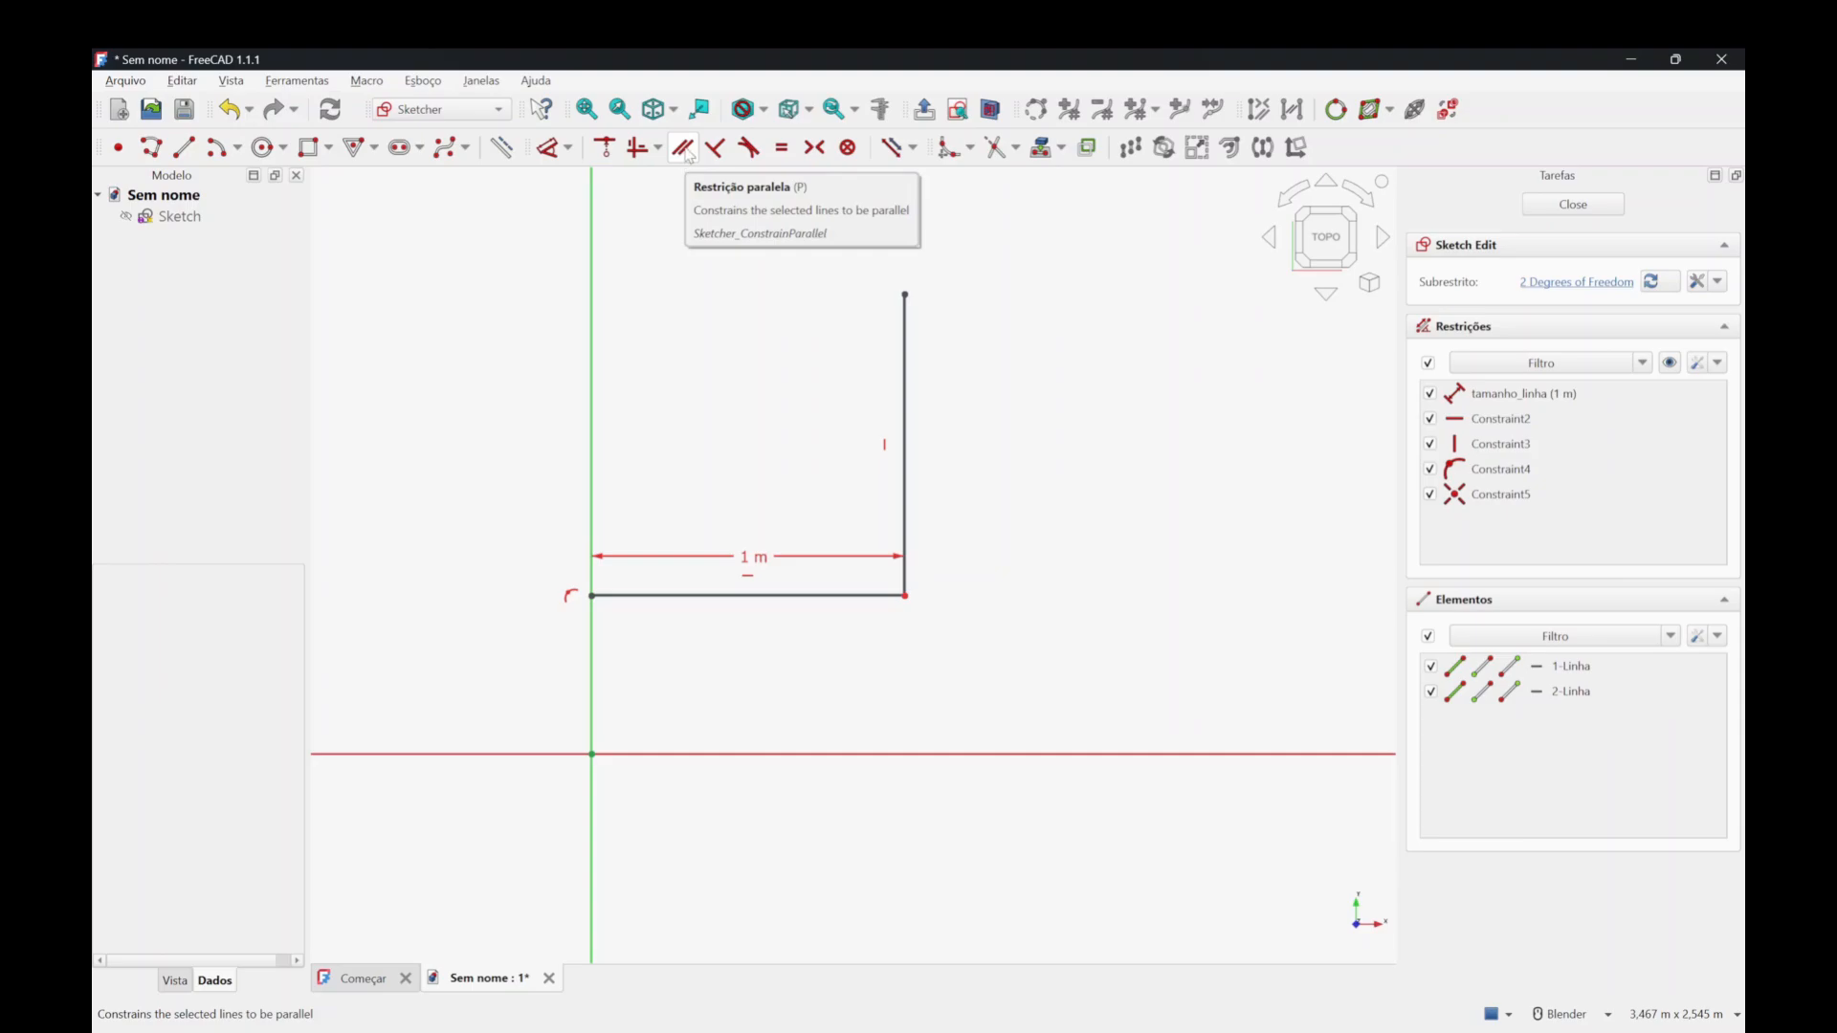
Draw two separate lines sloping down to the right beside the joined lines, and extend the first one slightly at its lower endpoint.
{"action": "scroll", "coordinate": [667, 332], "scroll_direction": "down", "scroll_amount": 2}
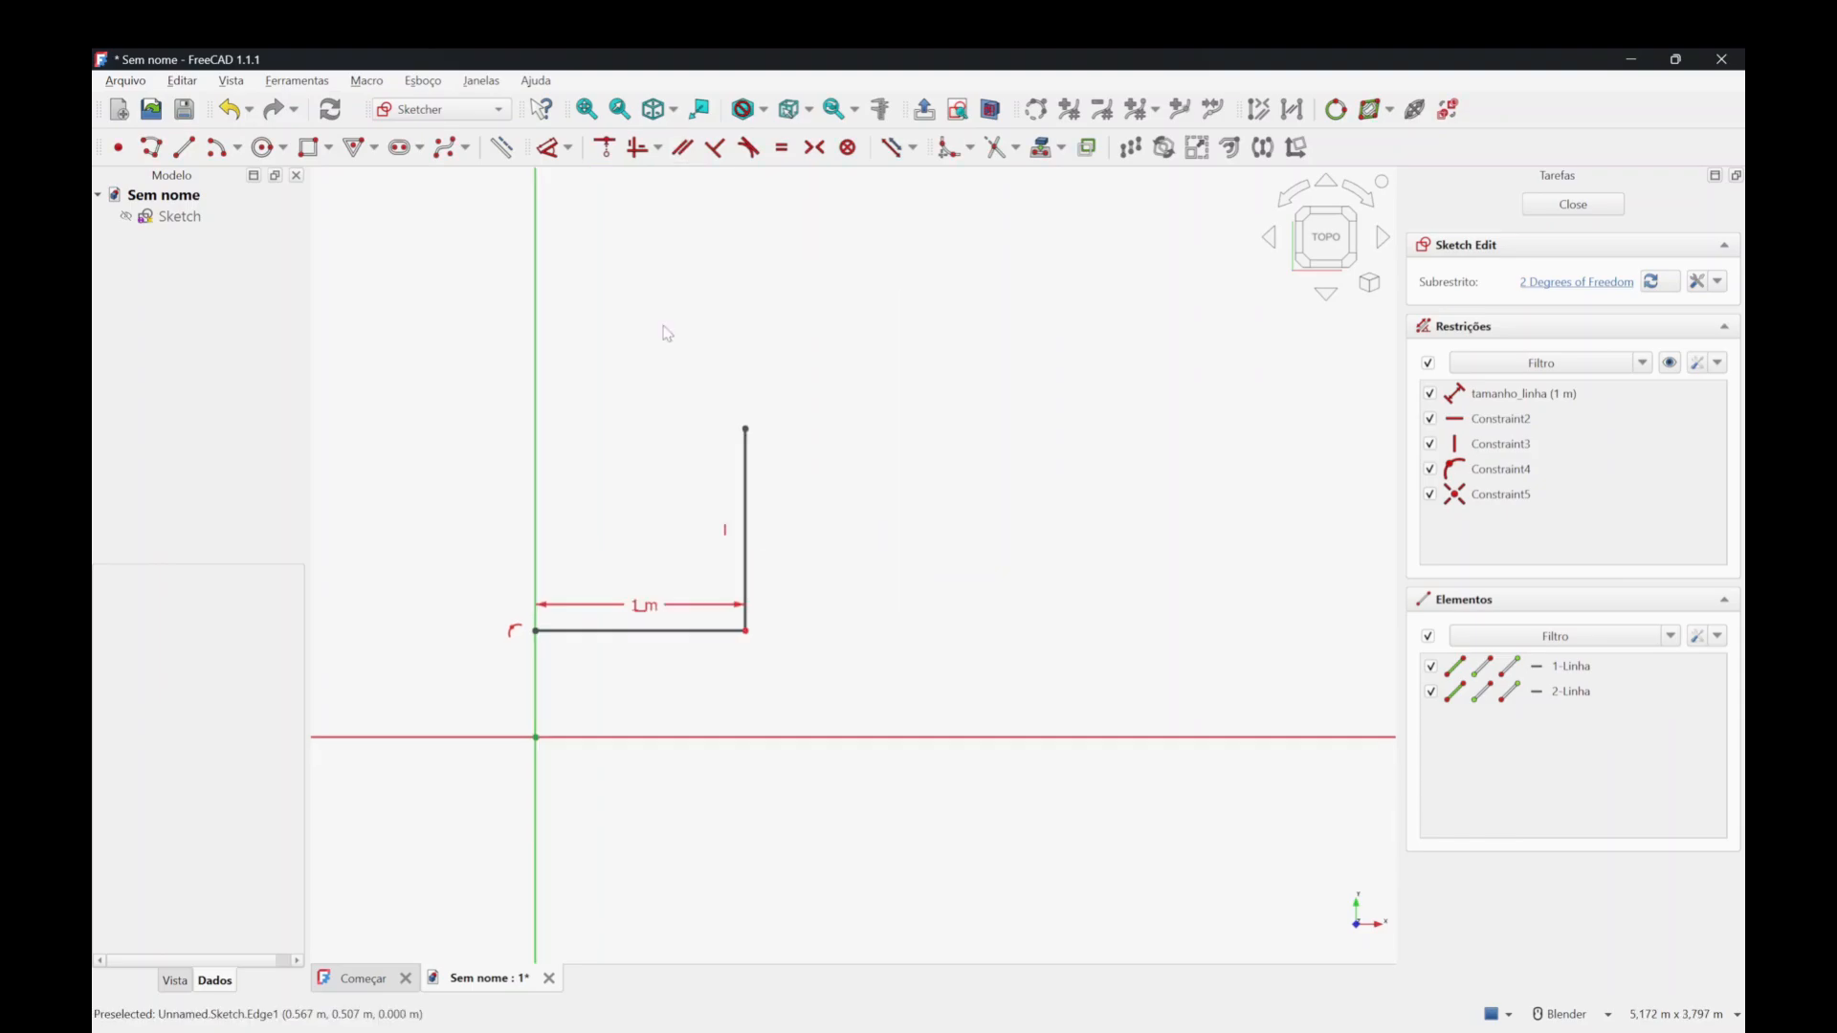
{"action": "left_click", "coordinate": [185, 147]}
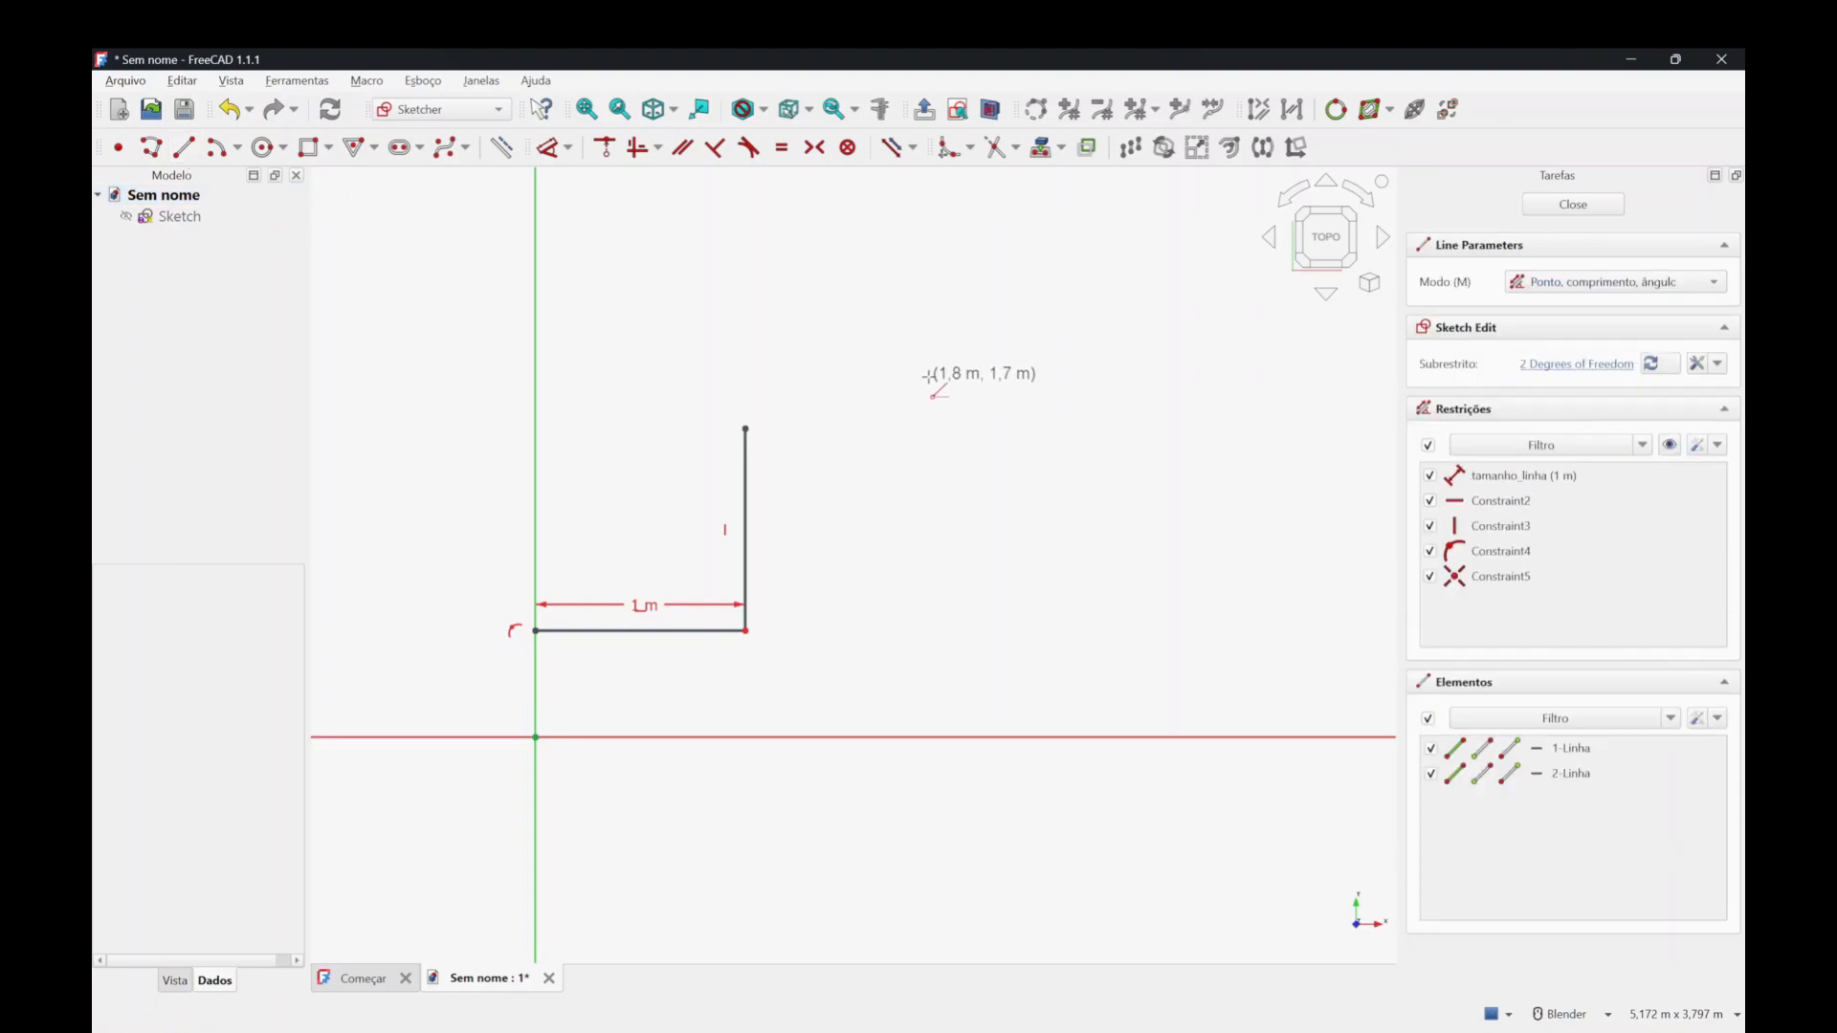
{"action": "left_click", "coordinate": [843, 340]}
{"action": "left_click", "coordinate": [1013, 606]}
{"action": "left_click", "coordinate": [1064, 239]}
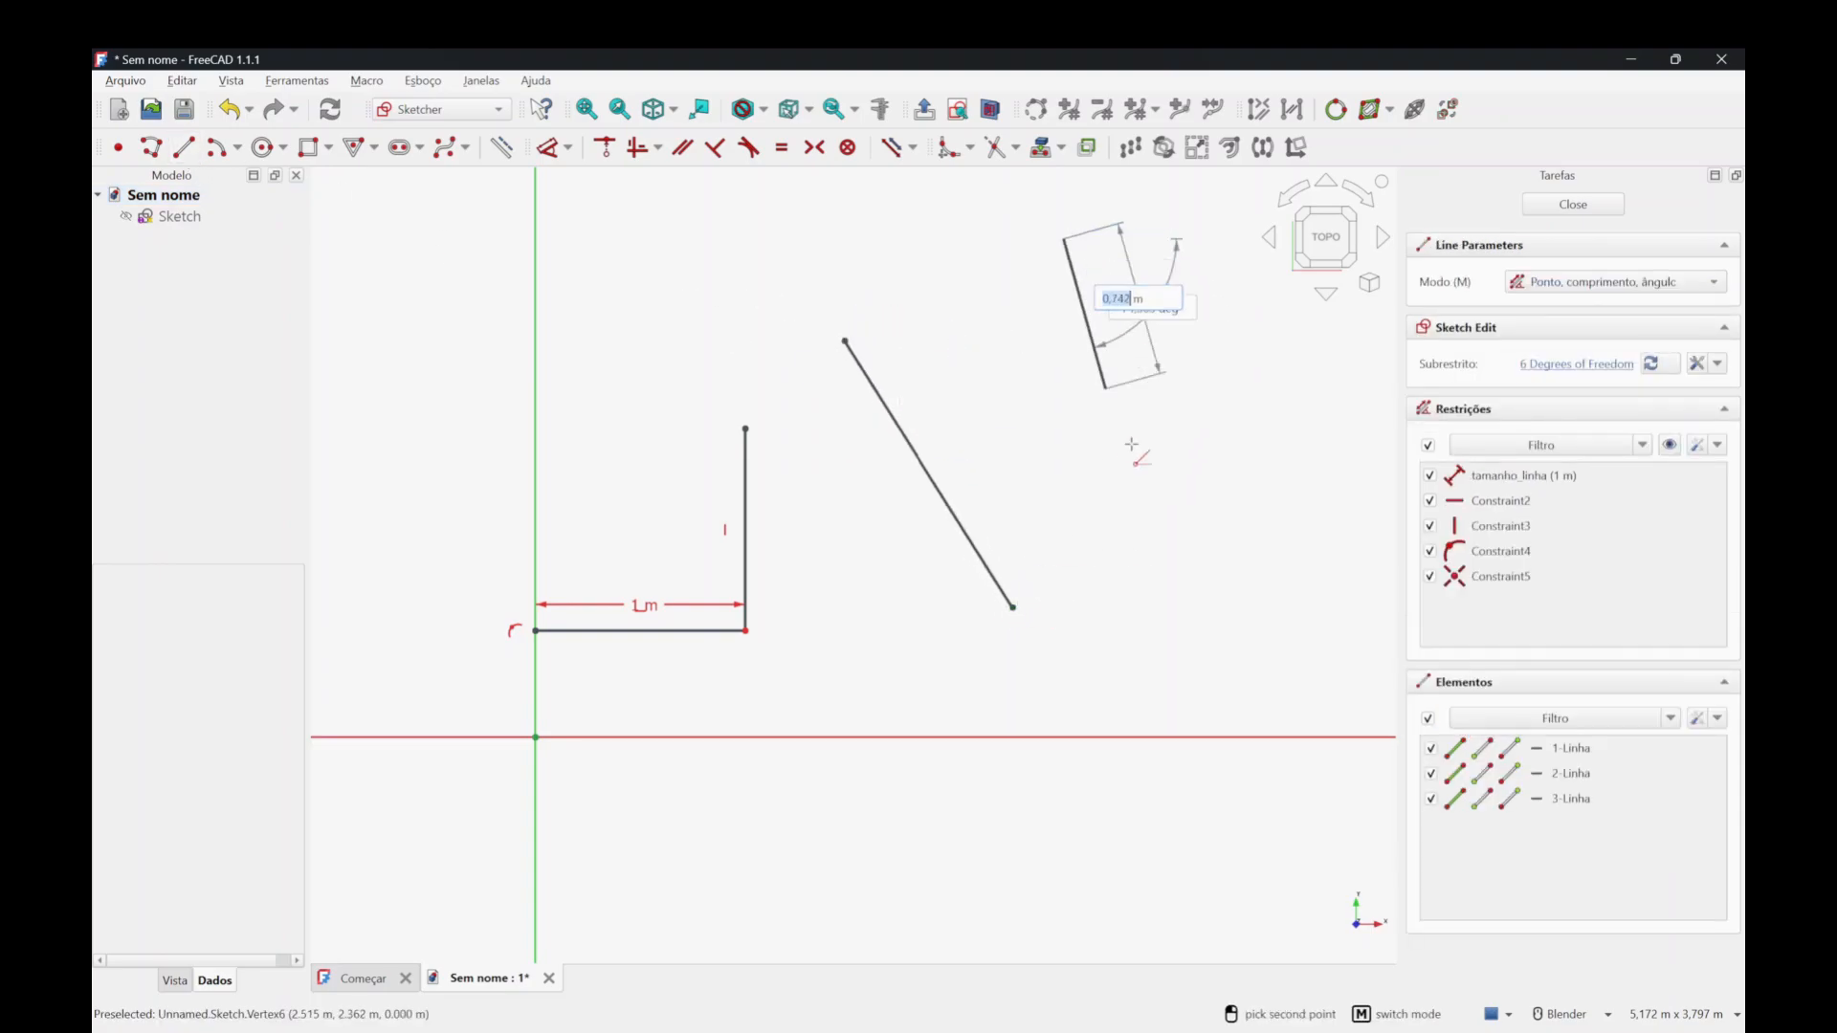
{"action": "left_click", "coordinate": [1167, 541]}
{"action": "key", "text": "Escape"}
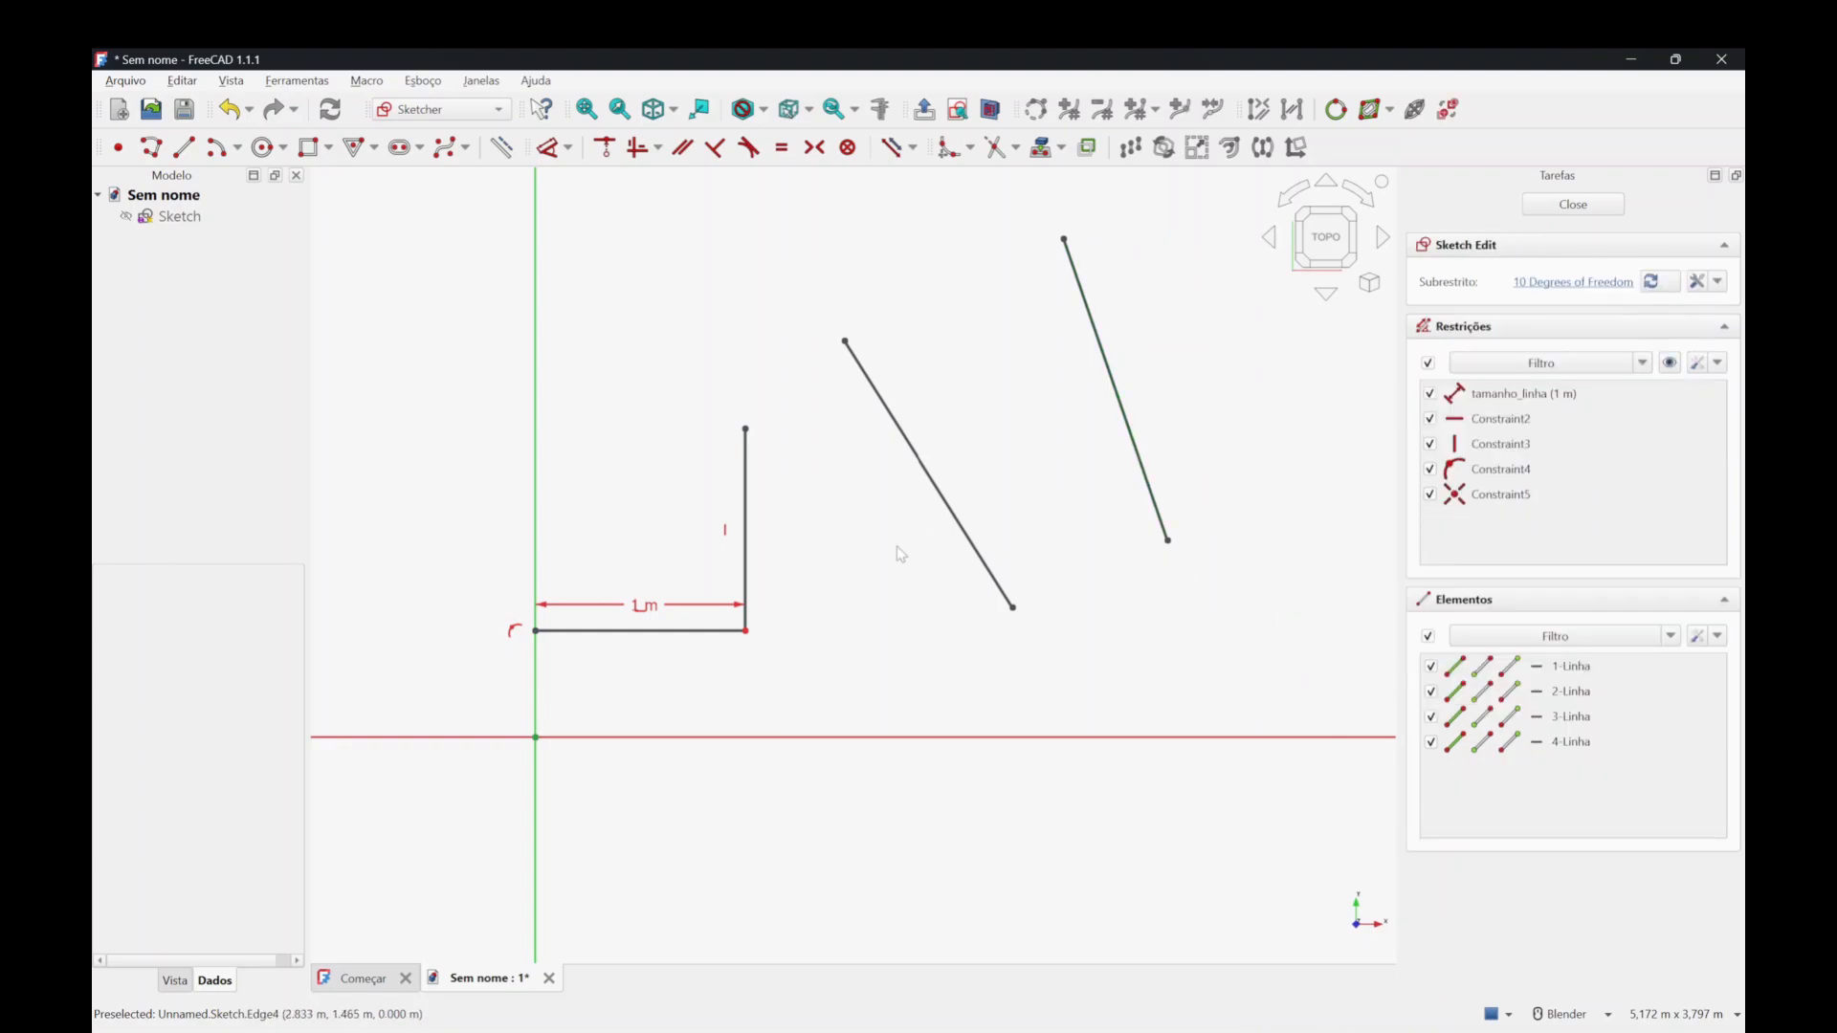
{"action": "left_click_drag", "start_coordinate": [1013, 608], "coordinate": [1023, 635]}
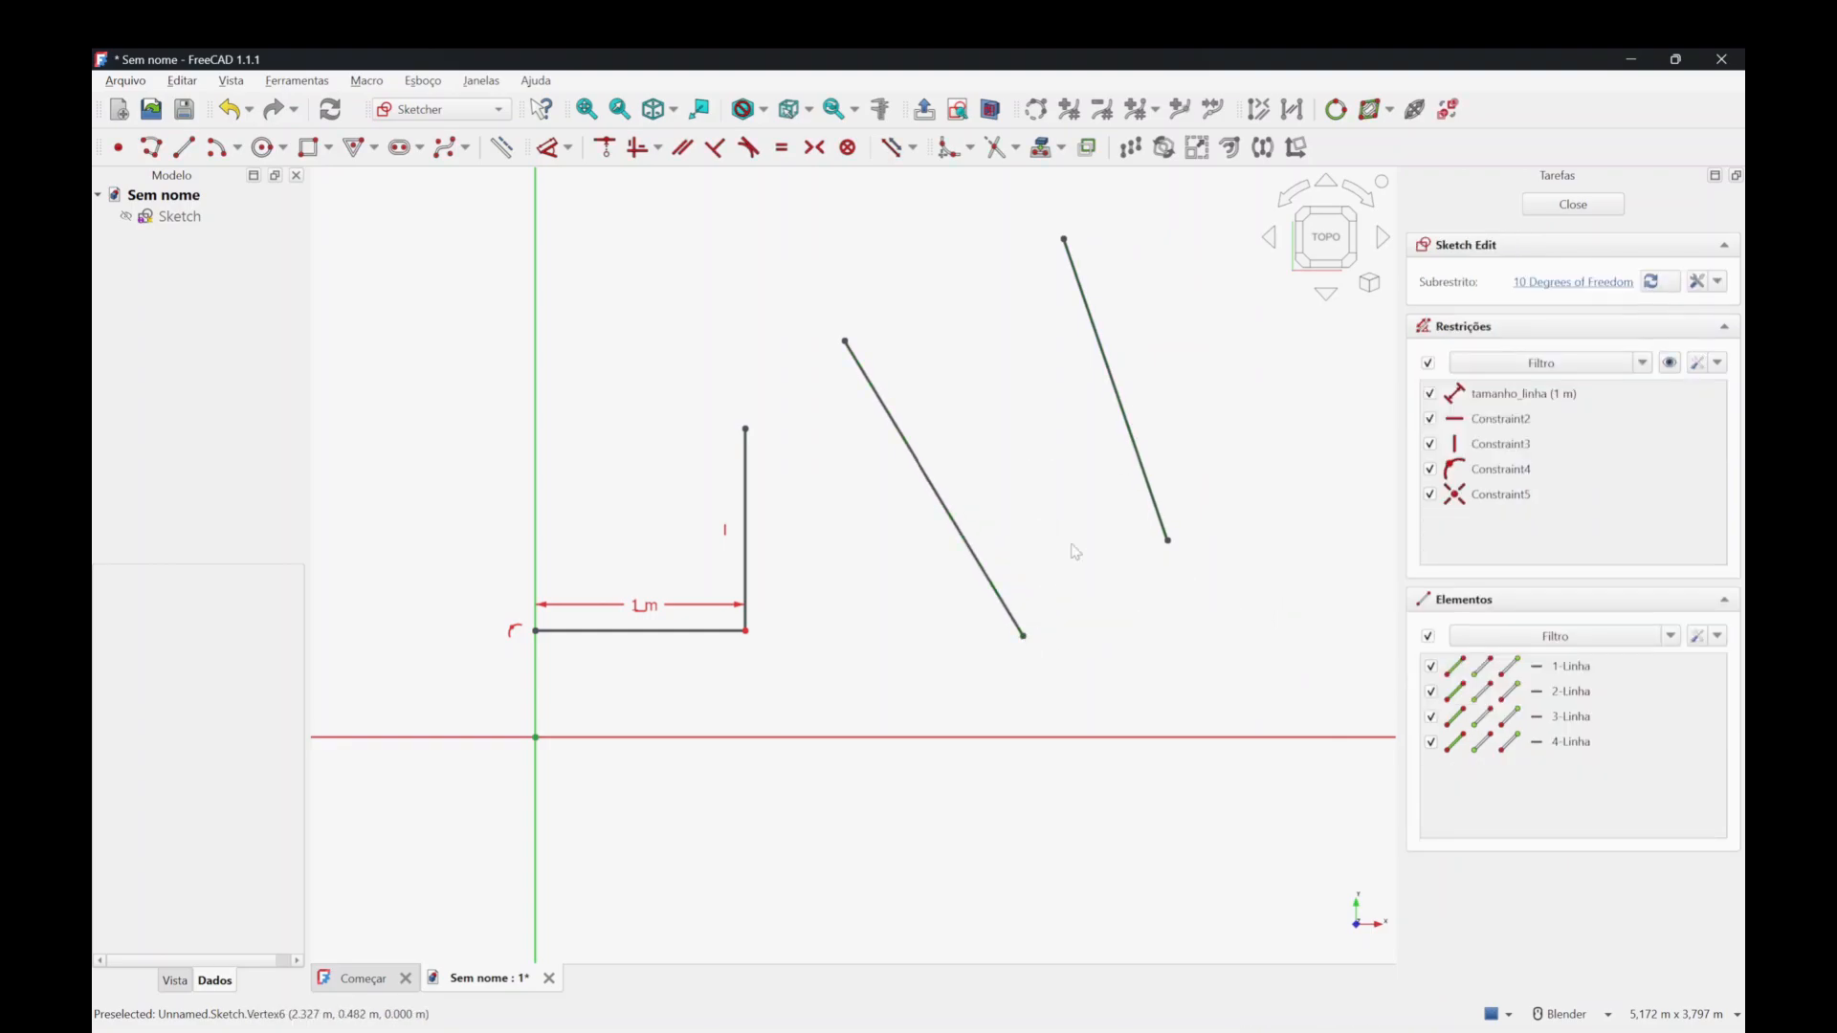
Apply a Parallel constraint to the two slanted lines and steepen both by moving the nearer line's lower endpoint left.
{"action": "left_click", "coordinate": [1115, 390]}
{"action": "left_click", "coordinate": [935, 494]}
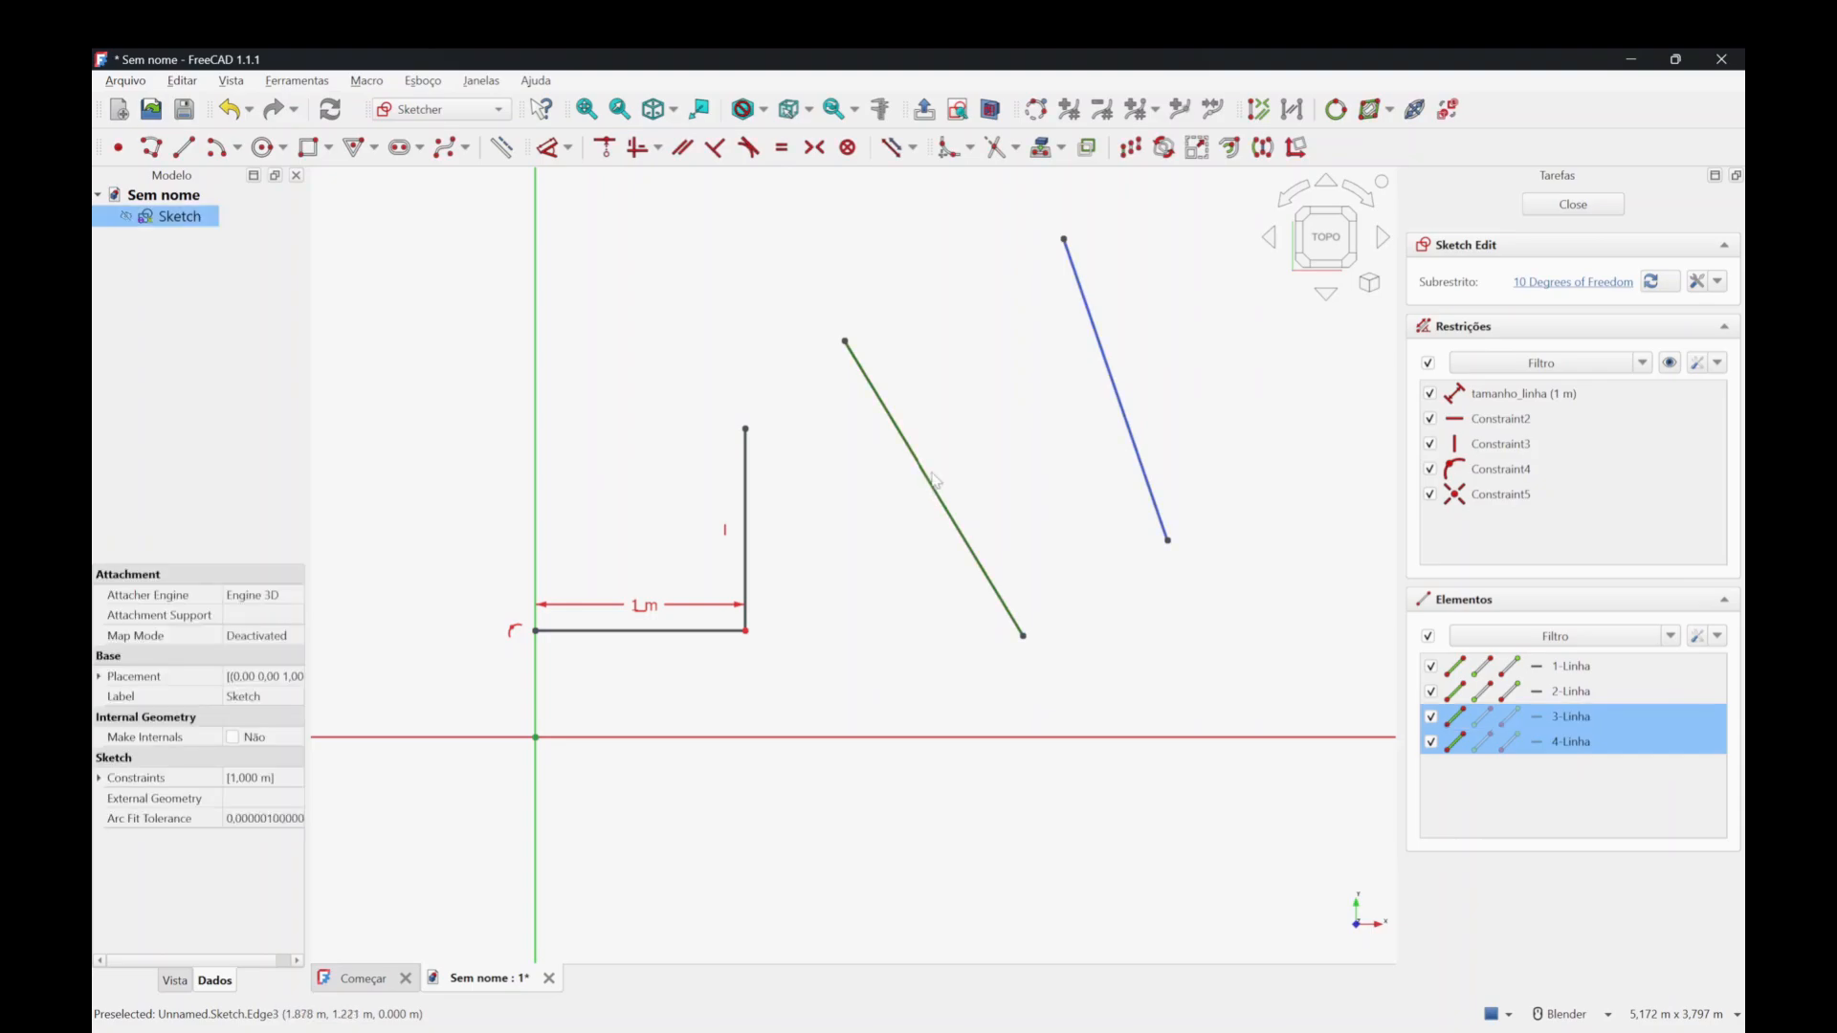
{"action": "left_click", "coordinate": [682, 158]}
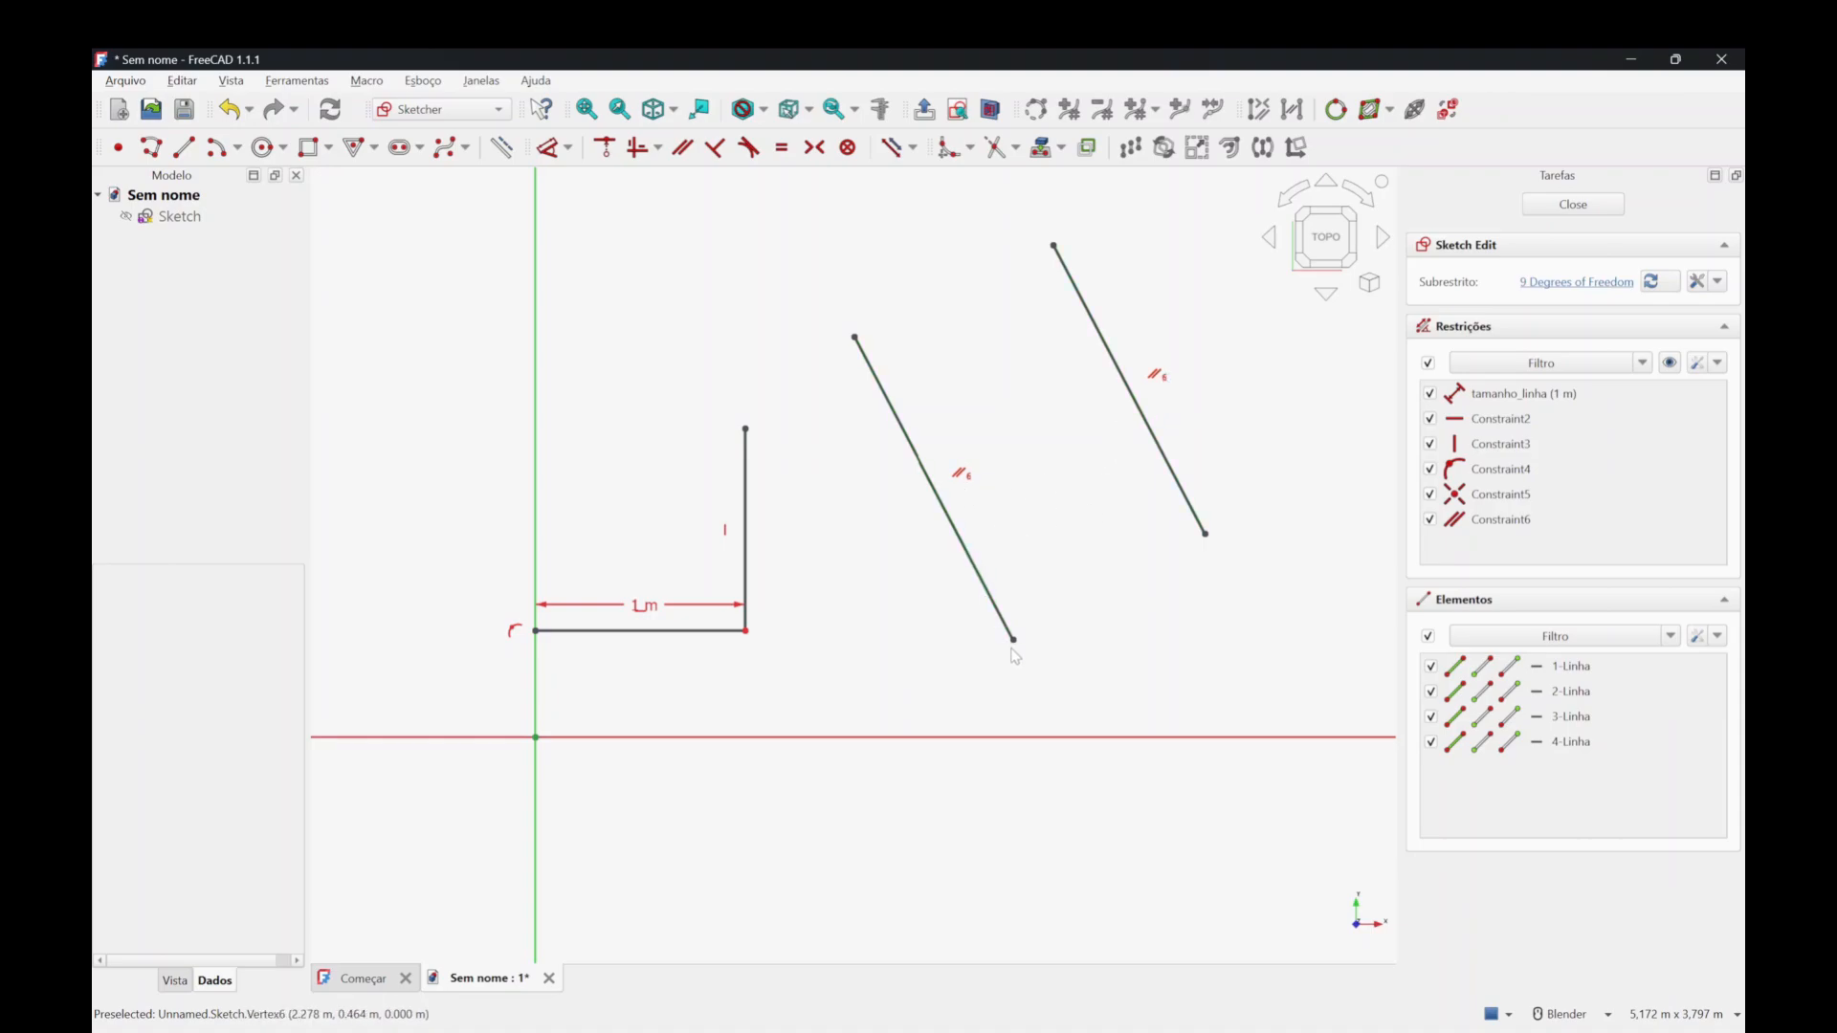
{"action": "mouse_move", "coordinate": [1014, 641]}
{"action": "left_mouse_down"}
{"action": "mouse_move", "coordinate": [1074, 507]}
{"action": "mouse_move", "coordinate": [763, 606]}
{"action": "mouse_move", "coordinate": [594, 497]}
{"action": "mouse_move", "coordinate": [964, 652]}
{"action": "mouse_move", "coordinate": [1184, 542]}
{"action": "mouse_move", "coordinate": [1105, 648]}
{"action": "mouse_move", "coordinate": [823, 598]}
{"action": "mouse_move", "coordinate": [790, 541]}
{"action": "mouse_move", "coordinate": [1091, 705]}
{"action": "mouse_move", "coordinate": [1275, 484]}
{"action": "mouse_move", "coordinate": [1245, 519]}
{"action": "mouse_move", "coordinate": [959, 617]}
{"action": "left_mouse_up"}
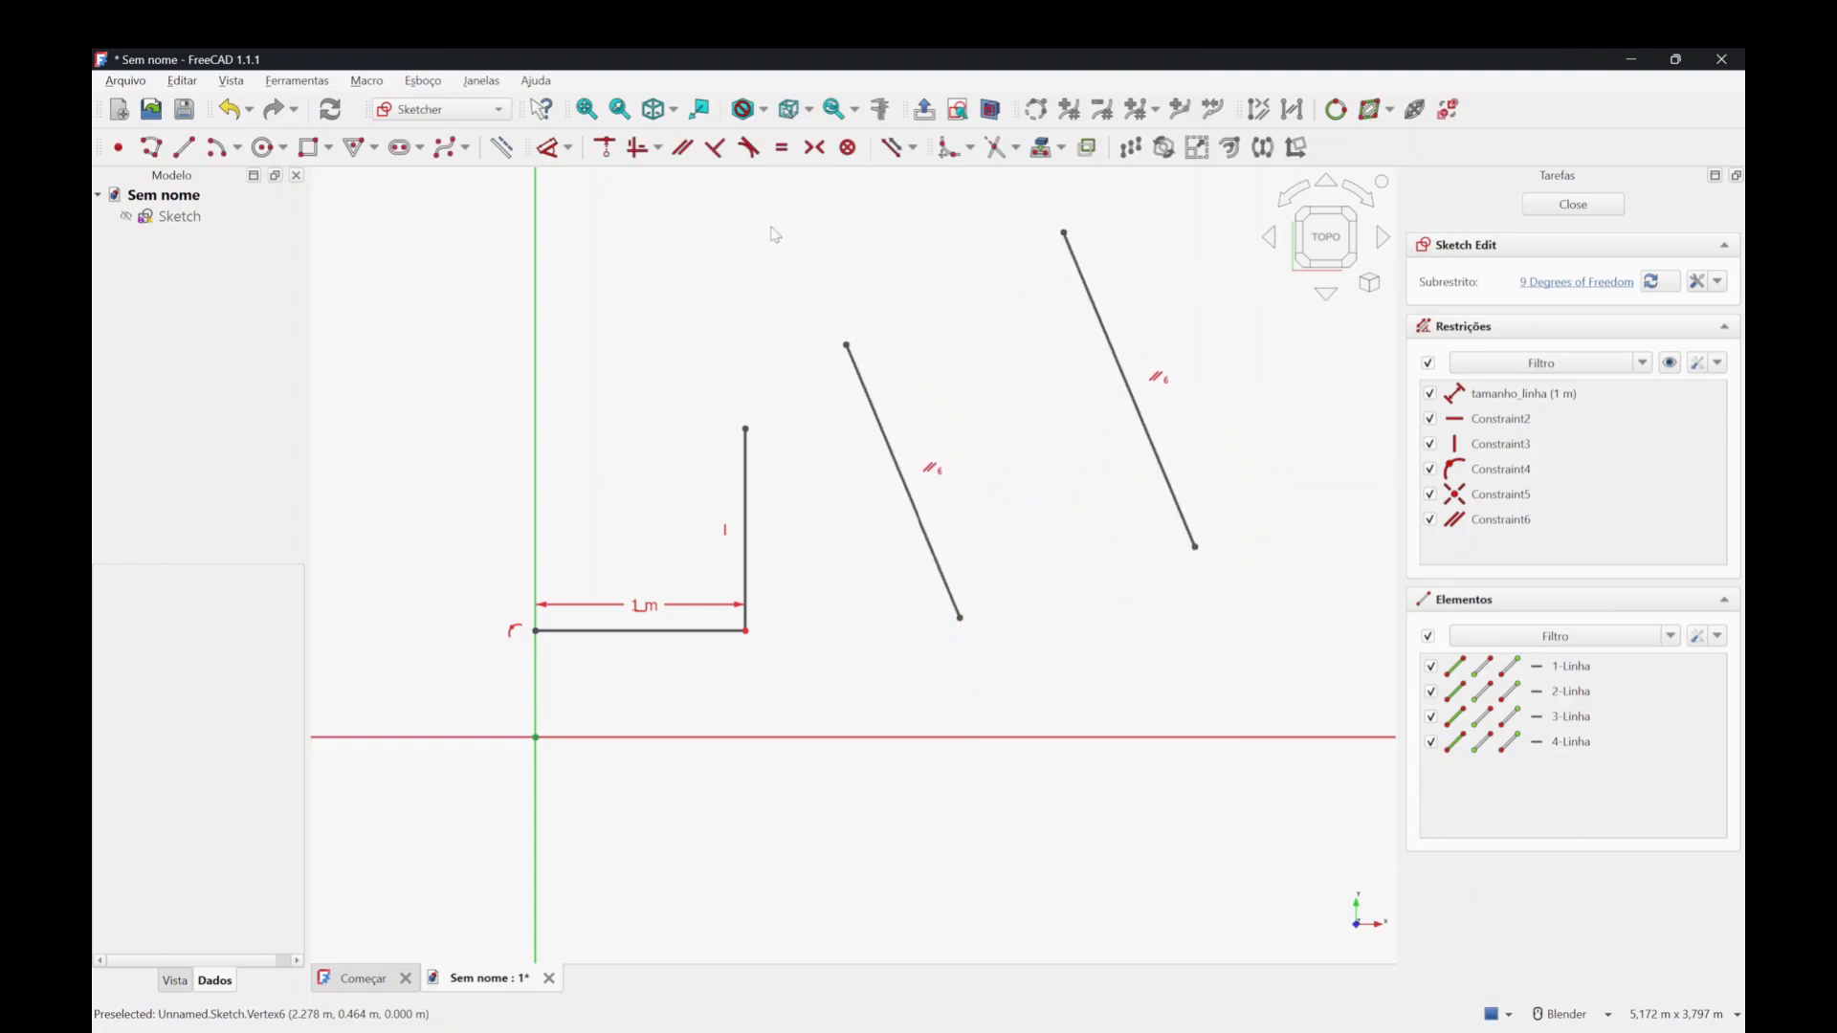
Constrain the nearer slanted line to vertical and reposition the two parallel lines with a wider gap between them.
{"action": "left_click", "coordinate": [637, 147]}
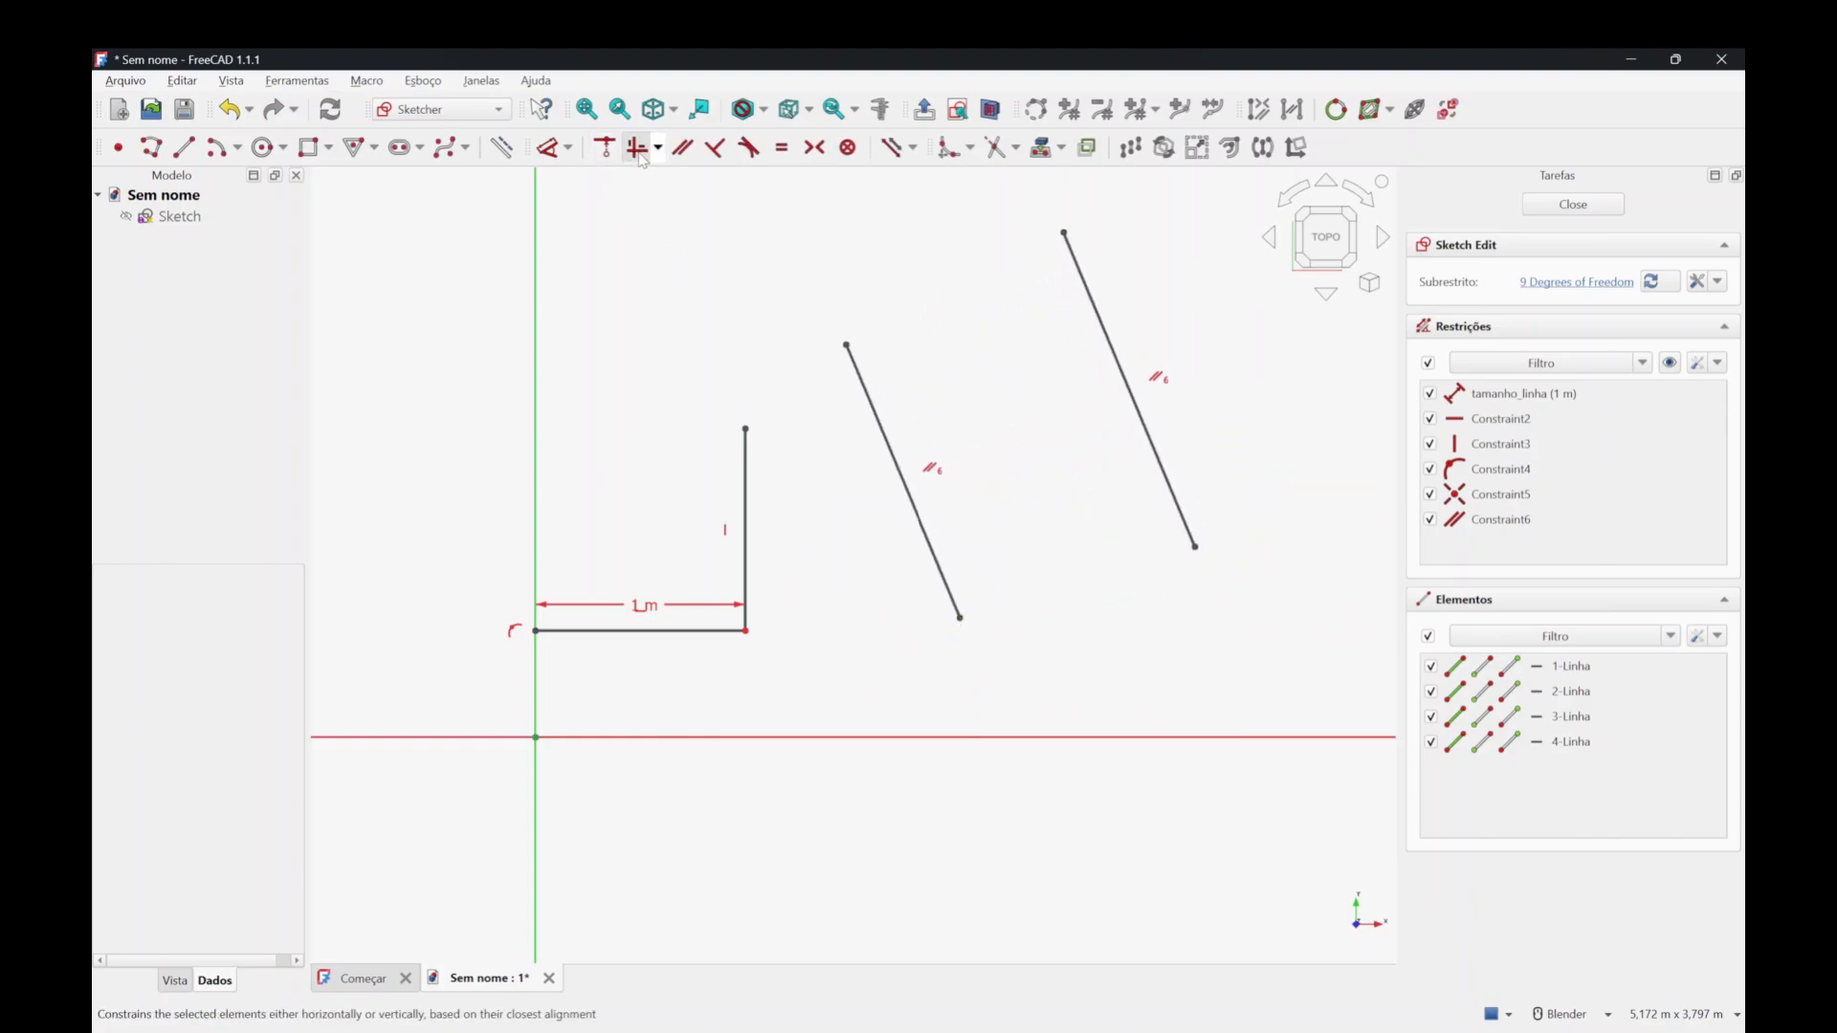
{"action": "left_click", "coordinate": [909, 493]}
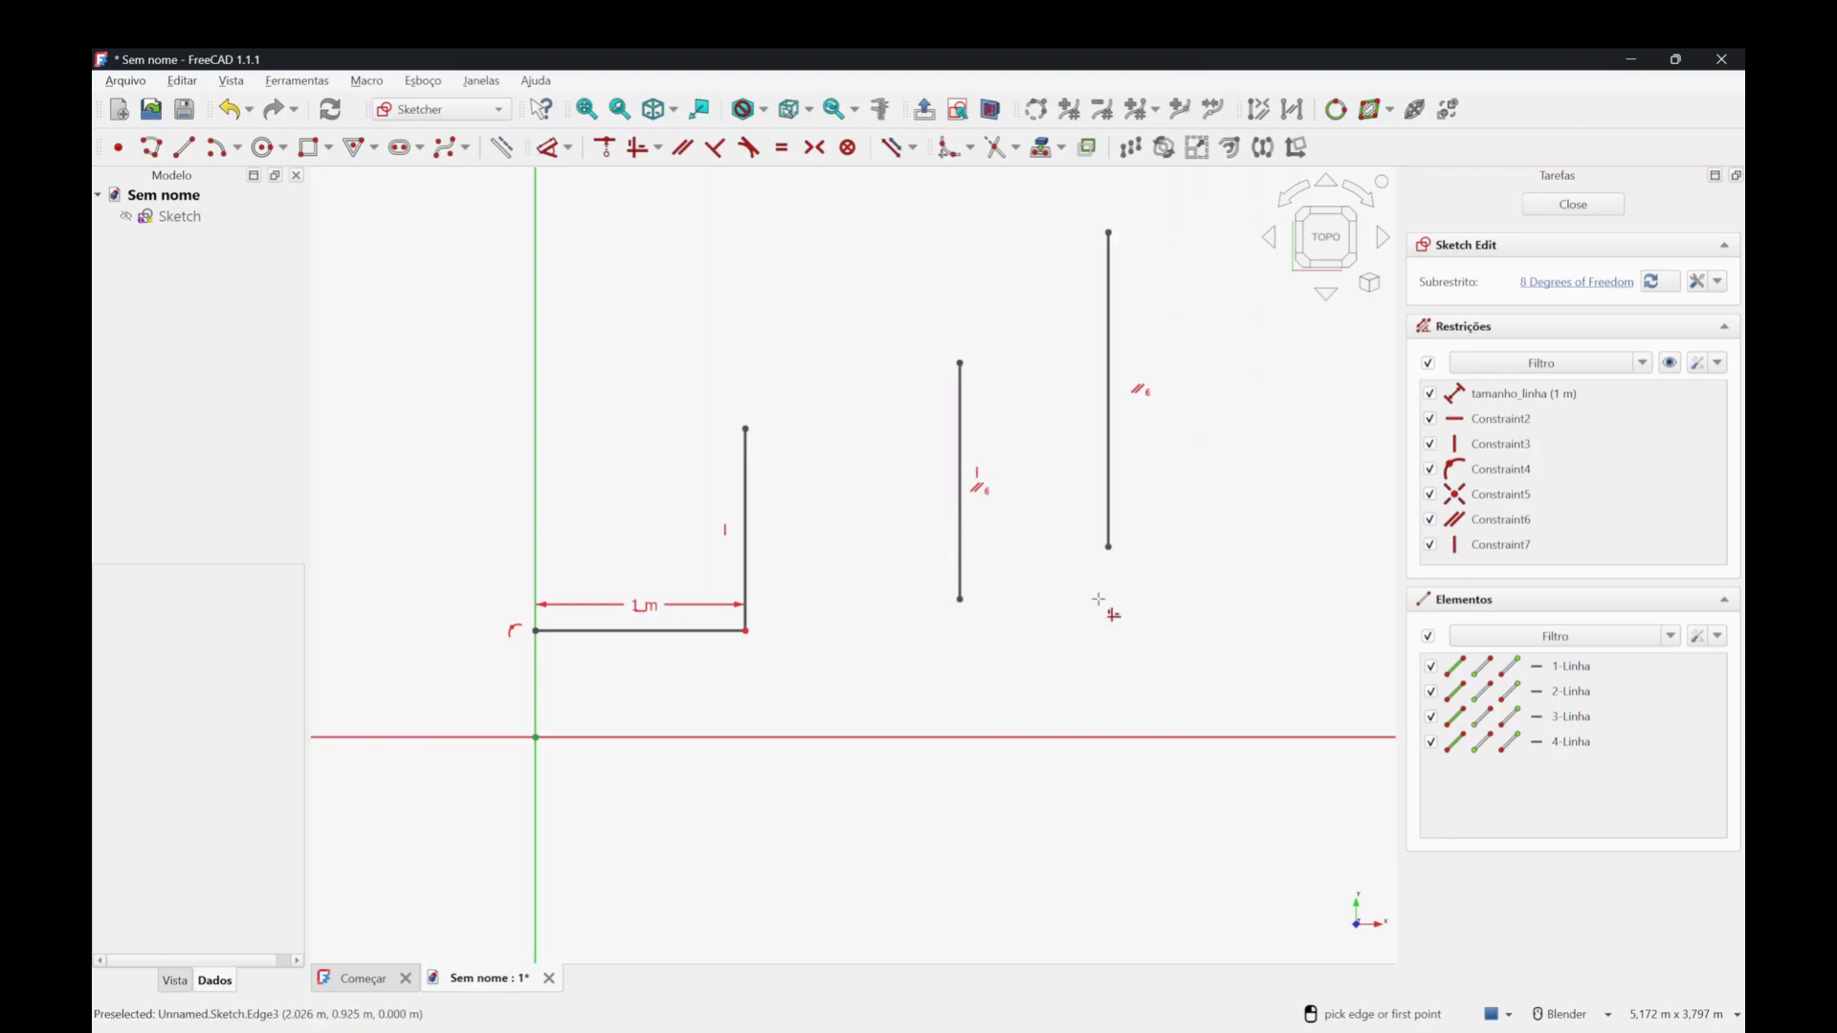
{"action": "left_click_drag", "start_coordinate": [1111, 430], "coordinate": [1129, 493]}
{"action": "mouse_move", "coordinate": [960, 426]}
{"action": "left_mouse_down"}
{"action": "mouse_move", "coordinate": [899, 352]}
{"action": "mouse_move", "coordinate": [930, 413]}
{"action": "left_mouse_up"}
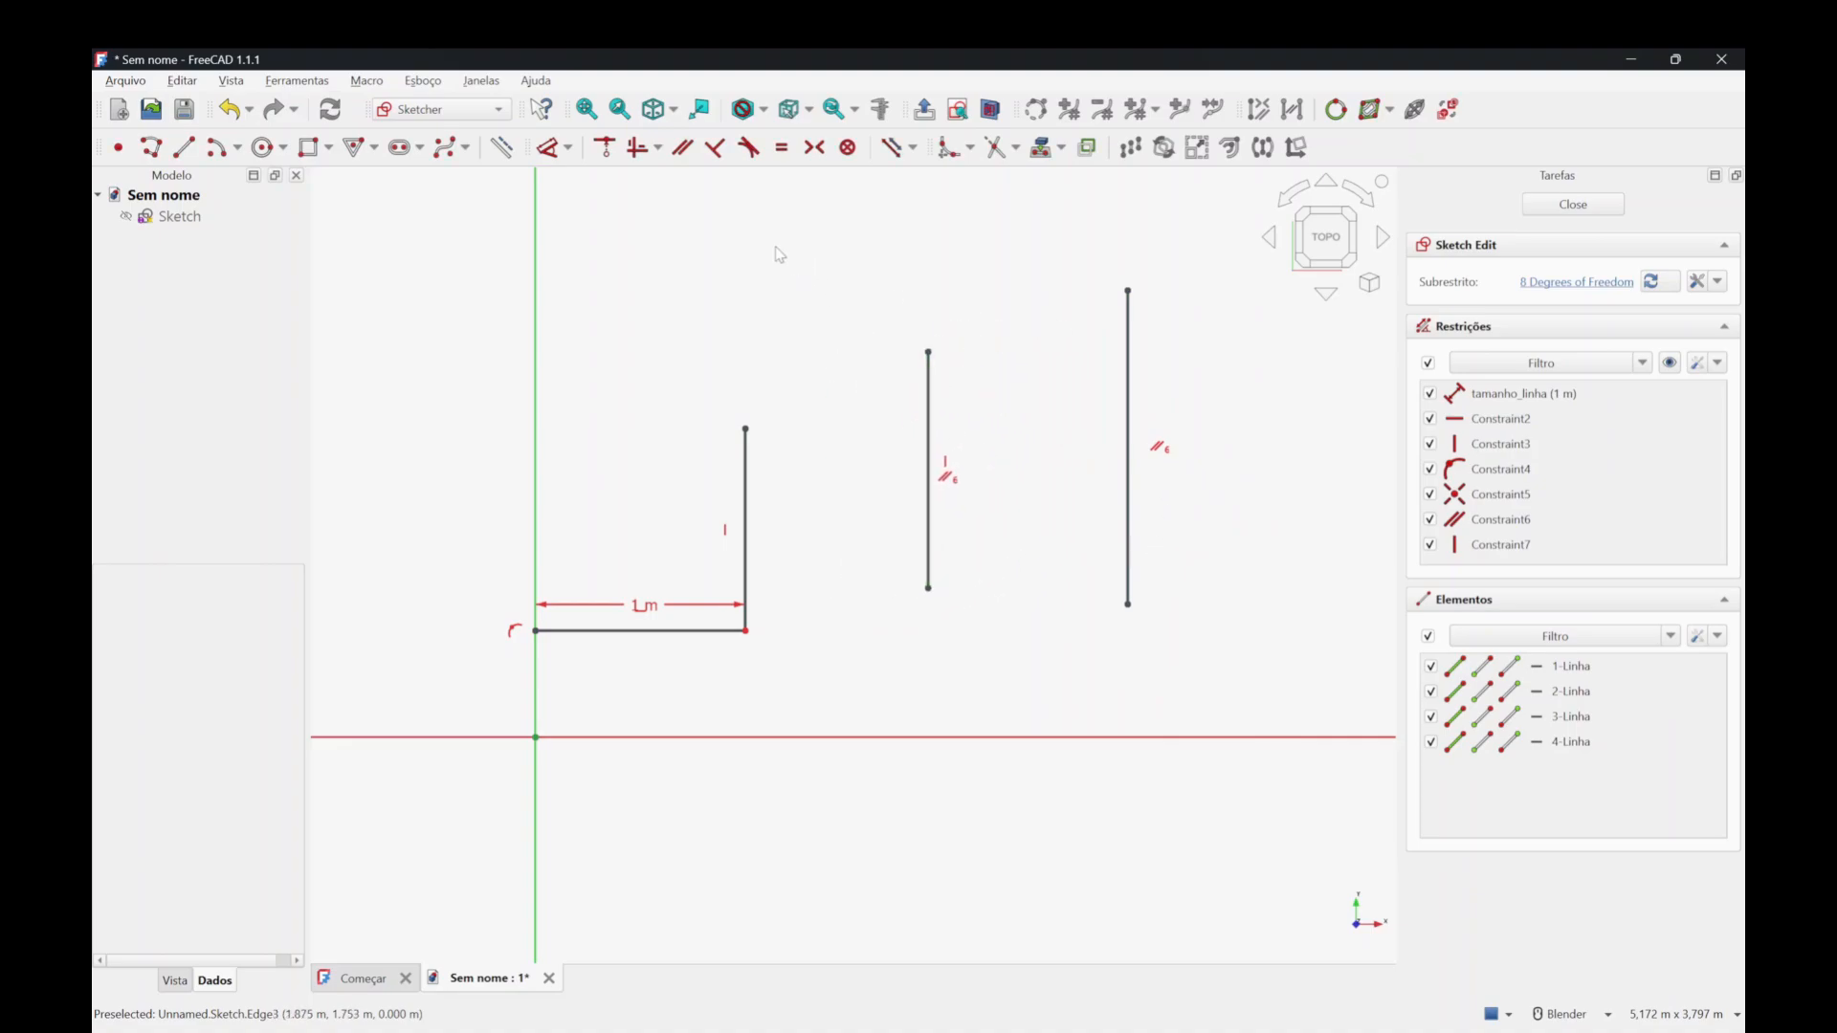
{"action": "left_click_drag", "start_coordinate": [935, 443], "coordinate": [925, 388]}
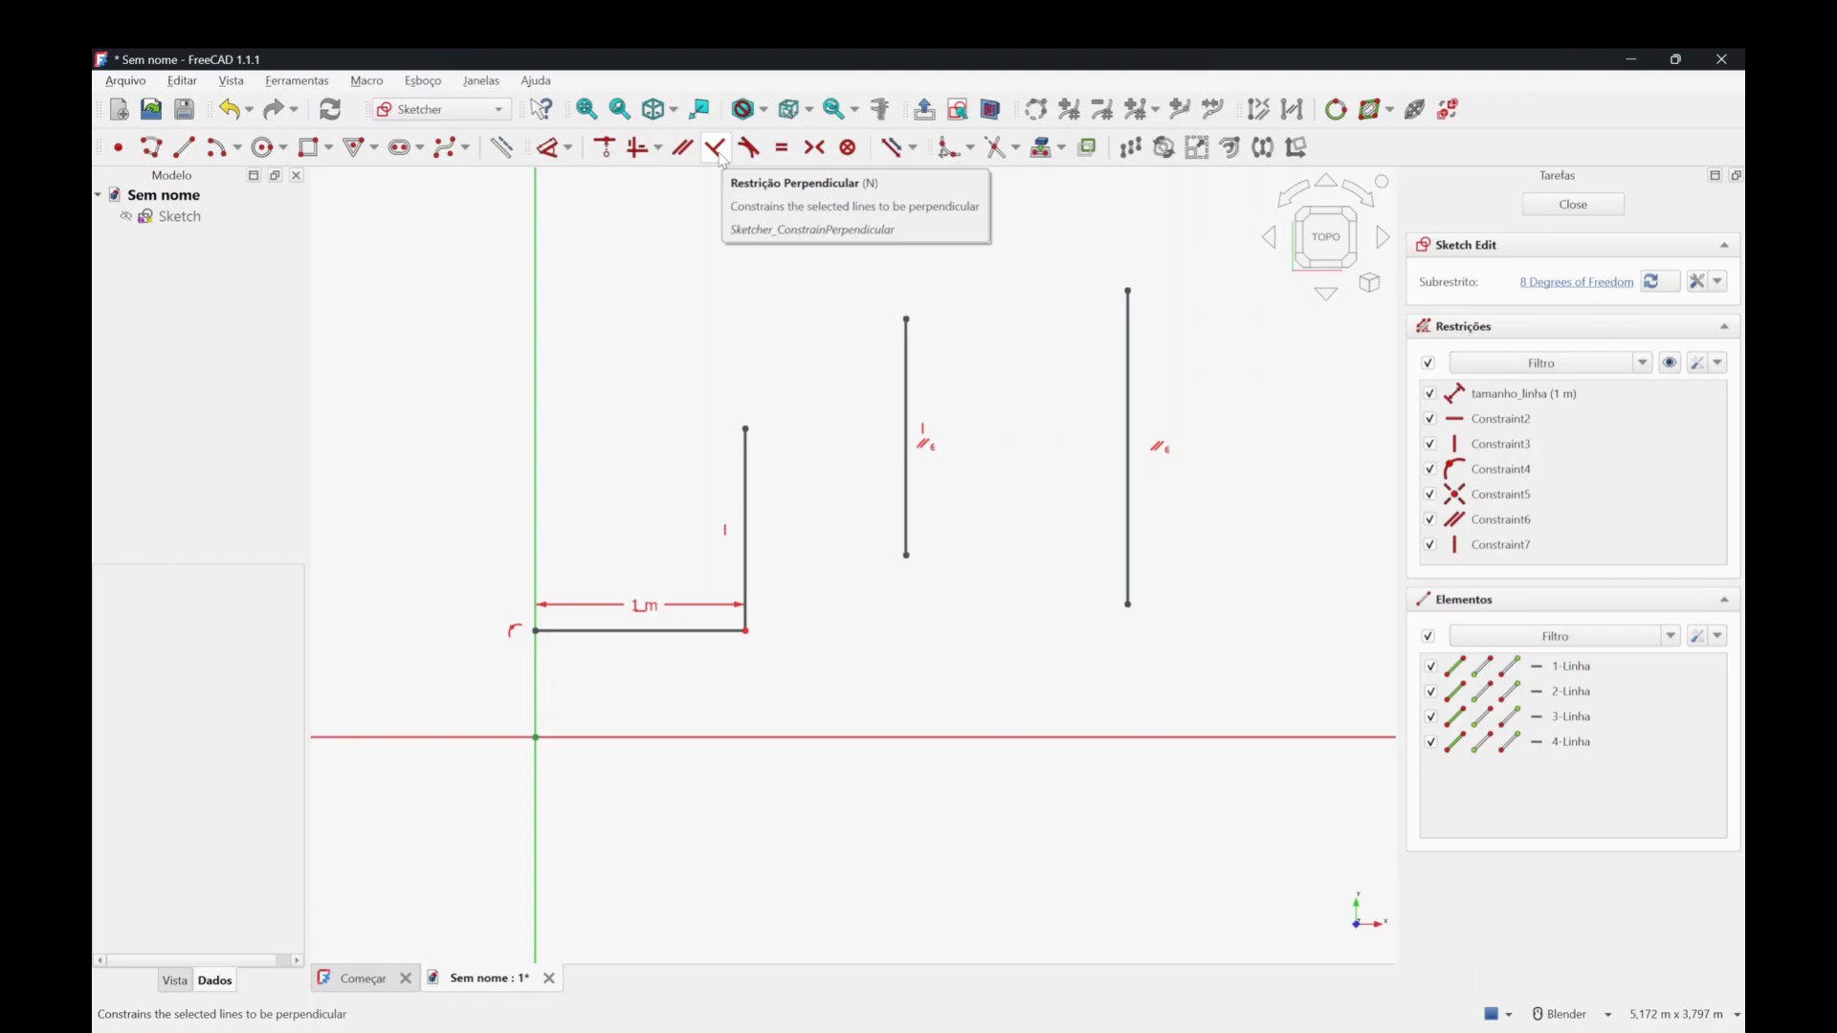
Draw a short line sloping slightly down to the right in the gap between the two parallel vertical lines.
{"action": "left_click", "coordinate": [185, 148]}
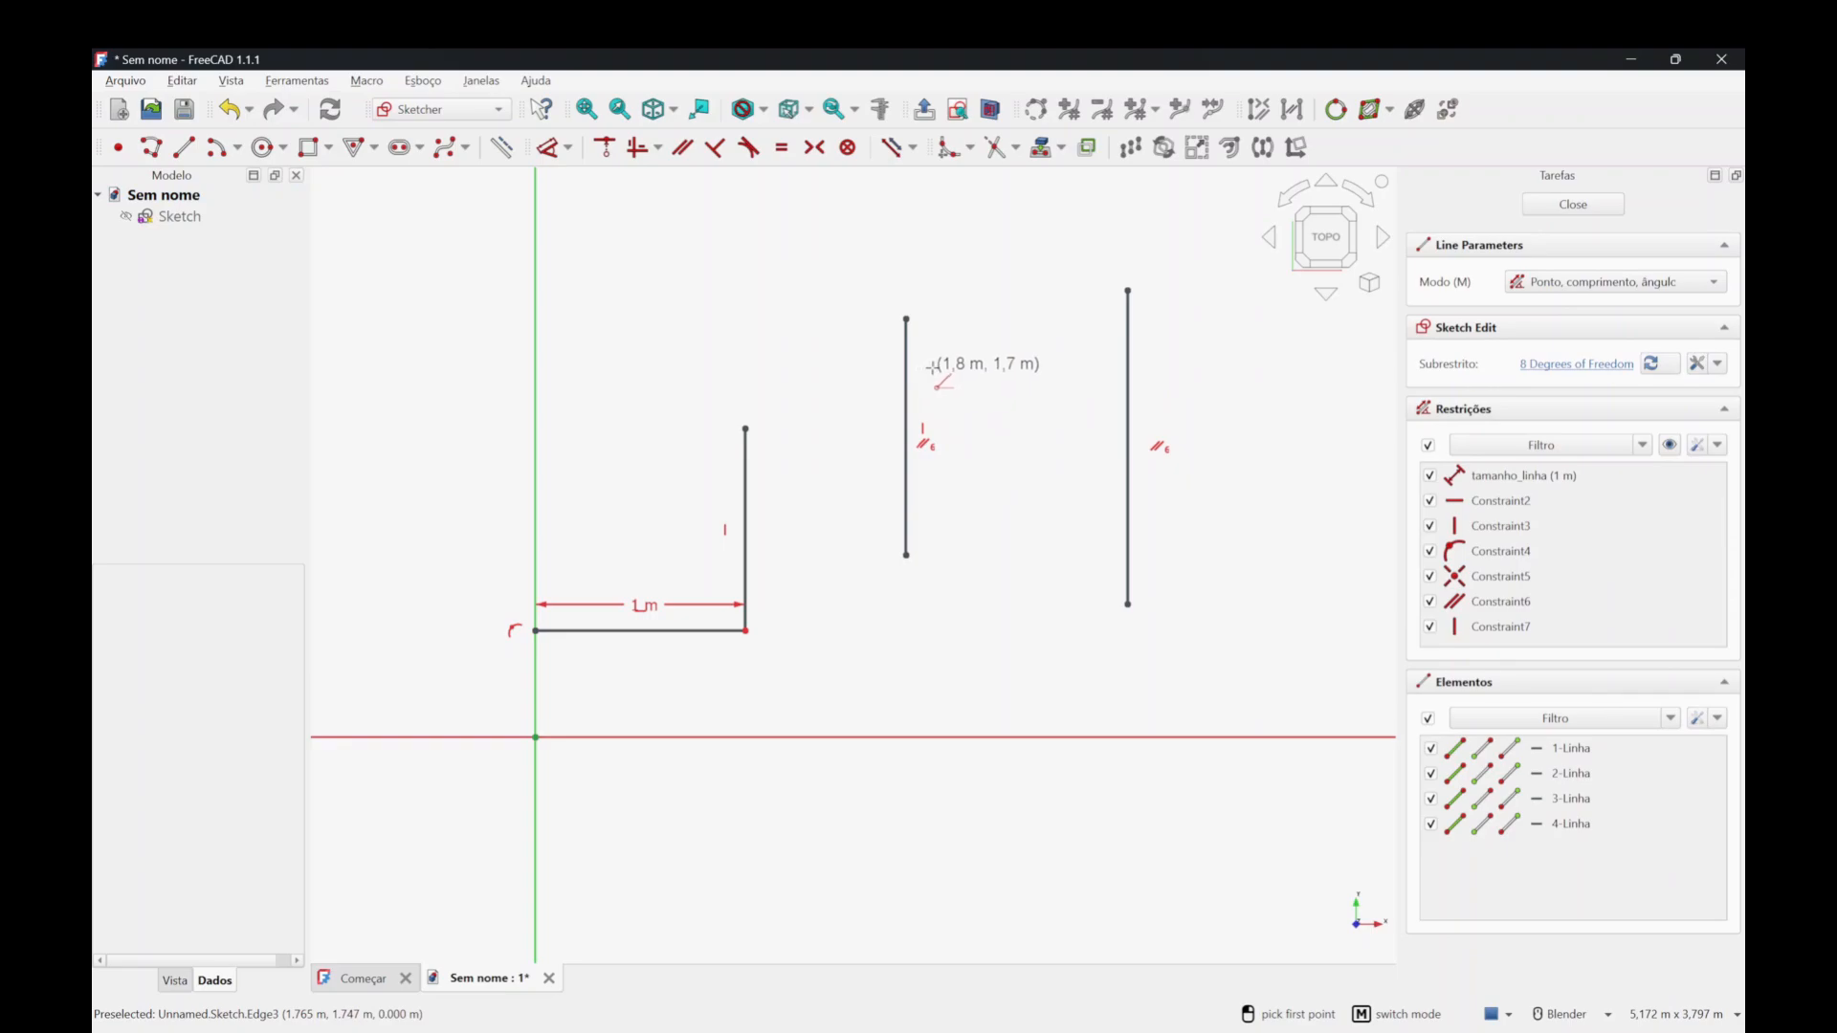
{"action": "left_click", "coordinate": [944, 368]}
{"action": "left_click", "coordinate": [1070, 409]}
{"action": "right_click", "coordinate": [1017, 472]}
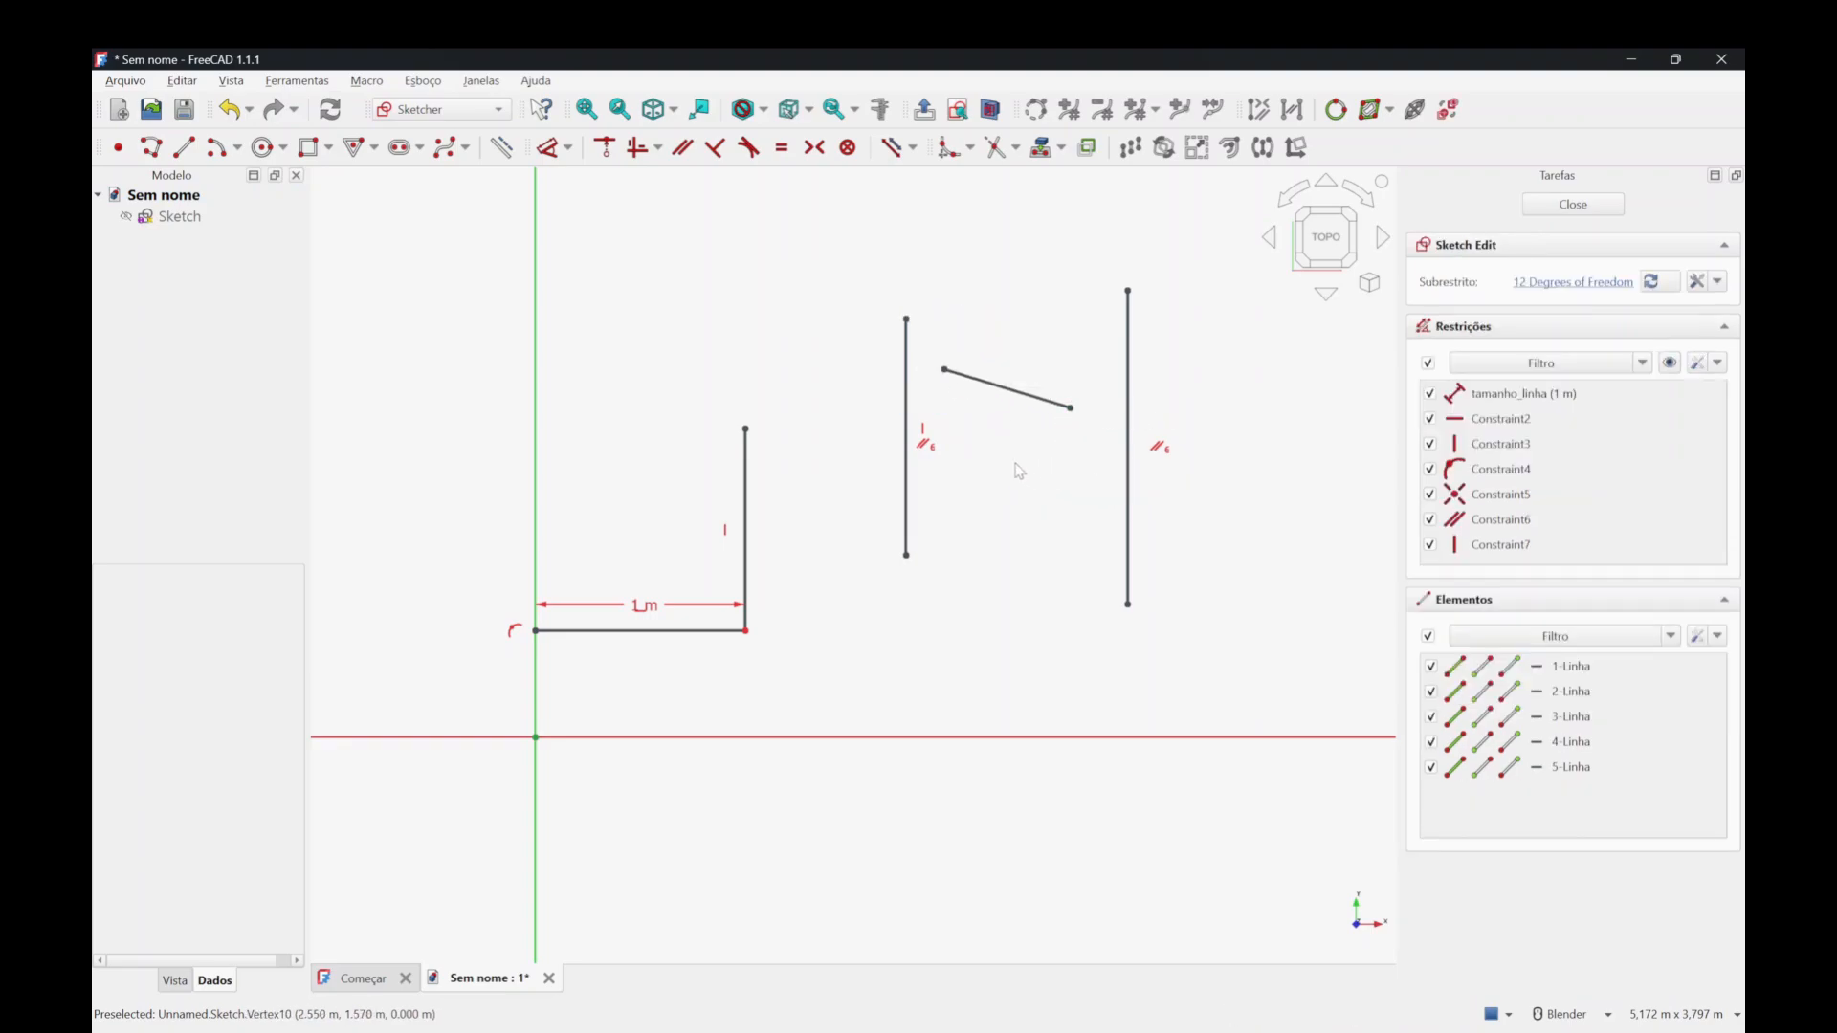
Apply a Perpendicular constraint between the nearer parallel line and the short line, and shift the short line slightly upward.
{"action": "left_click", "coordinate": [909, 388]}
{"action": "left_click", "coordinate": [982, 385]}
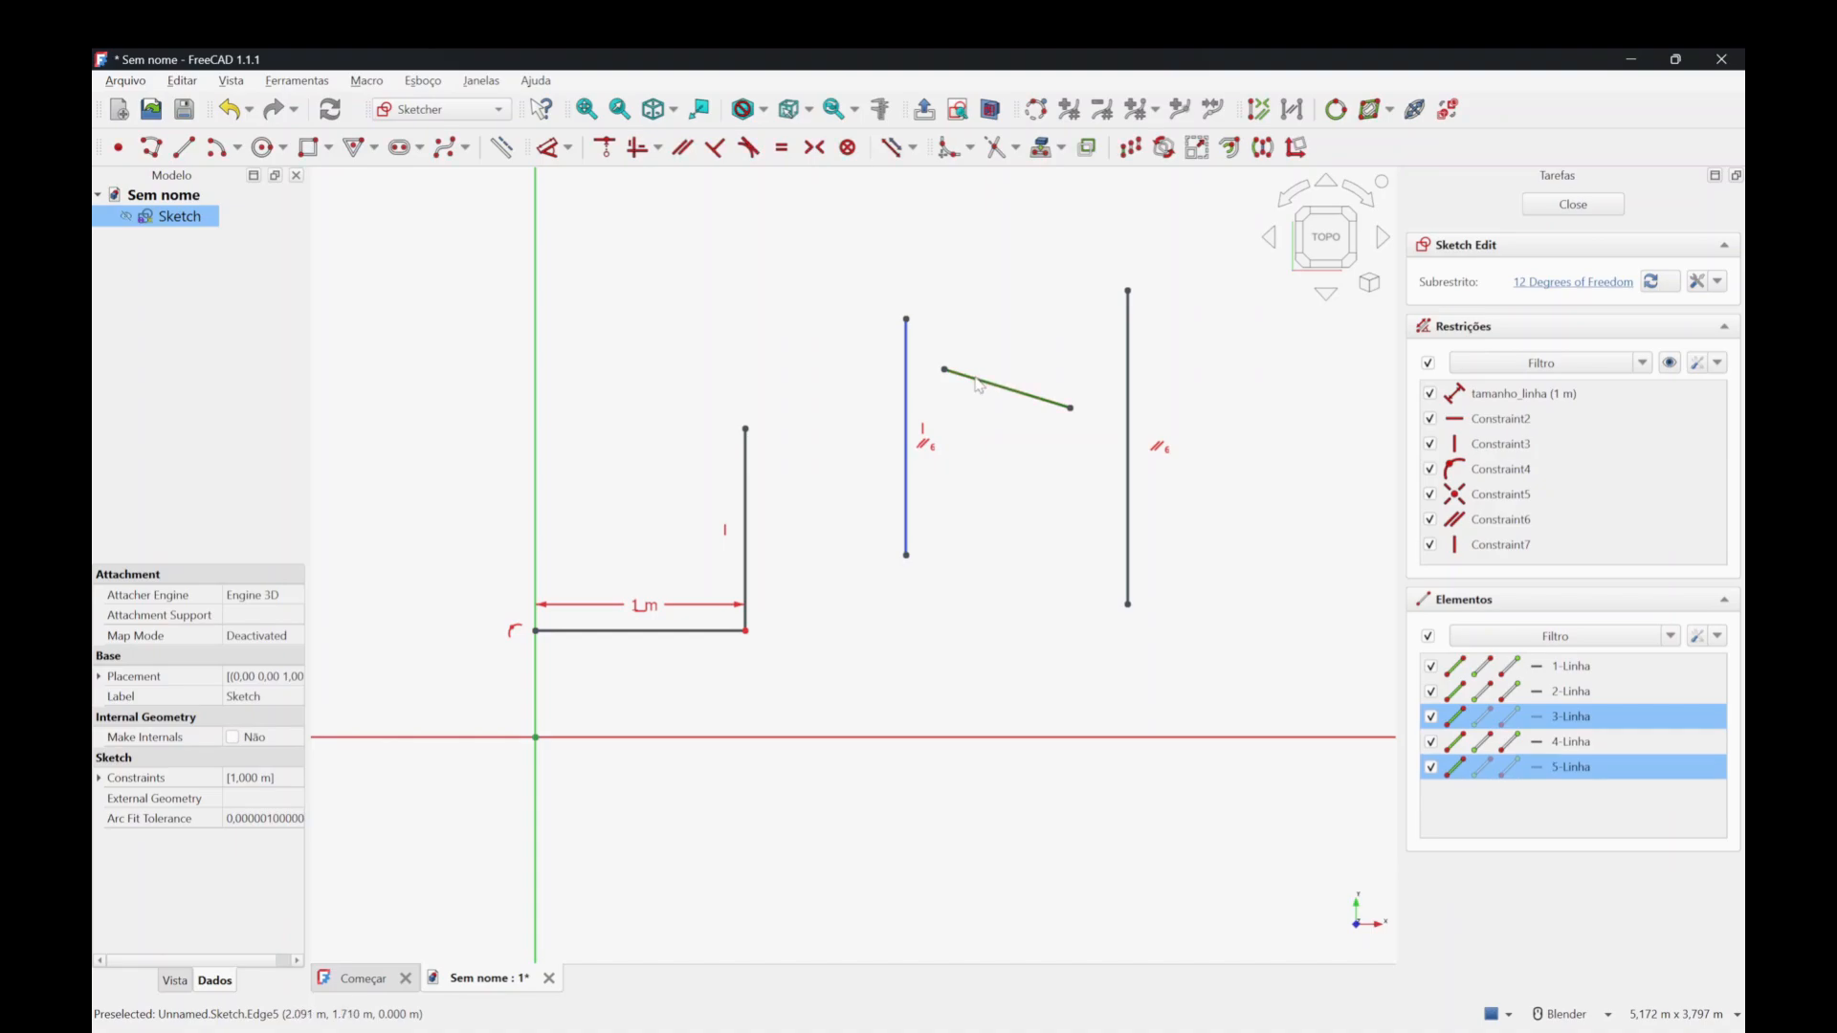
{"action": "left_click", "coordinate": [717, 150]}
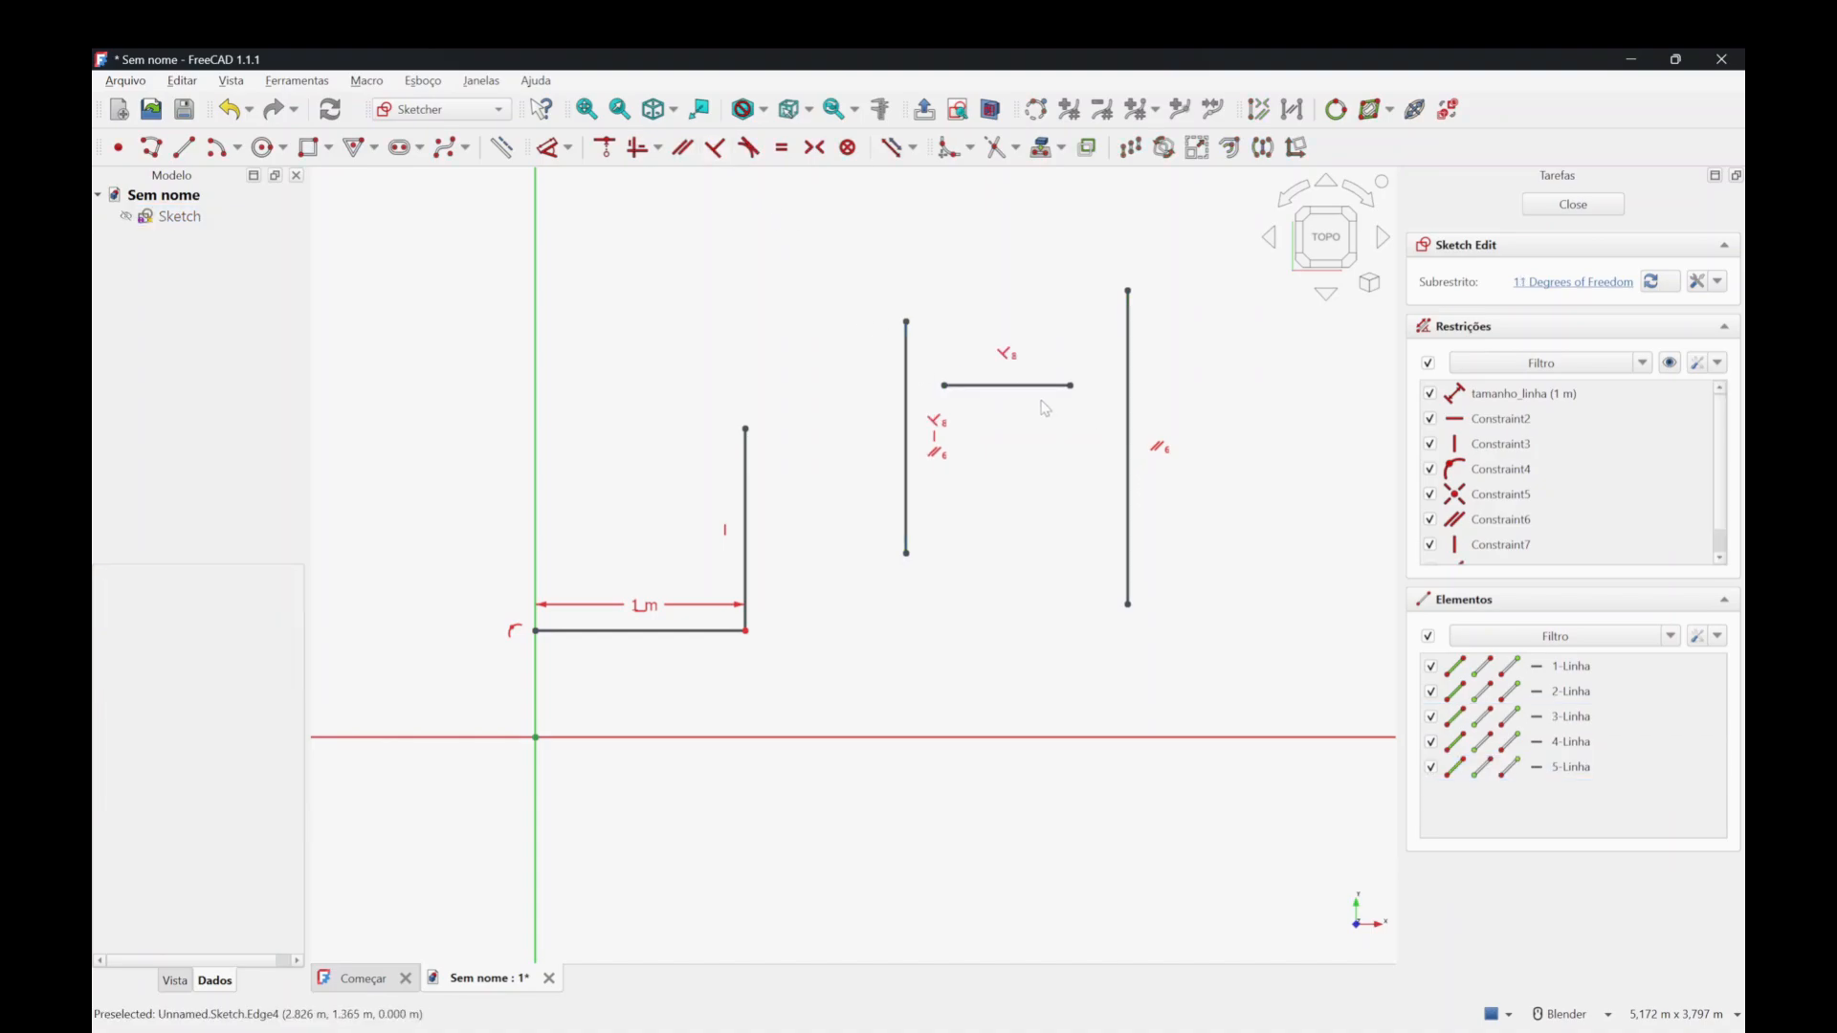
{"action": "left_click_drag", "start_coordinate": [1017, 398], "coordinate": [1017, 379]}
Delete the vertical constraint from the nearer parallel line and swing its upper endpoint far left and back to a slight tilt.
{"action": "left_click", "coordinate": [937, 444]}
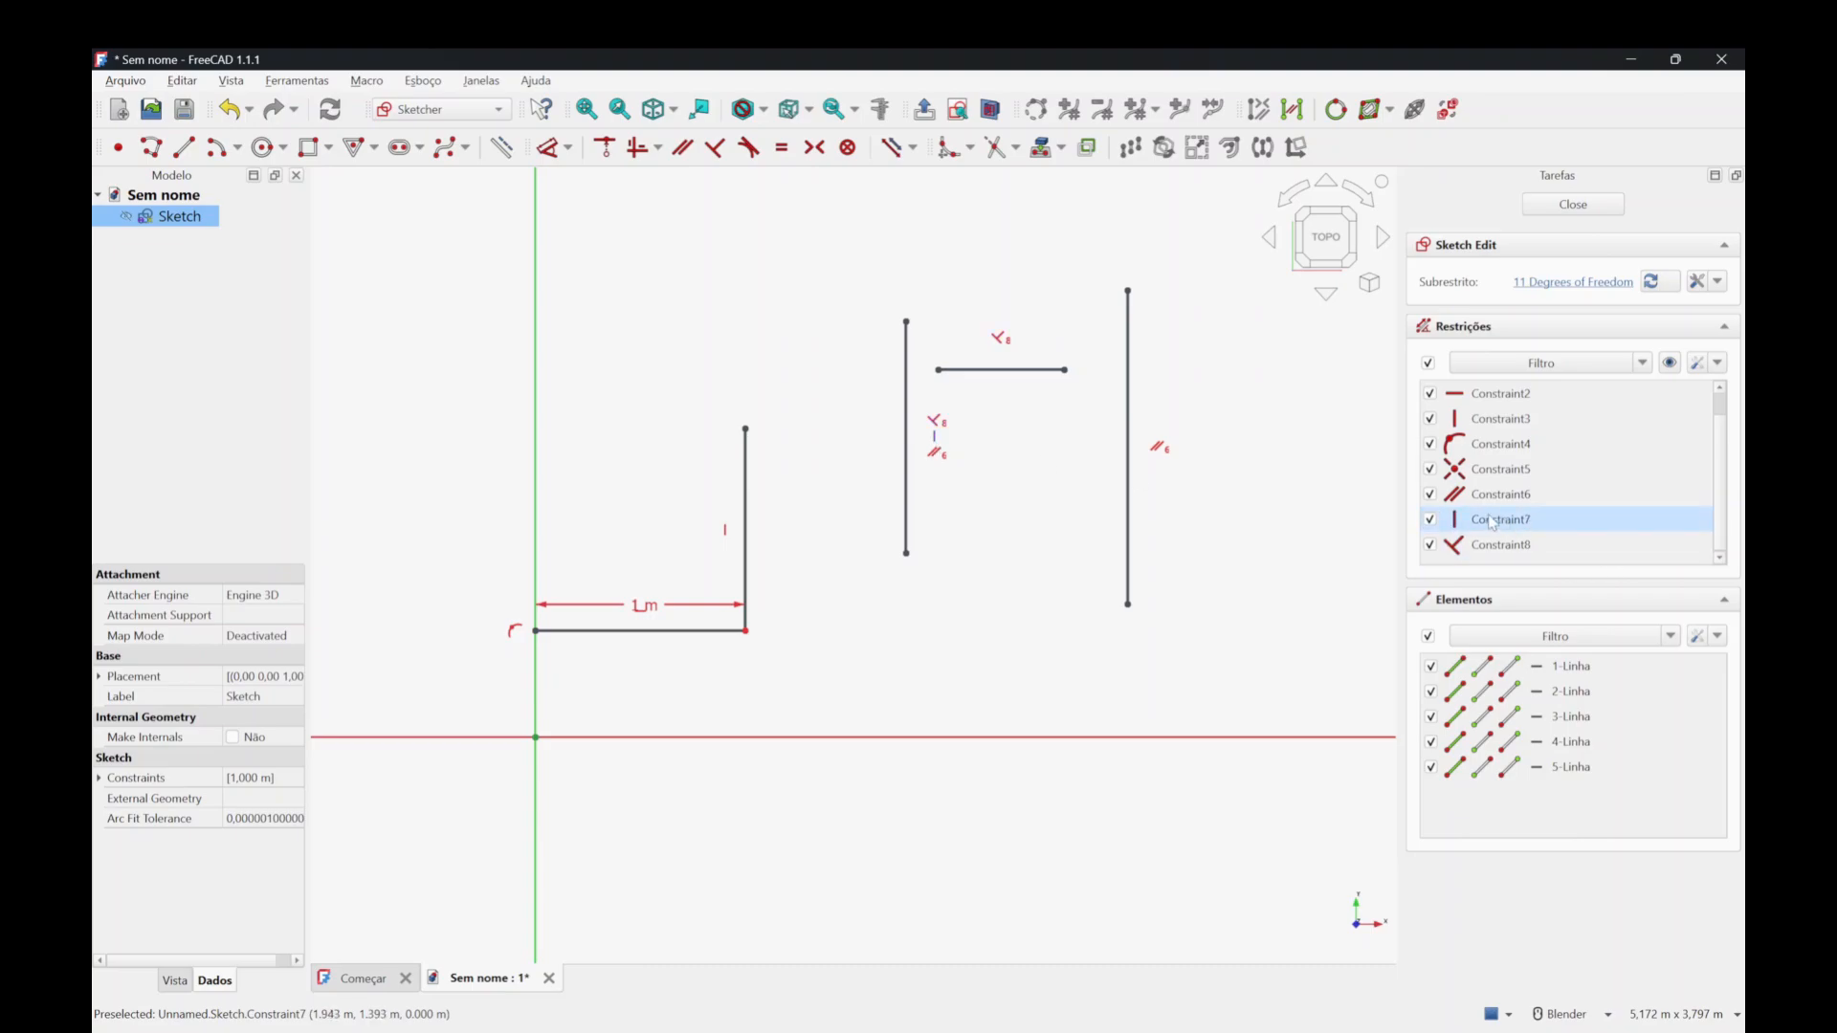
{"action": "key", "text": "Delete"}
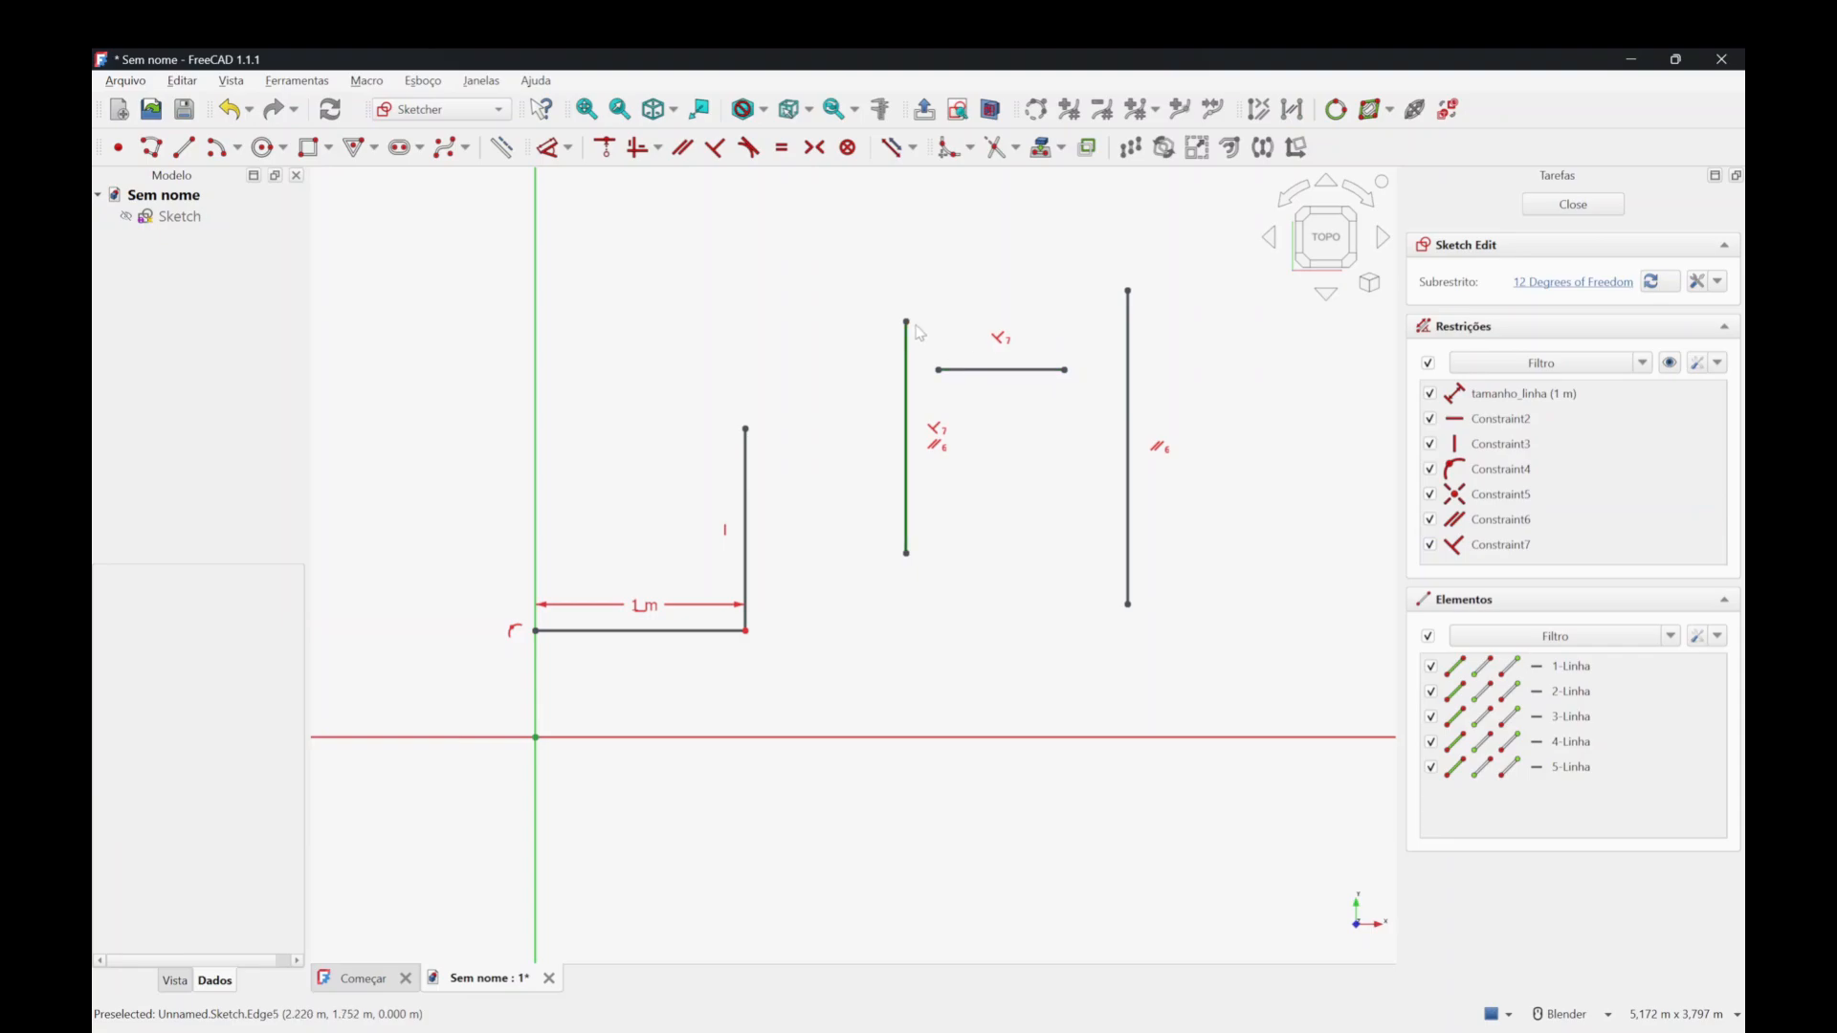
{"action": "left_click_drag", "start_coordinate": [906, 322], "coordinate": [652, 417]}
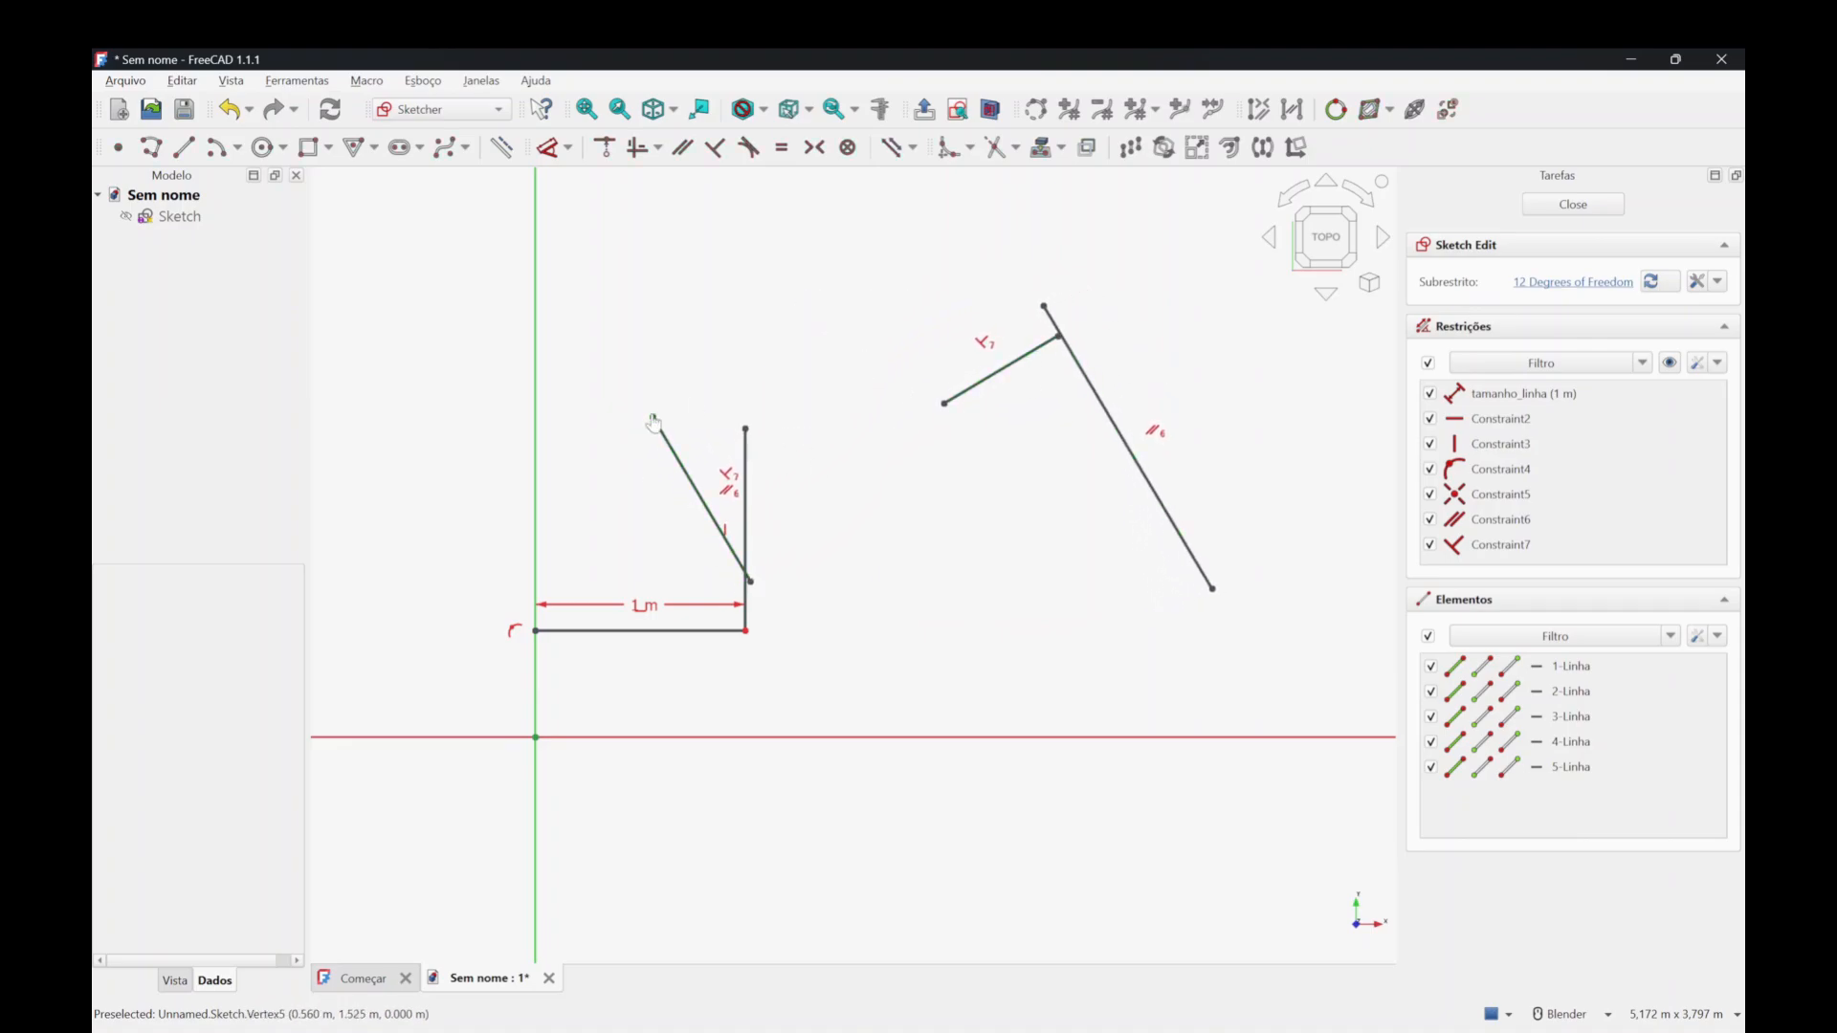
{"action": "left_click_drag", "start_coordinate": [653, 417], "coordinate": [895, 314]}
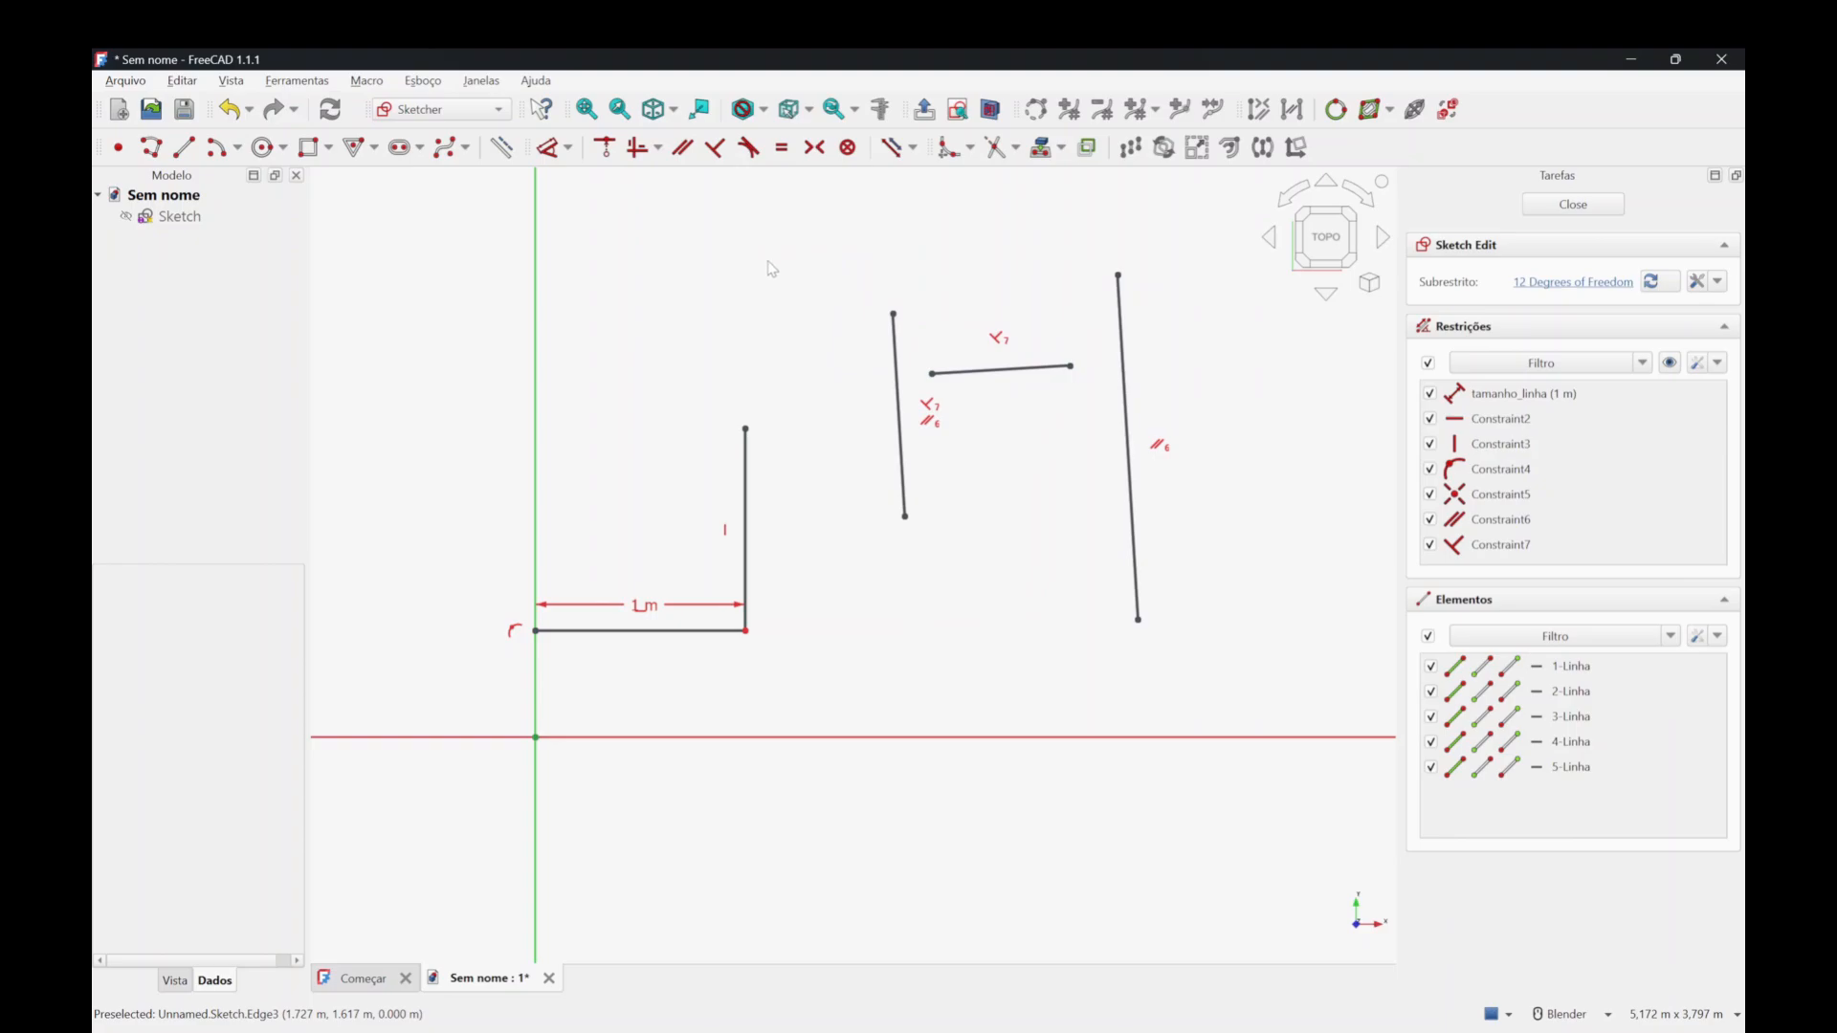
Draw a horizontal line above the existing geometry and a separate line to its right sloping gently down.
{"action": "scroll", "coordinate": [687, 349], "scroll_direction": "down", "scroll_amount": 3}
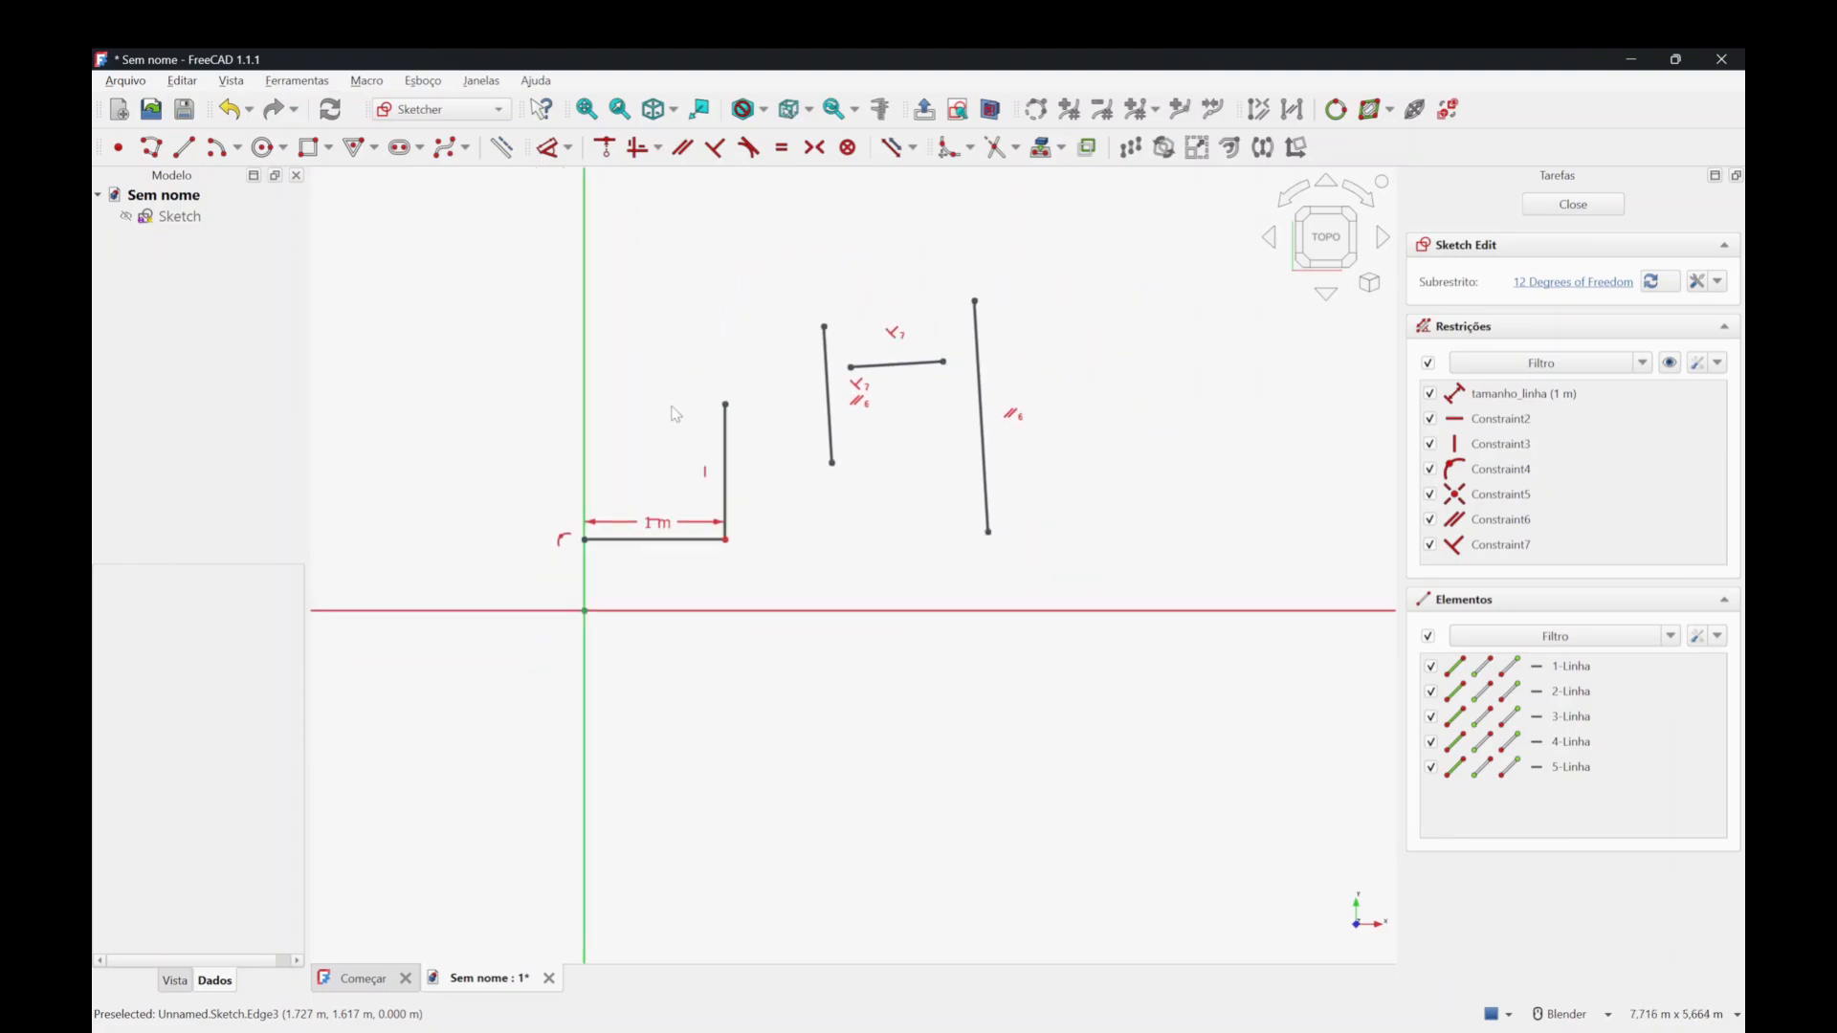
{"action": "scroll", "coordinate": [904, 259], "scroll_direction": "up", "scroll_amount": 3}
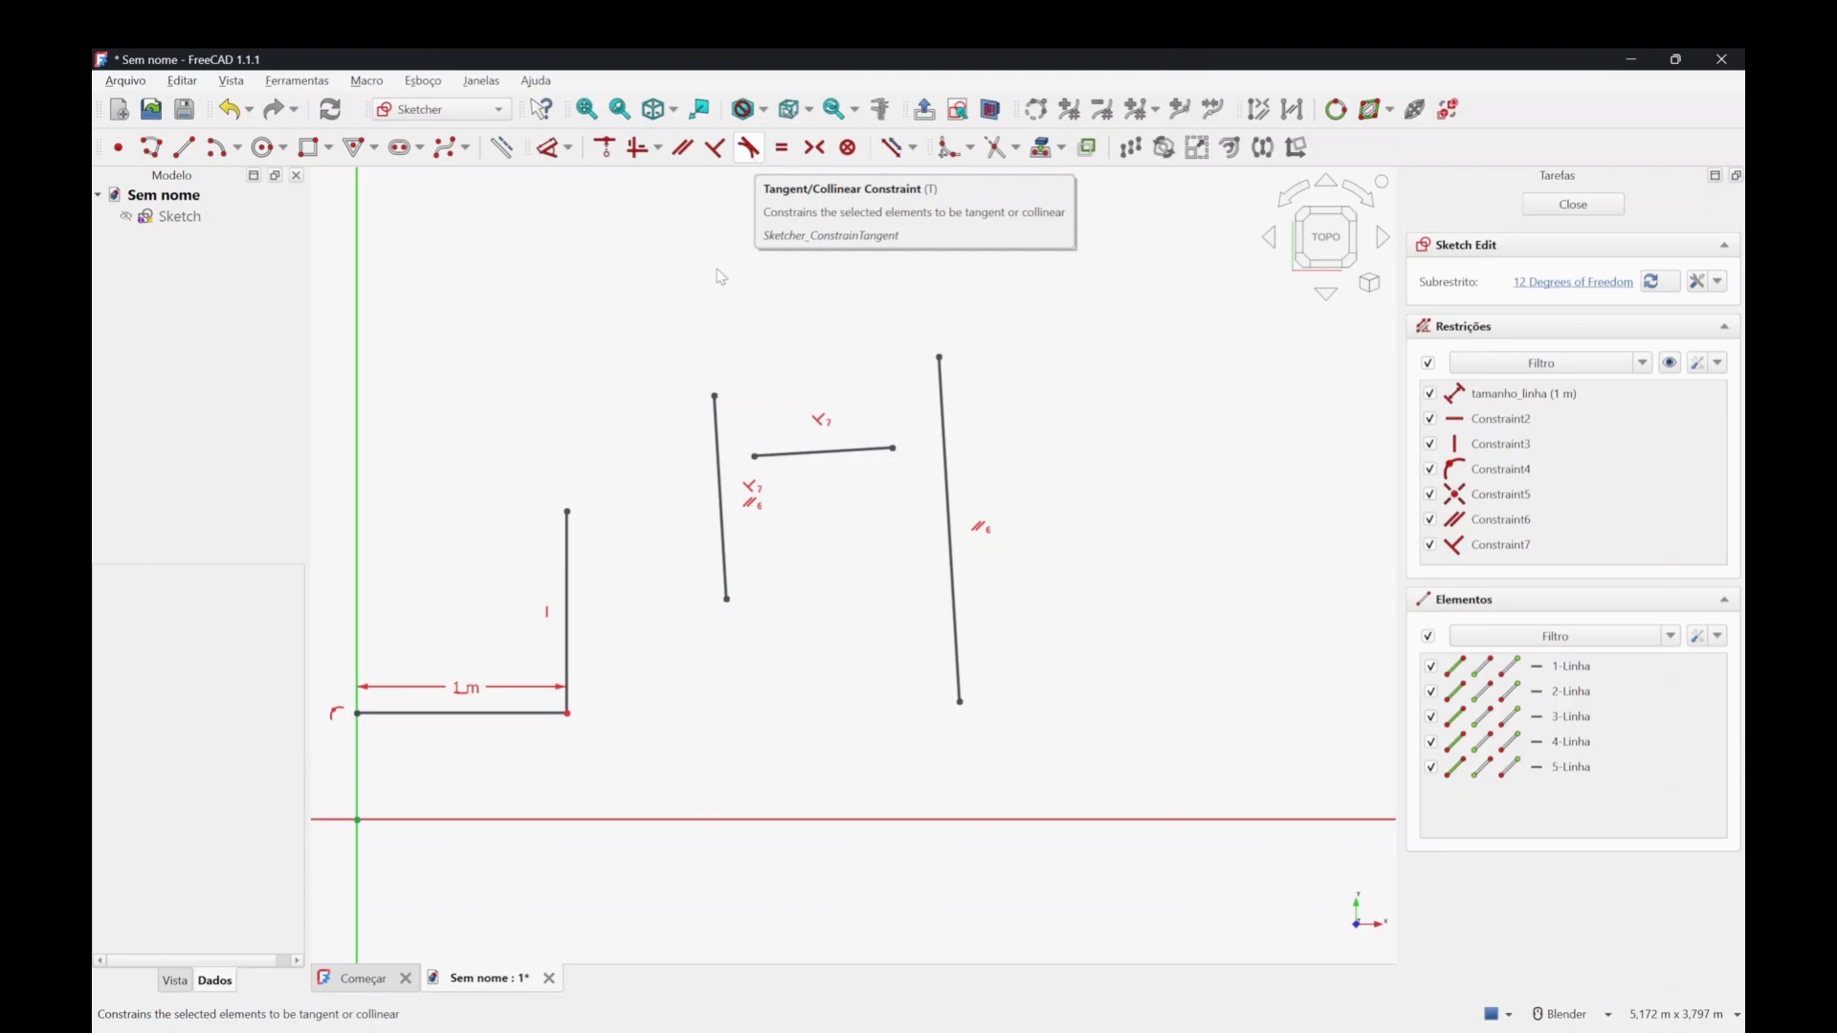
{"action": "scroll", "coordinate": [750, 465], "scroll_direction": "down", "scroll_amount": 6}
{"action": "scroll", "coordinate": [801, 354], "scroll_direction": "up", "scroll_amount": 4}
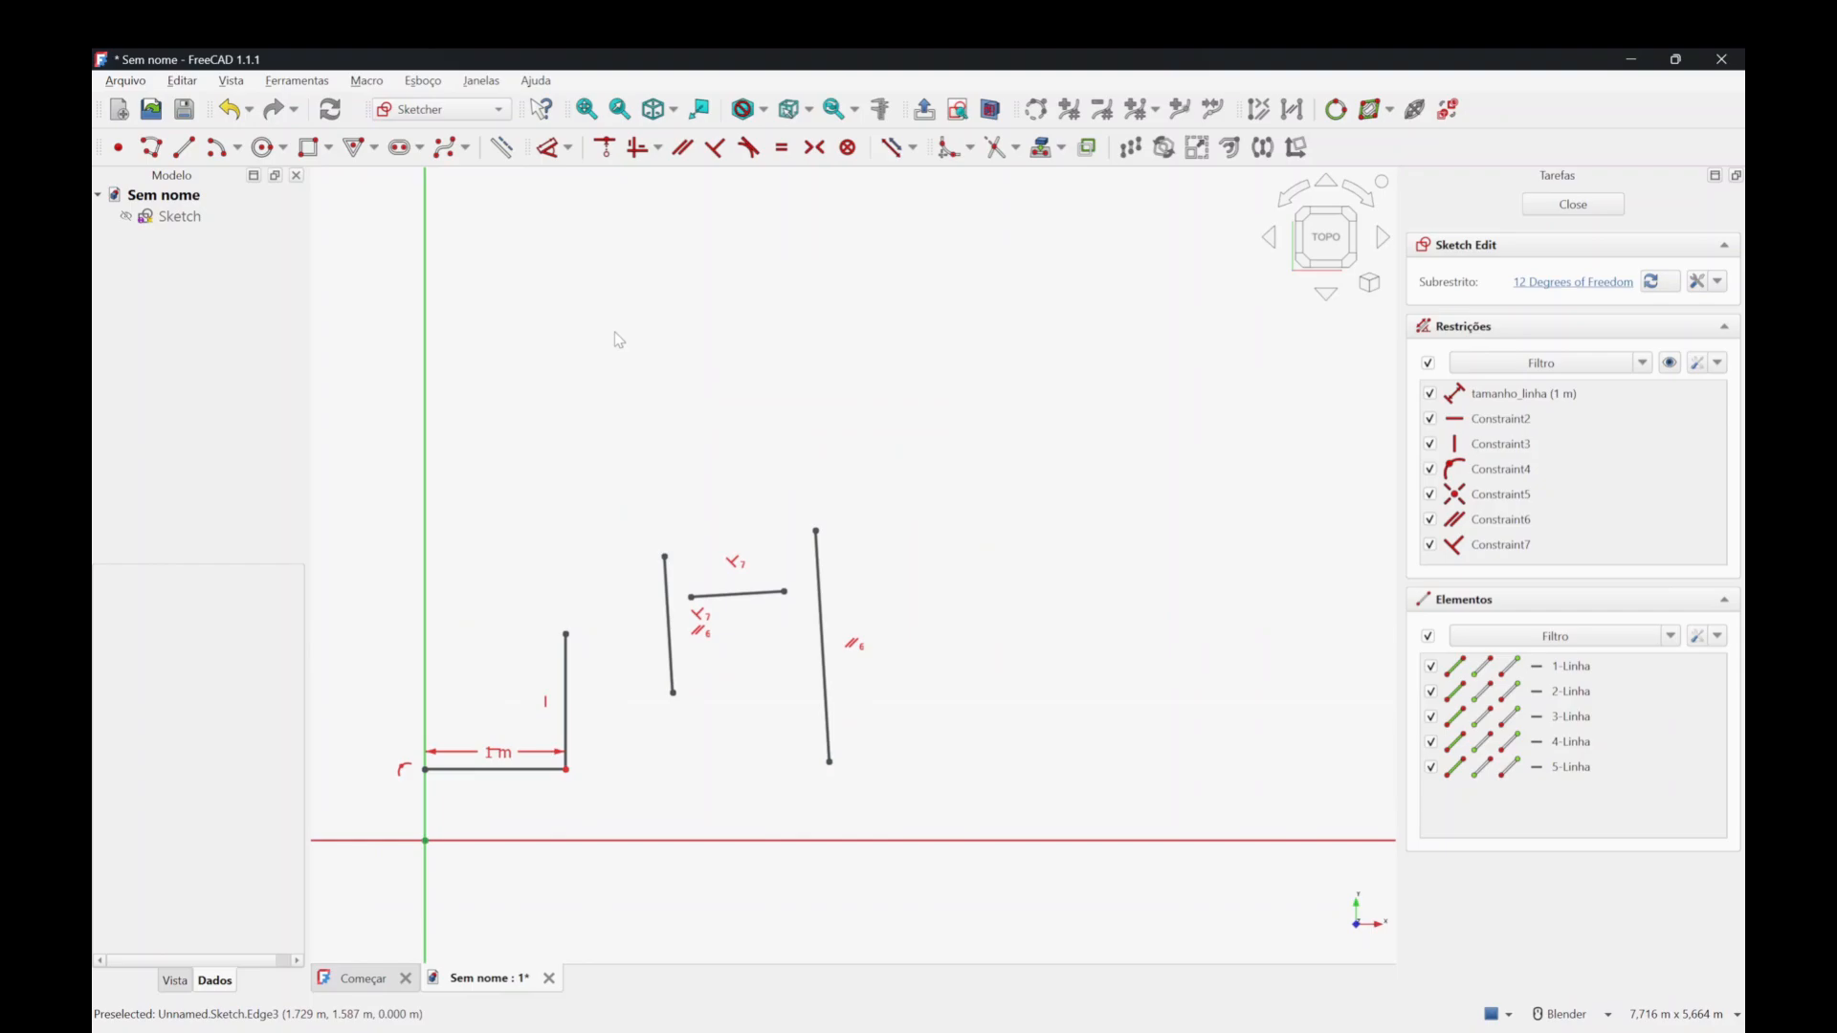
{"action": "left_click", "coordinate": [183, 147]}
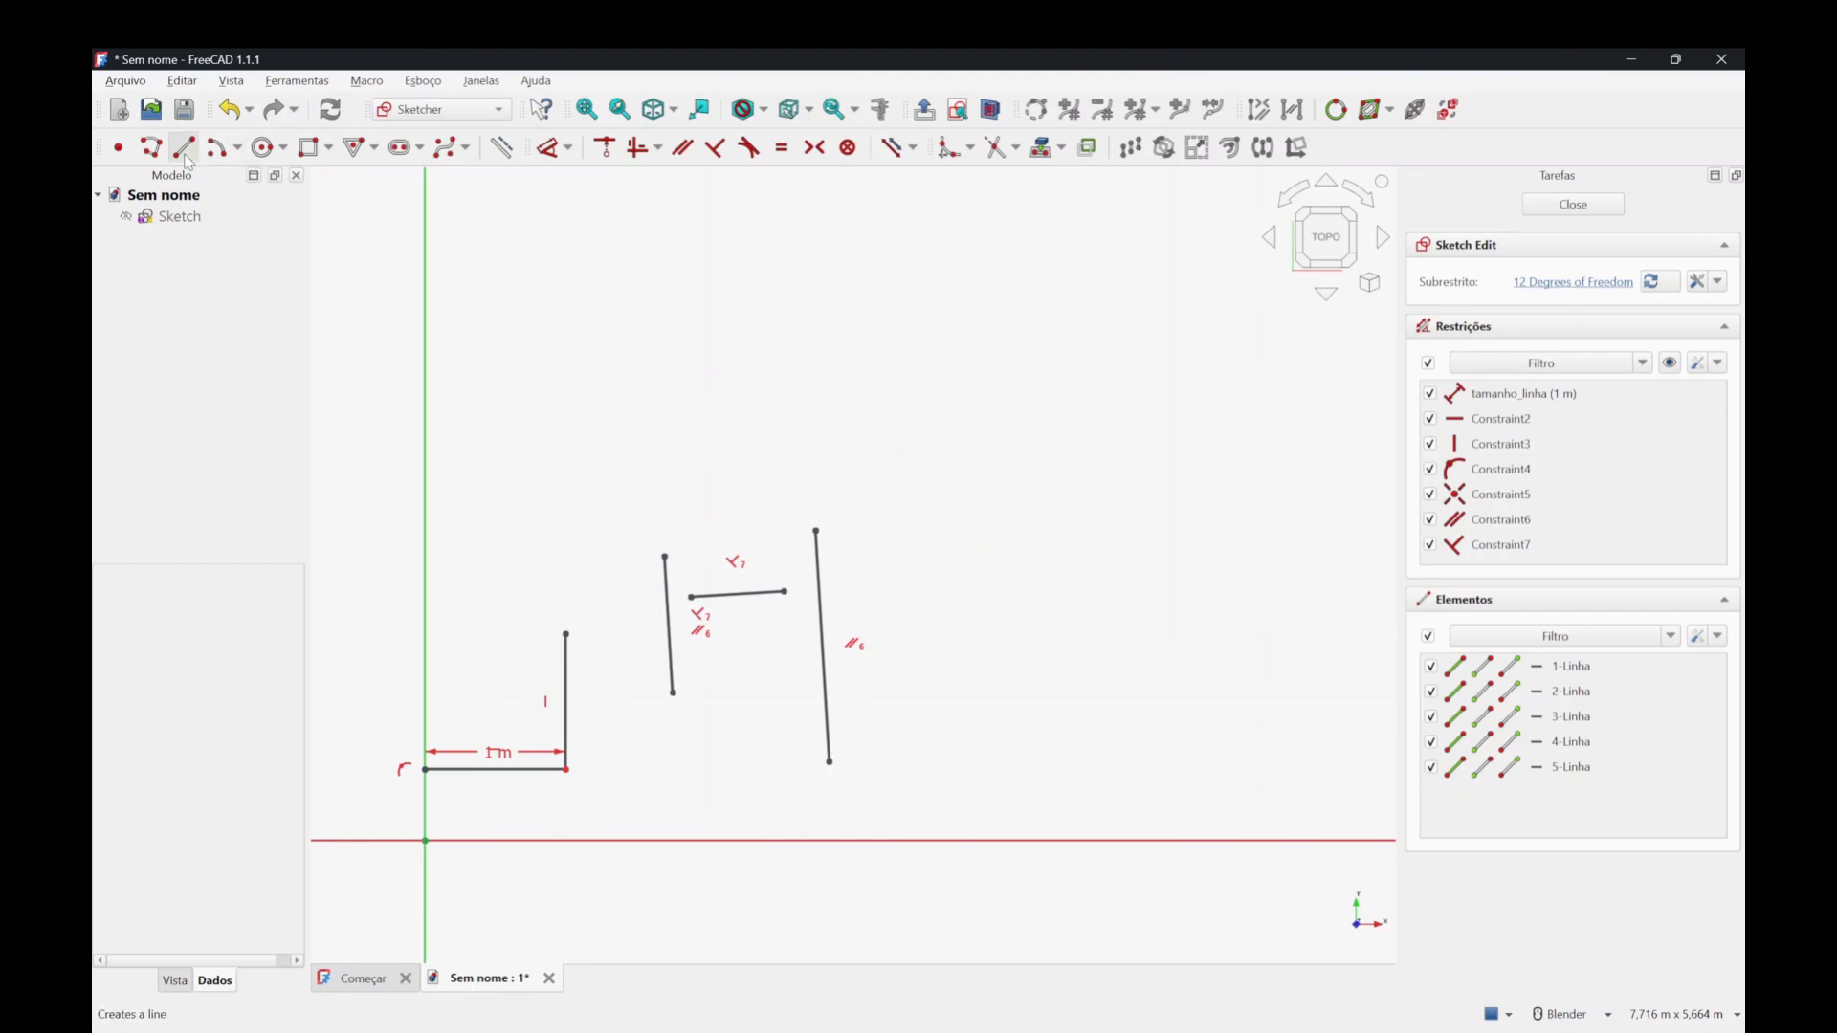
{"action": "left_click", "coordinate": [600, 420]}
{"action": "left_click", "coordinate": [829, 421]}
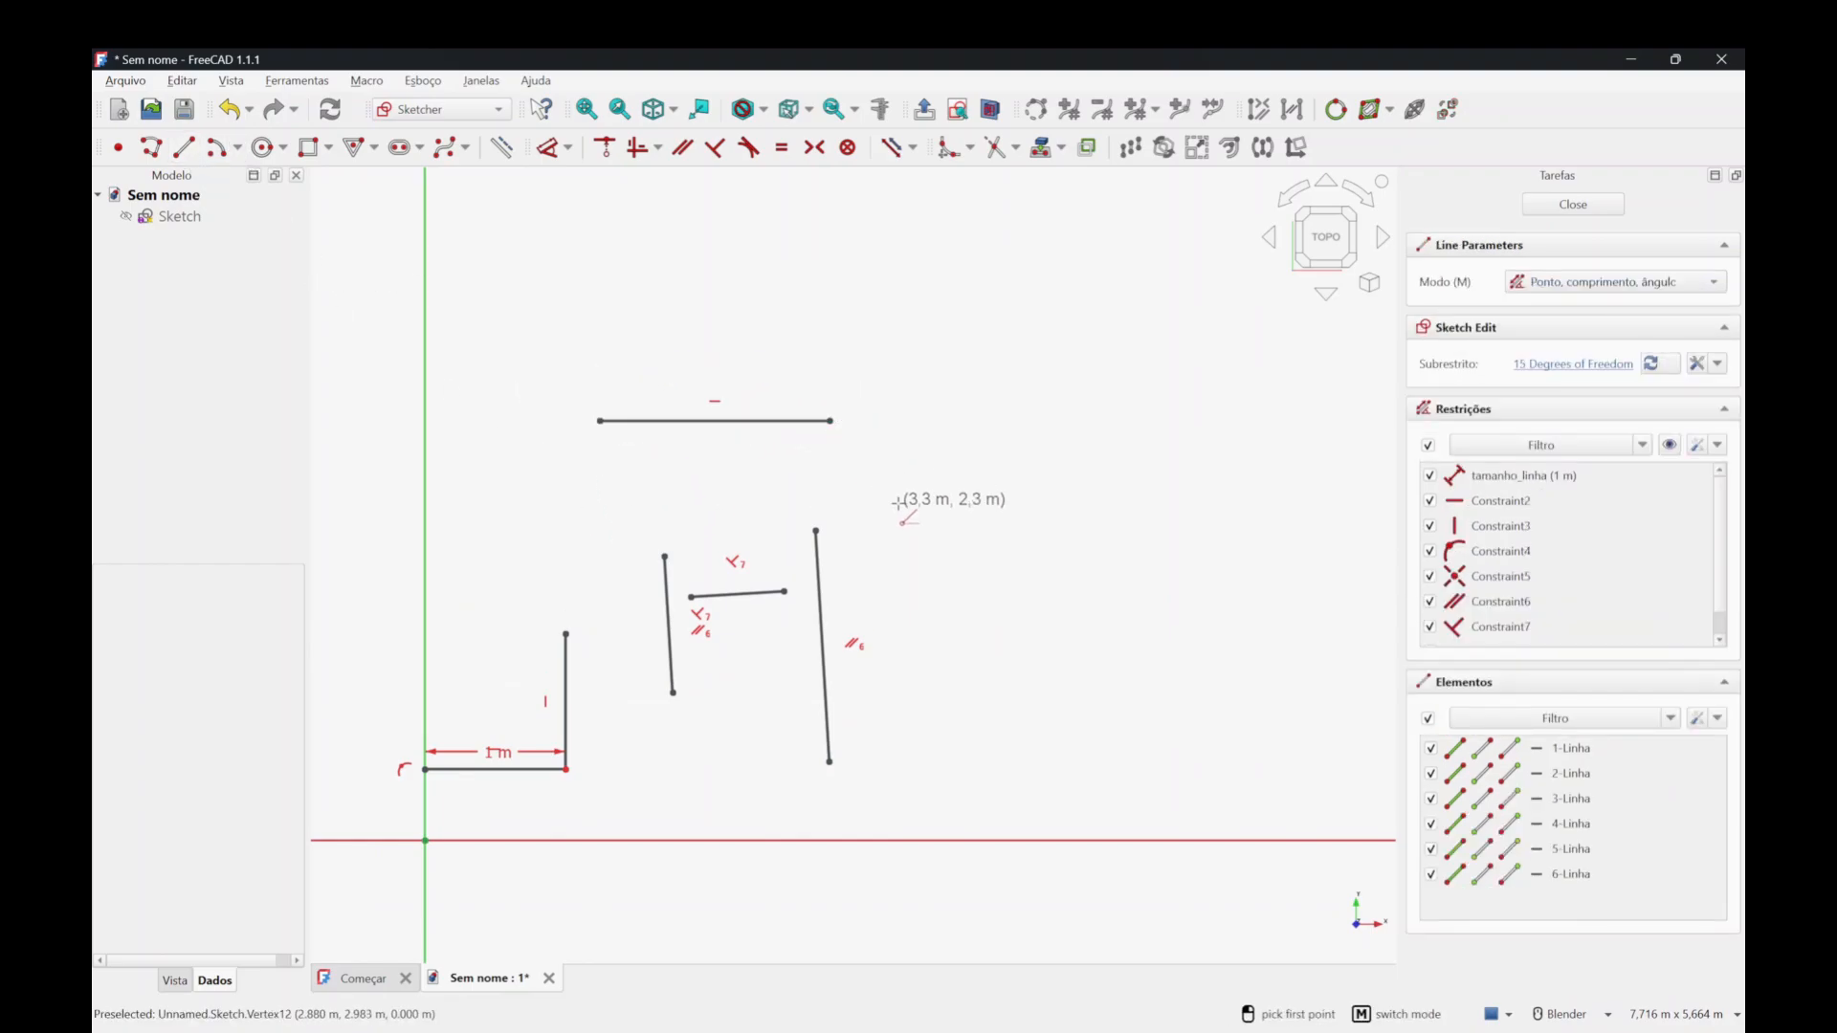
{"action": "left_click", "coordinate": [968, 419]}
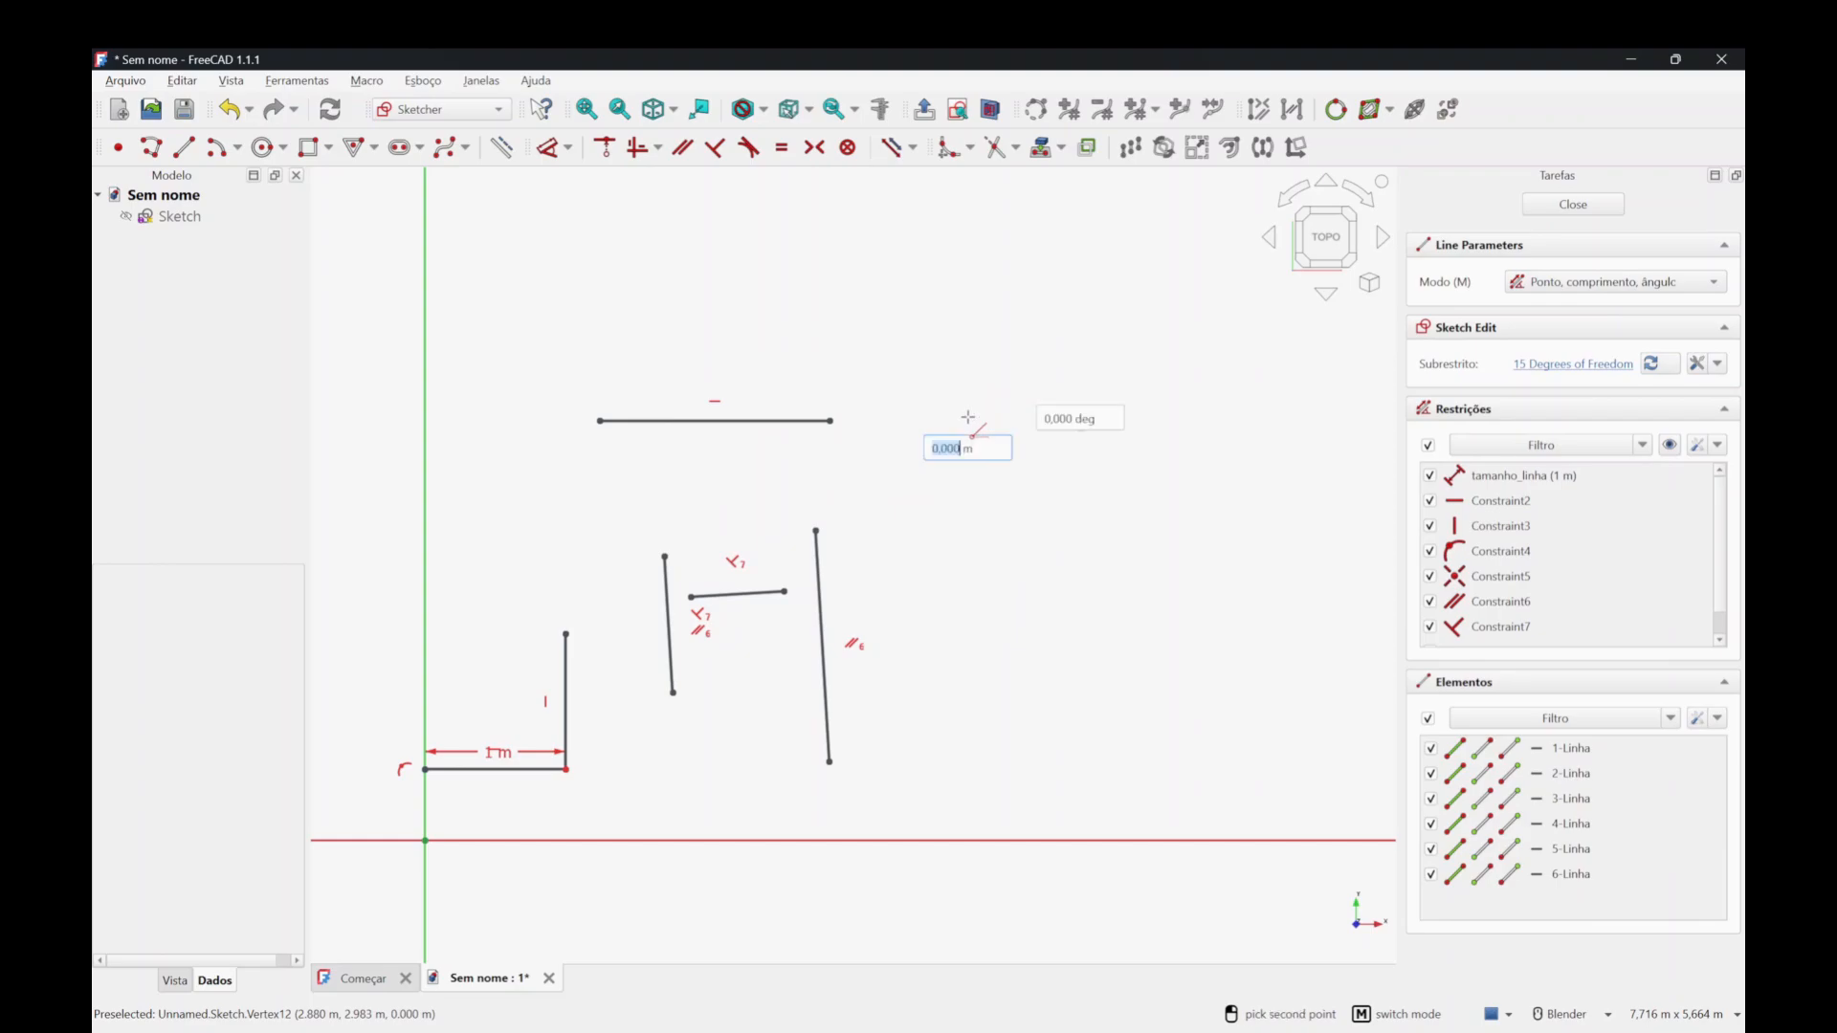
{"action": "left_click", "coordinate": [1168, 456]}
{"action": "key", "text": "Escape"}
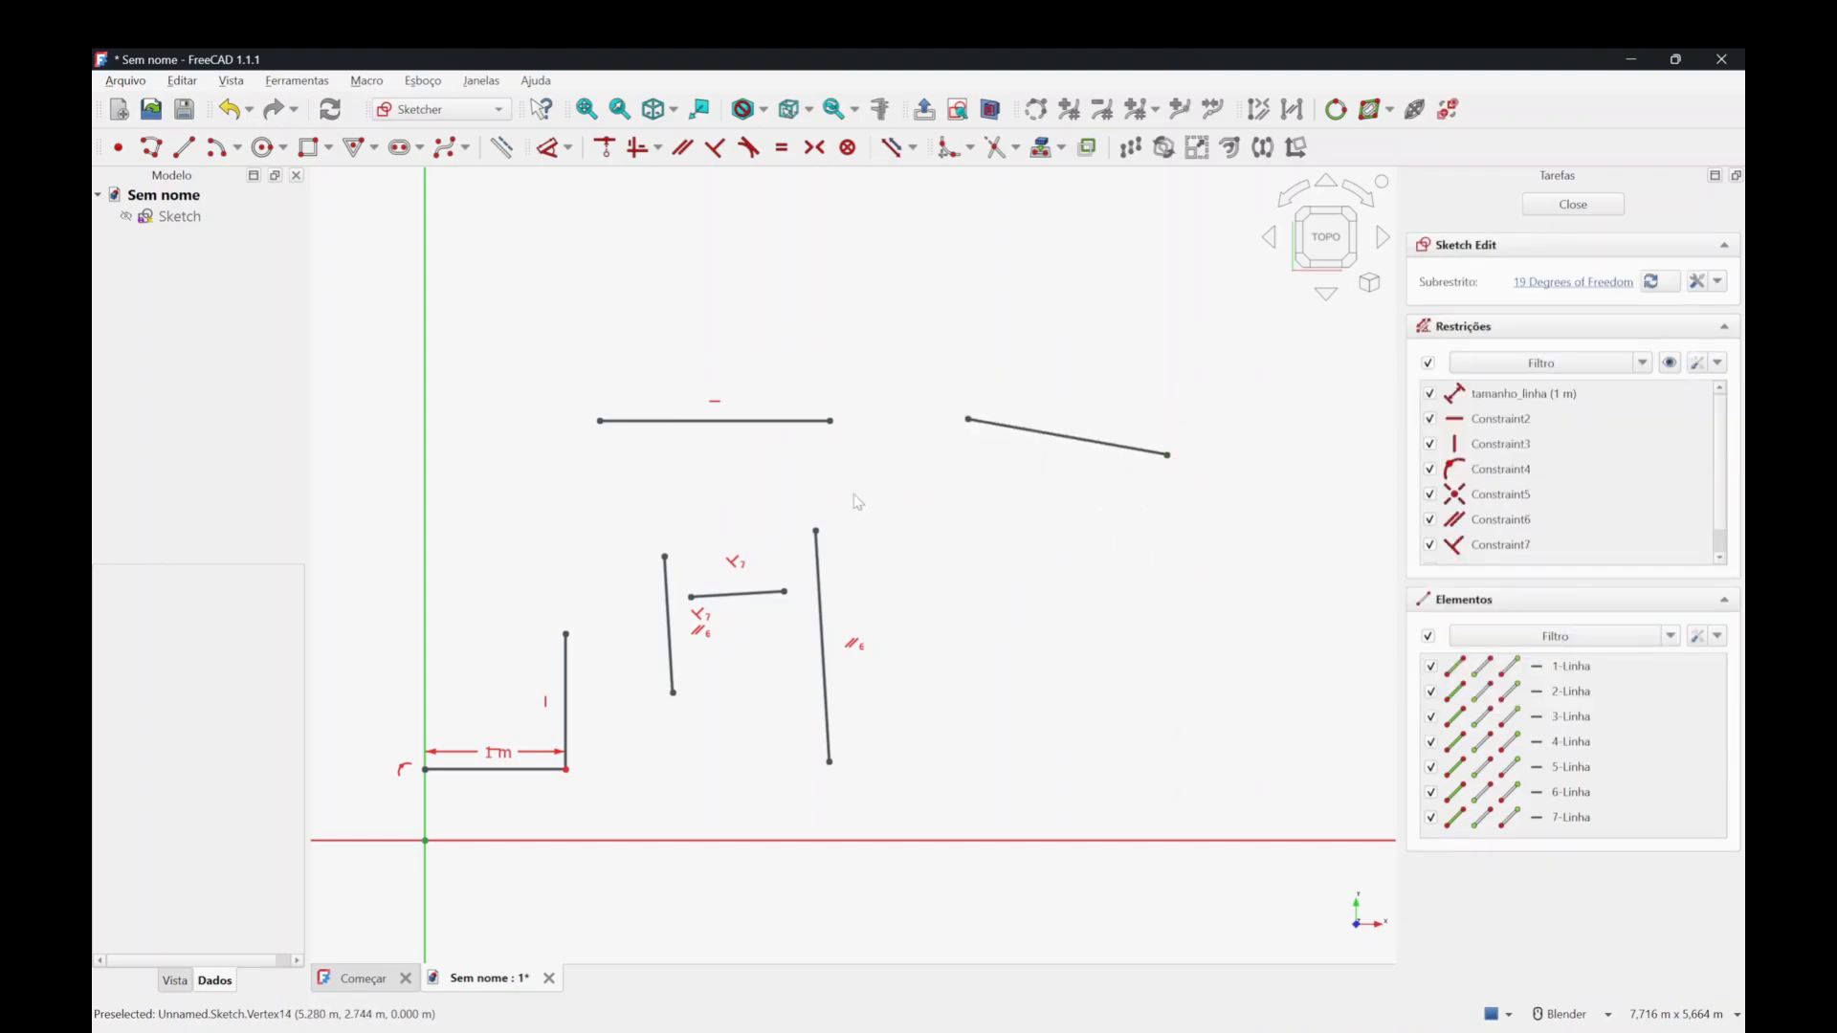
Make the two upper lines collinear with the Tangent/Collinear constraint, shorten the first line and move the second closer and lower.
{"action": "left_click", "coordinate": [771, 422]}
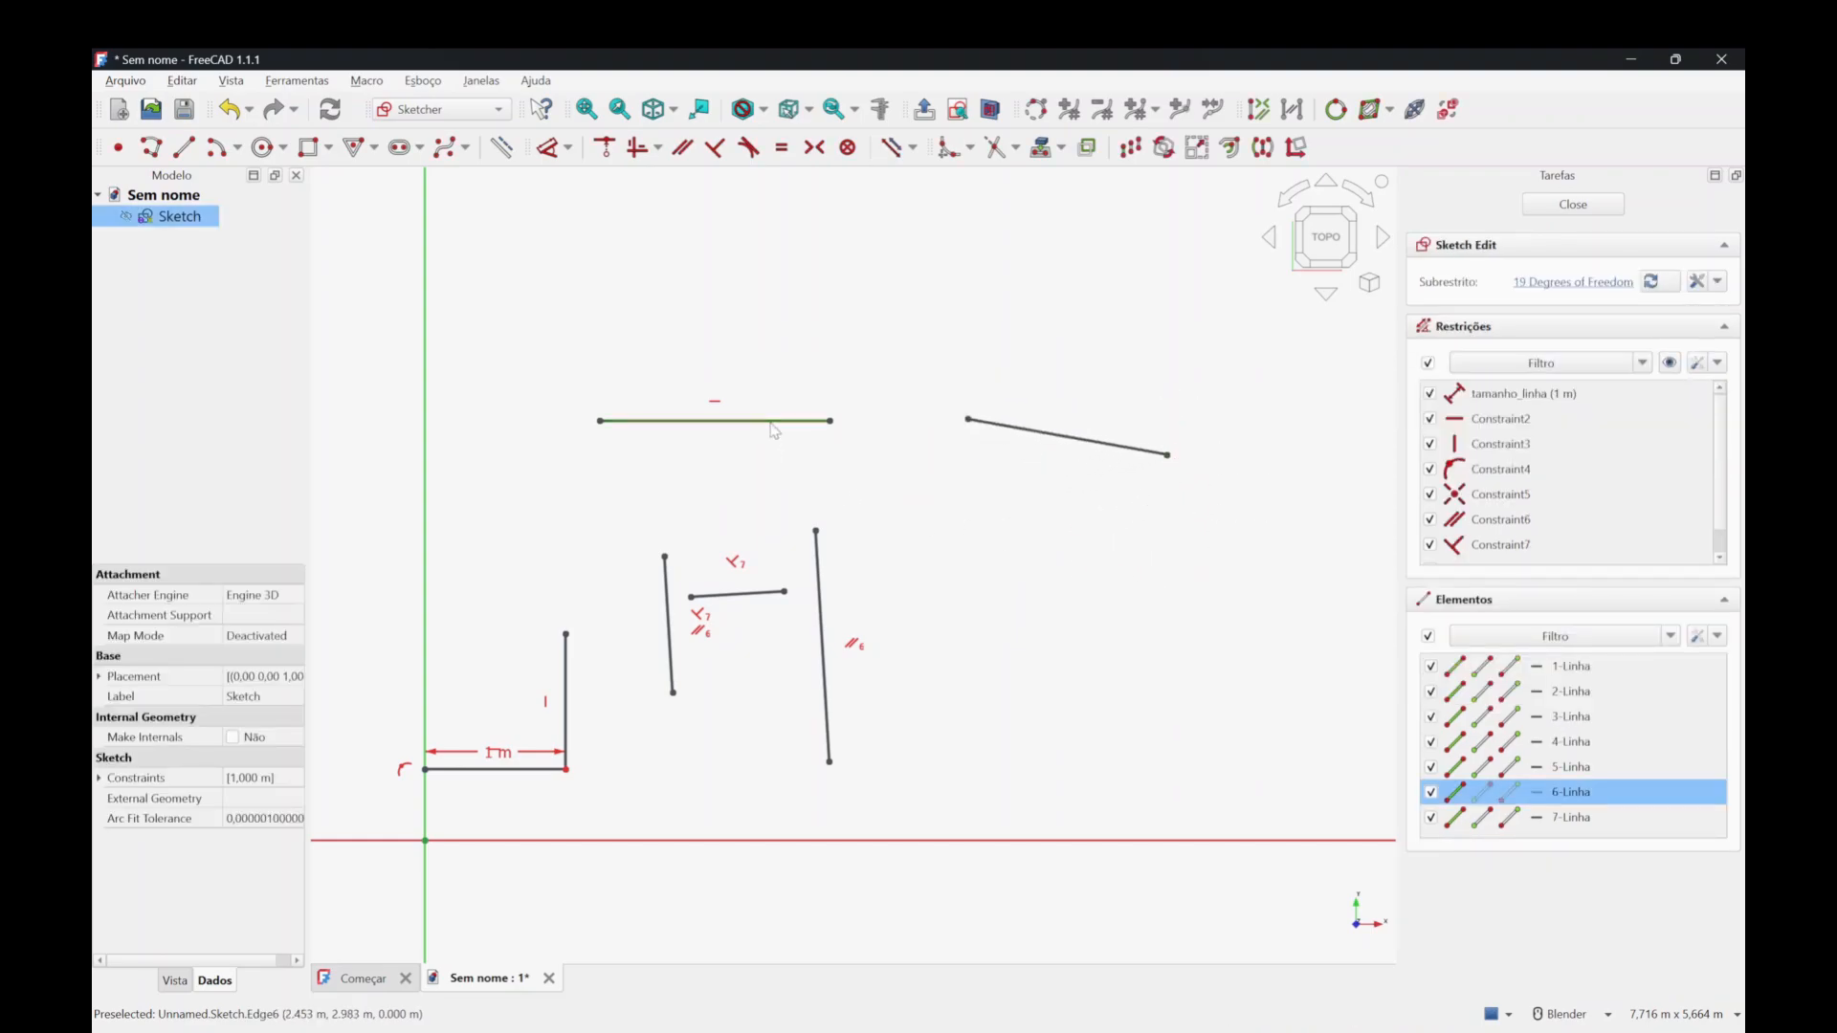
{"action": "left_click", "coordinate": [1016, 429]}
{"action": "left_click", "coordinate": [749, 148]}
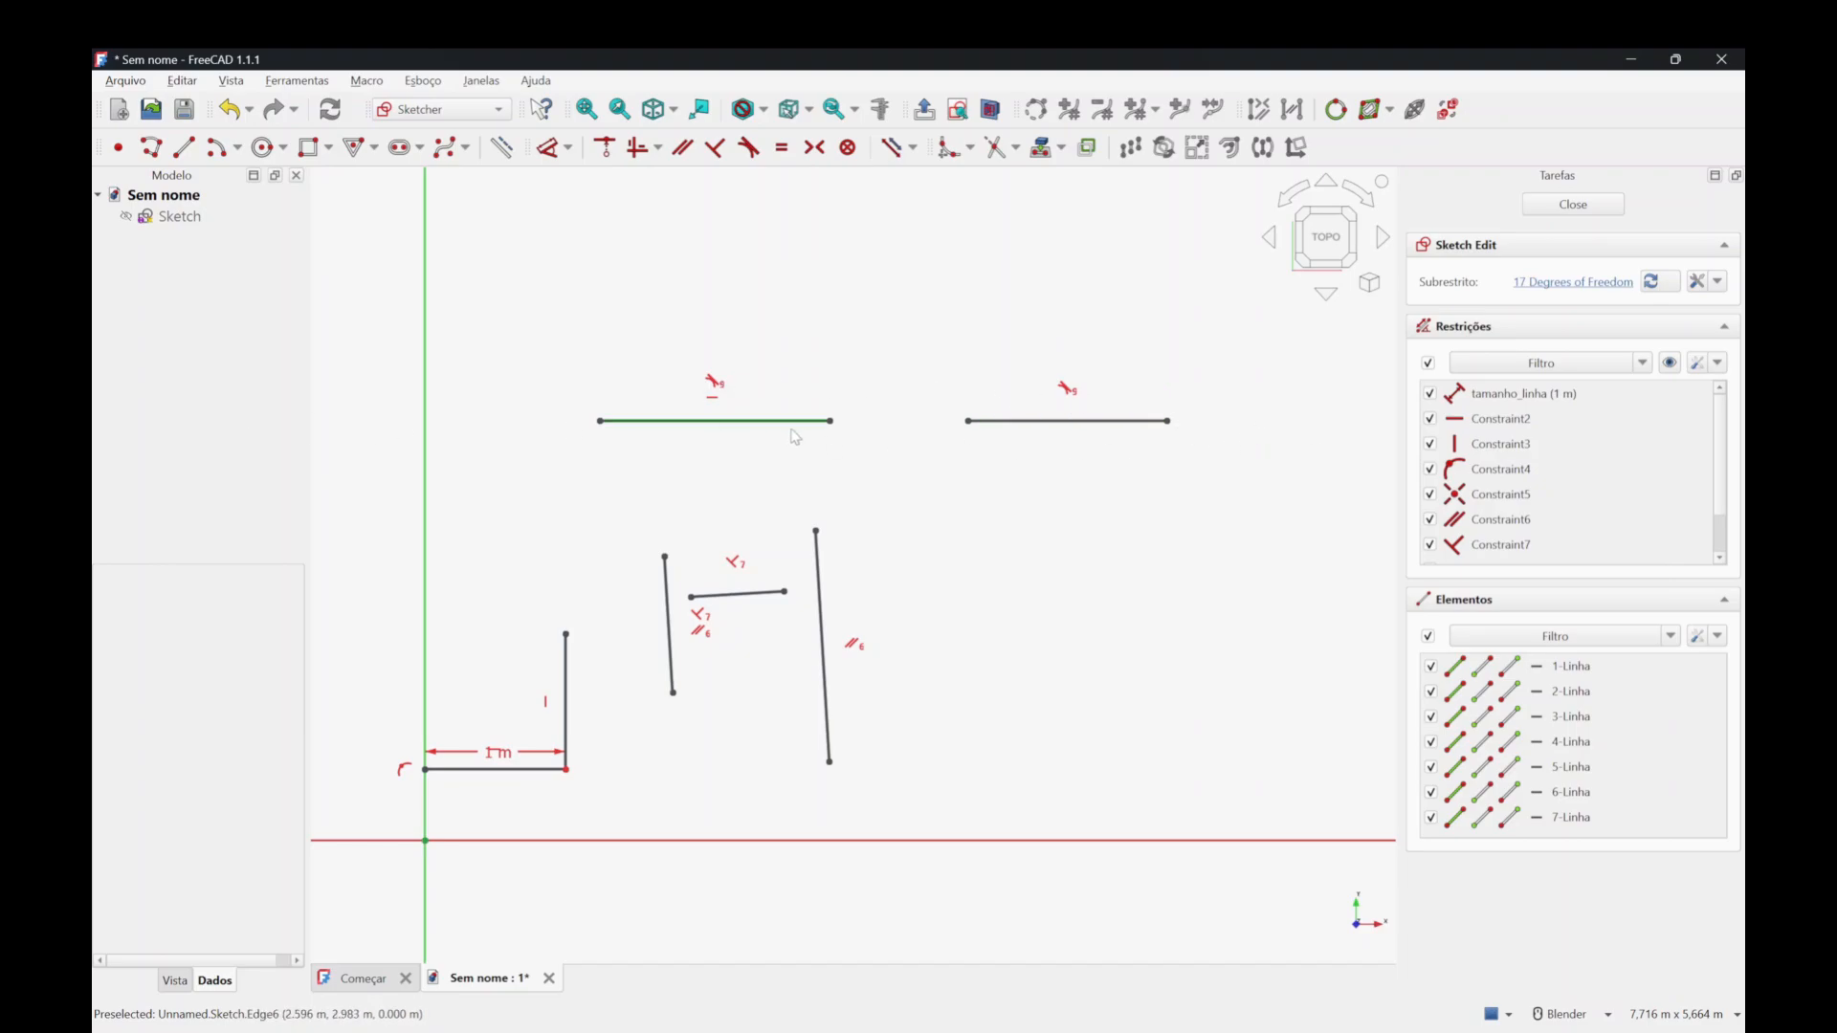
{"action": "mouse_move", "coordinate": [829, 425]}
{"action": "left_mouse_down"}
{"action": "mouse_move", "coordinate": [854, 429]}
{"action": "mouse_move", "coordinate": [805, 428]}
{"action": "left_mouse_up"}
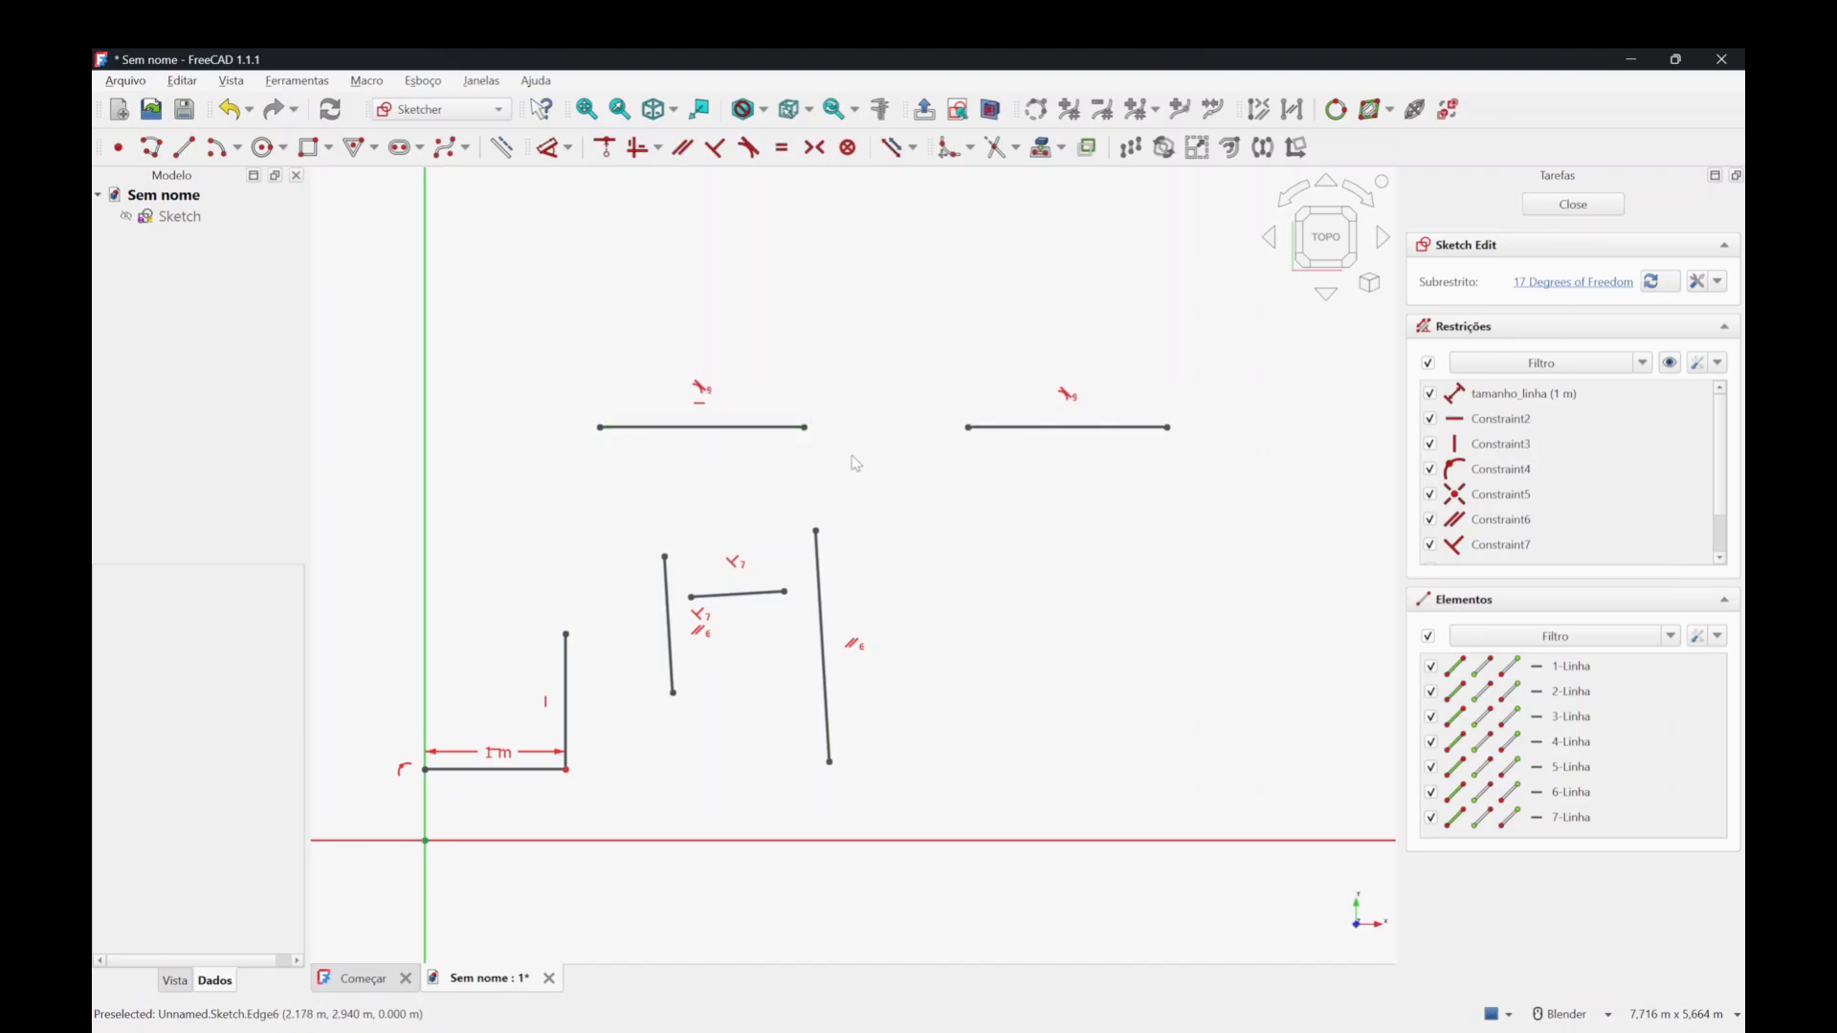
{"action": "left_click_drag", "start_coordinate": [1022, 438], "coordinate": [929, 460]}
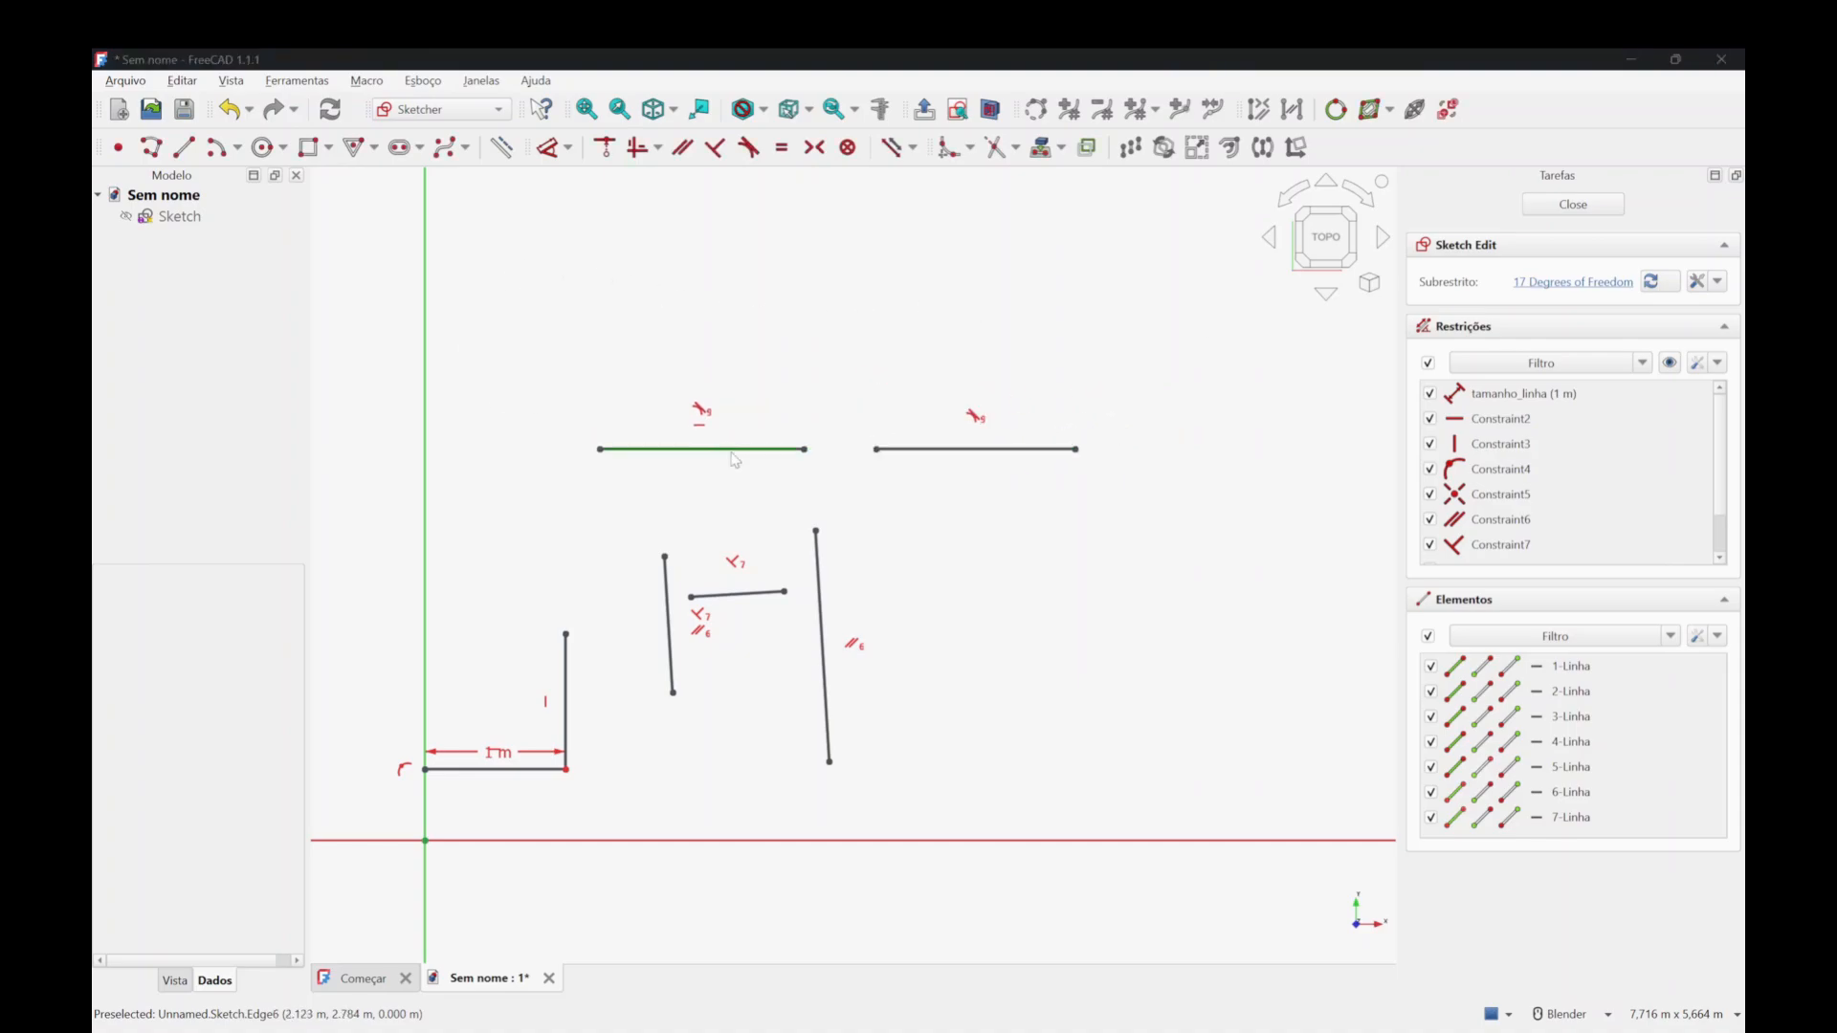
Draw a center-based arc with a radius of about 0.47 m above the right end of the collinear lines, bulging right.
{"action": "scroll", "coordinate": [734, 460], "scroll_direction": "down", "scroll_amount": 1}
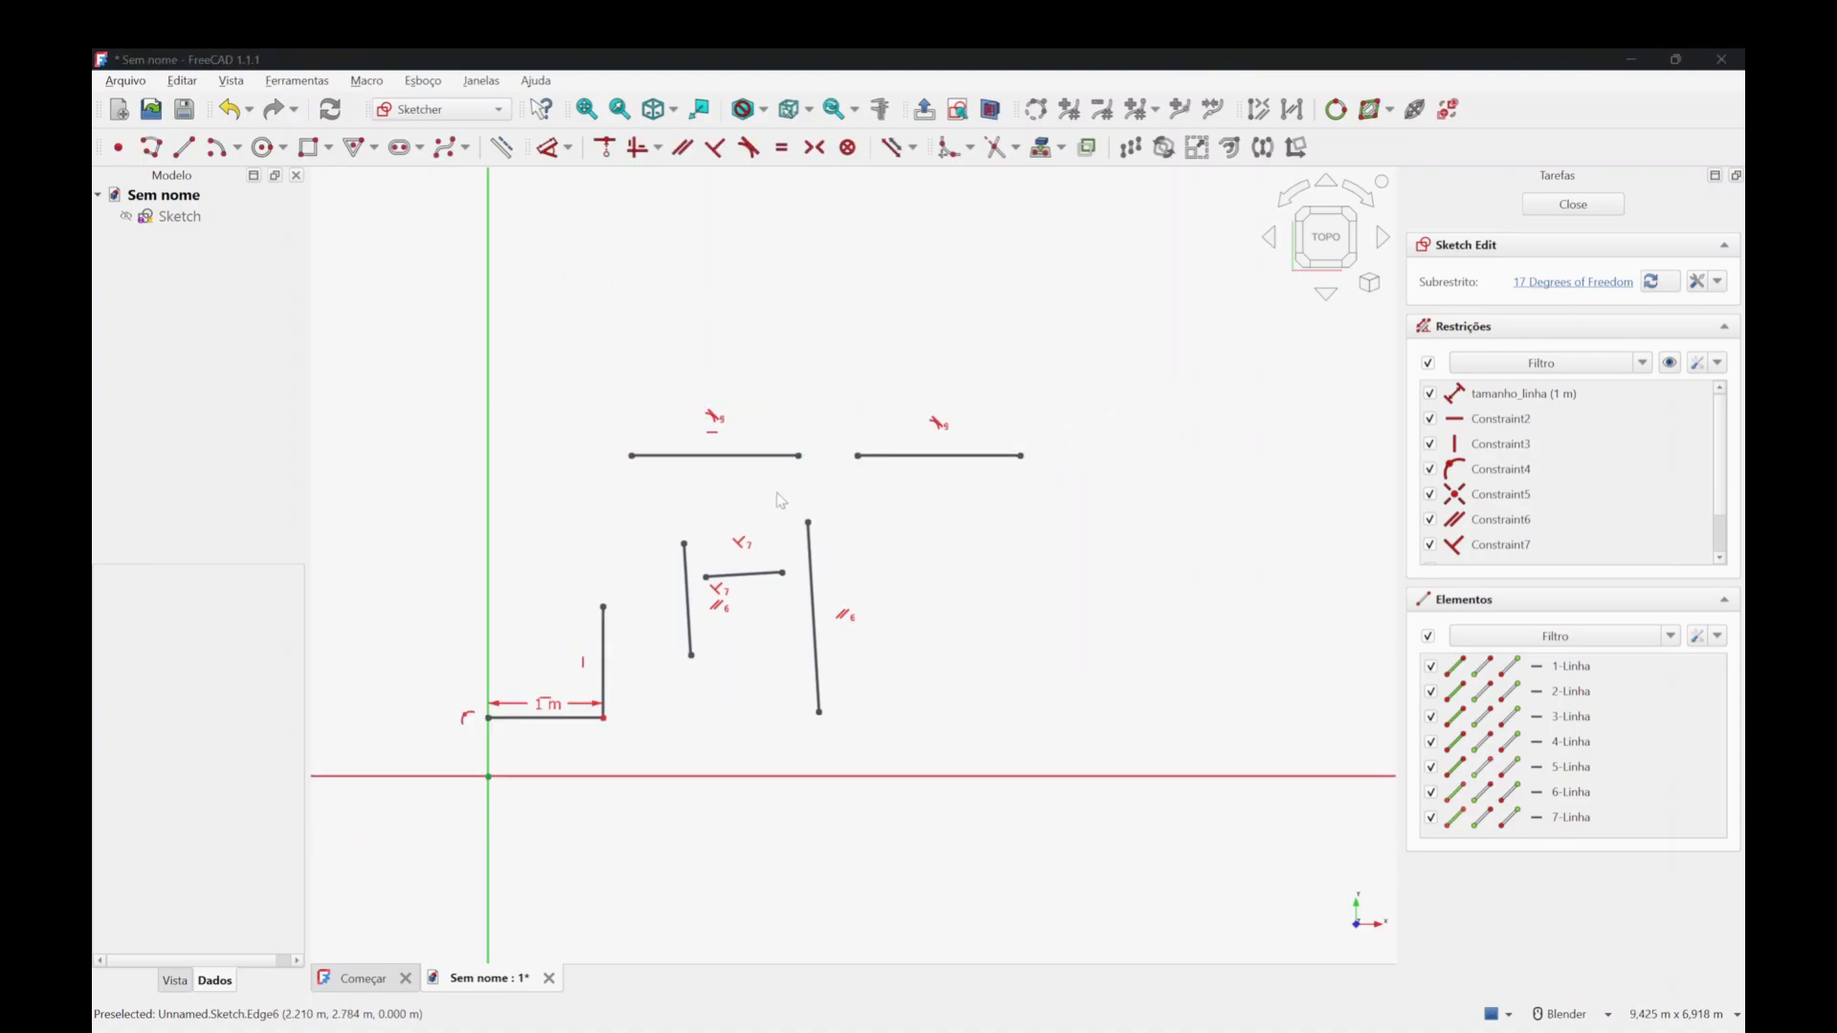
{"action": "left_click", "coordinate": [219, 148]}
{"action": "left_click", "coordinate": [1045, 333]}
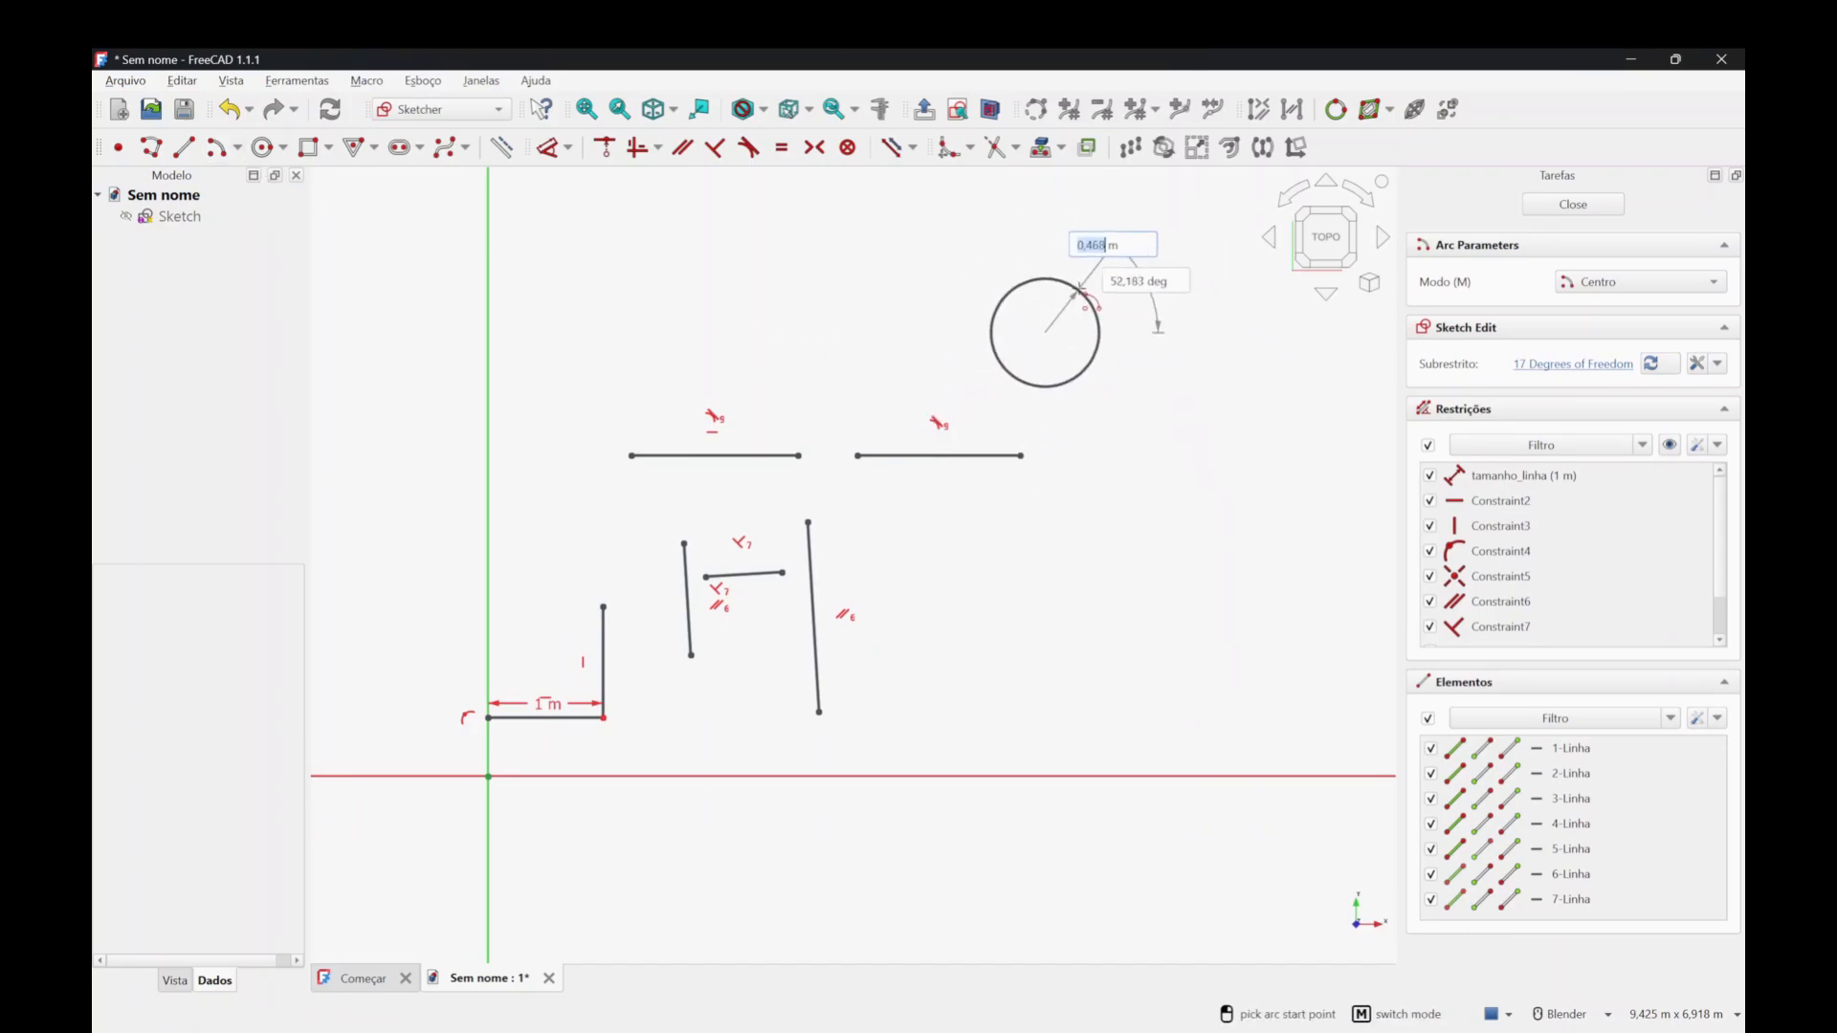
{"action": "left_click", "coordinate": [1081, 287]}
{"action": "left_click", "coordinate": [1091, 397]}
{"action": "key", "text": "Escape"}
{"action": "scroll", "coordinate": [1117, 384], "scroll_direction": "up", "scroll_amount": 3}
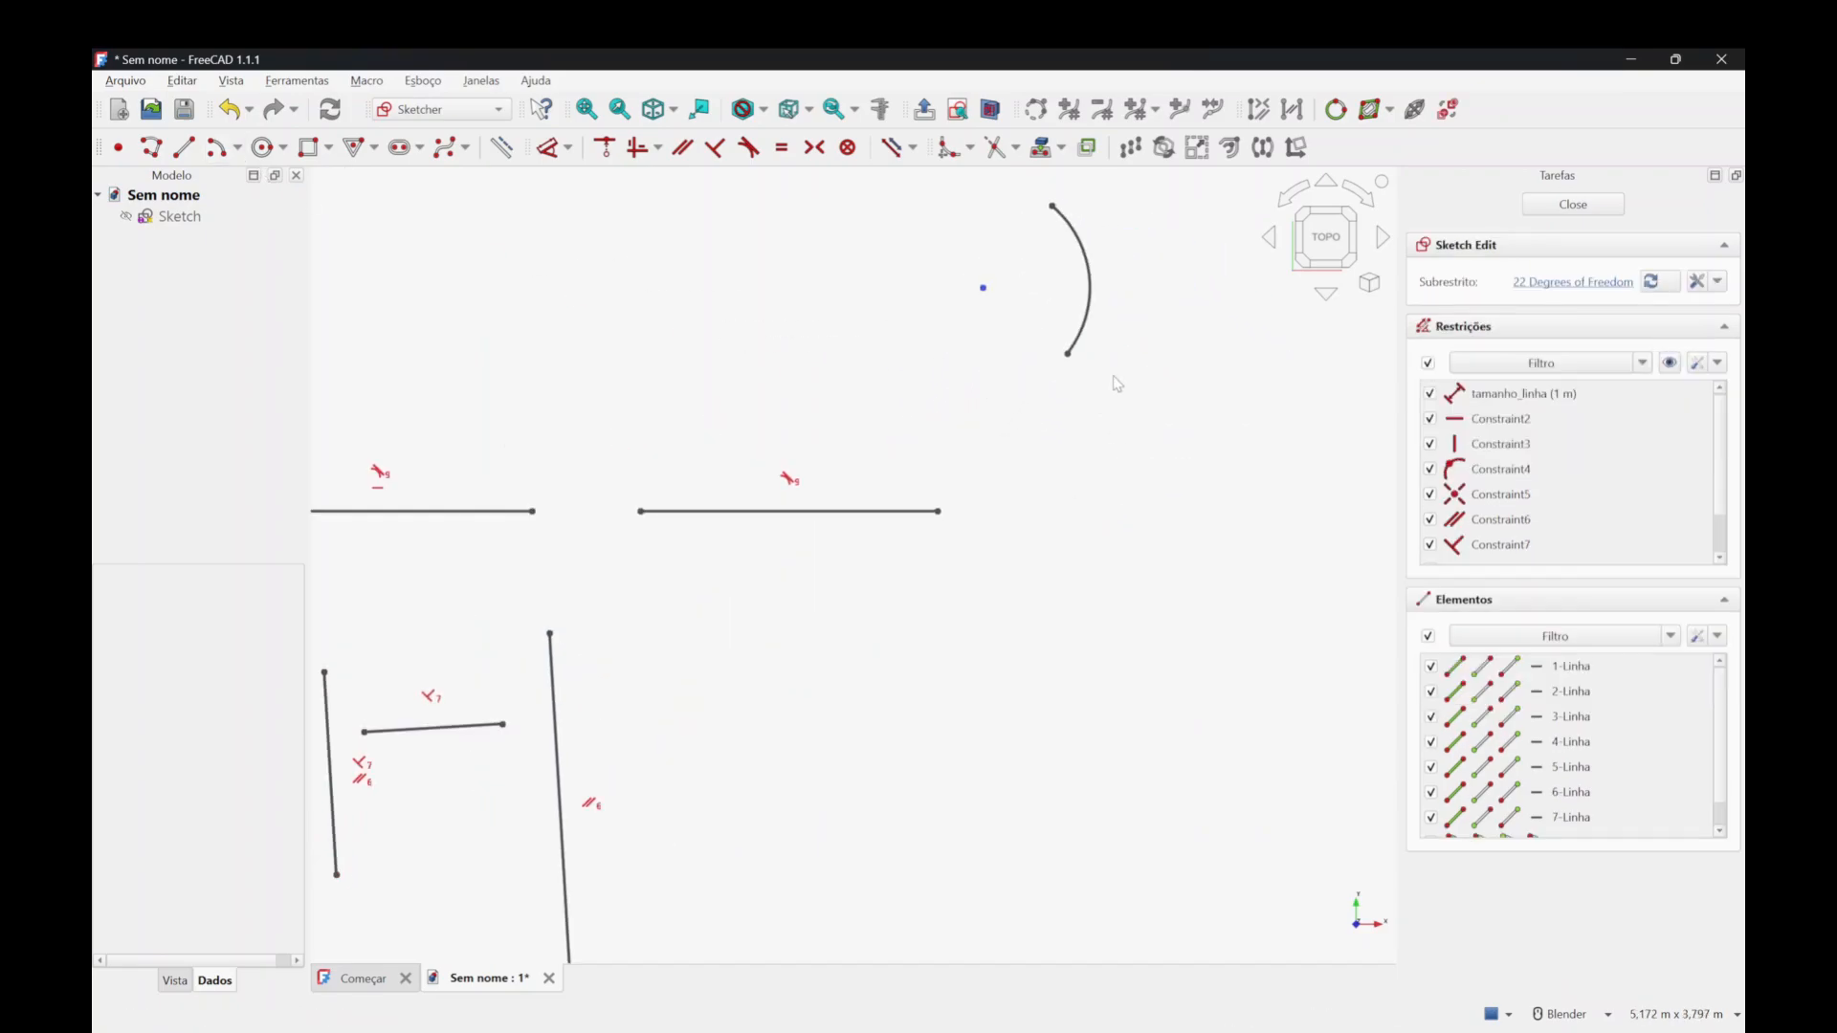
Draw a line from below up to the arc's lower endpoint, reduce the arc's radius and move the line's lower endpoint slightly left.
{"action": "left_click", "coordinate": [183, 147]}
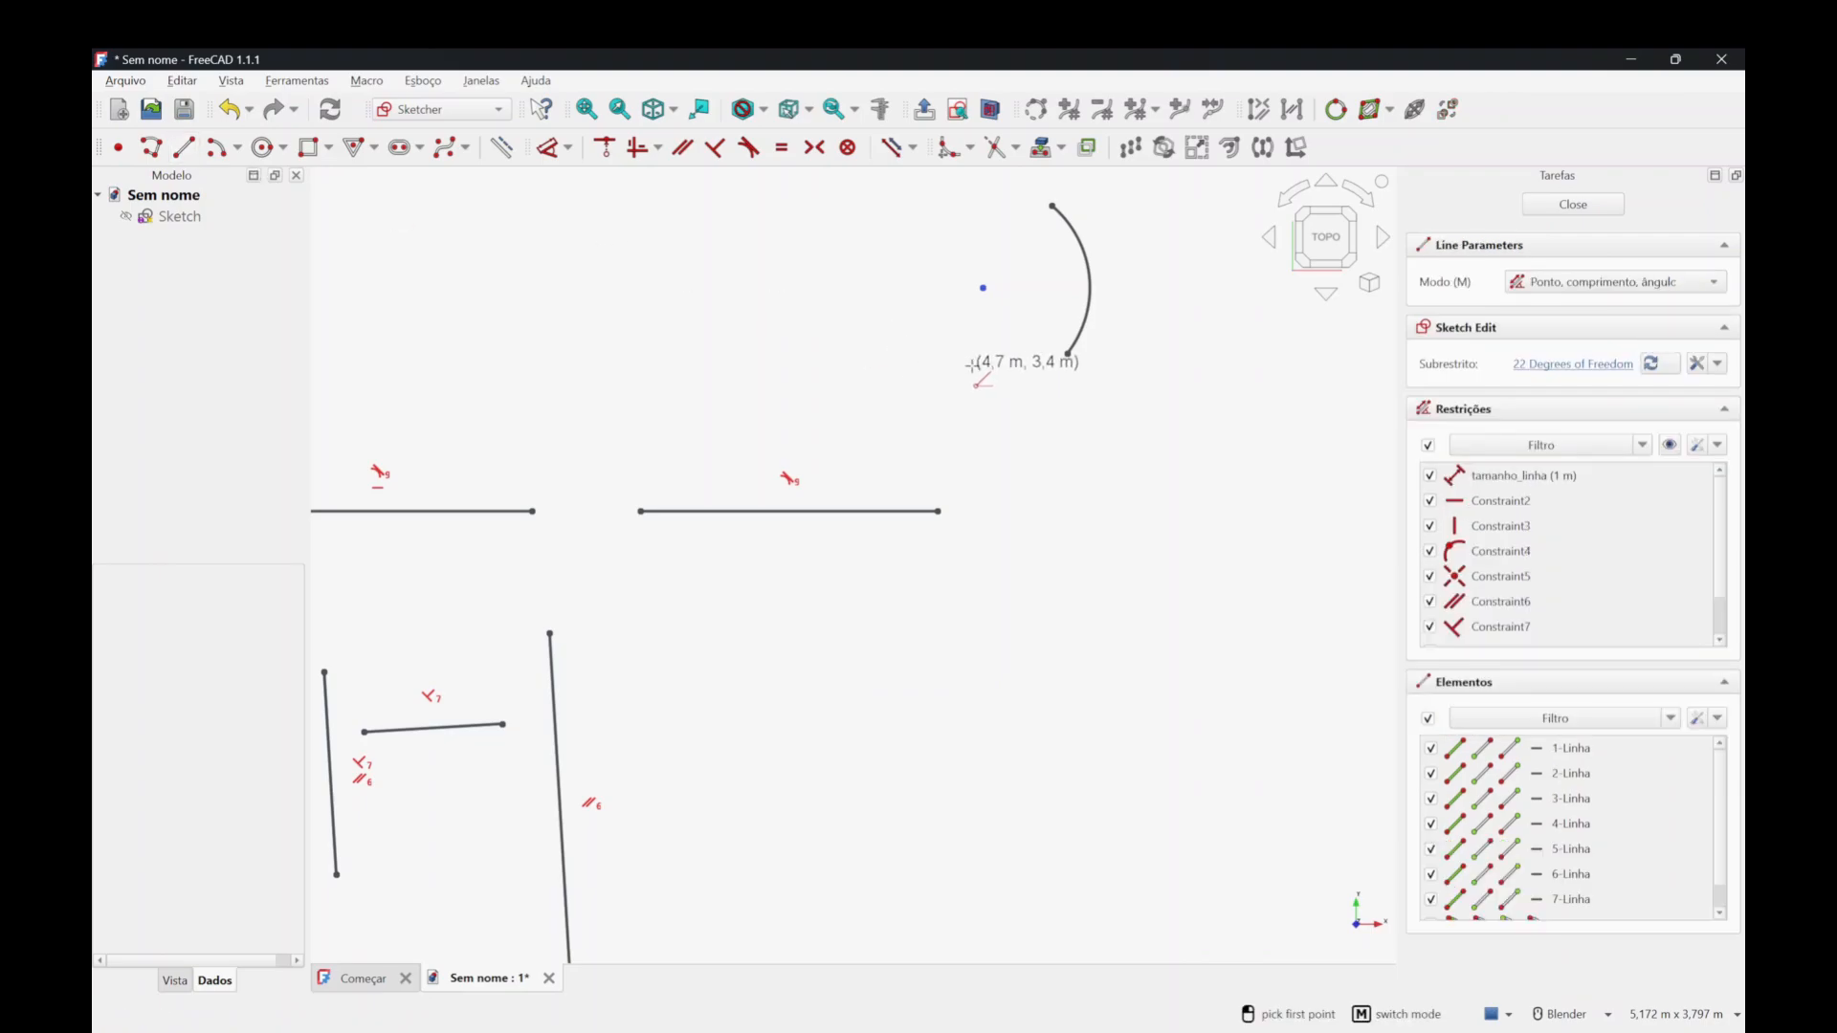
{"action": "left_click", "coordinate": [986, 562]}
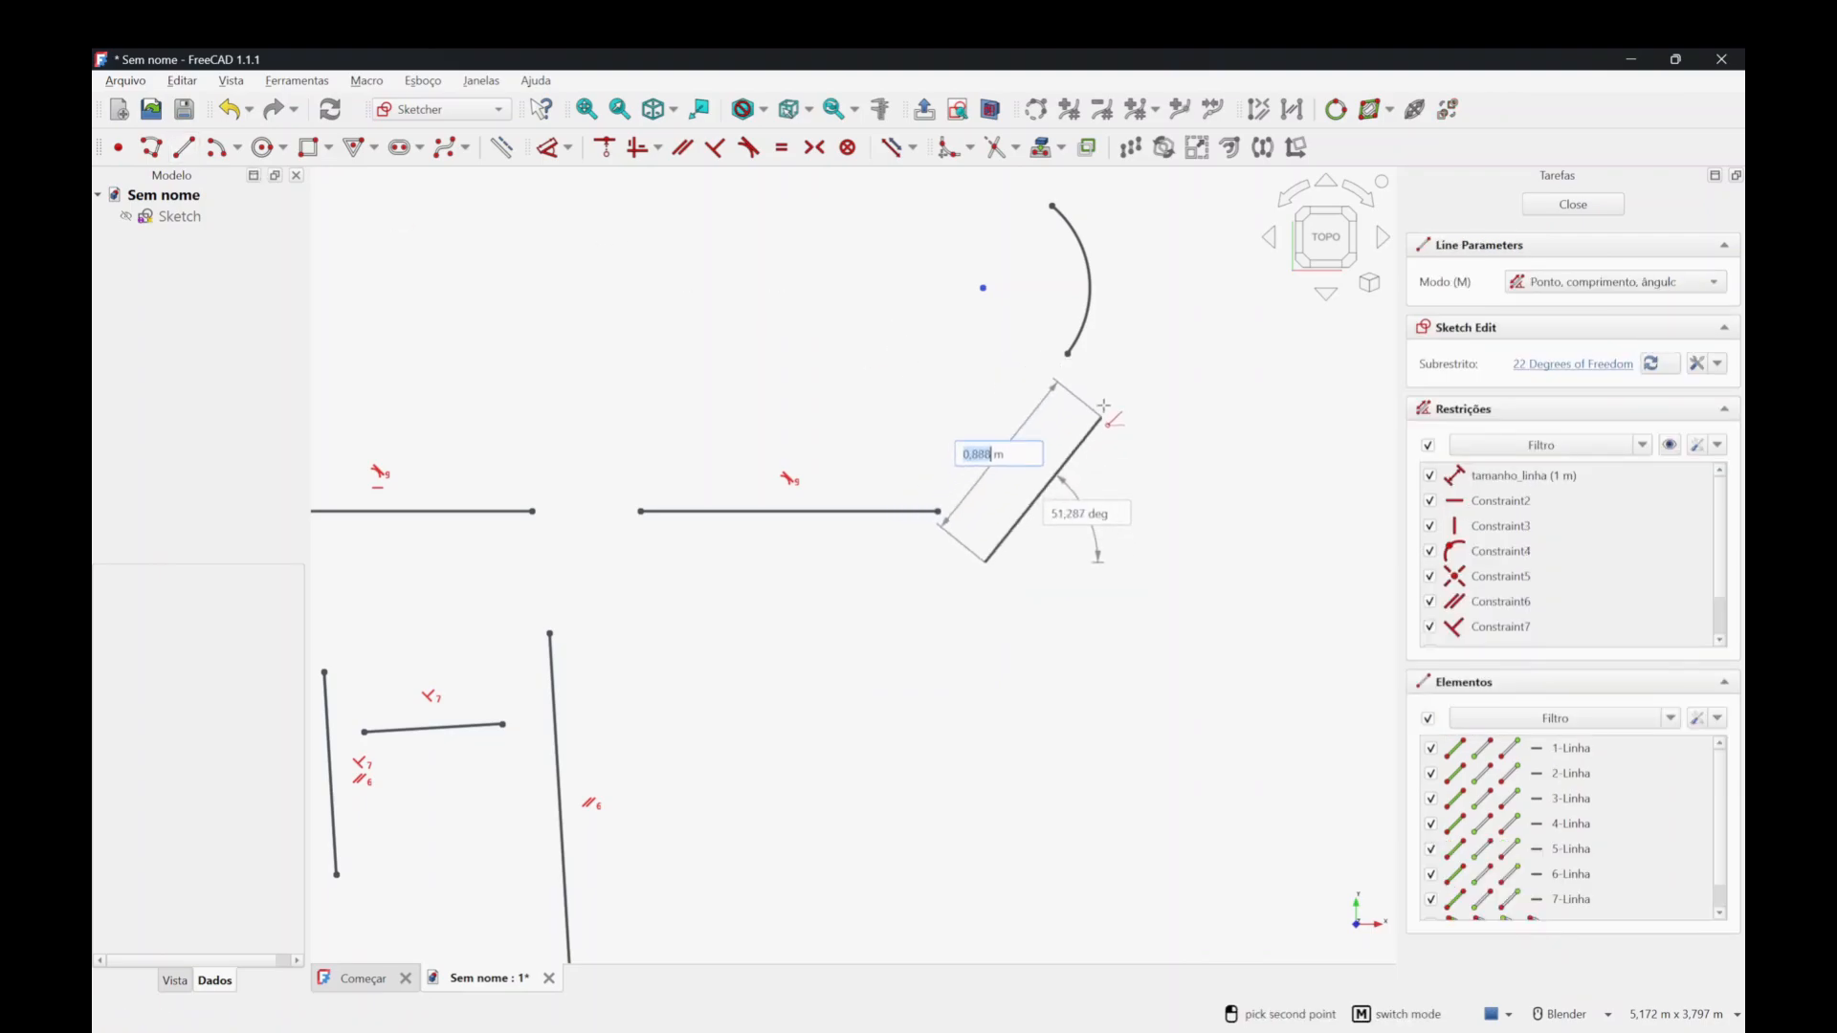
{"action": "left_click", "coordinate": [1068, 355]}
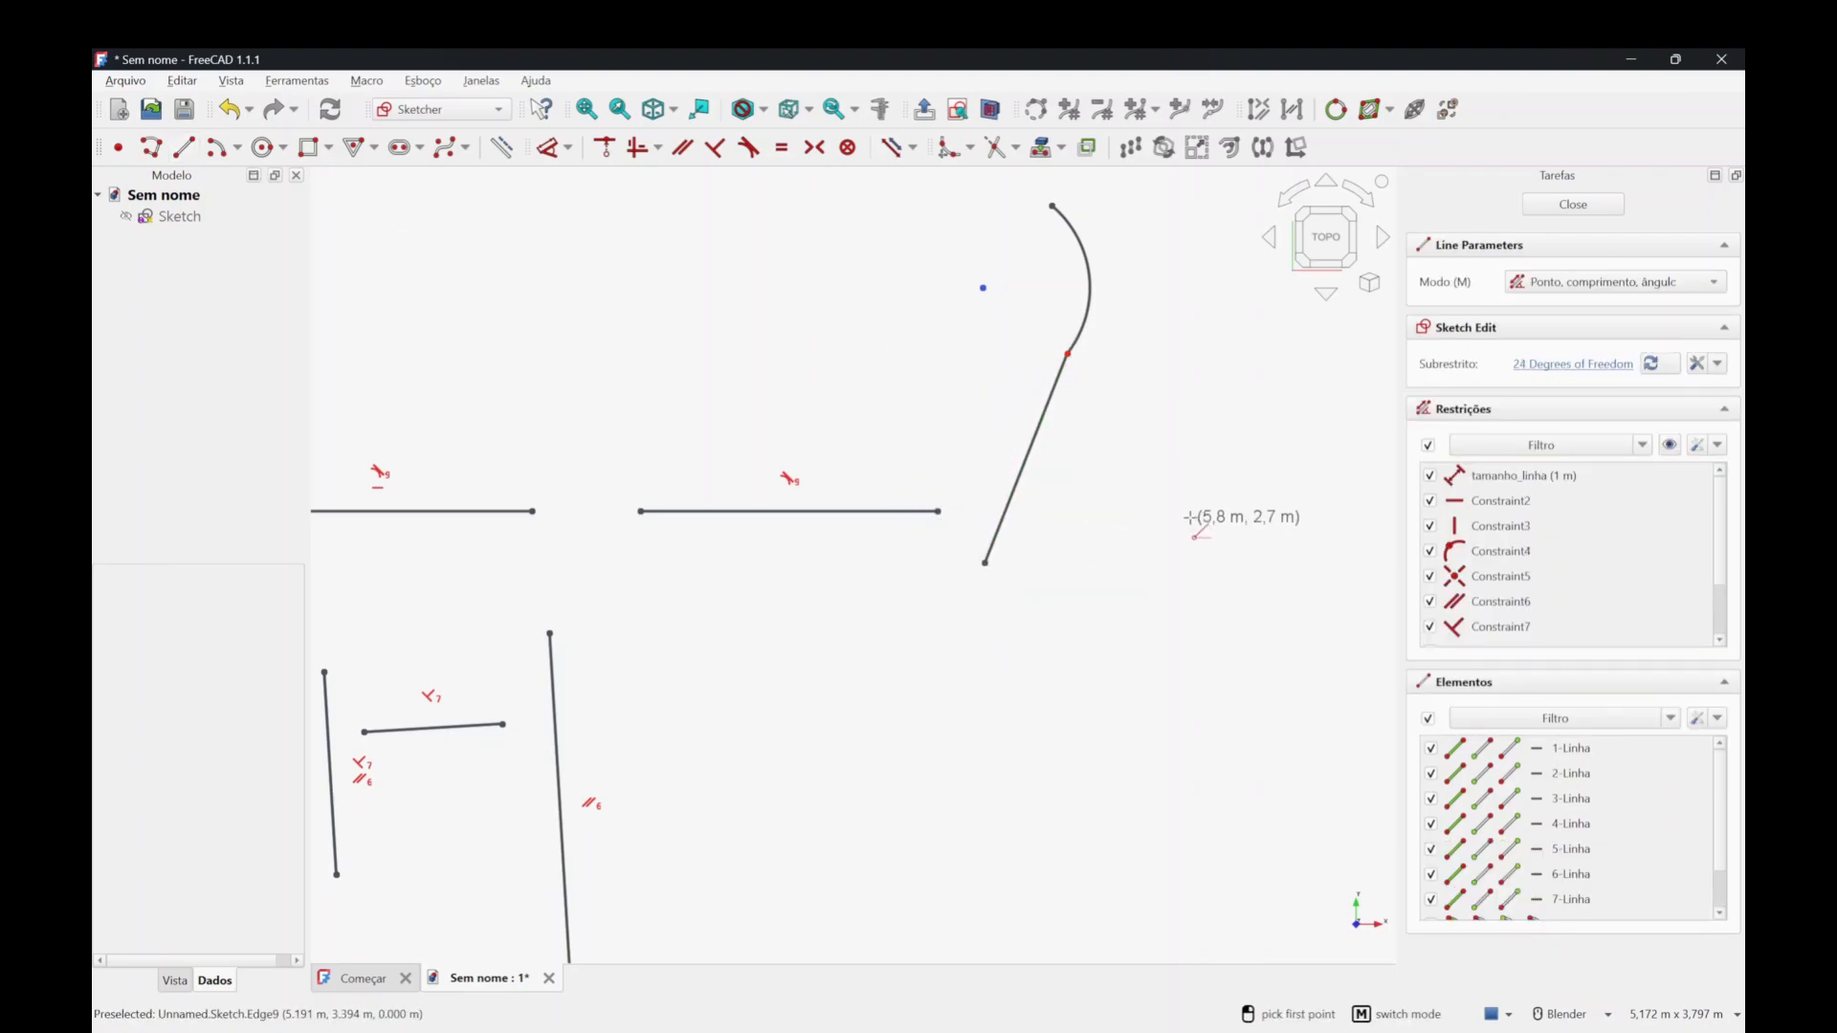
{"action": "key", "text": "Escape"}
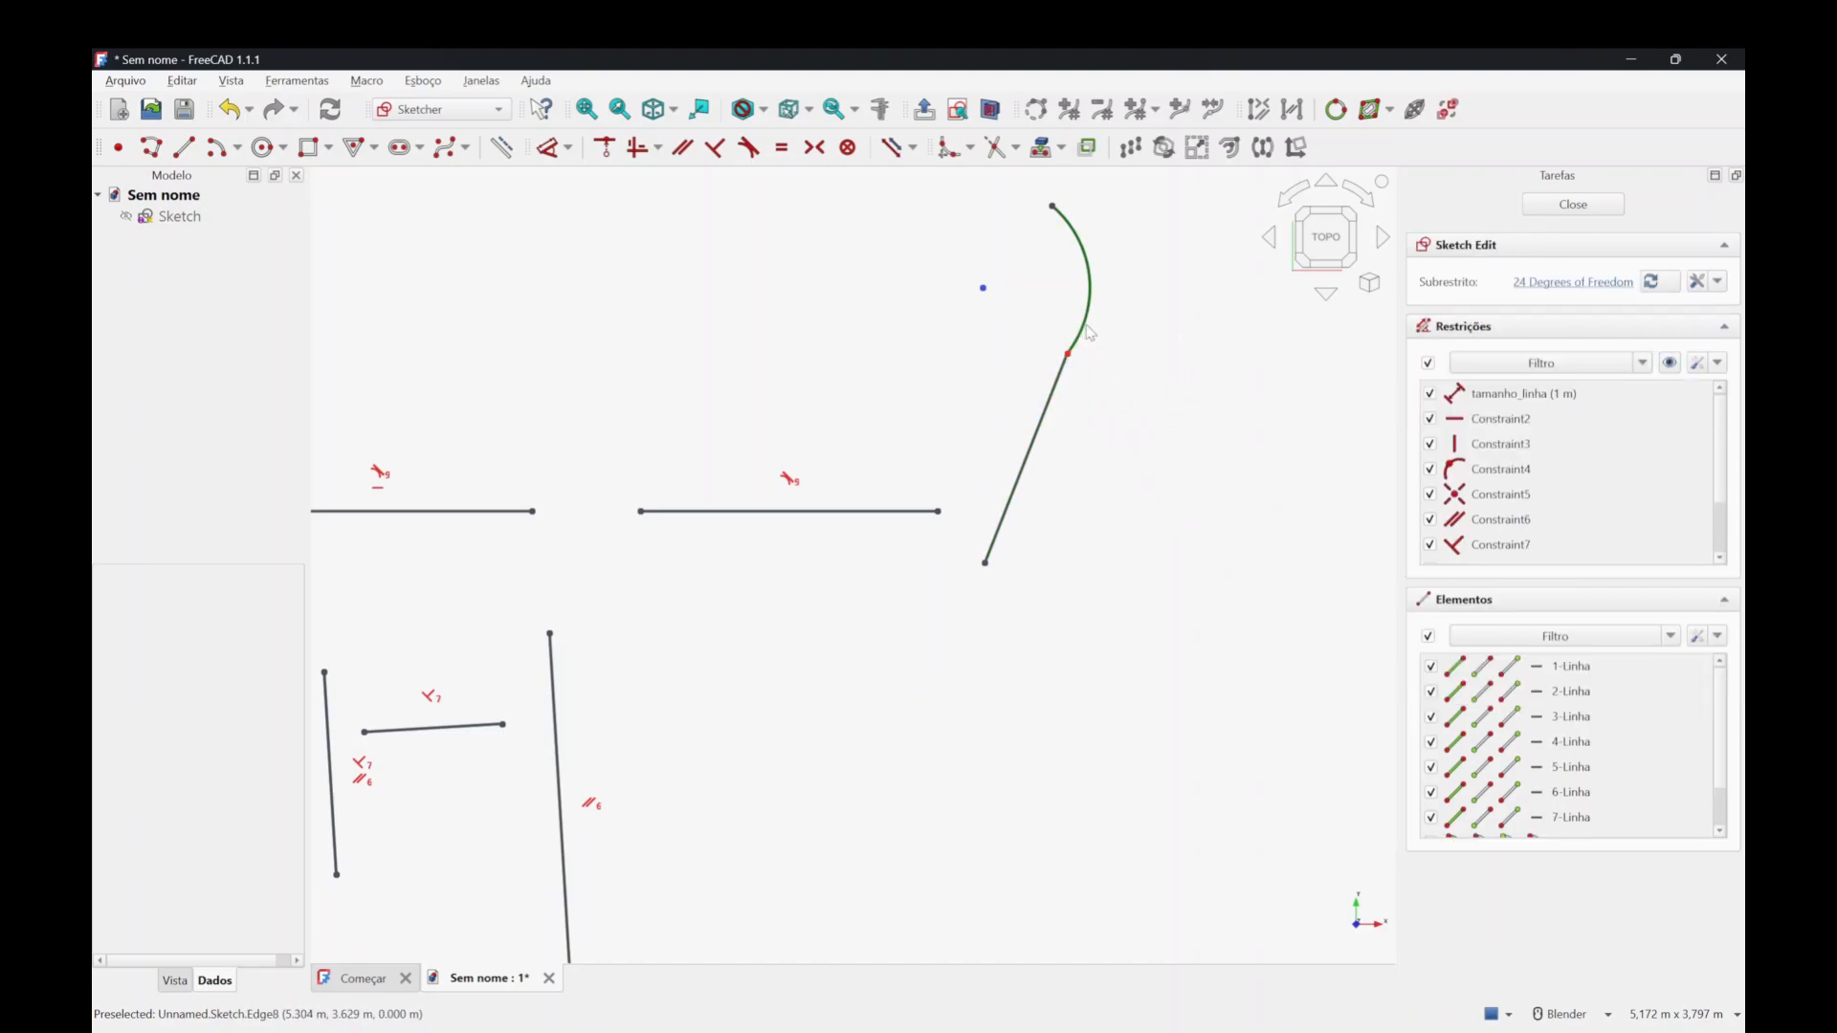
{"action": "mouse_move", "coordinate": [1089, 333]}
{"action": "left_mouse_down"}
{"action": "mouse_move", "coordinate": [1152, 341]}
{"action": "mouse_move", "coordinate": [1076, 331]}
{"action": "mouse_move", "coordinate": [1063, 359]}
{"action": "left_mouse_up"}
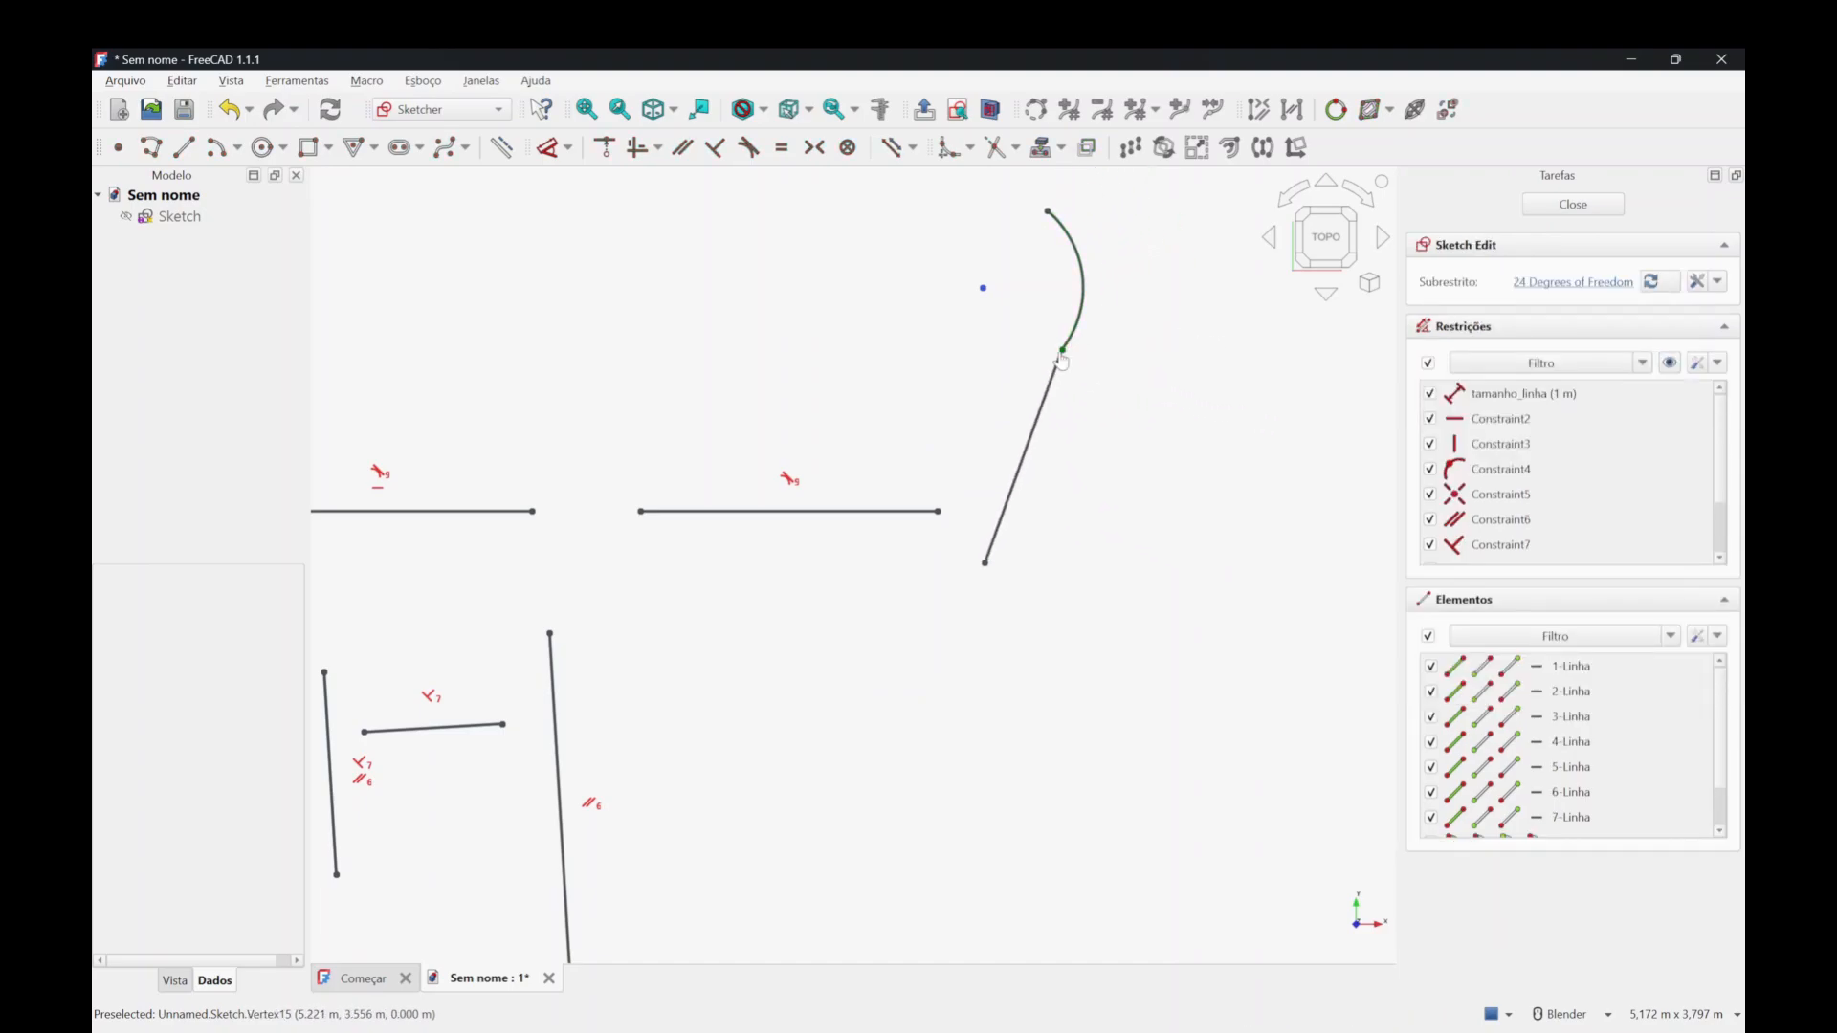
{"action": "mouse_move", "coordinate": [986, 563]}
{"action": "left_mouse_down"}
{"action": "mouse_move", "coordinate": [1133, 502]}
{"action": "mouse_move", "coordinate": [964, 567]}
{"action": "left_mouse_up"}
Apply a Tangent constraint between the line and the arc, and move the line down to the right.
{"action": "left_click", "coordinate": [1021, 385]}
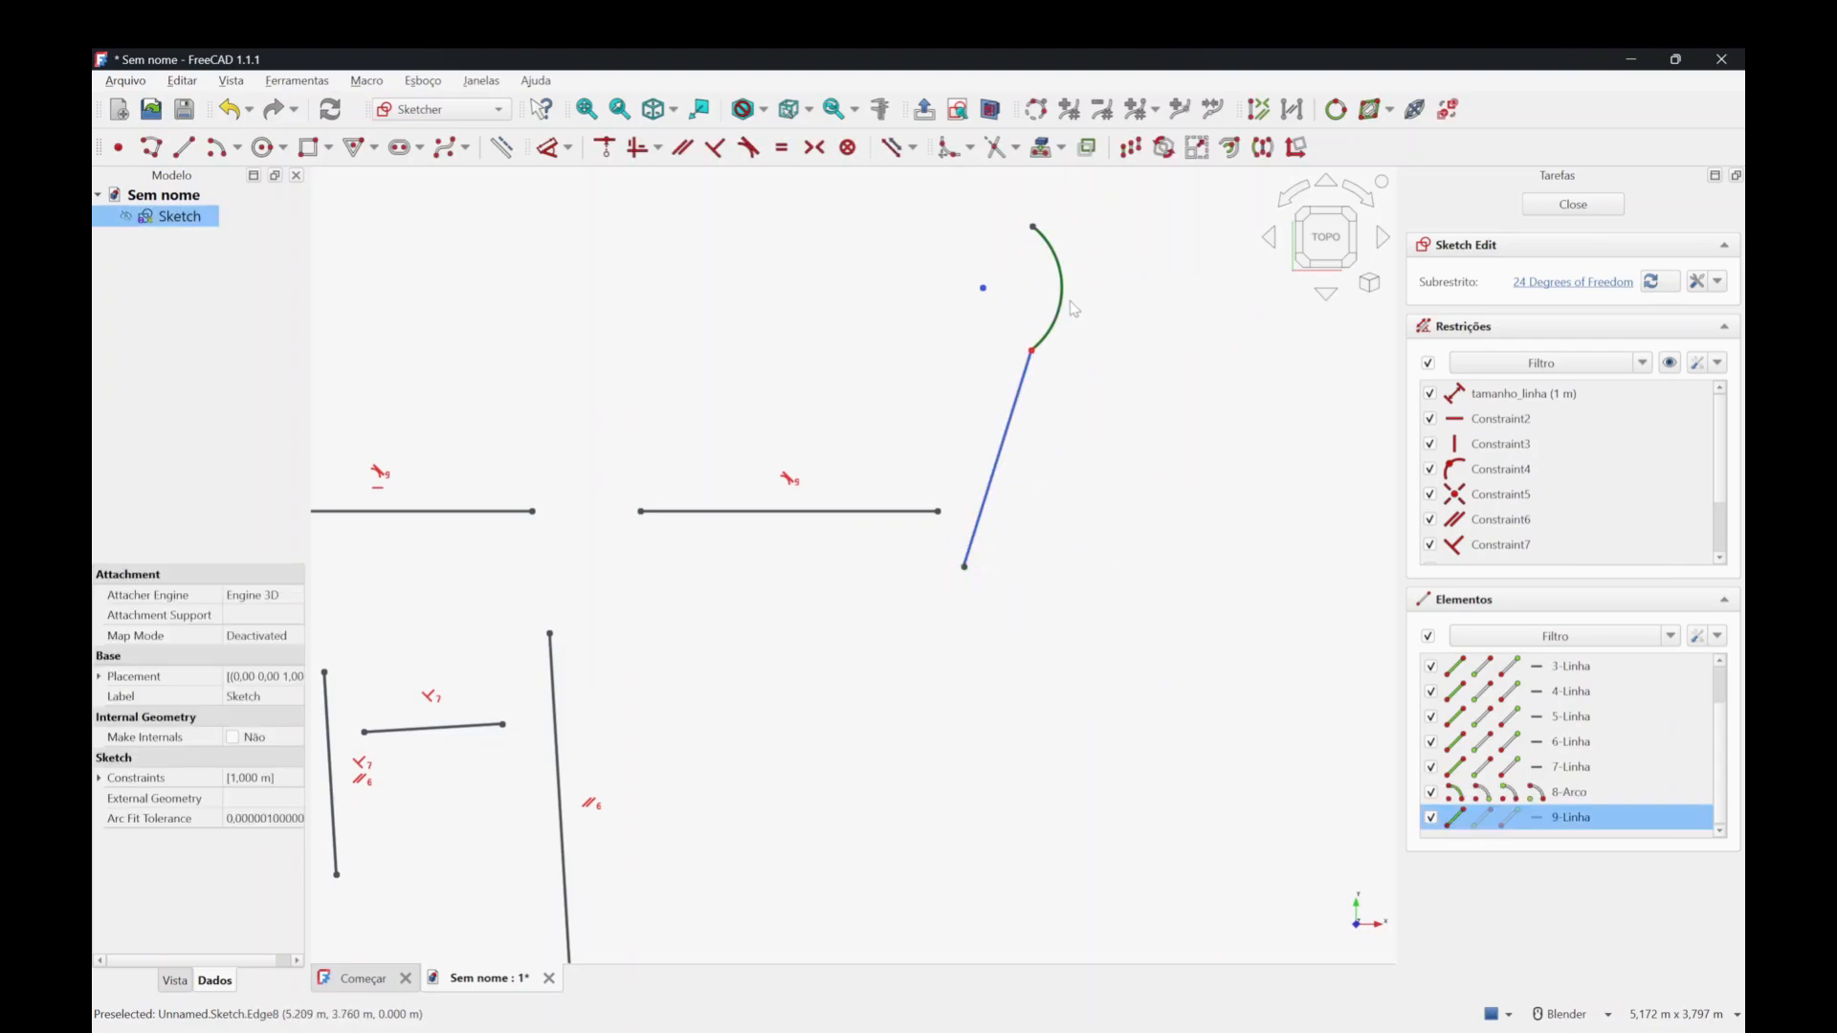
{"action": "left_click", "coordinate": [1060, 305]}
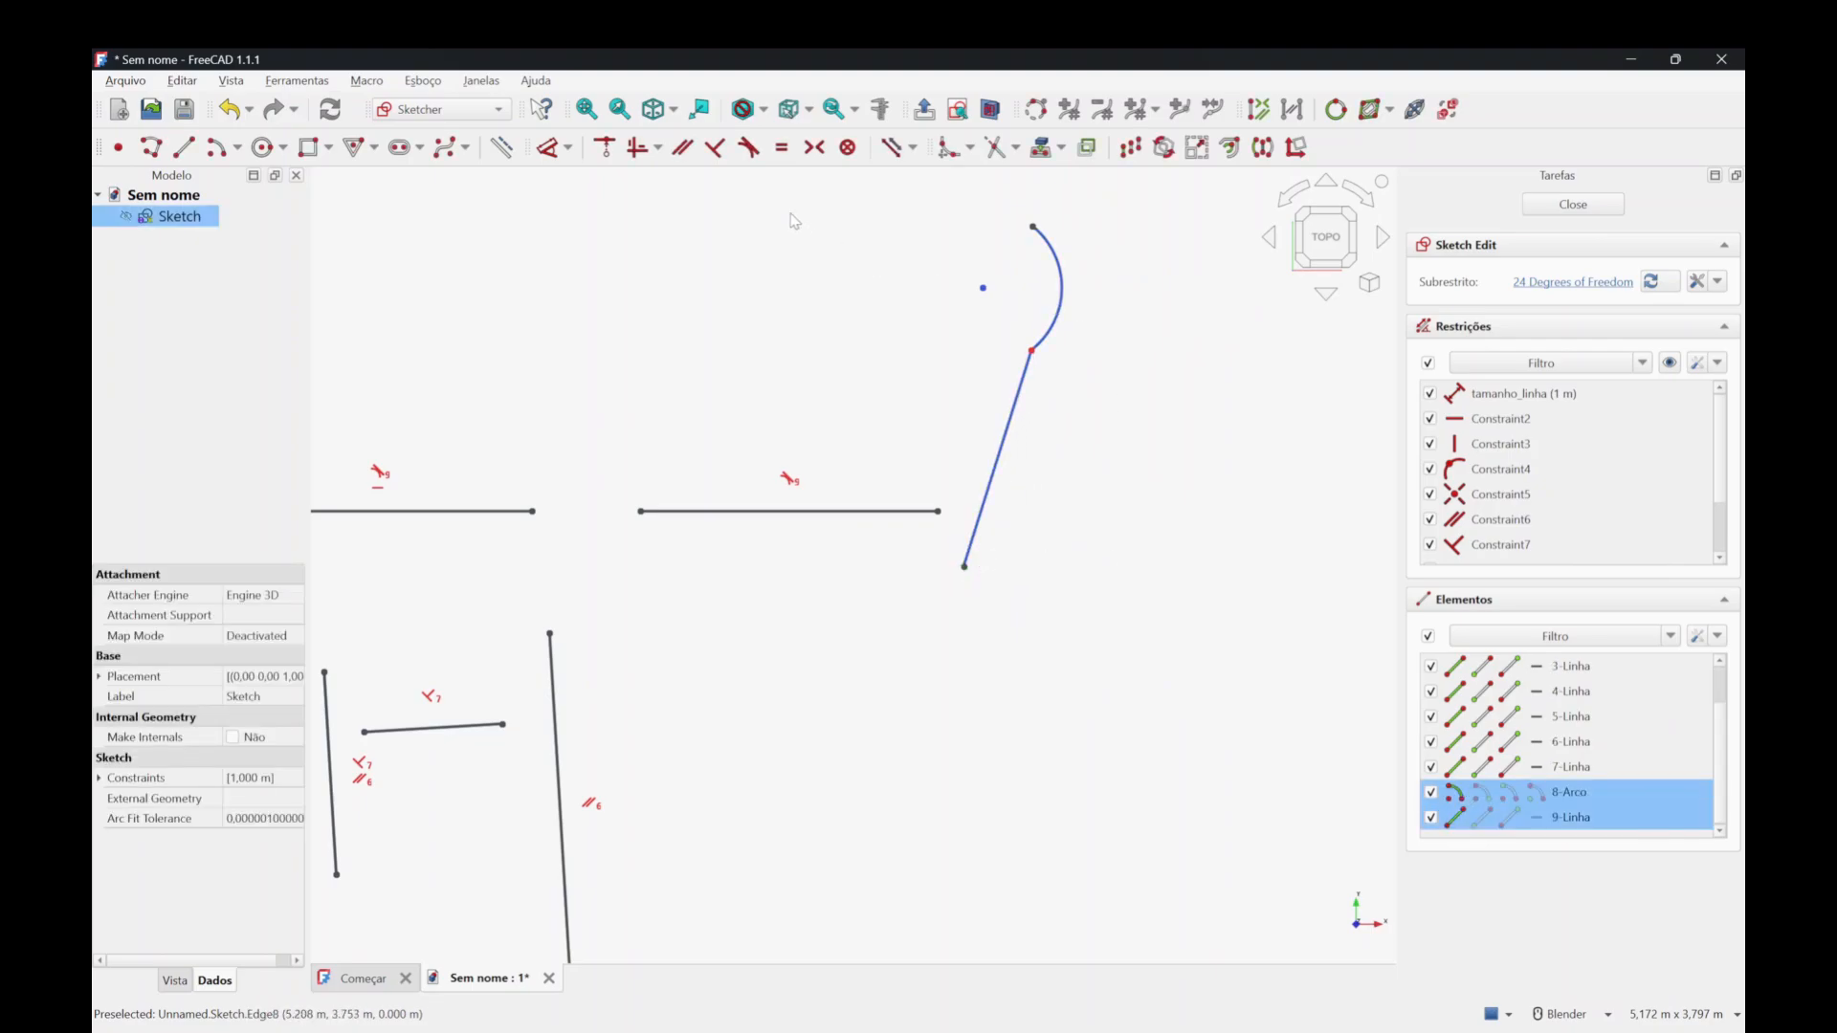
{"action": "left_click", "coordinate": [750, 148]}
{"action": "left_click", "coordinate": [914, 595]}
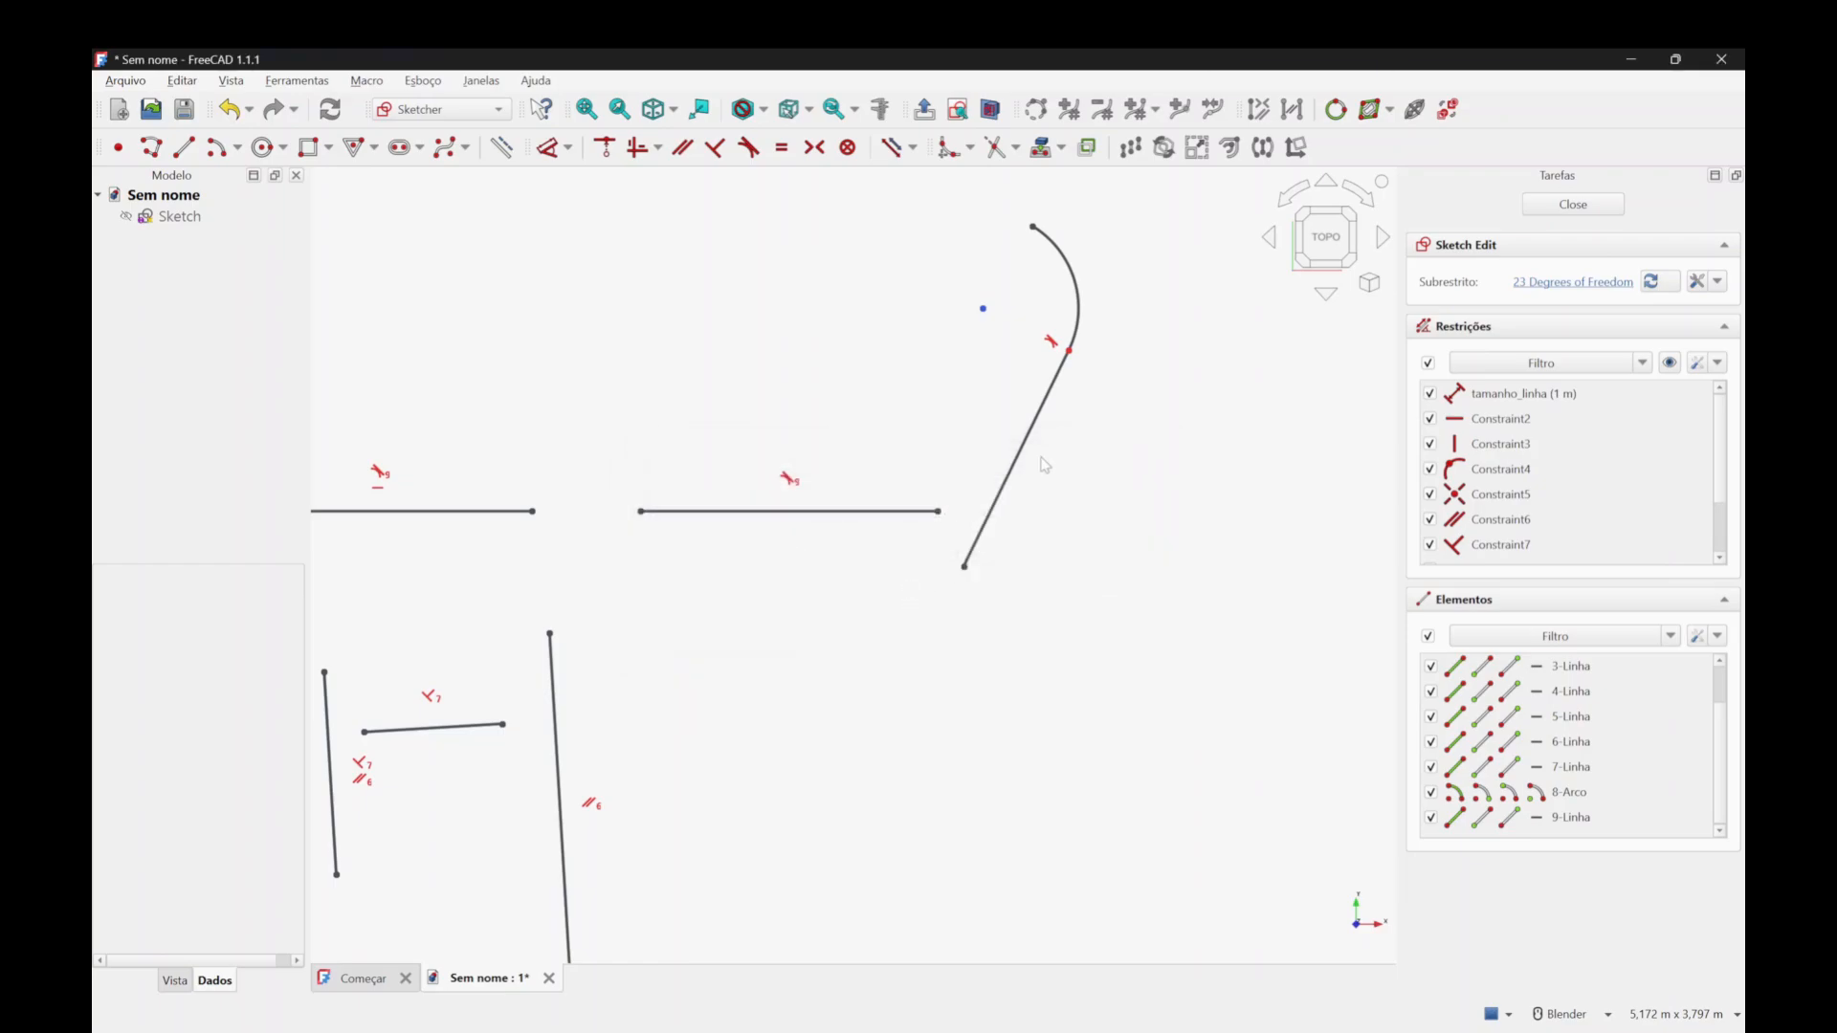
{"action": "mouse_move", "coordinate": [1041, 416]}
{"action": "left_mouse_down"}
{"action": "mouse_move", "coordinate": [1115, 502]}
{"action": "mouse_move", "coordinate": [1005, 486]}
{"action": "mouse_move", "coordinate": [1113, 340]}
{"action": "mouse_move", "coordinate": [1208, 553]}
{"action": "mouse_move", "coordinate": [1098, 507]}
{"action": "left_mouse_up"}
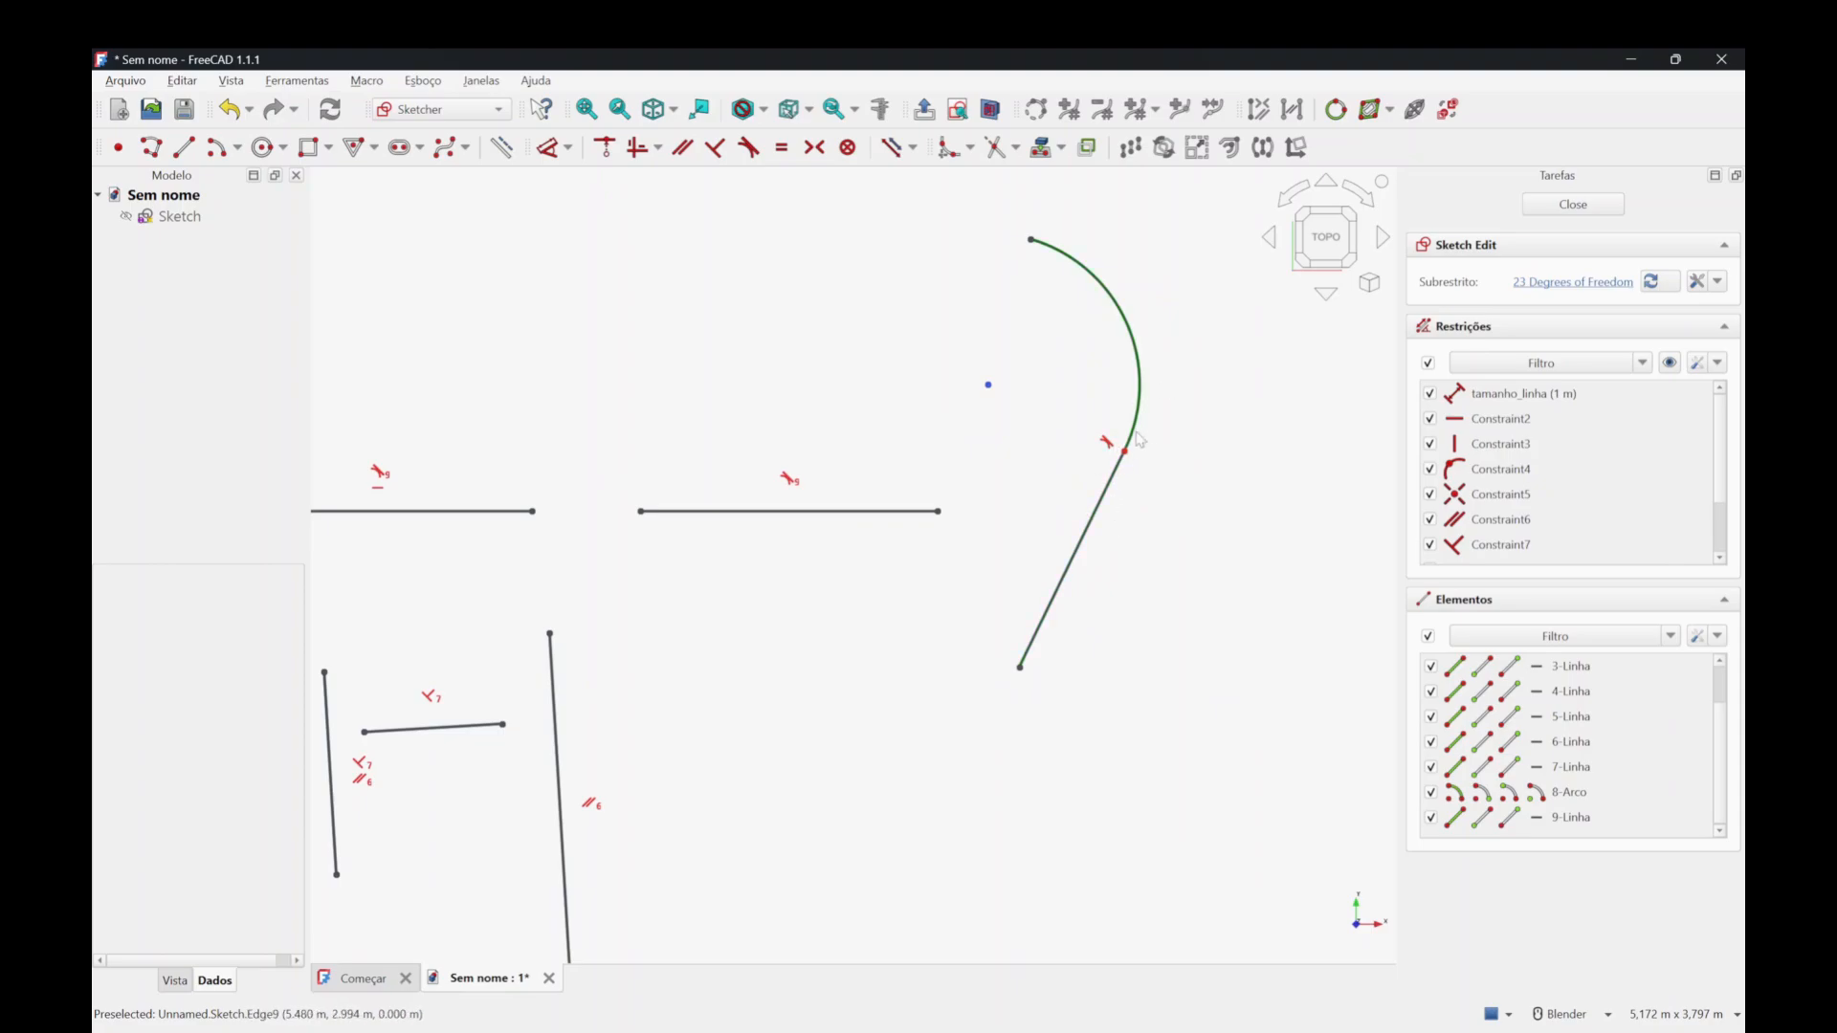
Draw two center-based circles side by side and almost touching above the existing geometry, the right one about 1.7 m in diameter.
{"action": "scroll", "coordinate": [995, 591], "scroll_direction": "down", "scroll_amount": 5}
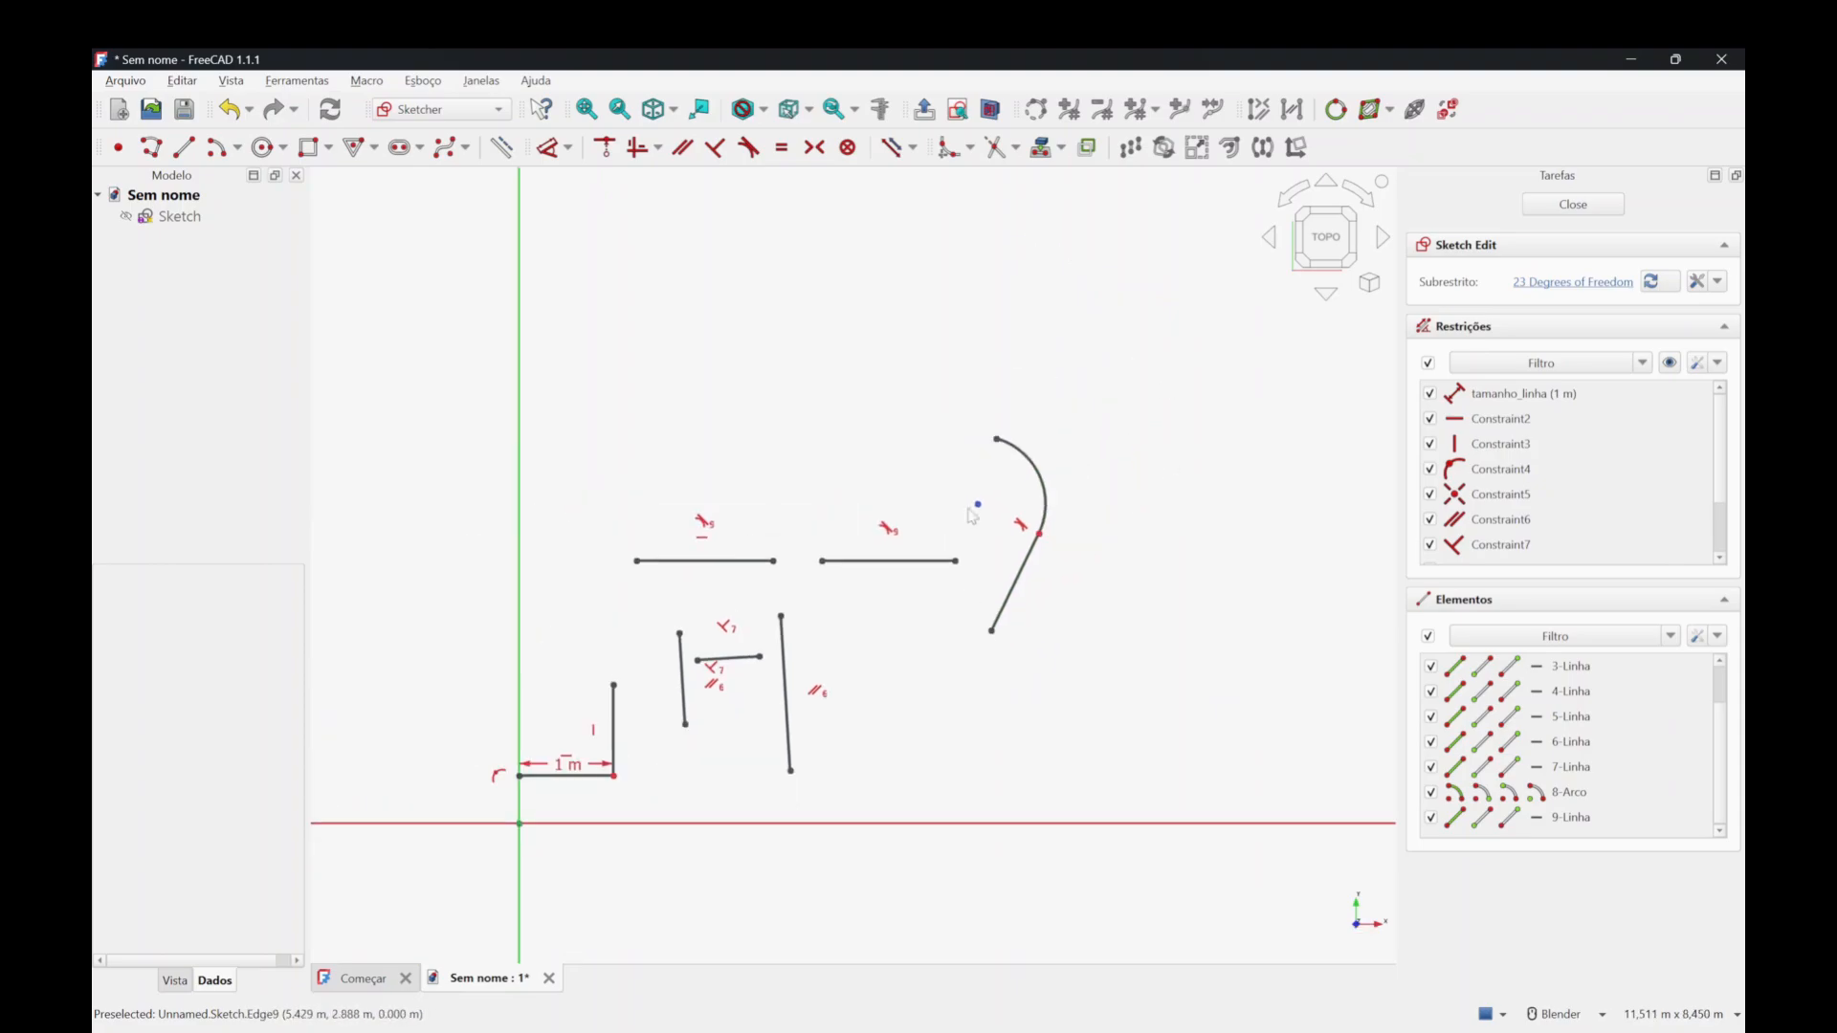
{"action": "scroll", "coordinate": [938, 326], "scroll_direction": "up", "scroll_amount": 4}
{"action": "scroll", "coordinate": [796, 482], "scroll_direction": "down", "scroll_amount": 2}
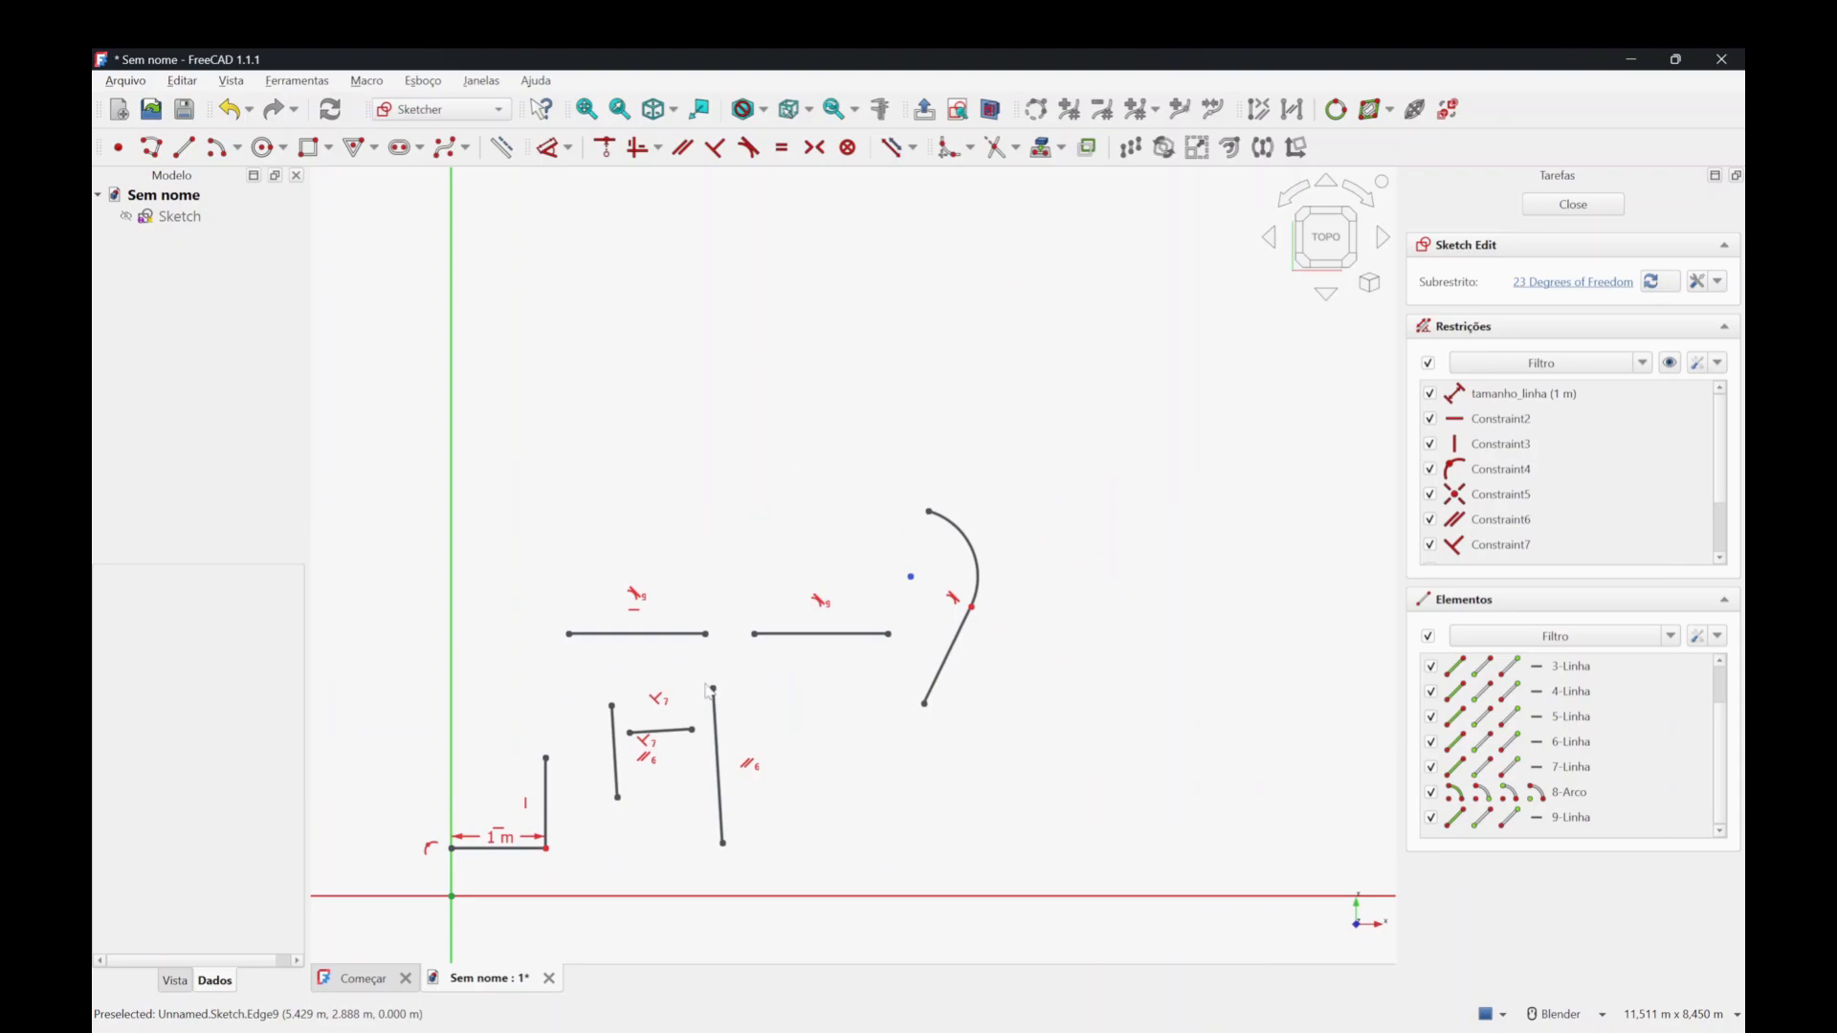
{"action": "scroll", "coordinate": [681, 793], "scroll_direction": "up", "scroll_amount": 1}
{"action": "scroll", "coordinate": [585, 765], "scroll_direction": "down", "scroll_amount": 1}
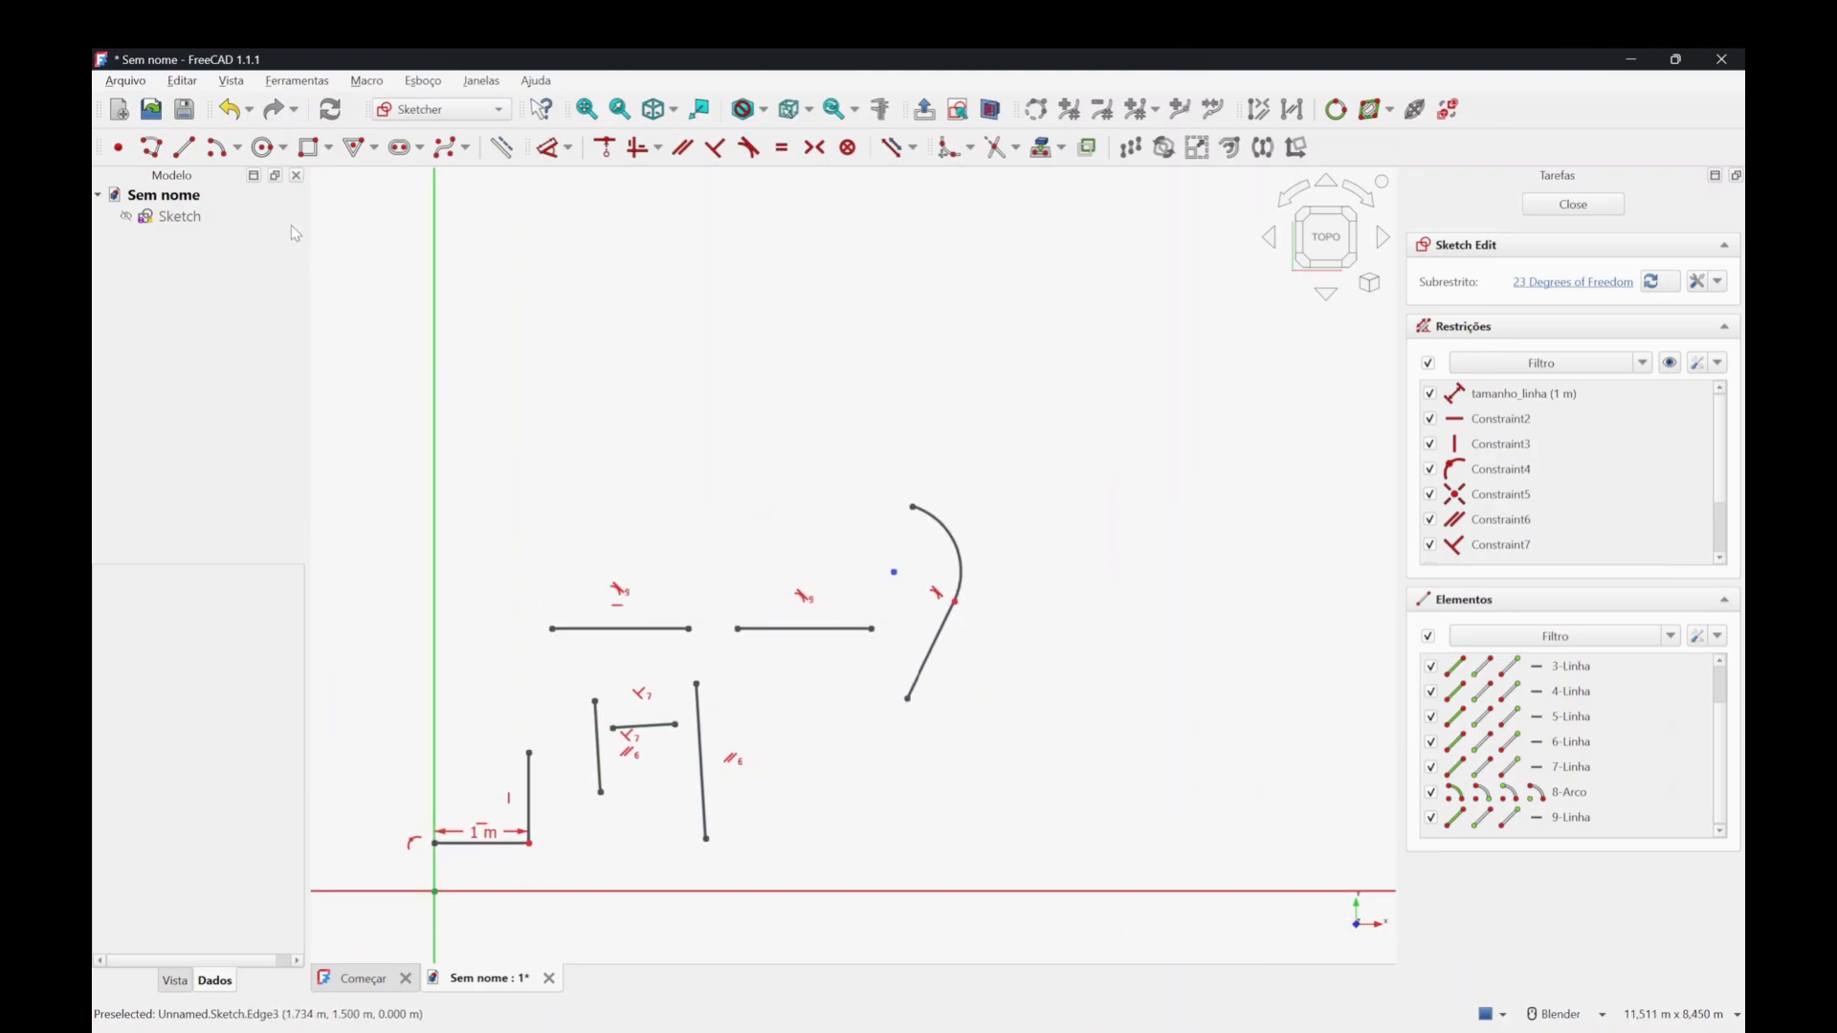
{"action": "left_click", "coordinate": [262, 147]}
{"action": "left_click", "coordinate": [702, 328]}
{"action": "left_click", "coordinate": [810, 352]}
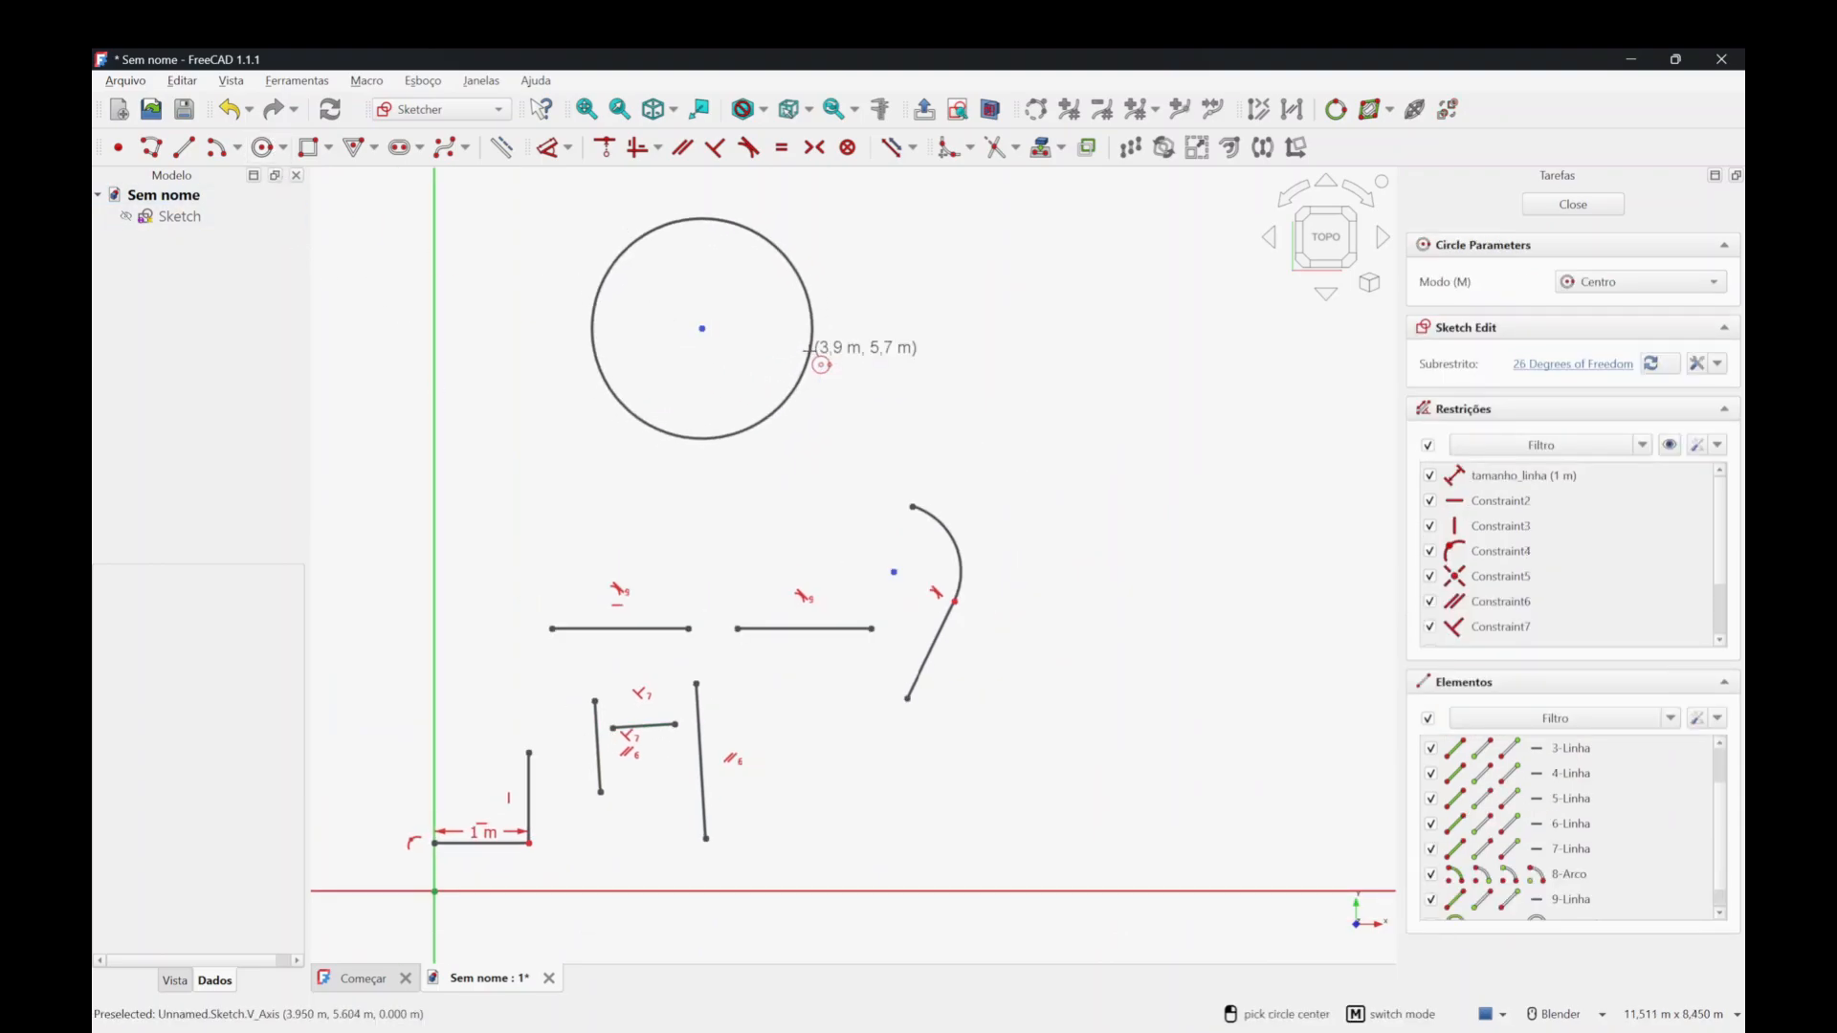
{"action": "left_click", "coordinate": [893, 320]}
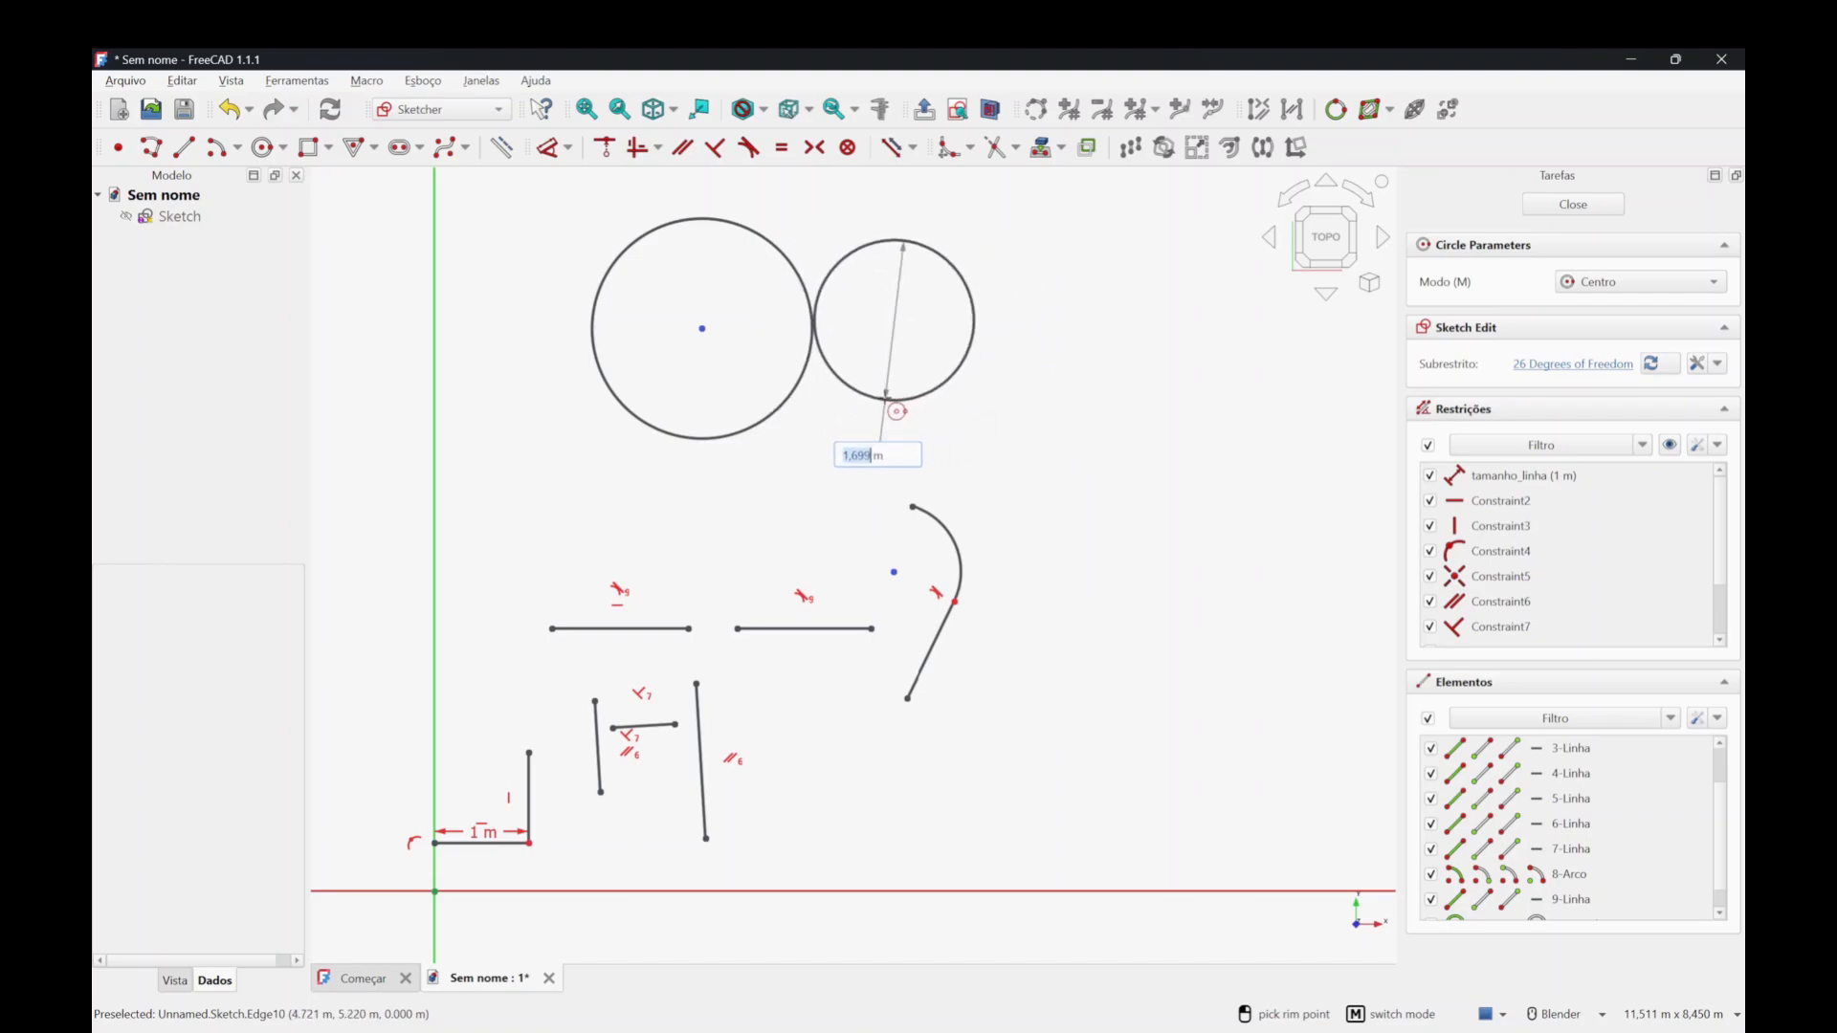
{"action": "left_click", "coordinate": [886, 396]}
{"action": "right_click", "coordinate": [856, 349]}
Apply a Tangent constraint between the two circles, then enlarge the right circle and adjust the size of the left one.
{"action": "left_click", "coordinate": [831, 369]}
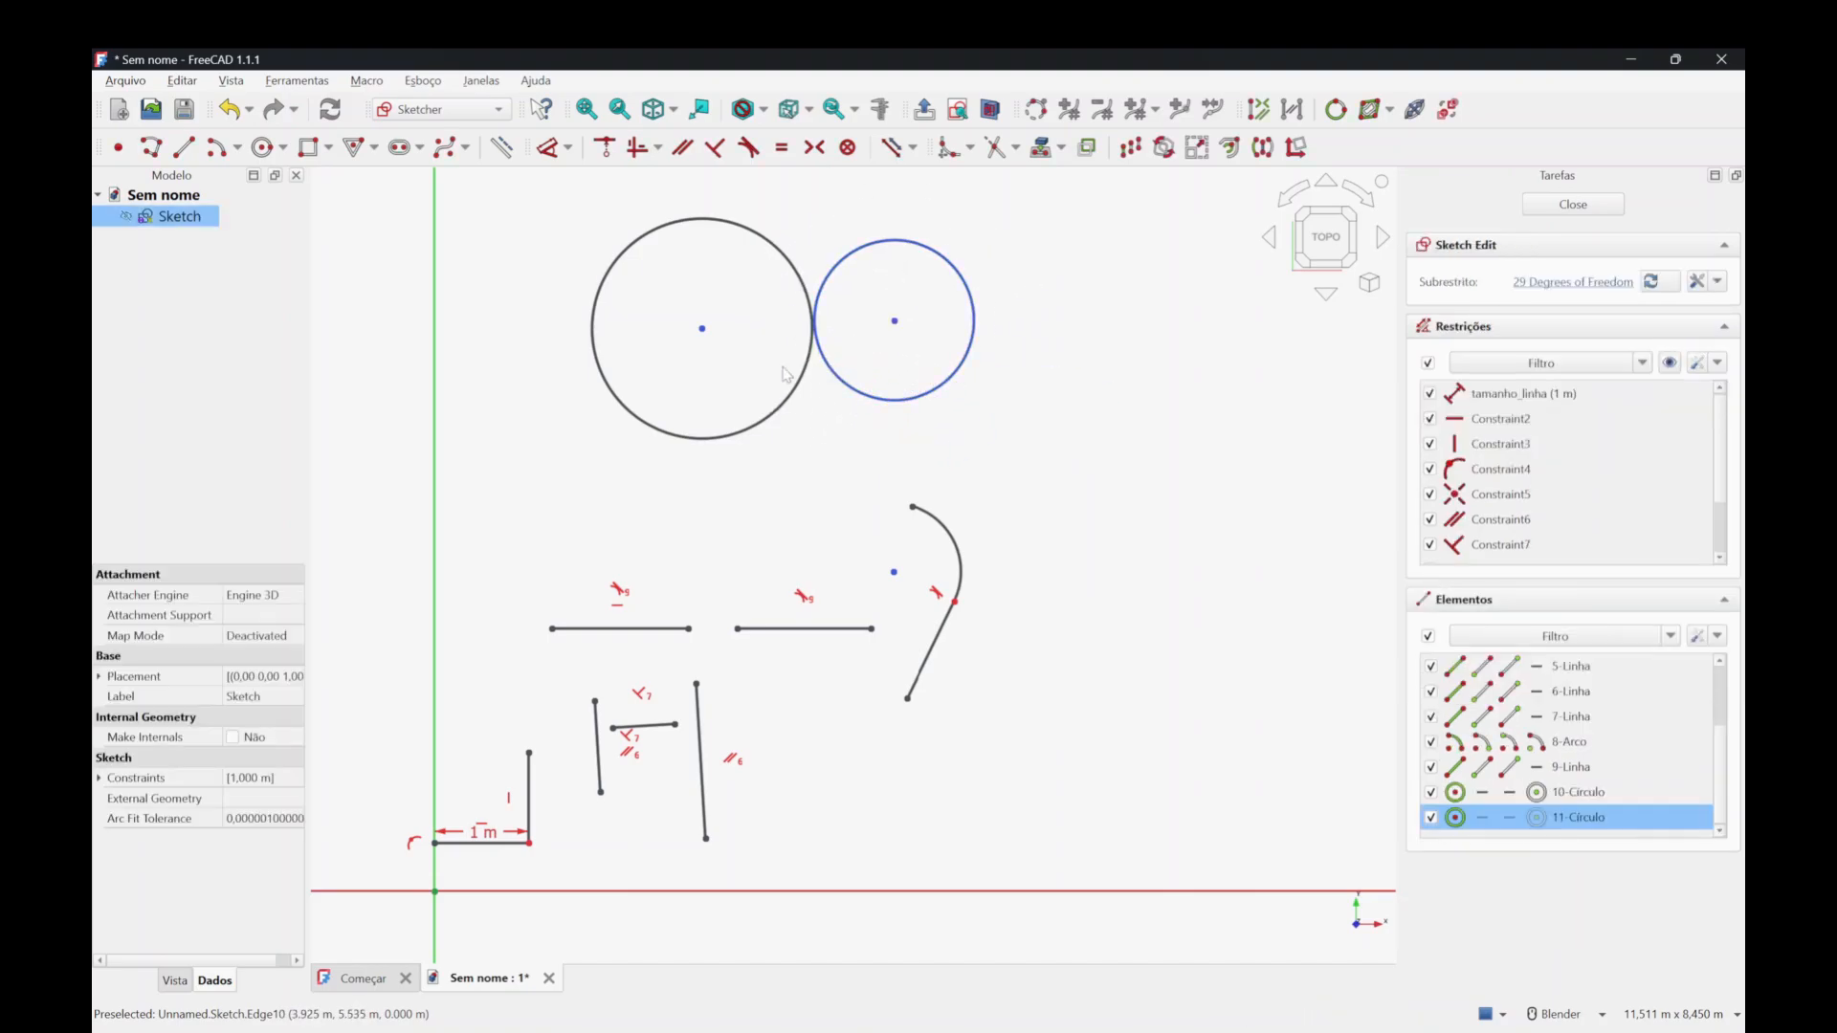
{"action": "left_click", "coordinate": [802, 375]}
{"action": "left_click", "coordinate": [749, 148]}
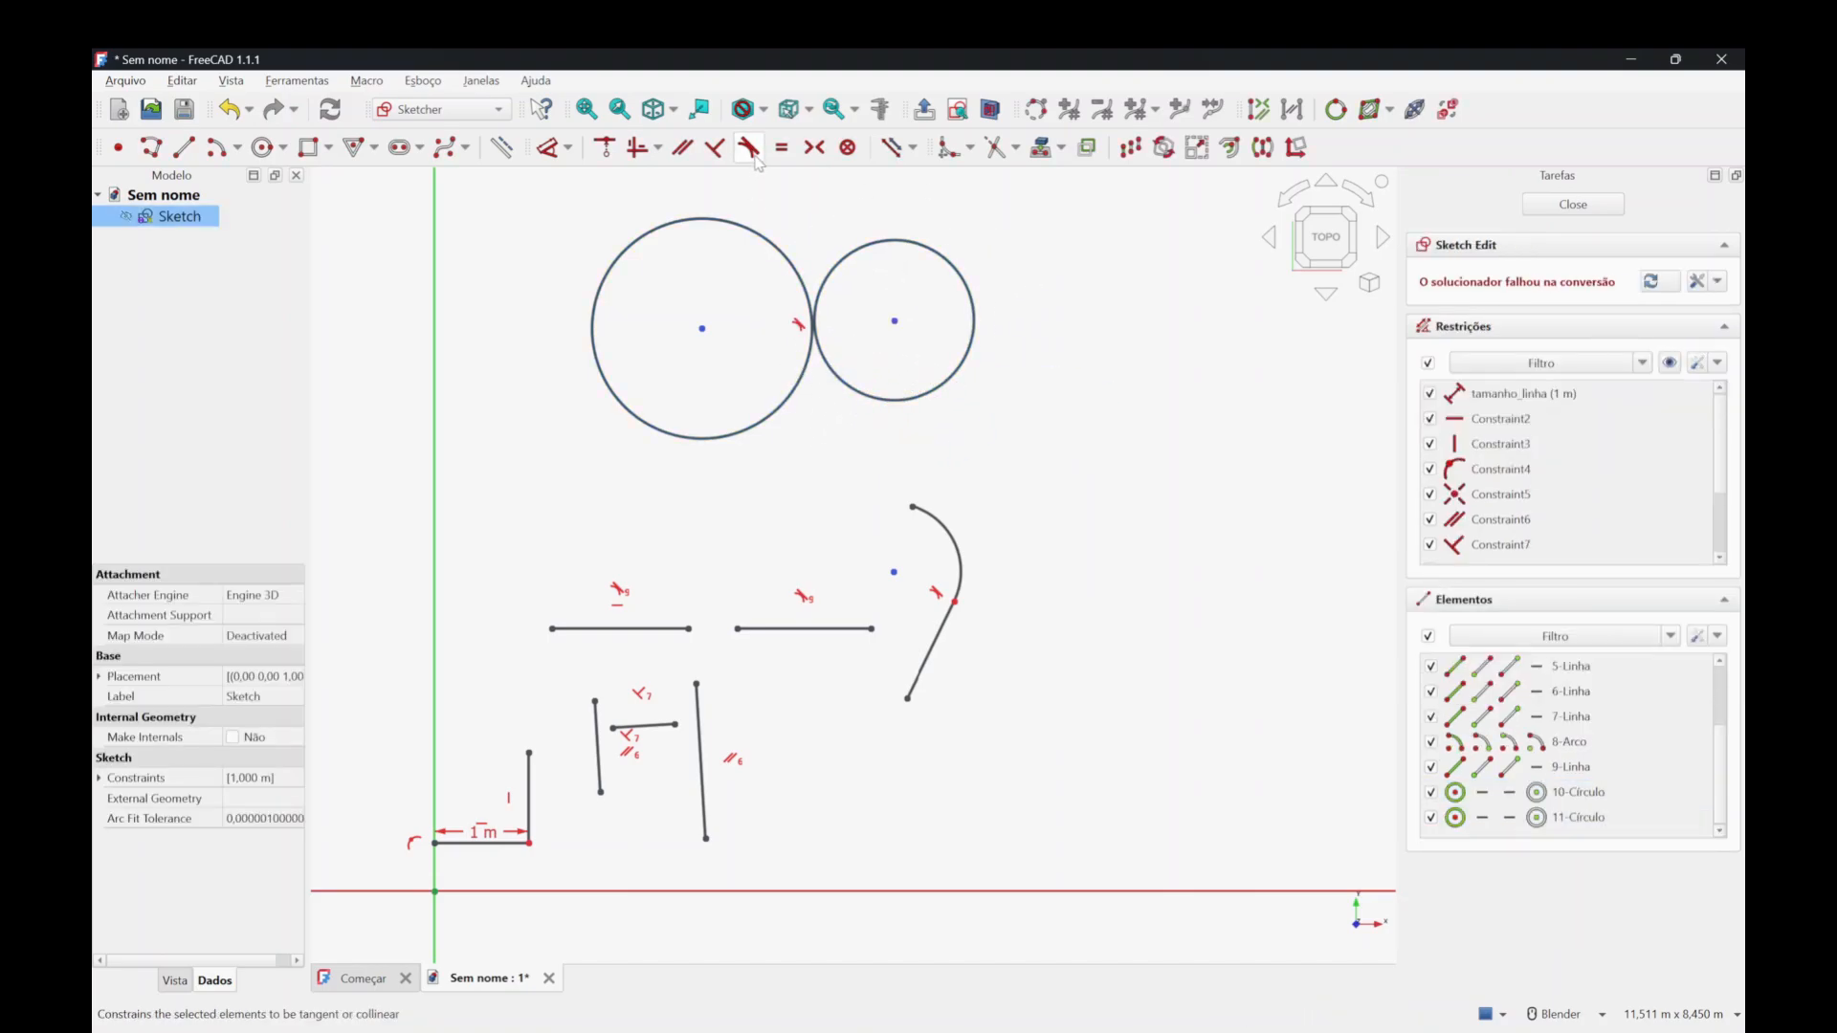
{"action": "left_click_drag", "start_coordinate": [842, 275], "coordinate": [816, 202]}
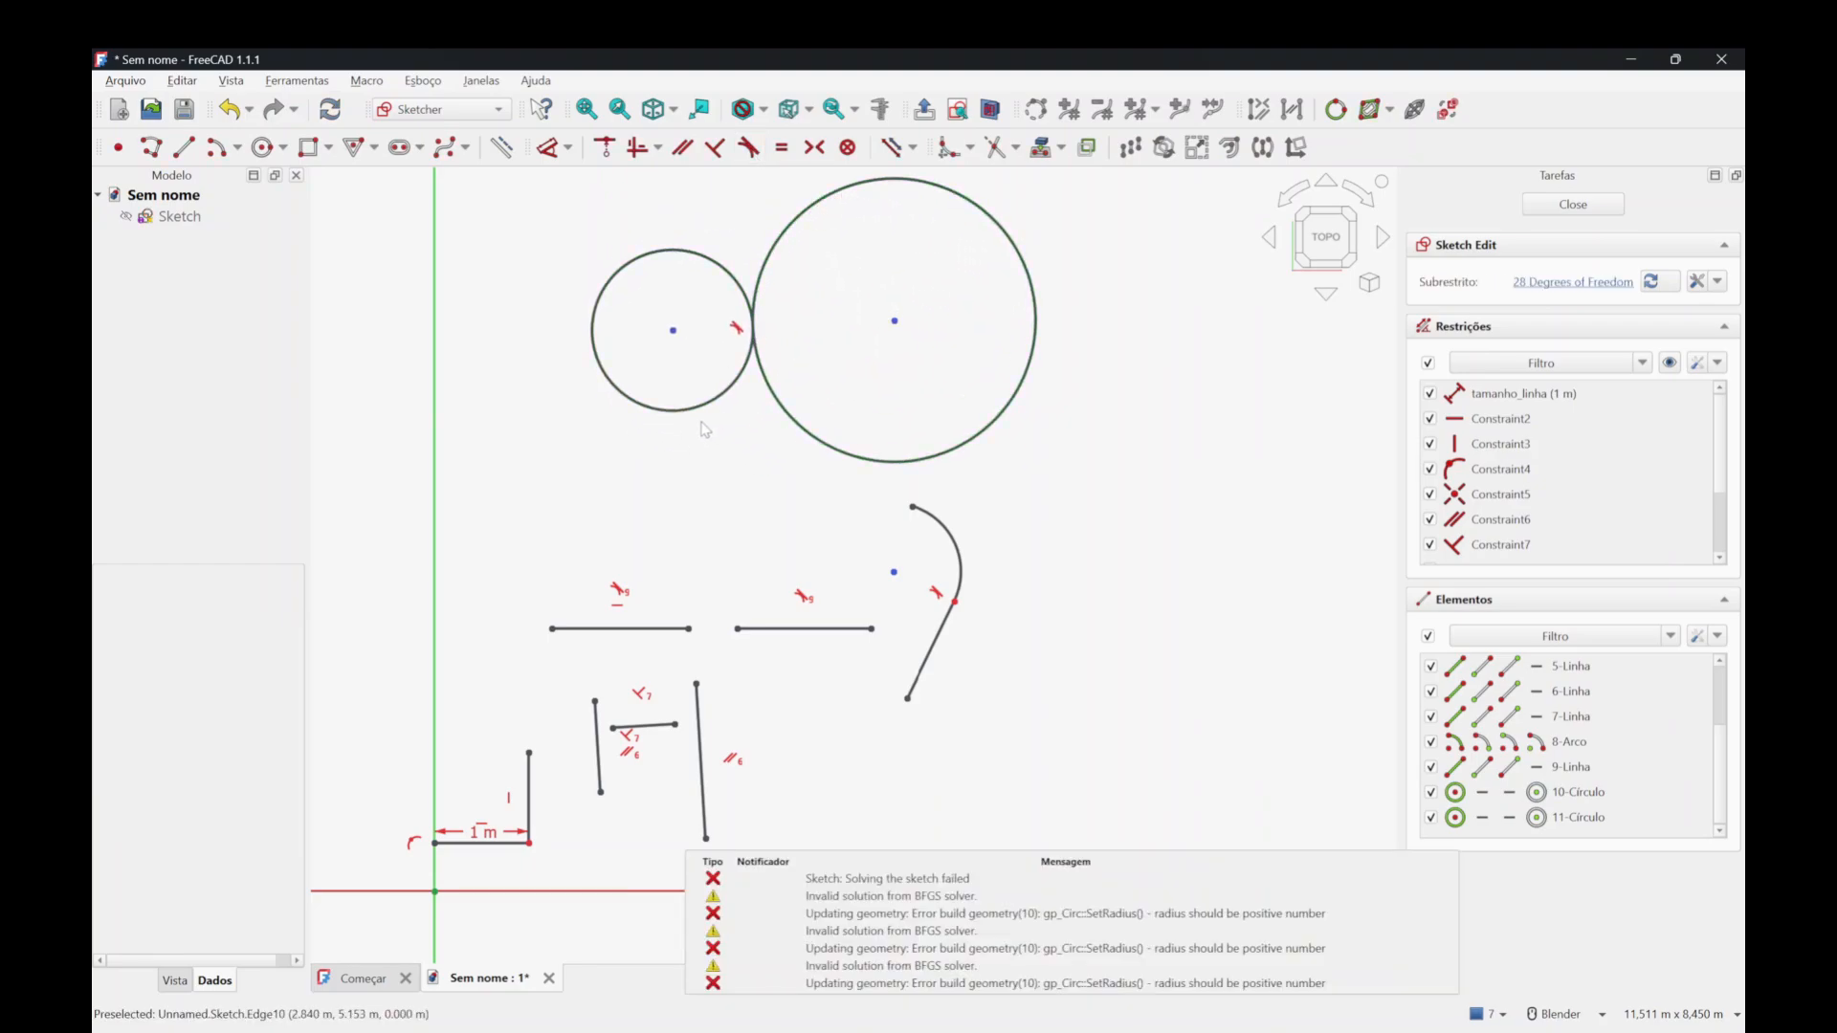
{"action": "mouse_move", "coordinate": [697, 409]}
{"action": "left_mouse_down"}
{"action": "mouse_move", "coordinate": [695, 388]}
{"action": "mouse_move", "coordinate": [732, 442]}
{"action": "mouse_move", "coordinate": [713, 402]}
{"action": "left_mouse_up"}
Delete all geometry from the sketch.
{"action": "scroll", "coordinate": [700, 558], "scroll_direction": "down", "scroll_amount": 3}
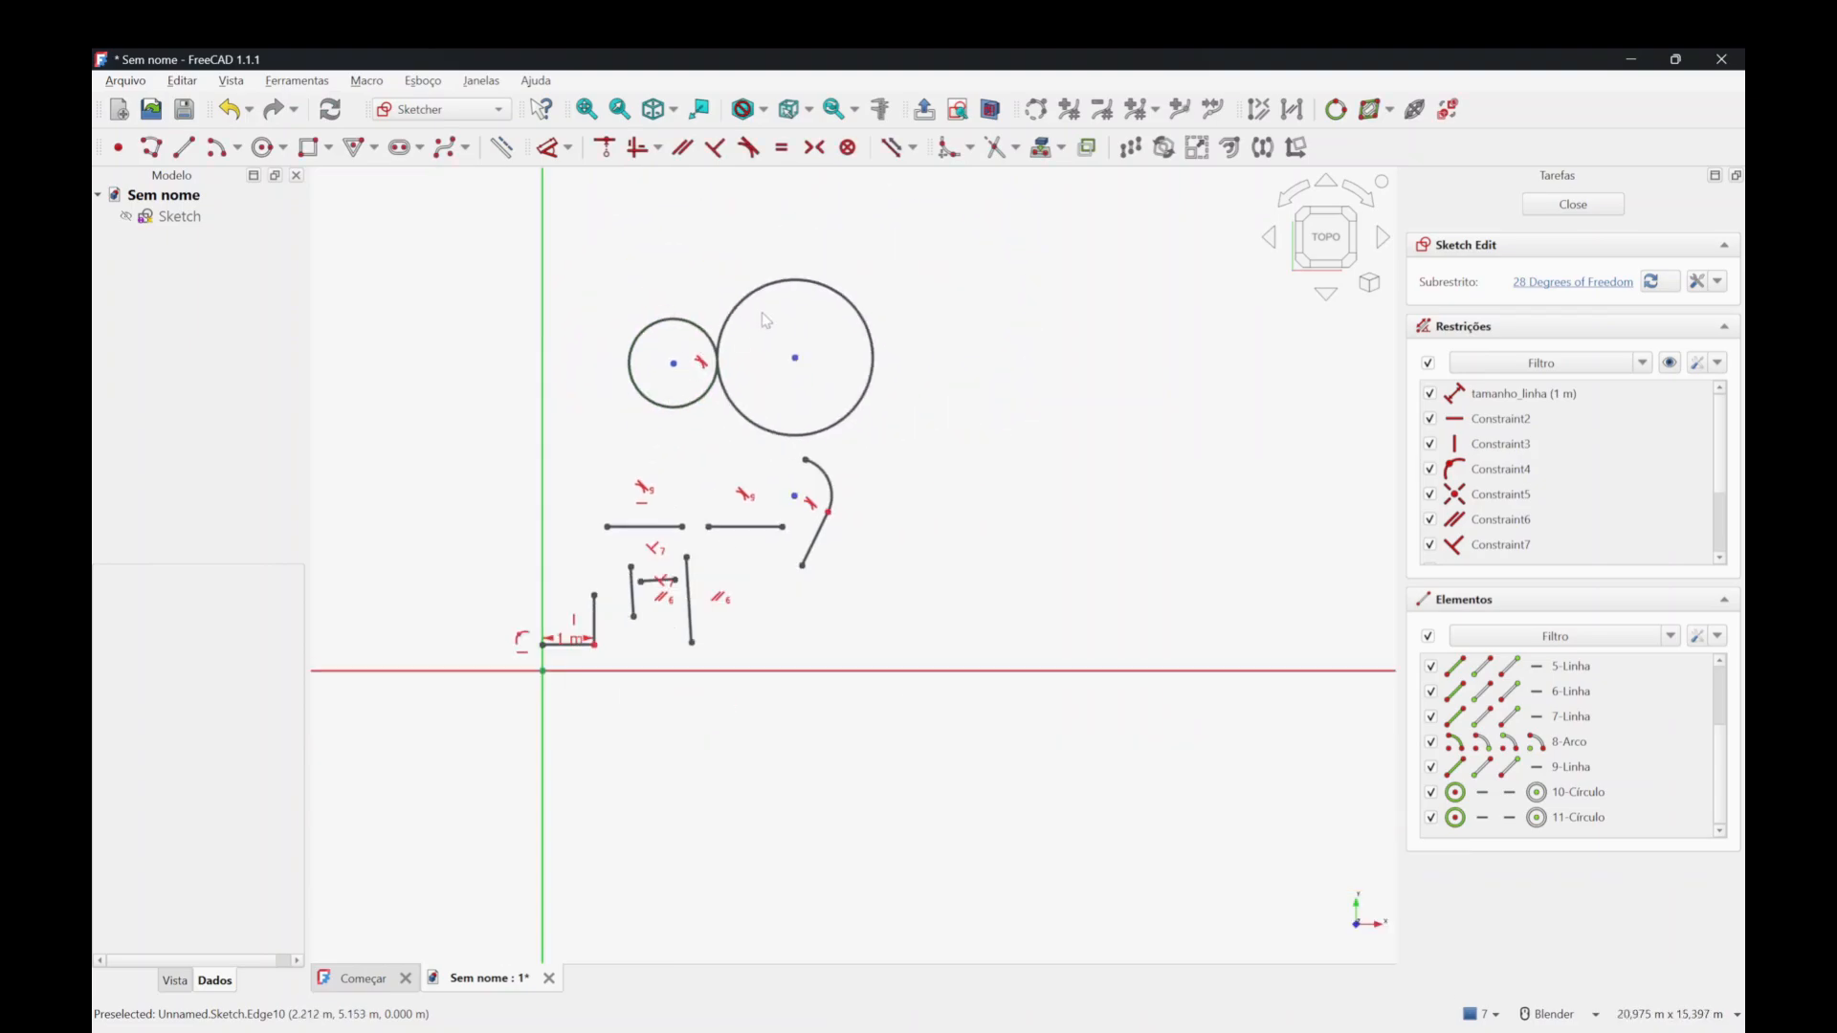
{"action": "scroll", "coordinate": [955, 453], "scroll_direction": "up", "scroll_amount": 1}
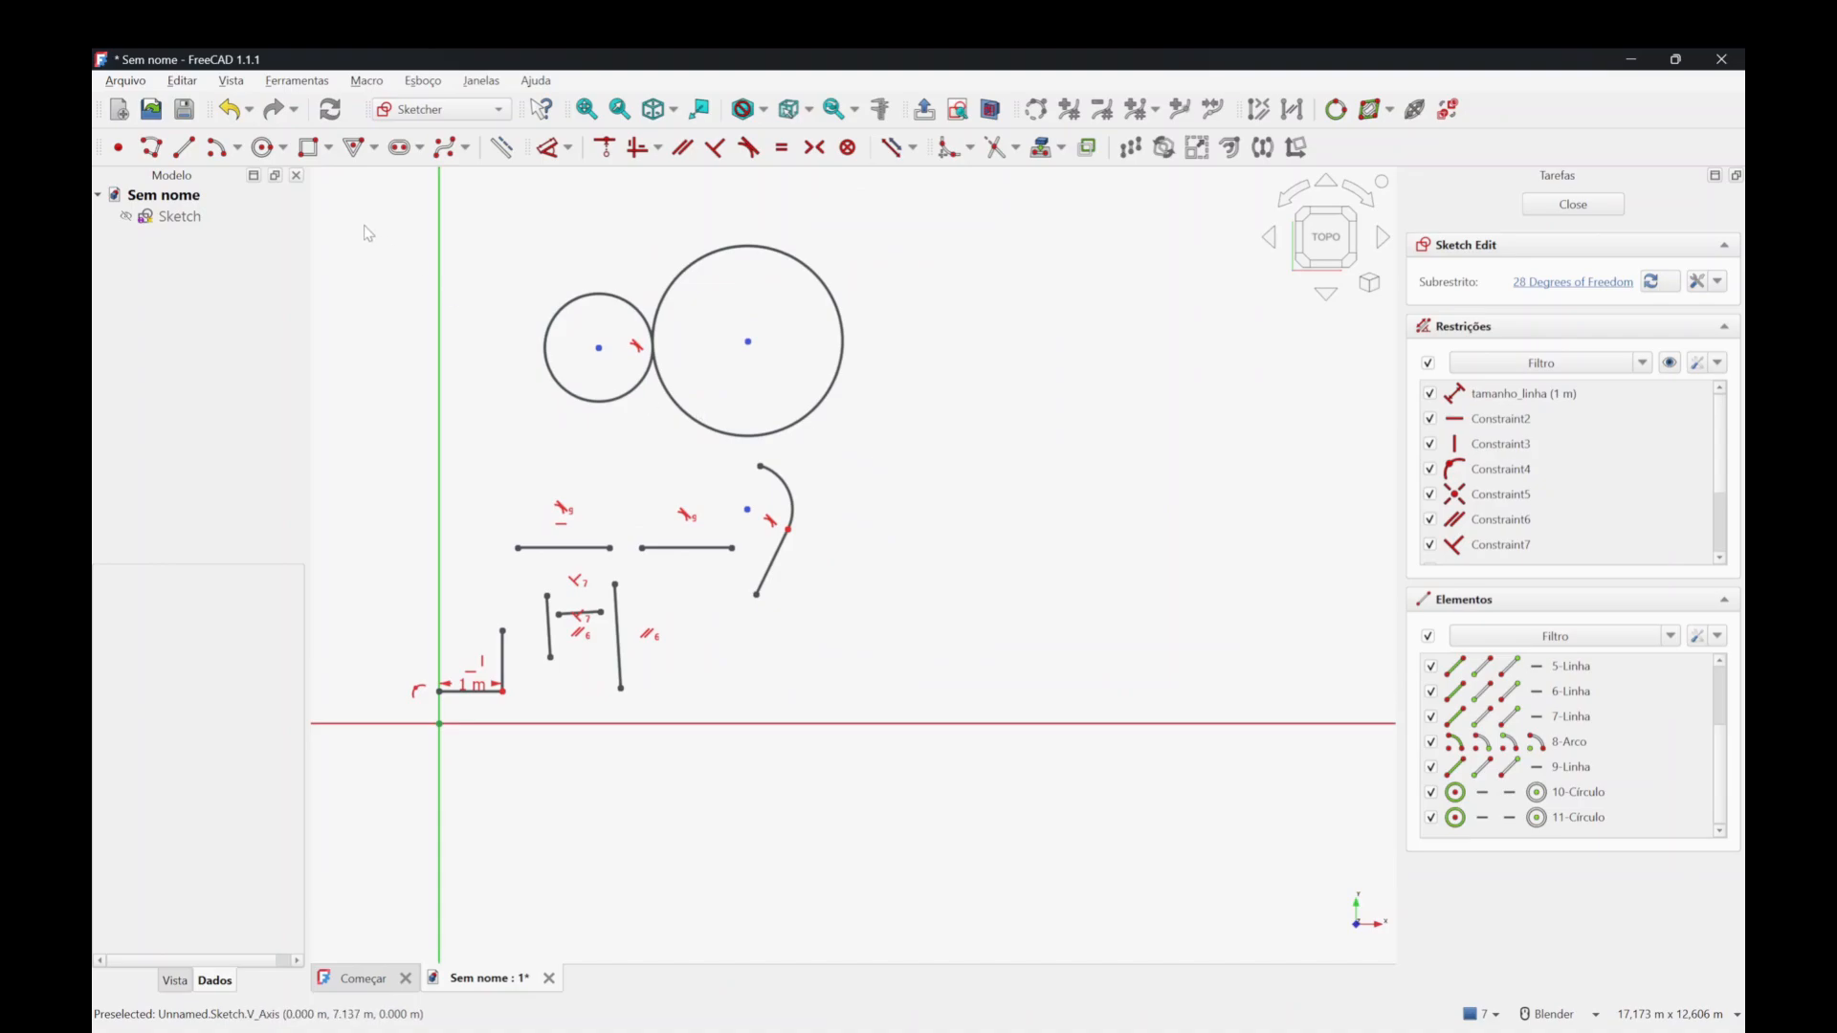
{"action": "left_click_drag", "start_coordinate": [363, 226], "coordinate": [1092, 791]}
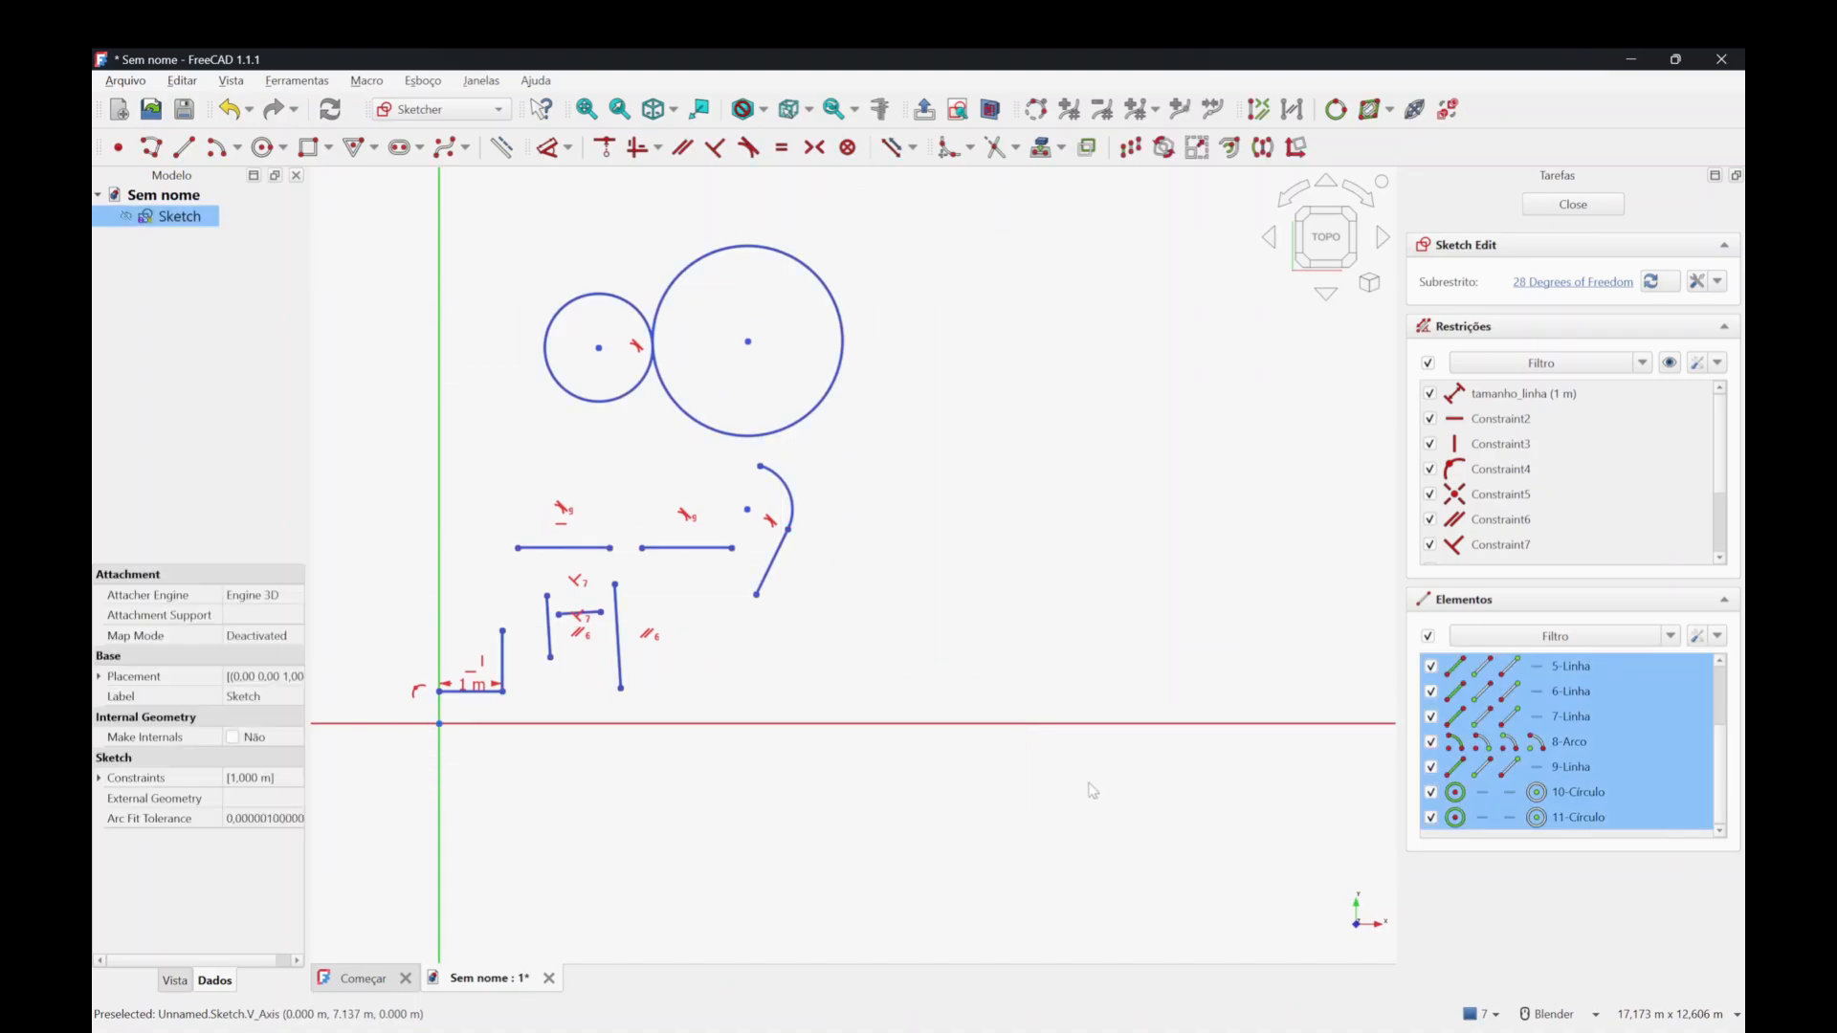
{"action": "key", "text": "Delete"}
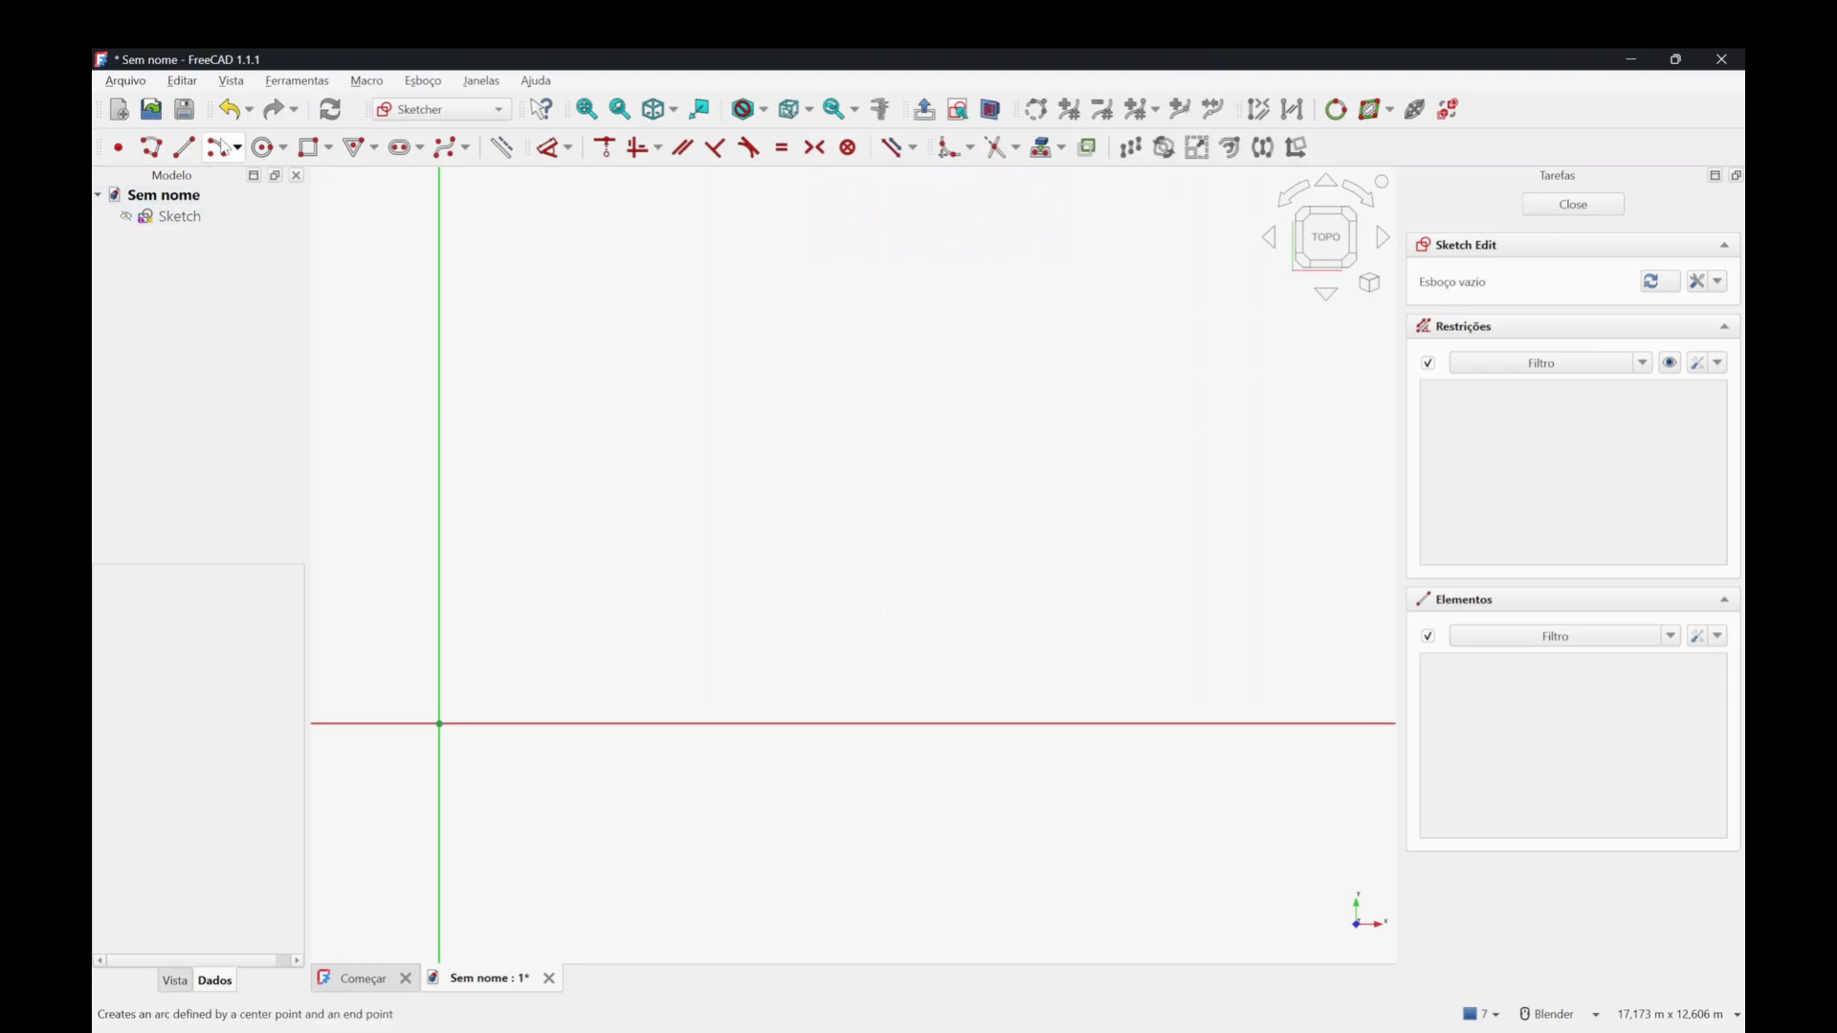
{"action": "left_click", "coordinate": [217, 147]}
{"action": "key", "text": "Escape"}
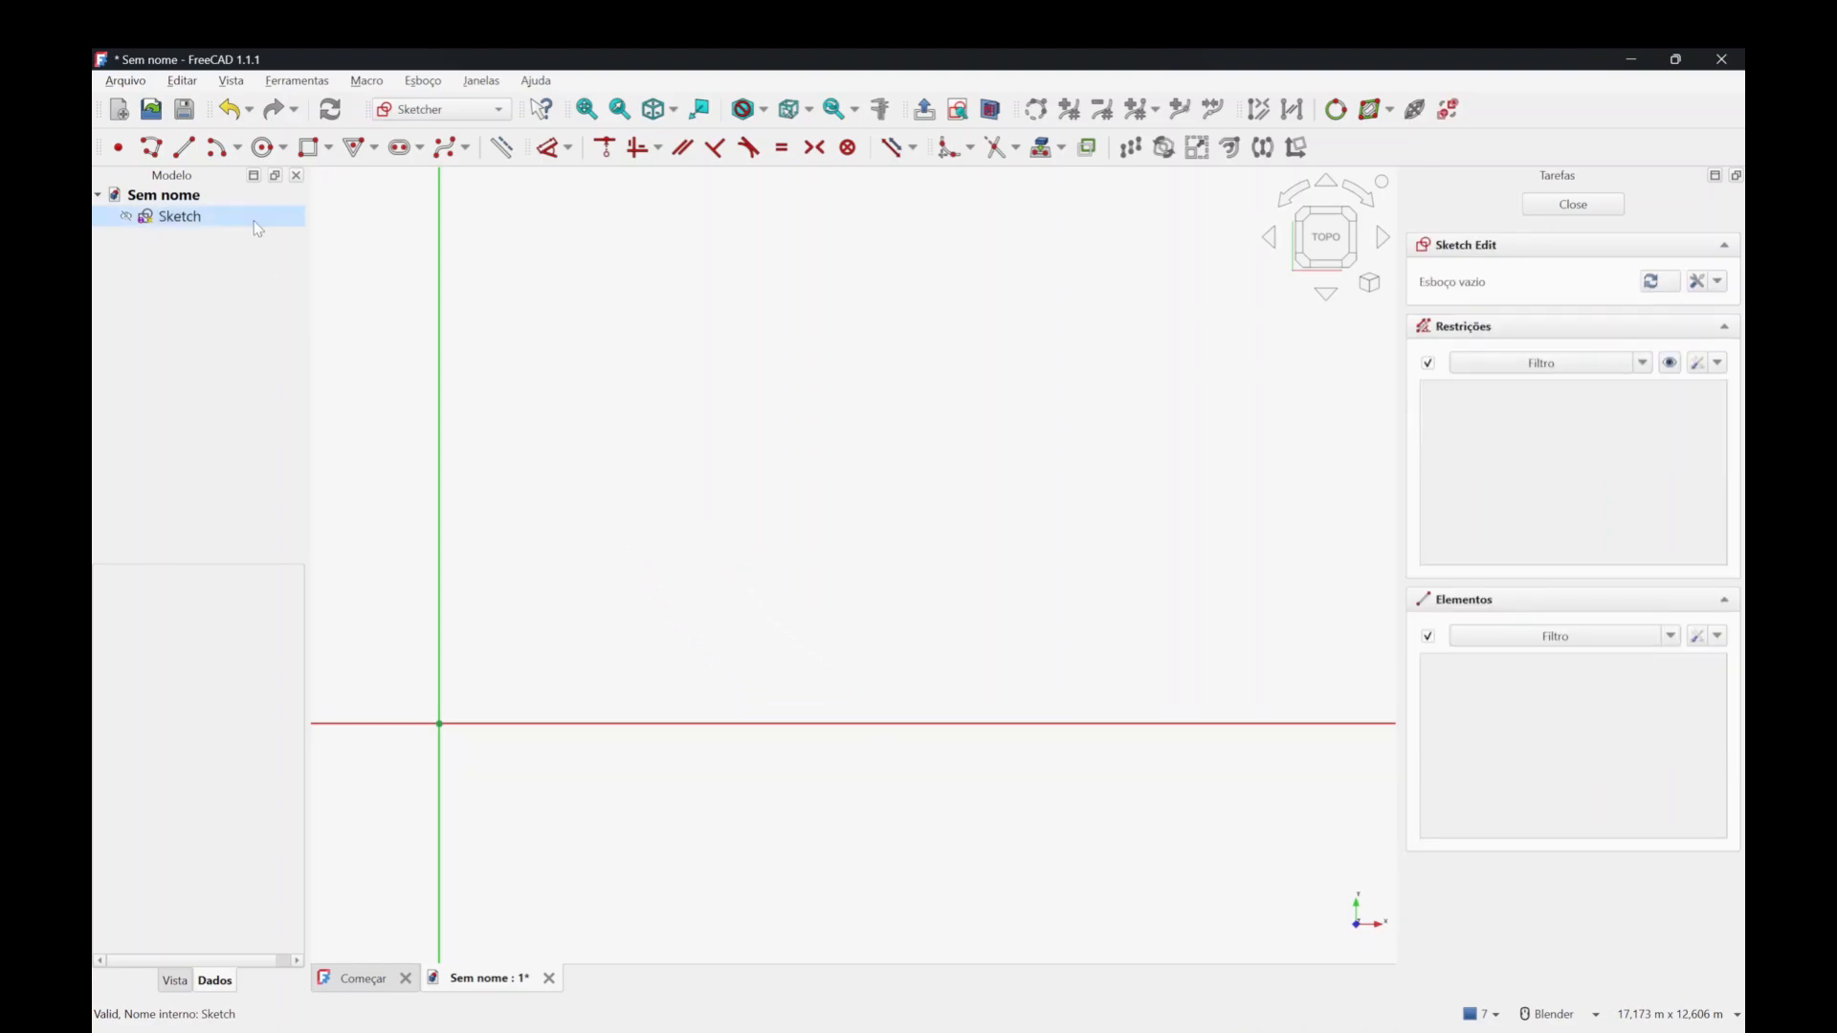
Draw a corner-based rectangle above the horizontal axis, to the right of the vertical axis.
{"action": "left_click", "coordinate": [308, 146]}
{"action": "left_click", "coordinate": [609, 368]}
{"action": "left_click", "coordinate": [952, 604]}
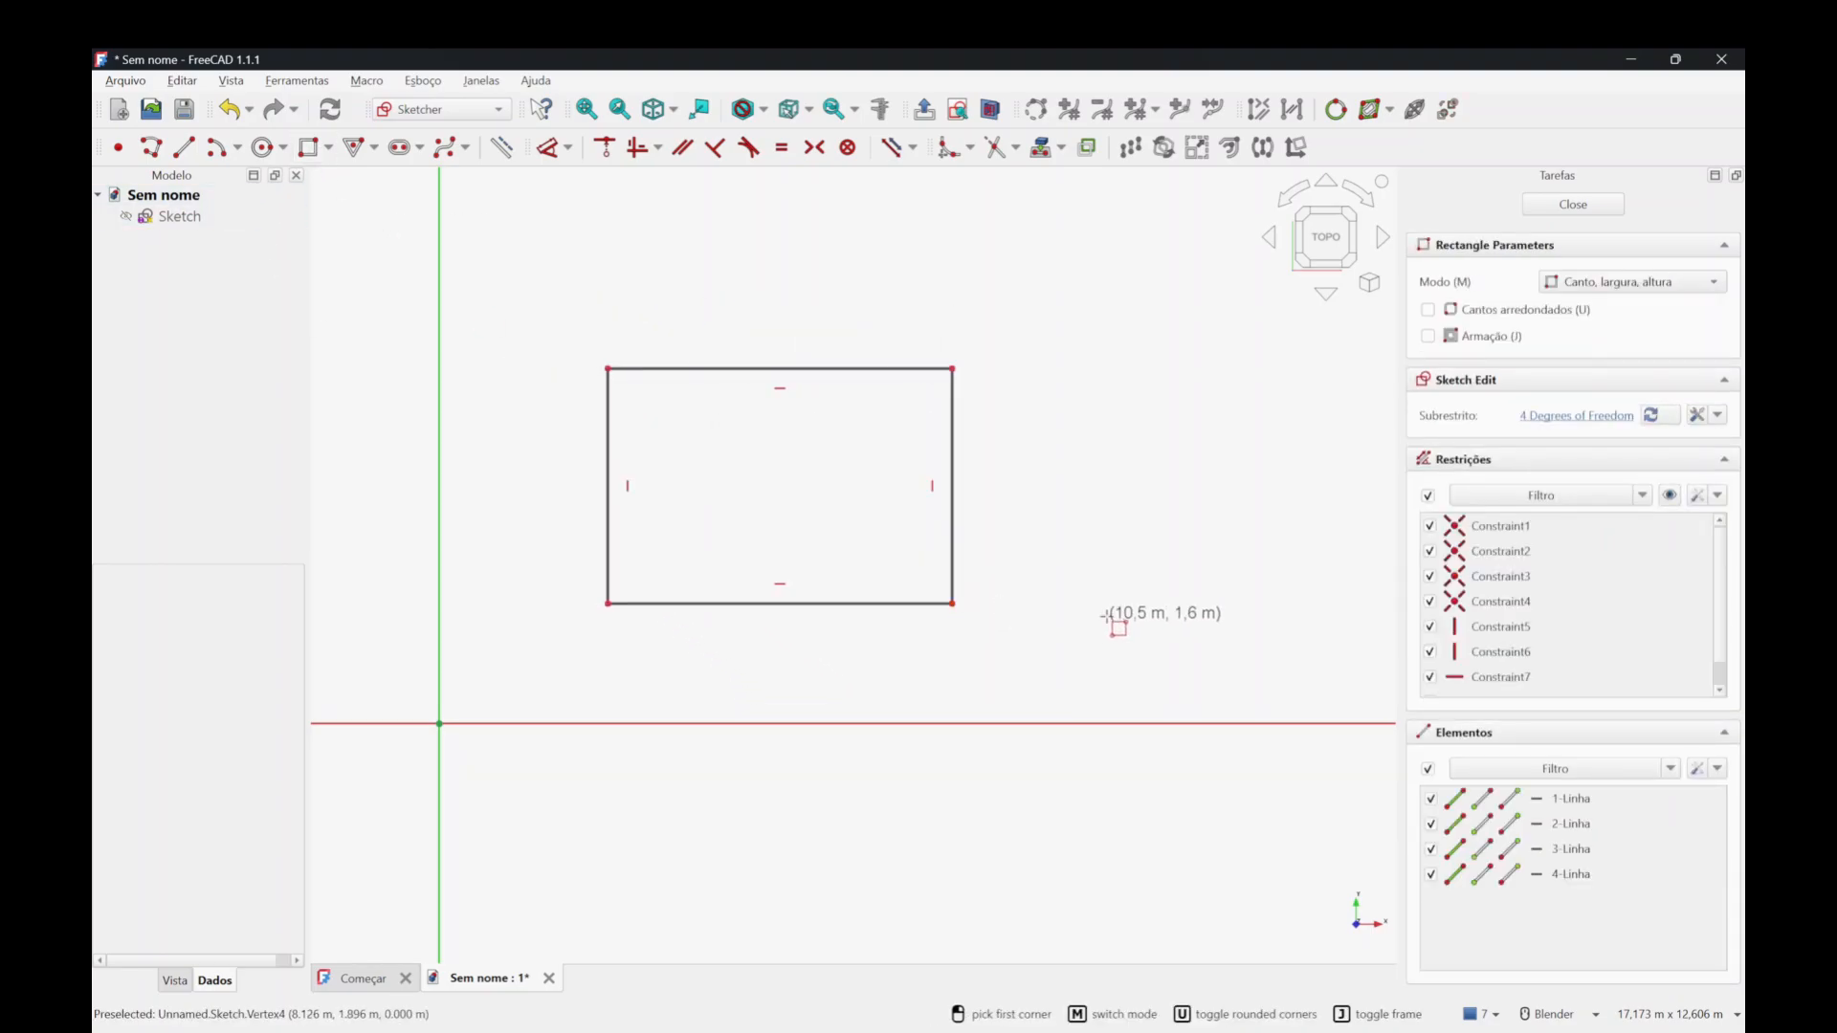
Fillet the rectangle's two lower corners by picking their adjacent edges, with corner preservation on.
{"action": "left_click", "coordinate": [948, 151]}
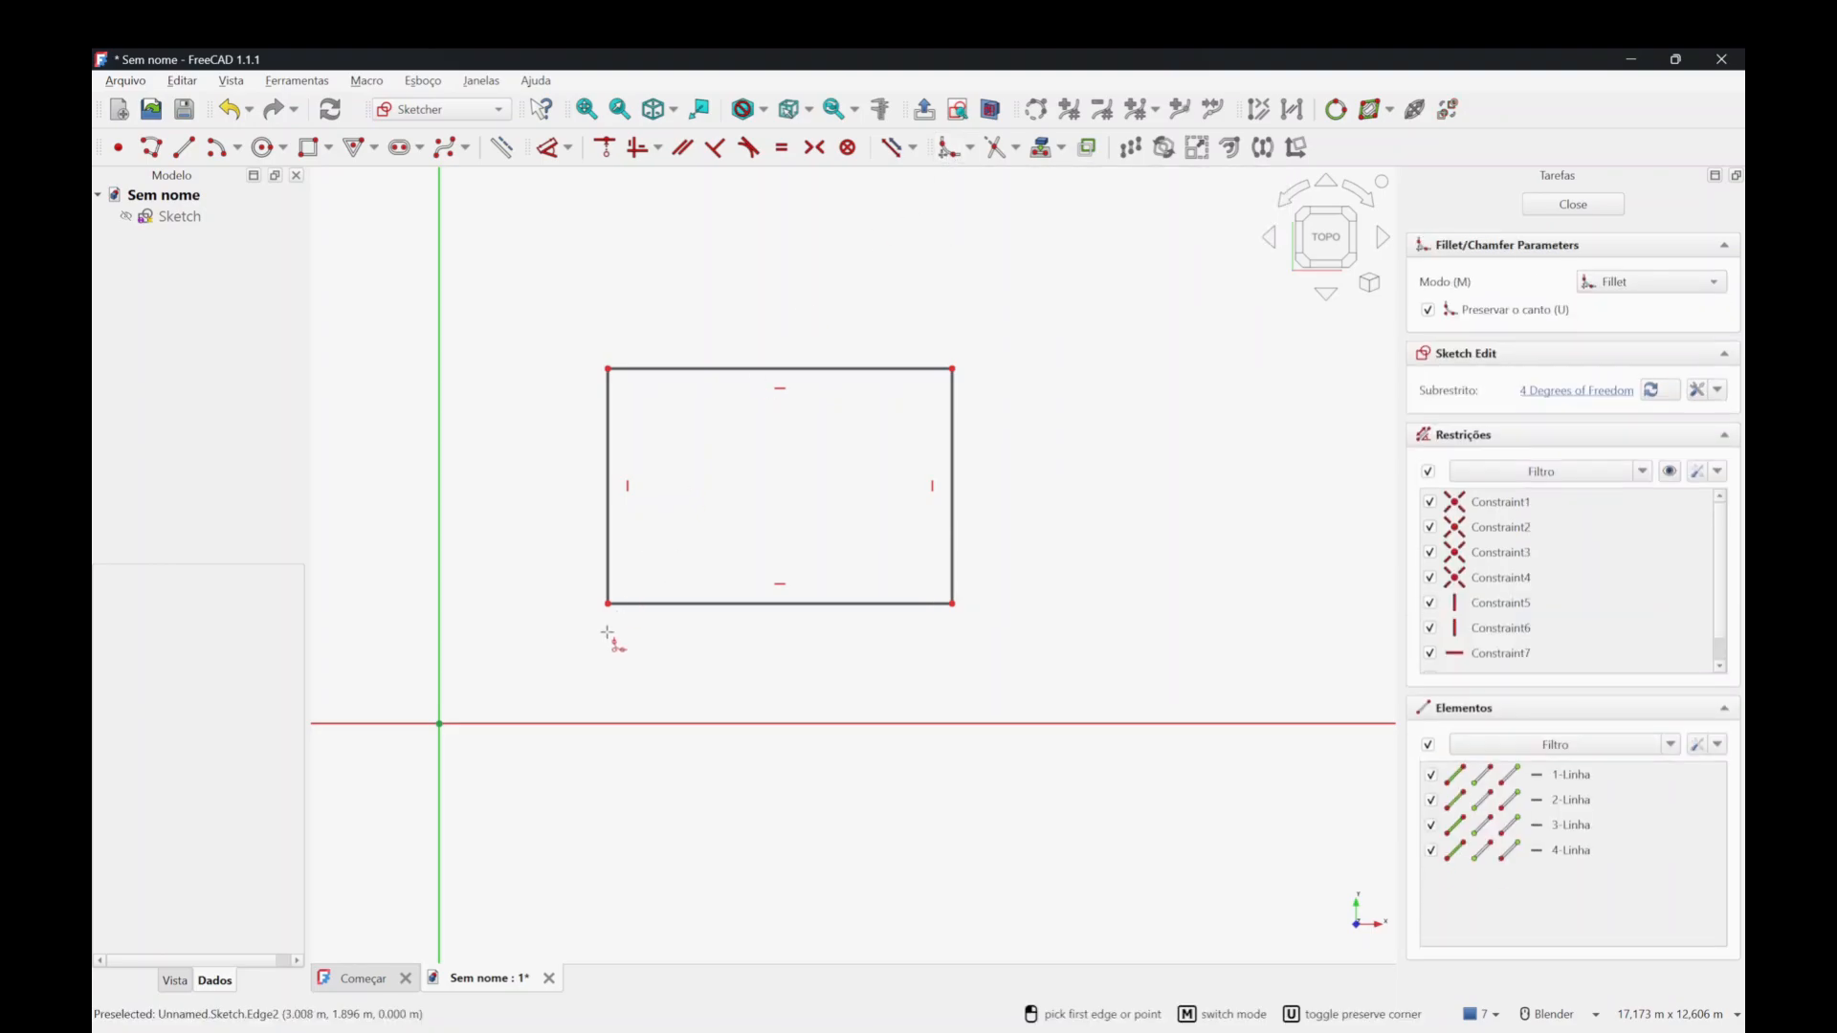
{"action": "left_click", "coordinate": [631, 608]}
{"action": "left_click", "coordinate": [608, 574]}
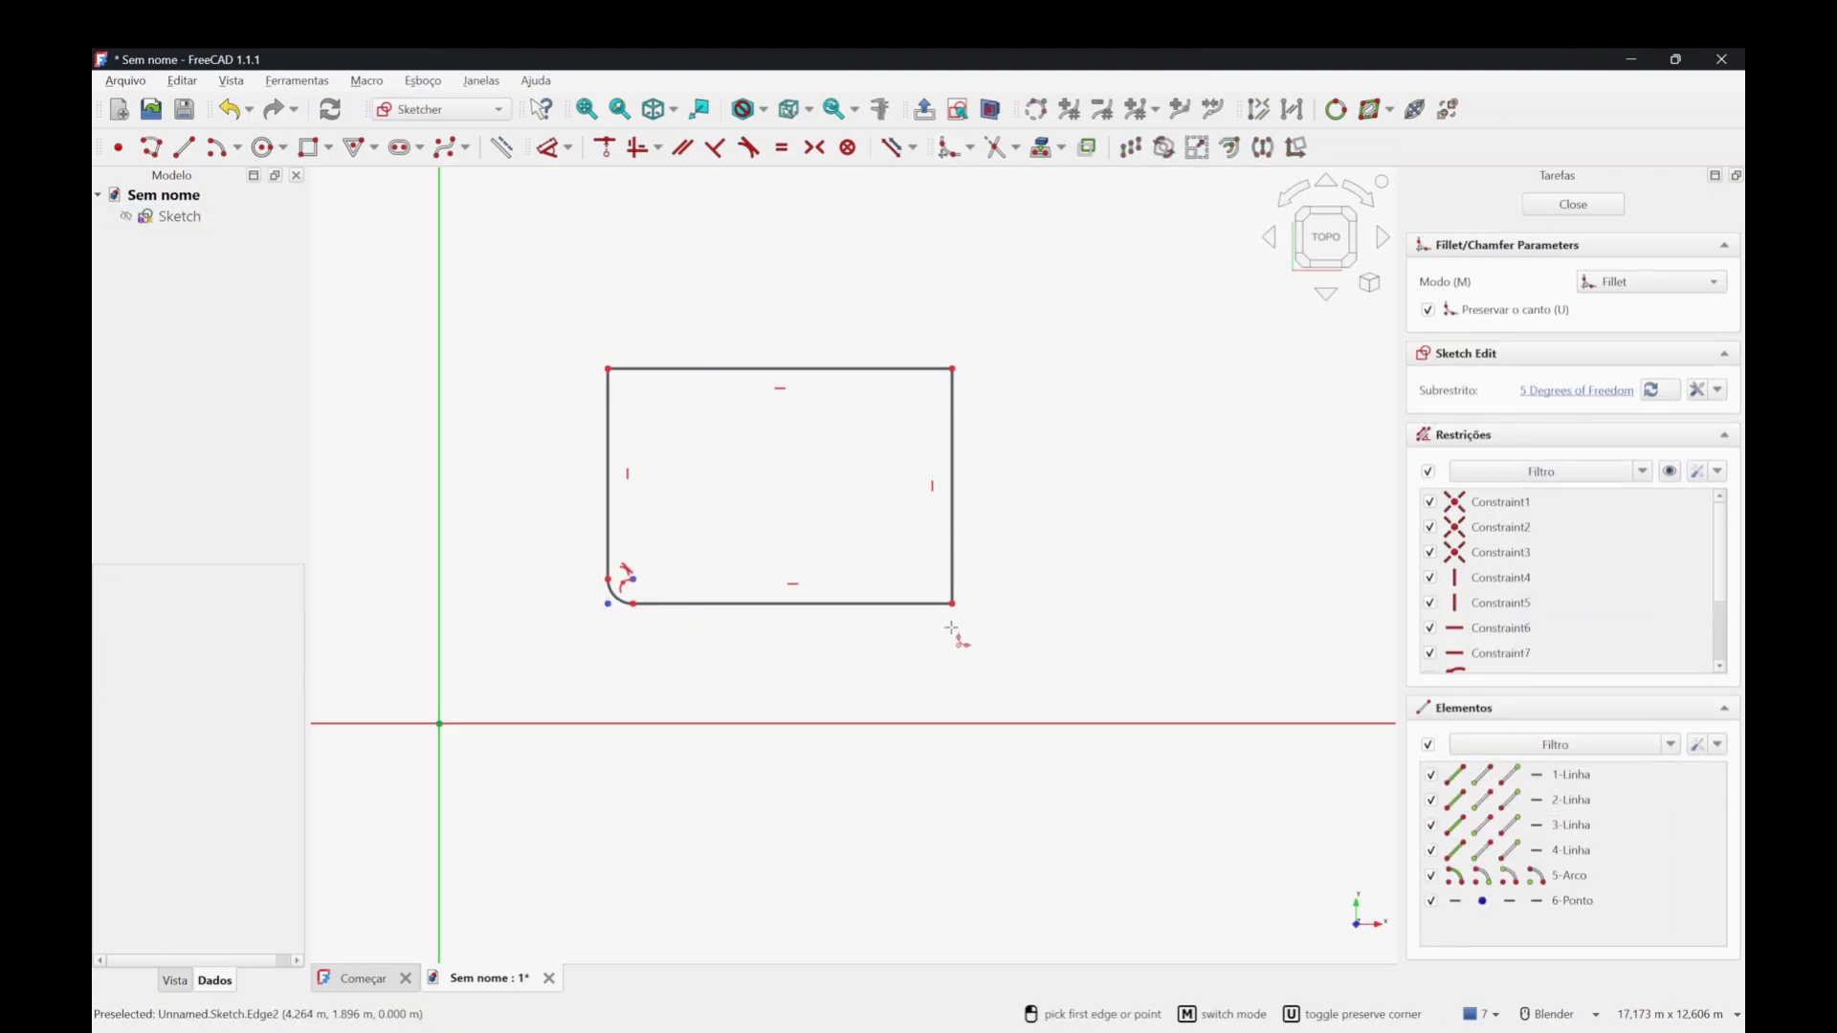
{"action": "left_click", "coordinate": [924, 604]}
{"action": "left_click", "coordinate": [952, 574]}
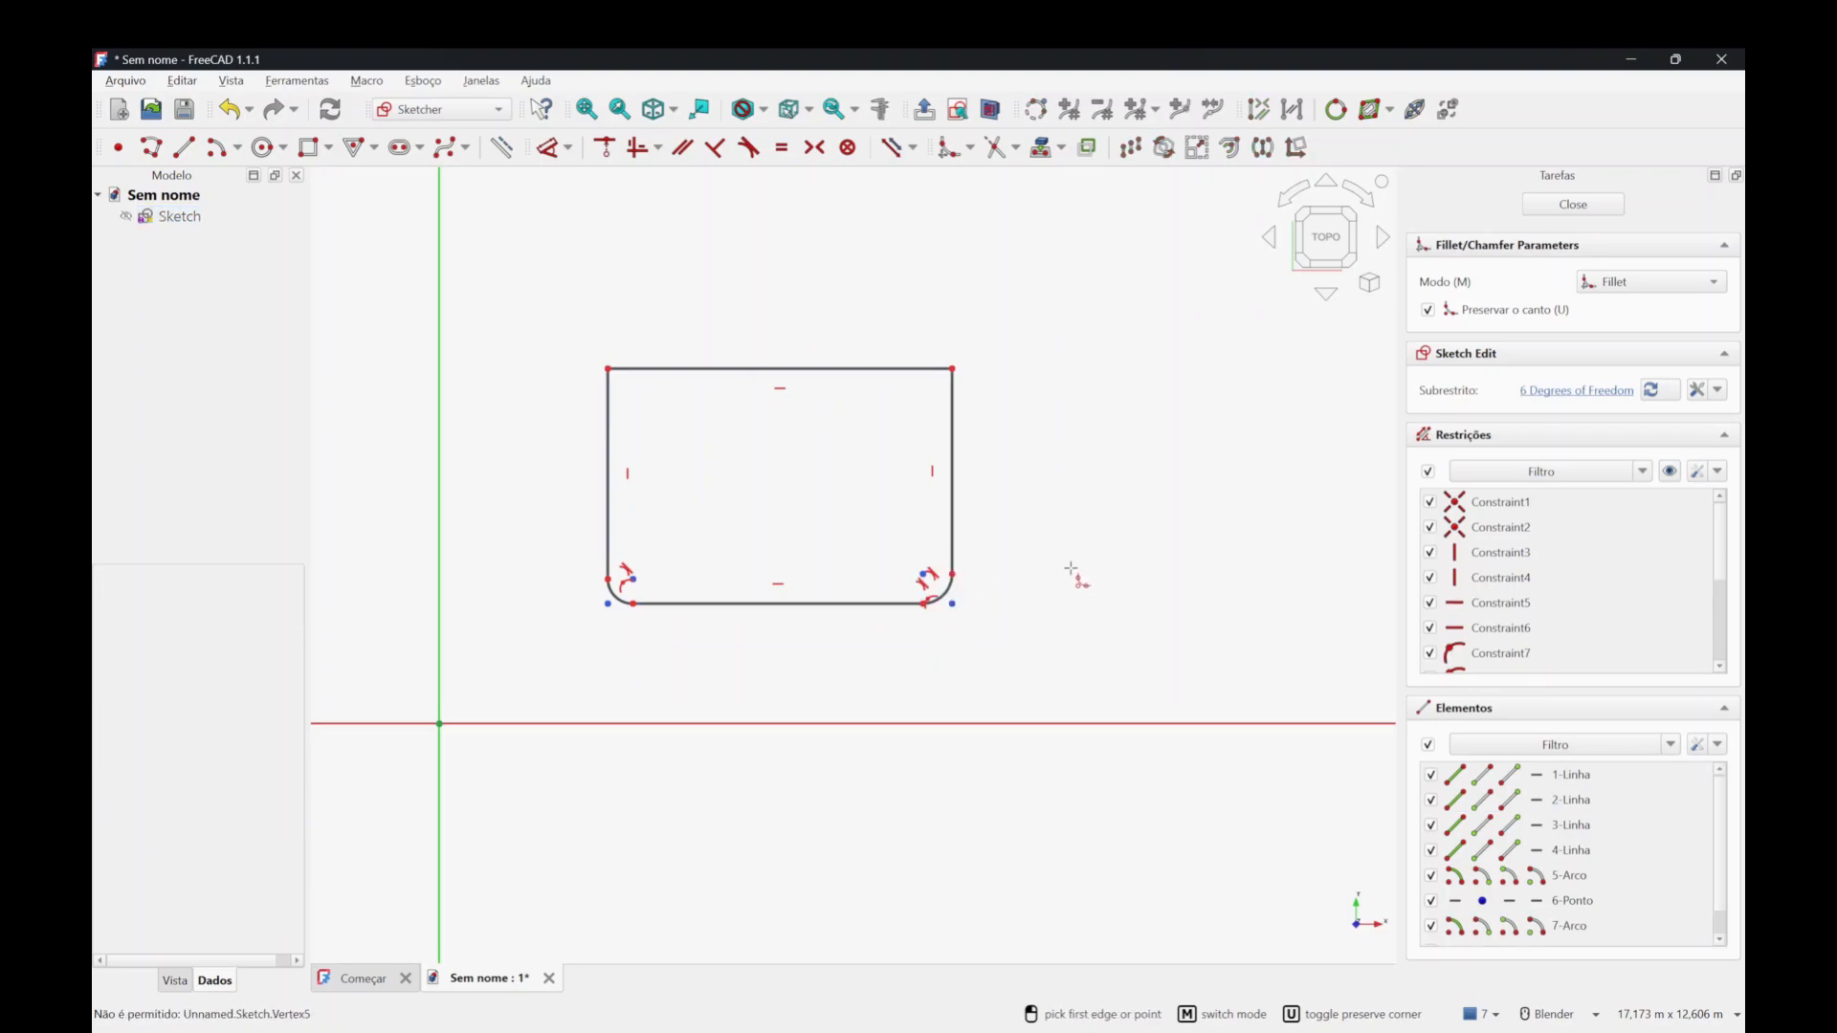
{"action": "key", "text": "Escape"}
Enlarge the lower-right fillet by moving its upper endpoint outward, and shift the rectangle's bottom edge slightly down.
{"action": "scroll", "coordinate": [866, 586], "scroll_direction": "up", "scroll_amount": 3}
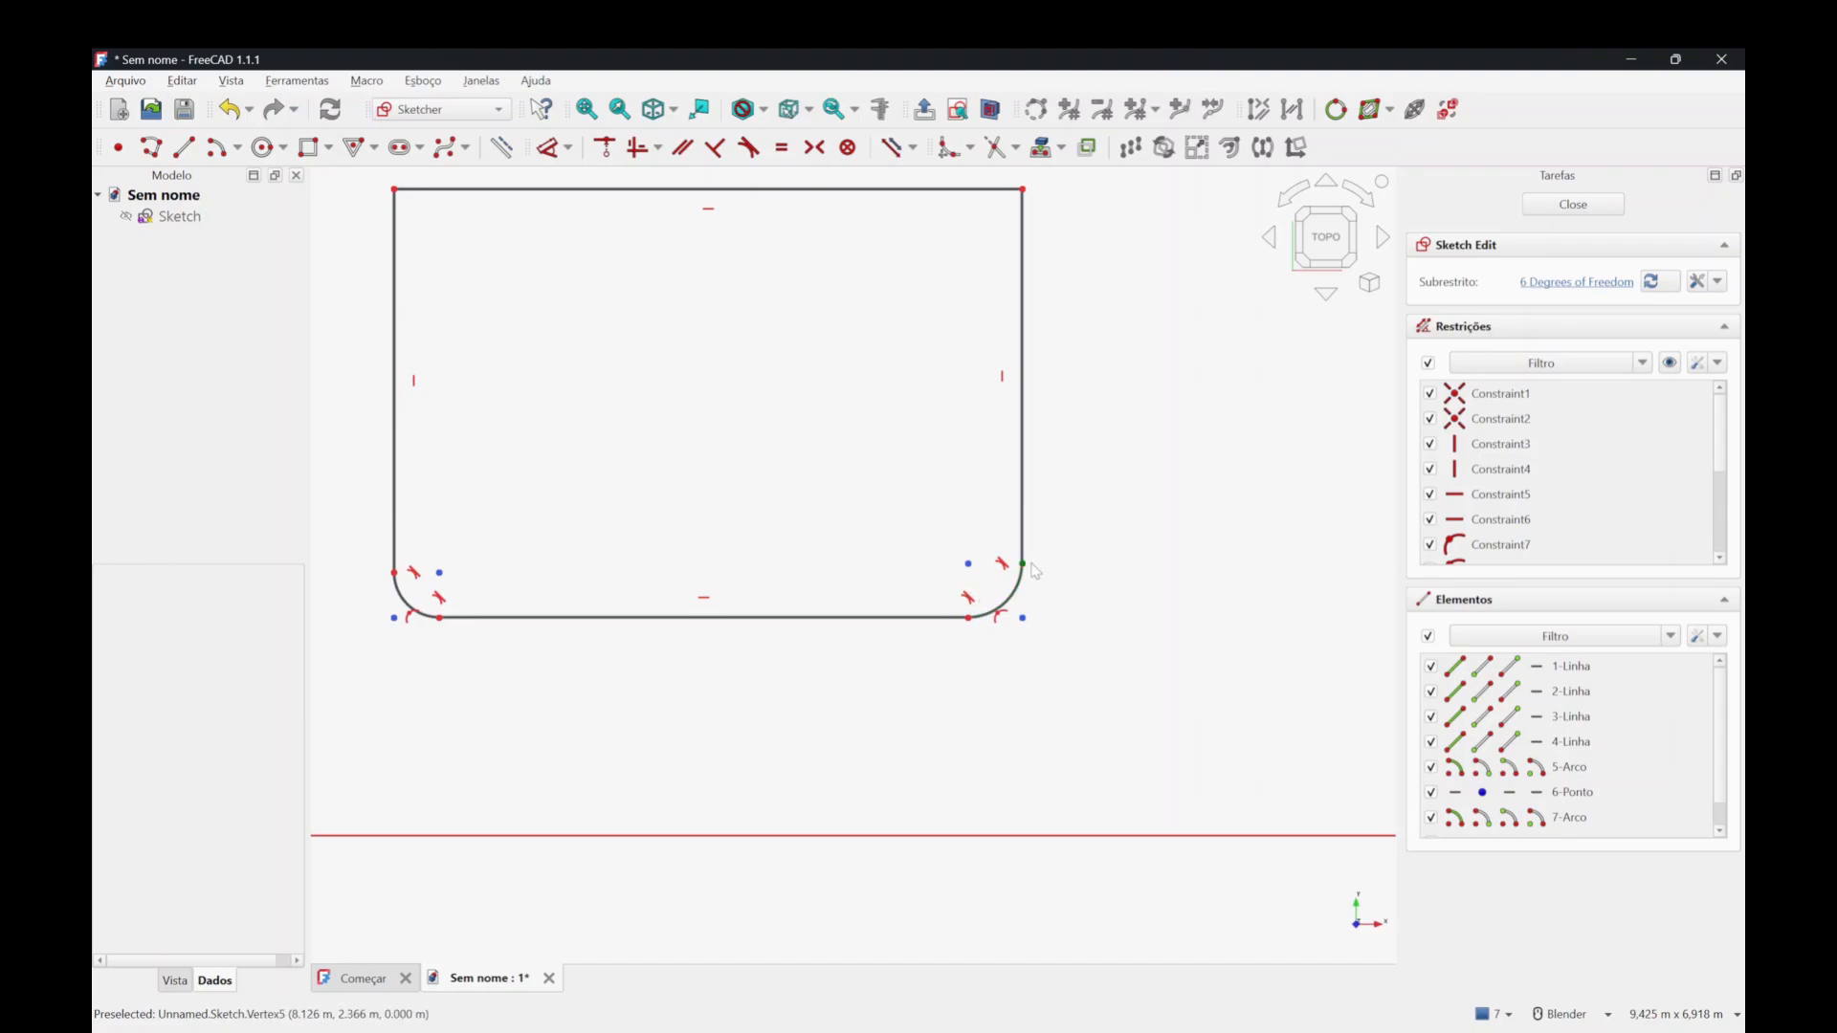
{"action": "mouse_move", "coordinate": [1024, 566]}
{"action": "left_mouse_down"}
{"action": "mouse_move", "coordinate": [1050, 495]}
{"action": "mouse_move", "coordinate": [1200, 411]}
{"action": "left_mouse_up"}
{"action": "left_click_drag", "start_coordinate": [796, 604], "coordinate": [838, 646]}
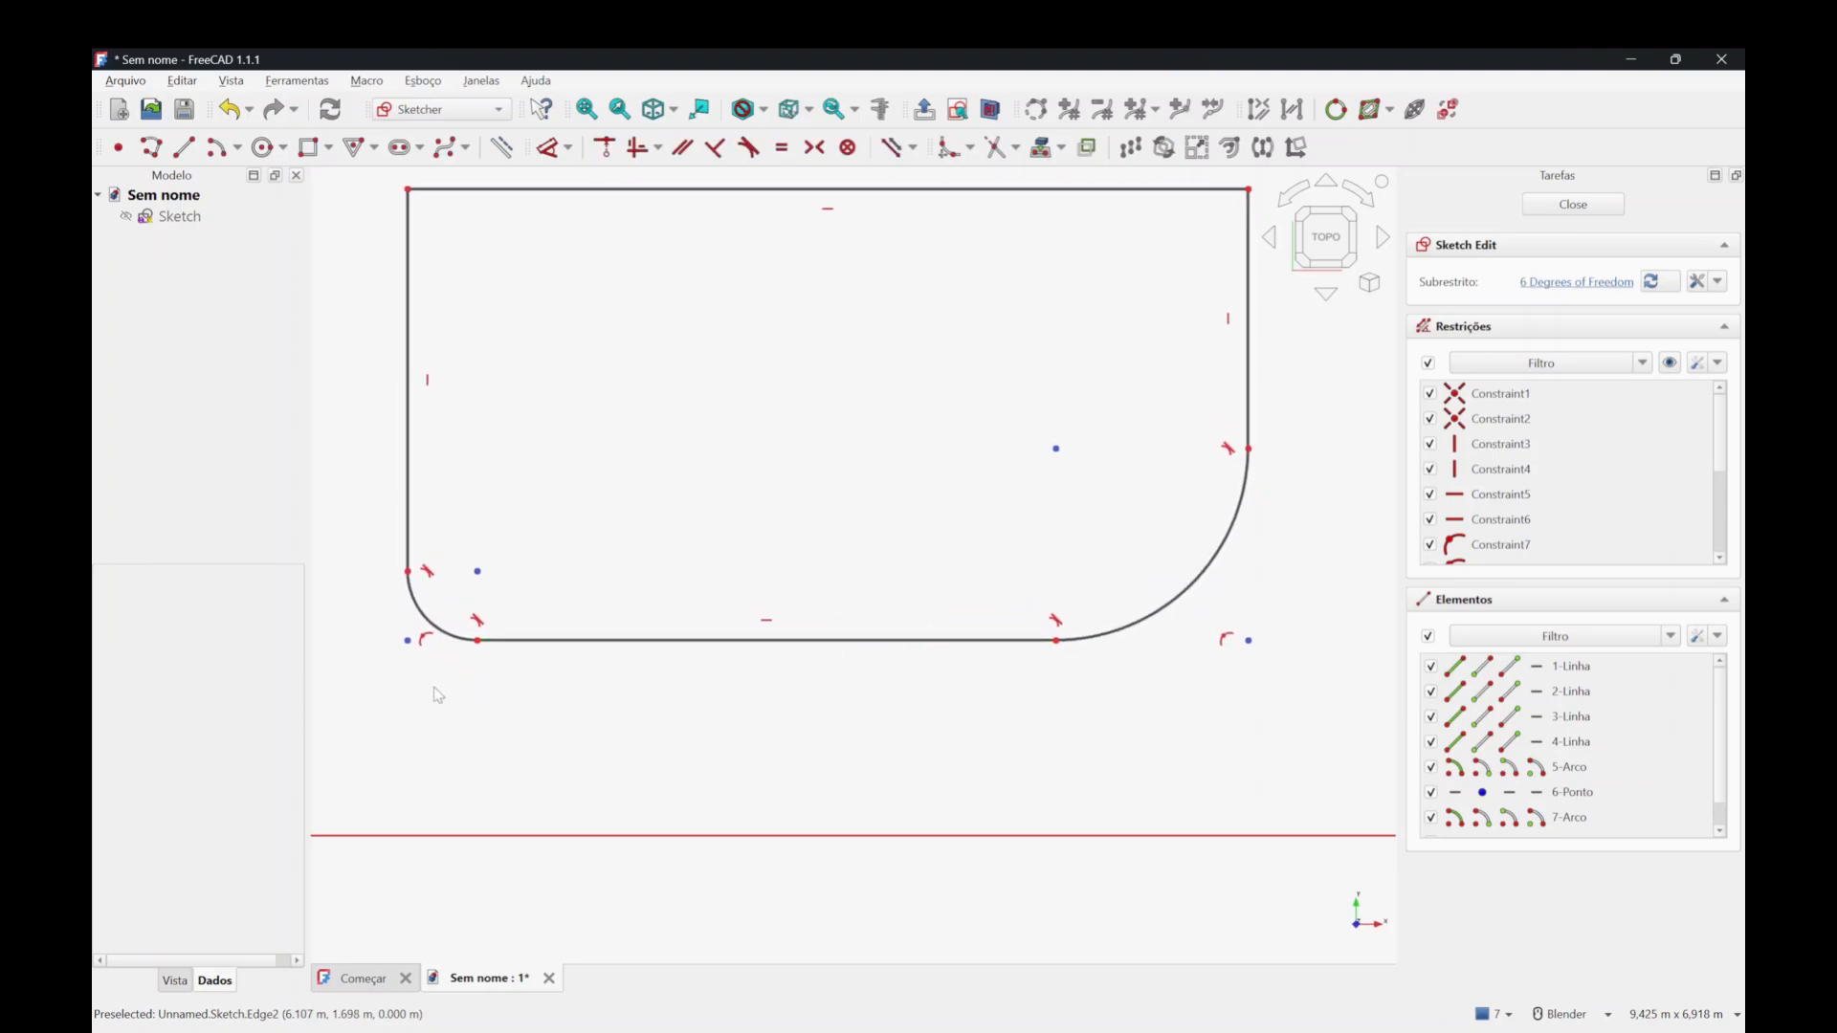
Make the two fillet arcs equal with the Equal constraint, then reshape the profile so both arcs become much larger.
{"action": "left_click", "coordinate": [1182, 600]}
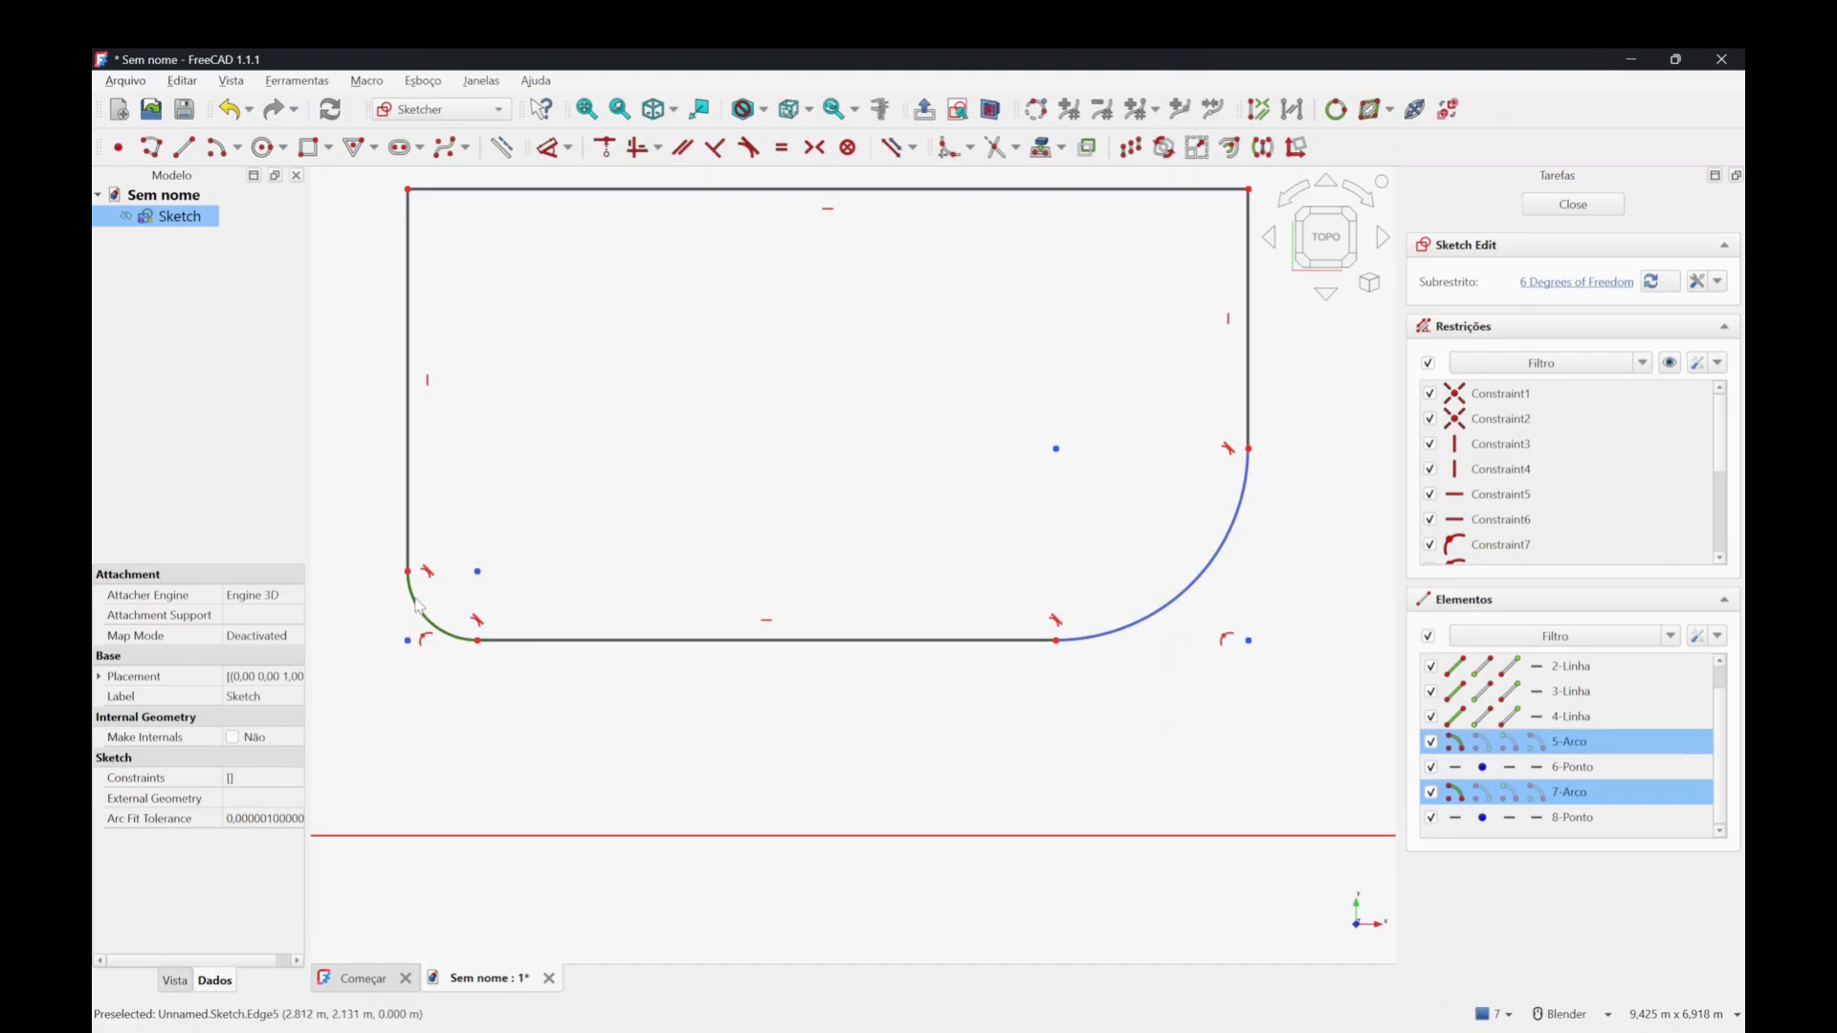
{"action": "left_click", "coordinate": [782, 148]}
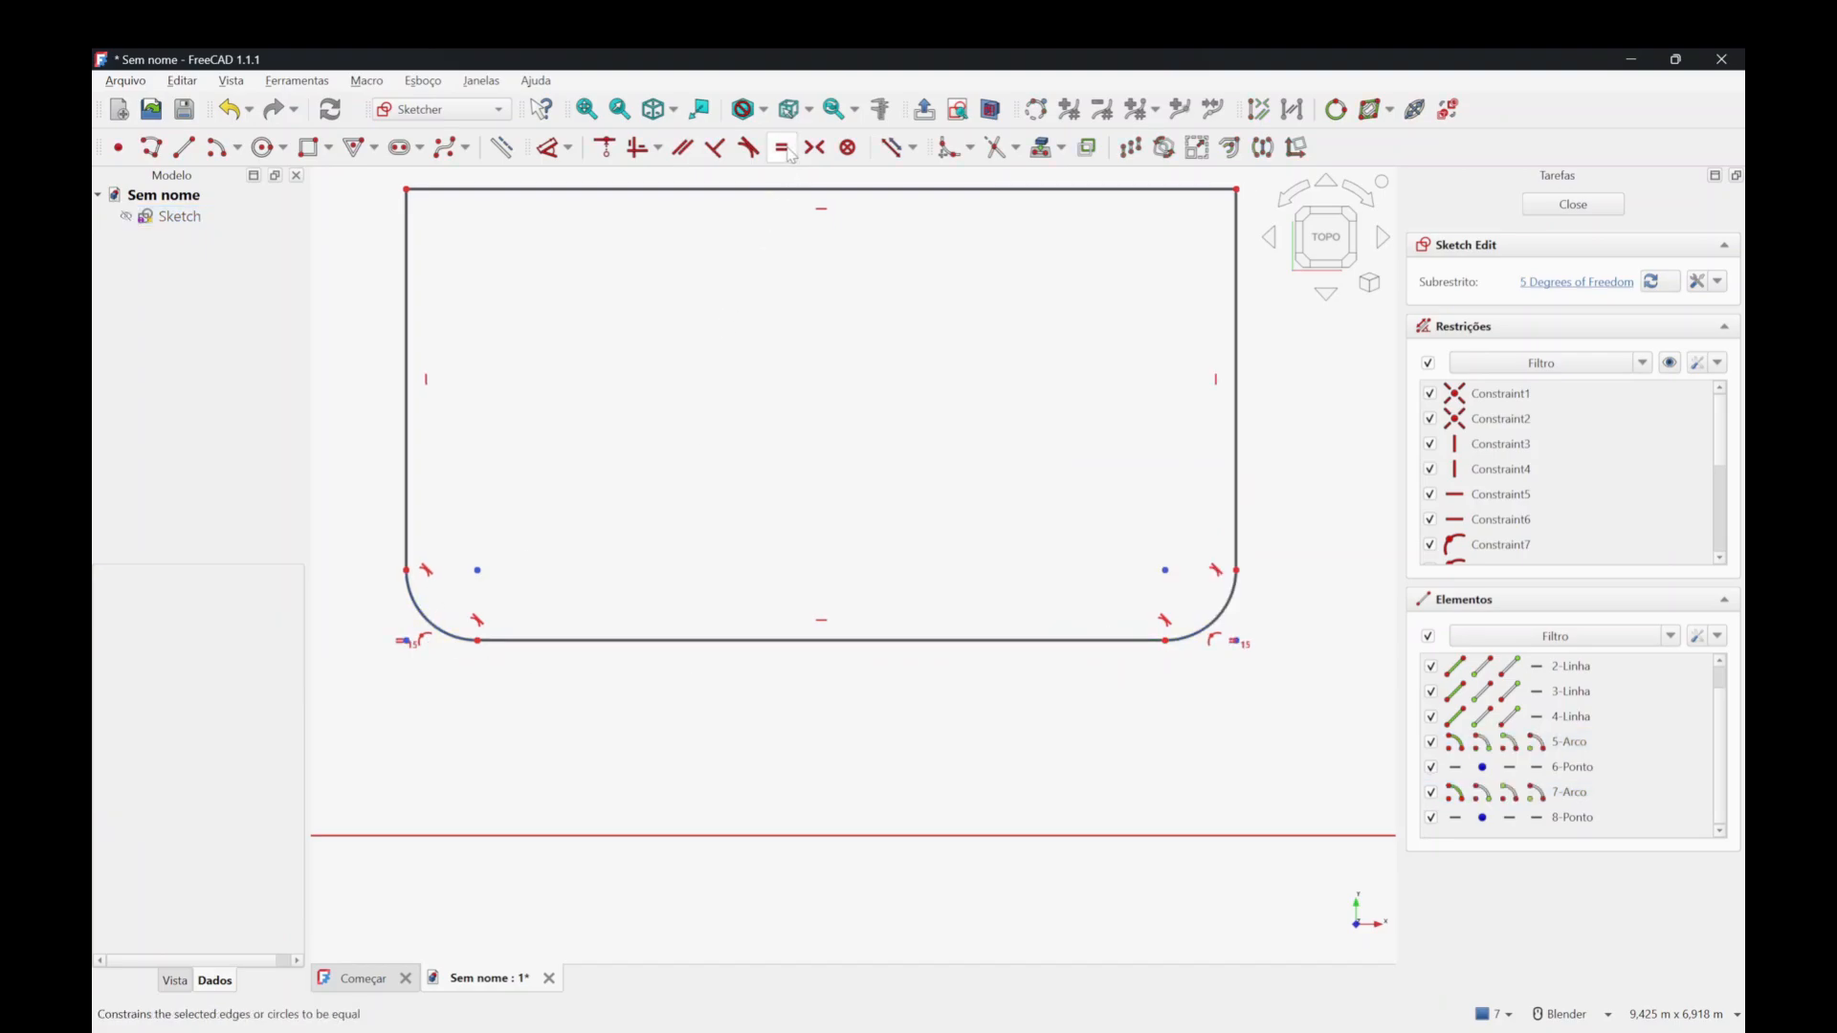
{"action": "scroll", "coordinate": [1074, 724], "scroll_direction": "down", "scroll_amount": 2}
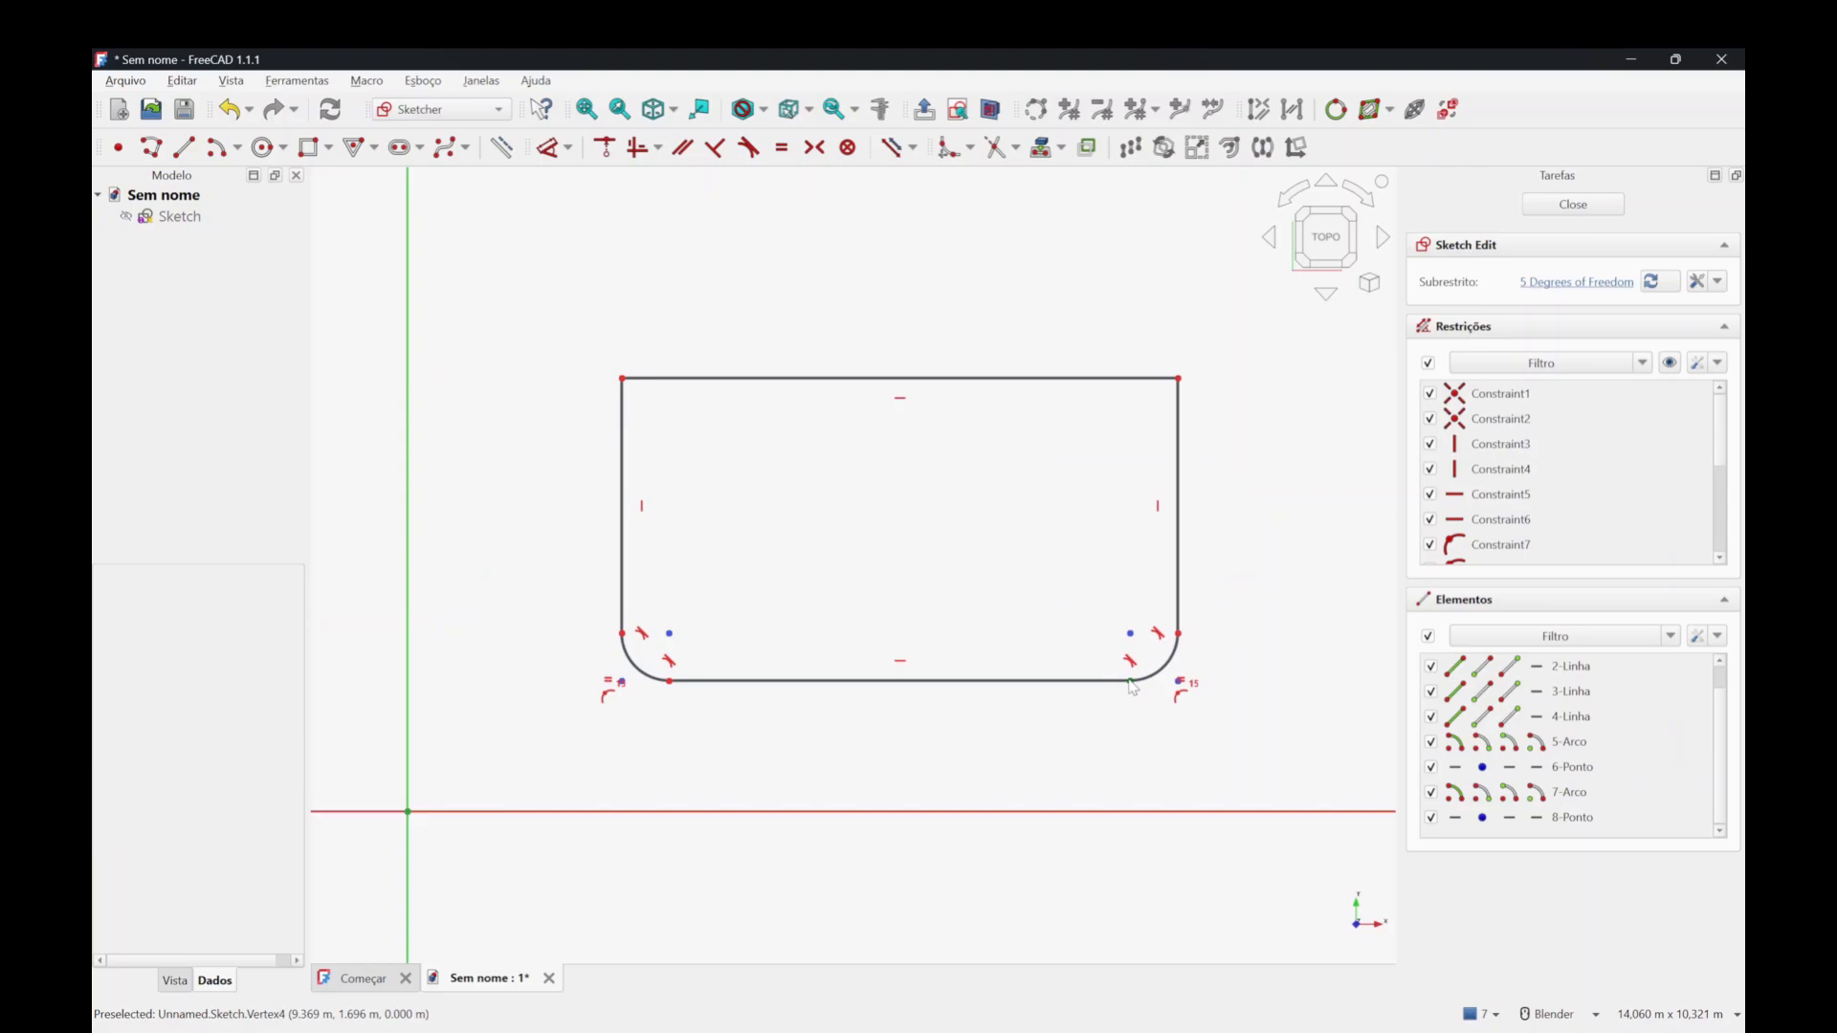
{"action": "left_click_drag", "start_coordinate": [1135, 682], "coordinate": [909, 682]}
{"action": "mouse_move", "coordinate": [815, 669]}
{"action": "left_mouse_down"}
{"action": "mouse_move", "coordinate": [1189, 669]}
{"action": "mouse_move", "coordinate": [809, 692]}
{"action": "mouse_move", "coordinate": [1181, 679]}
{"action": "mouse_move", "coordinate": [889, 704]}
{"action": "left_mouse_up"}
{"action": "mouse_move", "coordinate": [1001, 647]}
{"action": "left_mouse_down"}
{"action": "mouse_move", "coordinate": [1245, 643]}
{"action": "mouse_move", "coordinate": [1026, 673]}
{"action": "left_mouse_up"}
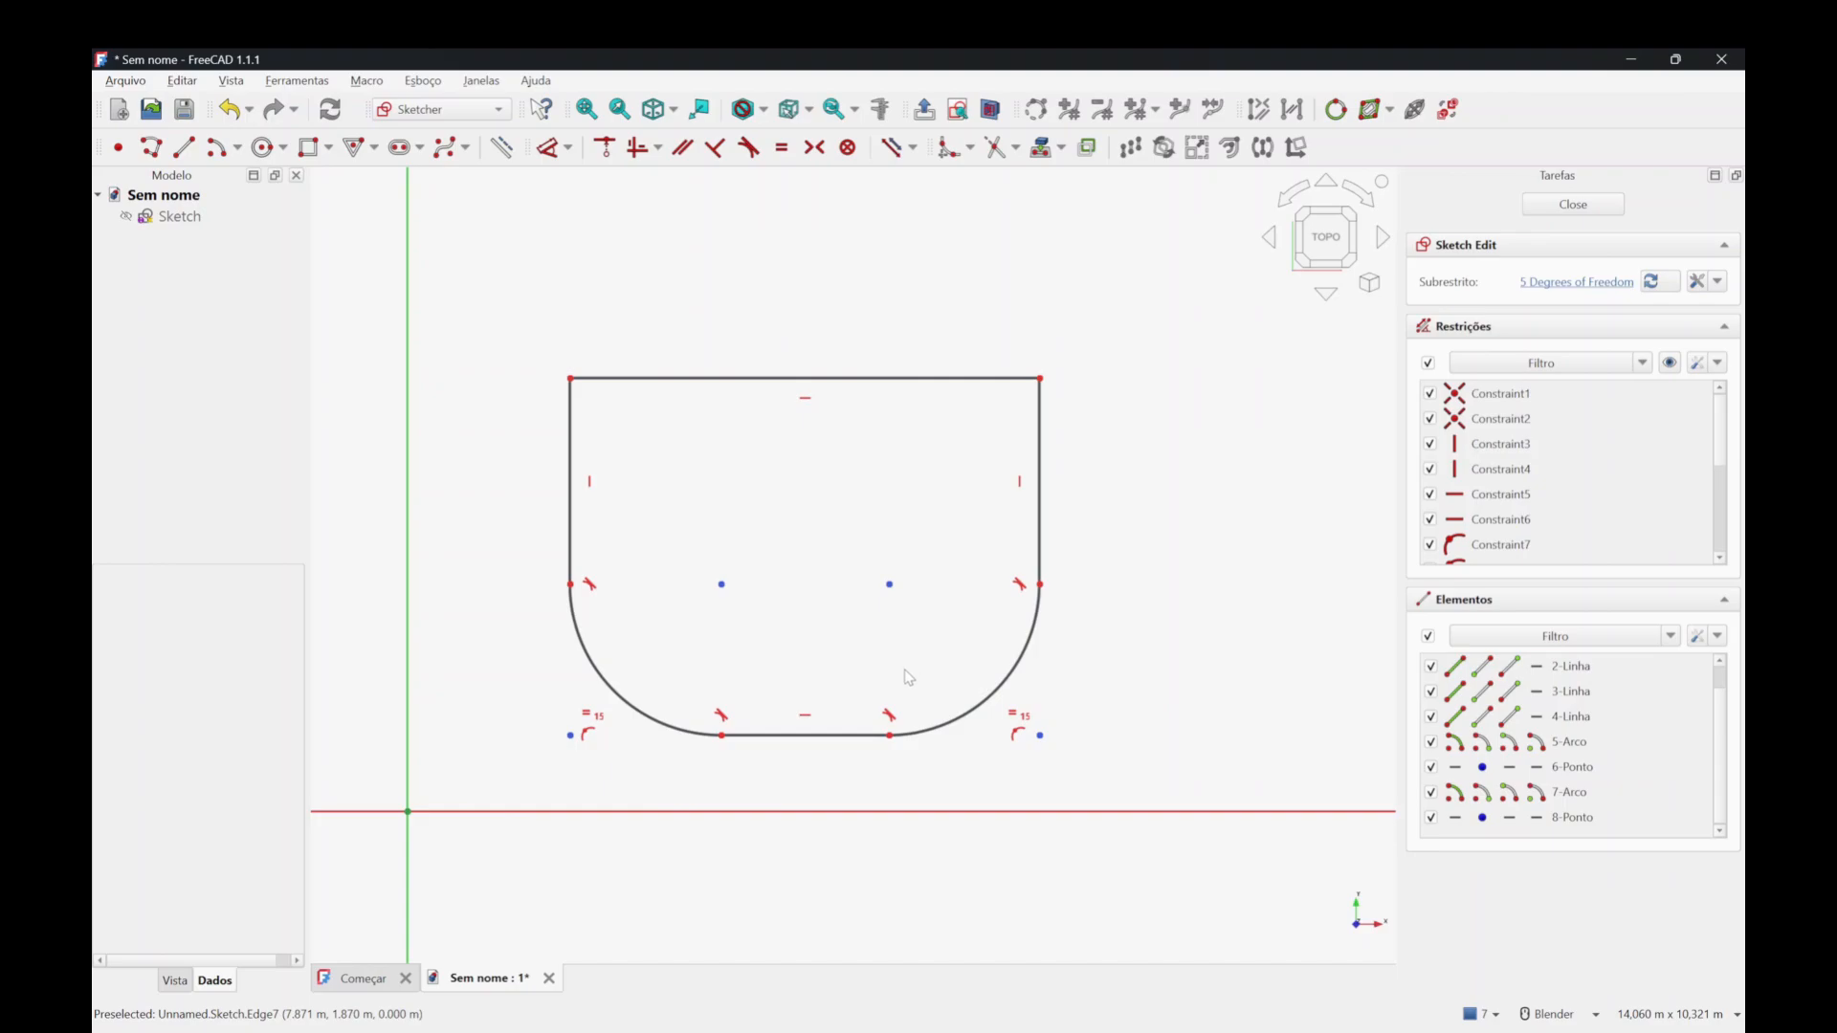
Make the bottom and right edges equal in length, and enlarge the profile by moving its upper-right corner up and outward.
{"action": "scroll", "coordinate": [934, 725], "scroll_direction": "down", "scroll_amount": 1}
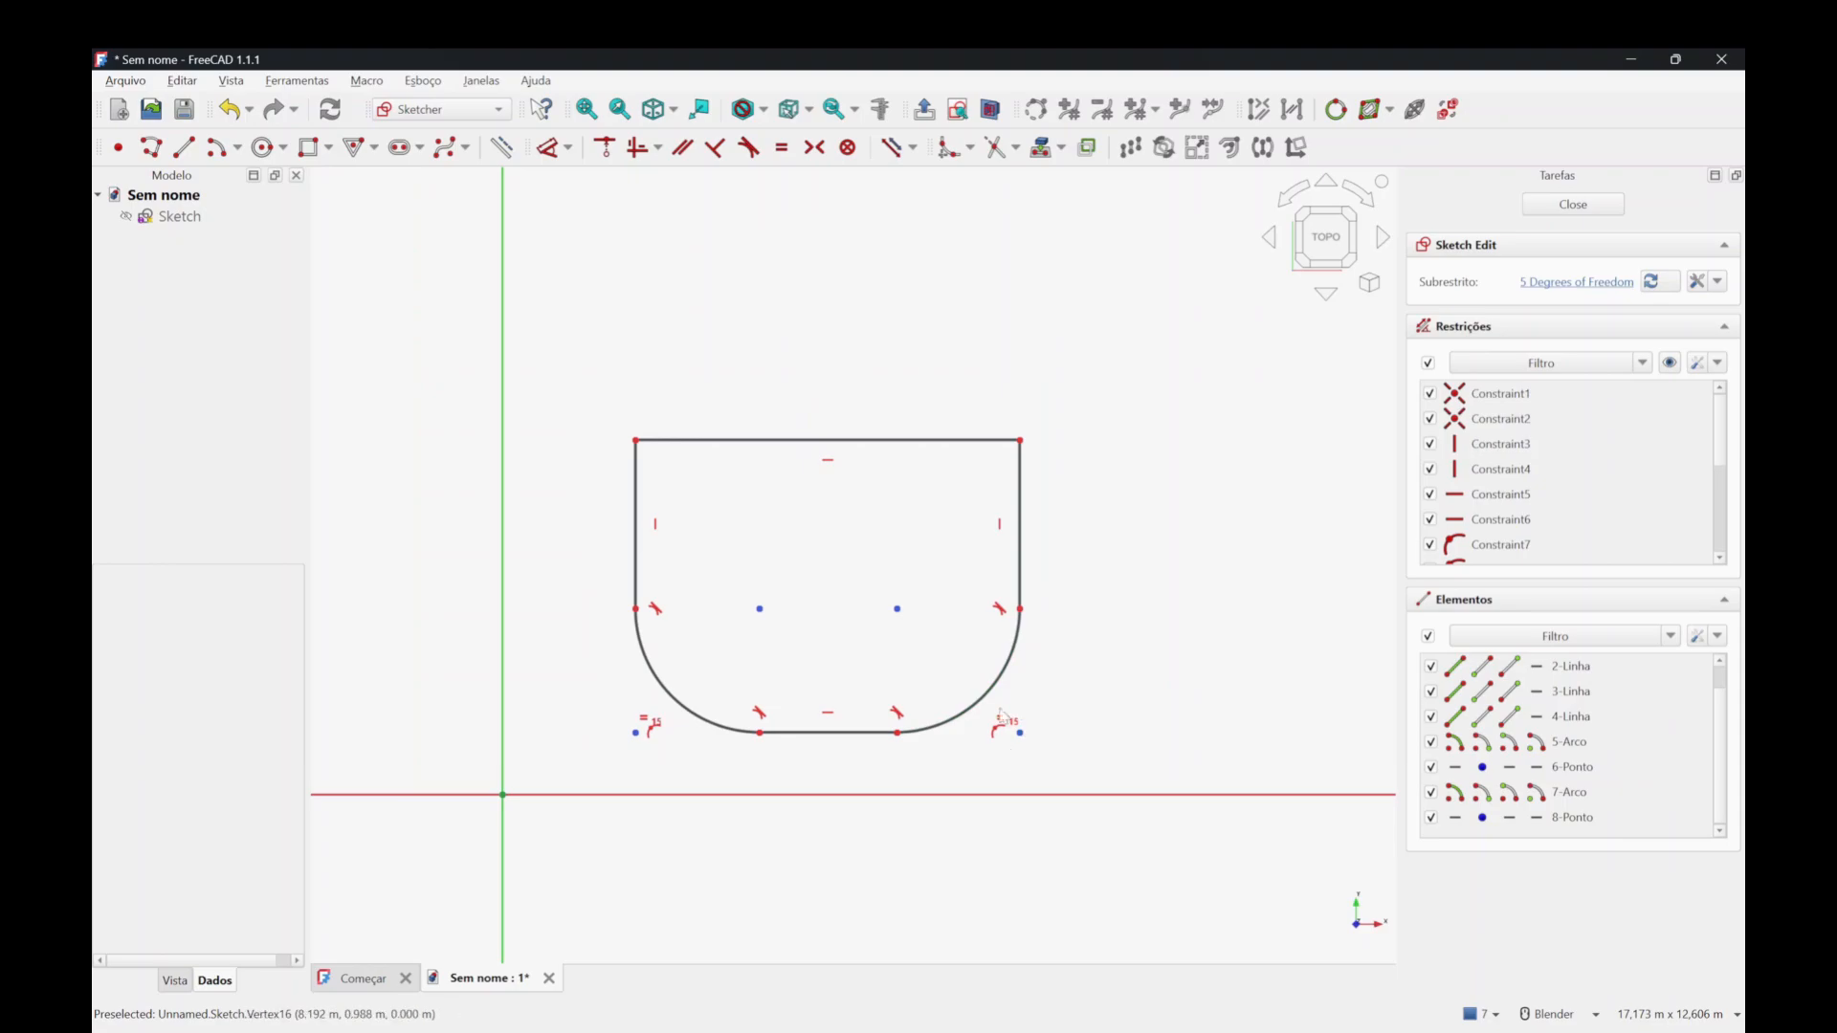
{"action": "left_click", "coordinate": [833, 742]}
{"action": "left_click", "coordinate": [1021, 529]}
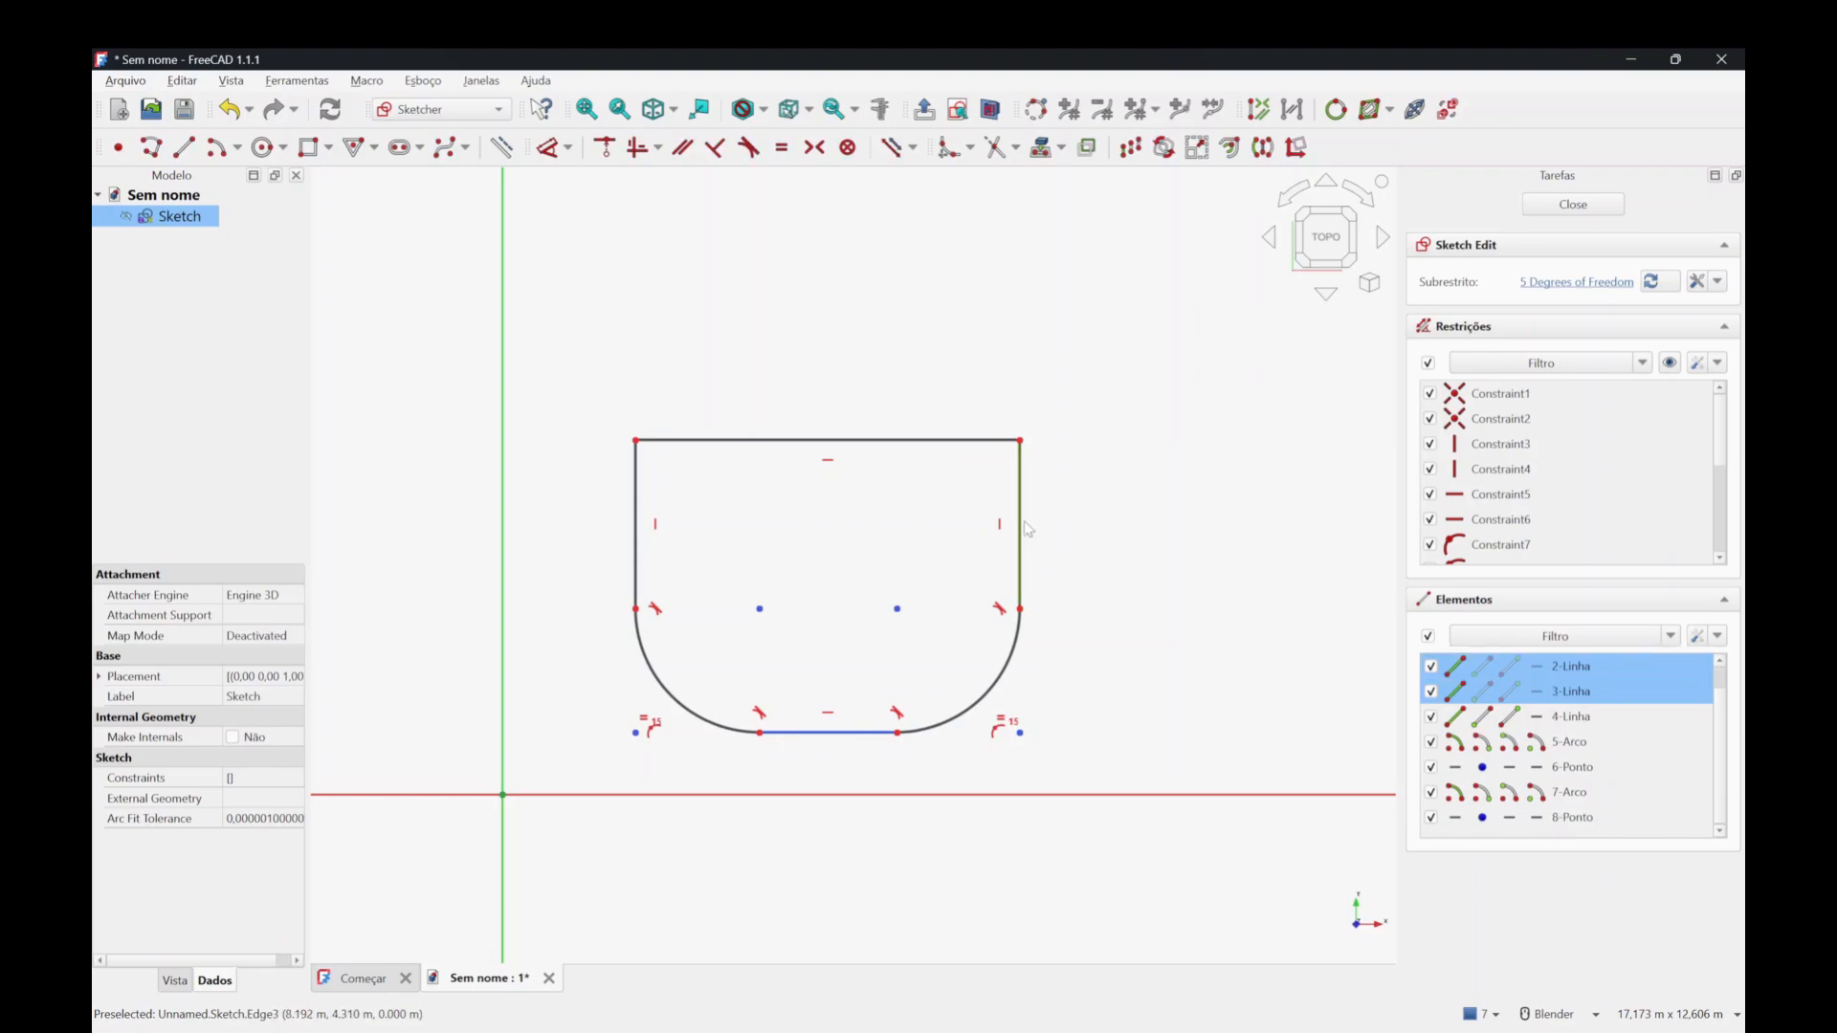
{"action": "left_click", "coordinate": [783, 148]}
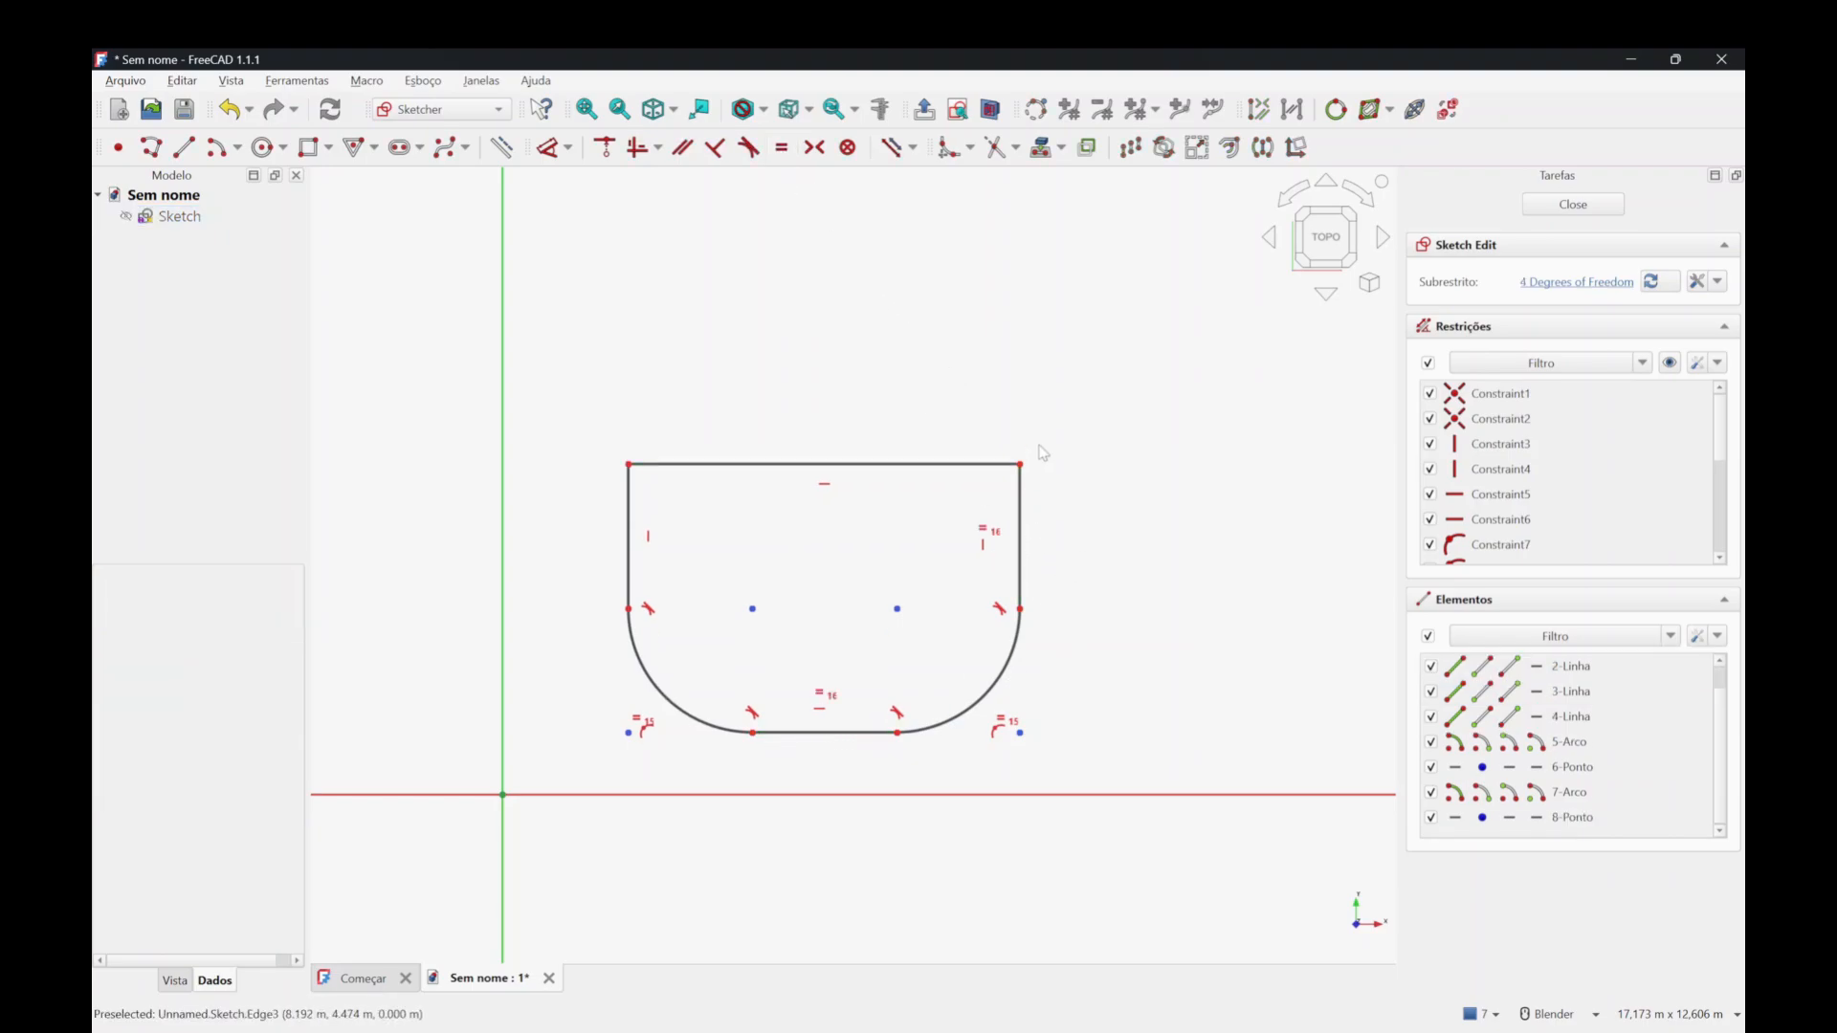
{"action": "mouse_move", "coordinate": [1020, 465]}
{"action": "left_mouse_down"}
{"action": "mouse_move", "coordinate": [1006, 338]}
{"action": "mouse_move", "coordinate": [1005, 526]}
{"action": "mouse_move", "coordinate": [1218, 287]}
{"action": "mouse_move", "coordinate": [1111, 253]}
{"action": "mouse_move", "coordinate": [1065, 307]}
{"action": "mouse_move", "coordinate": [1085, 390]}
{"action": "left_mouse_up"}
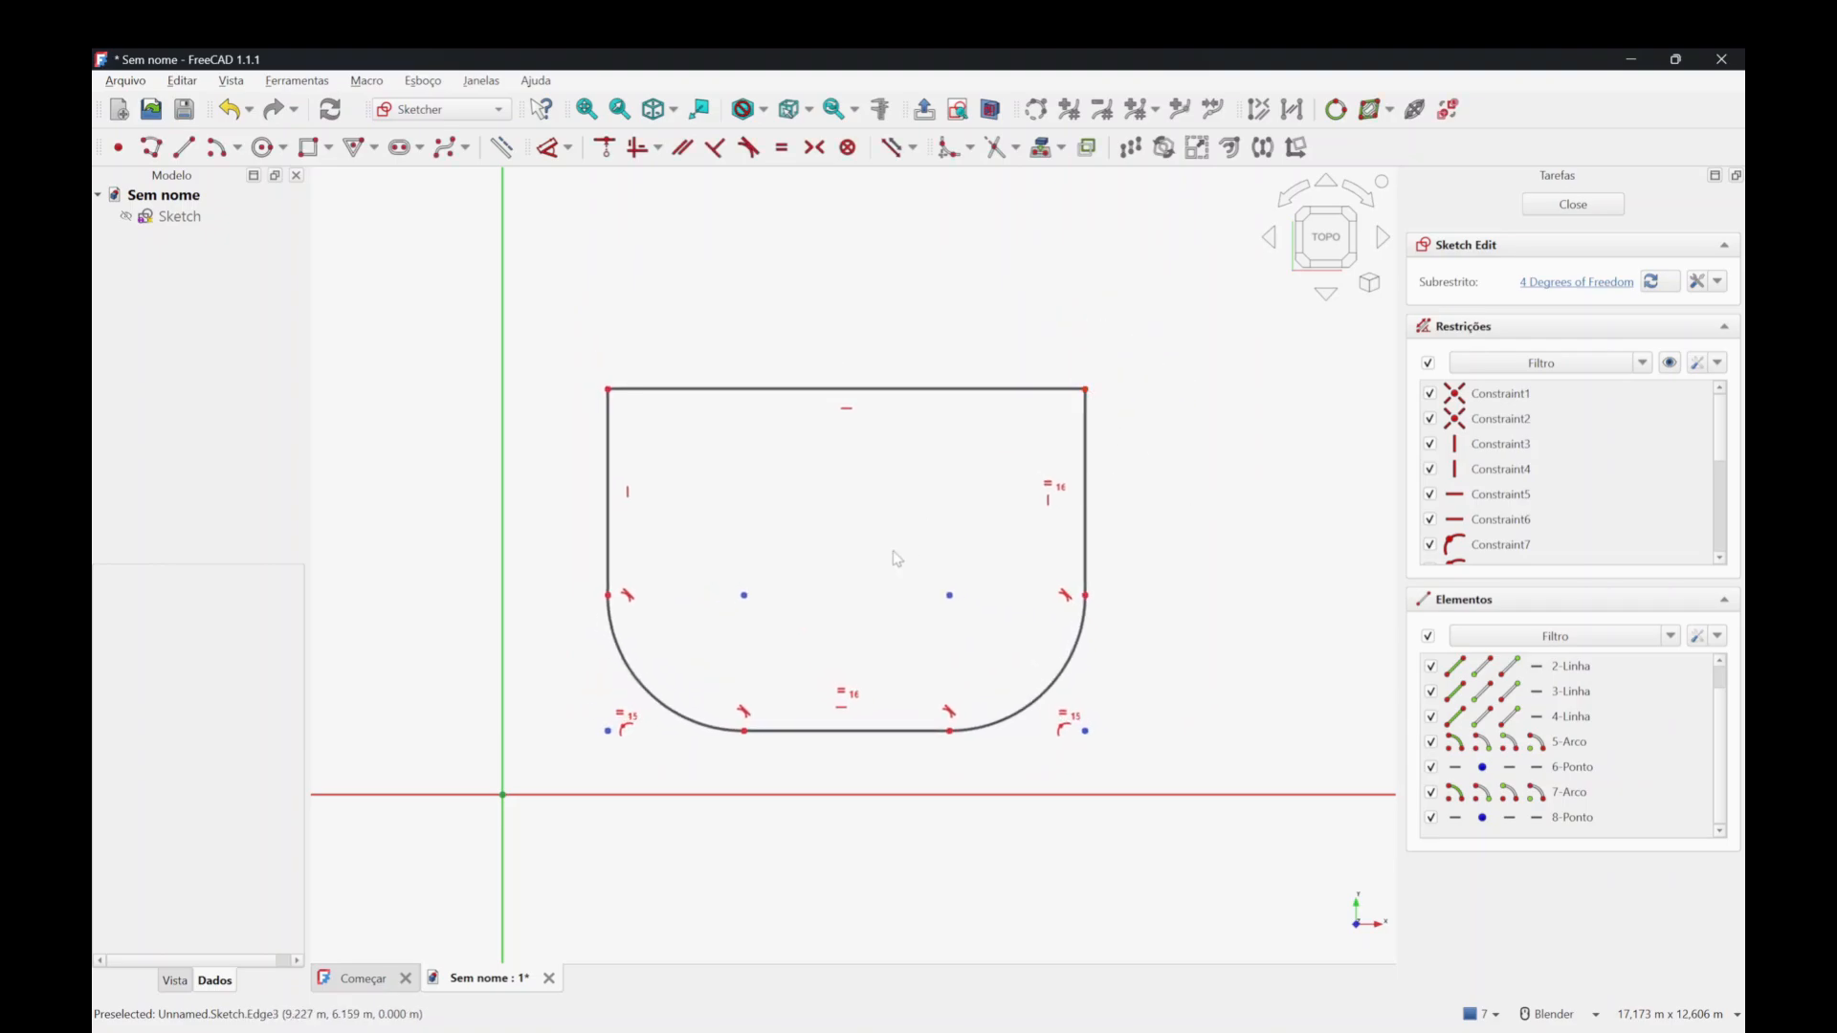
Delete the entire filleted profile from the sketch.
{"action": "scroll", "coordinate": [896, 558], "scroll_direction": "down", "scroll_amount": 3}
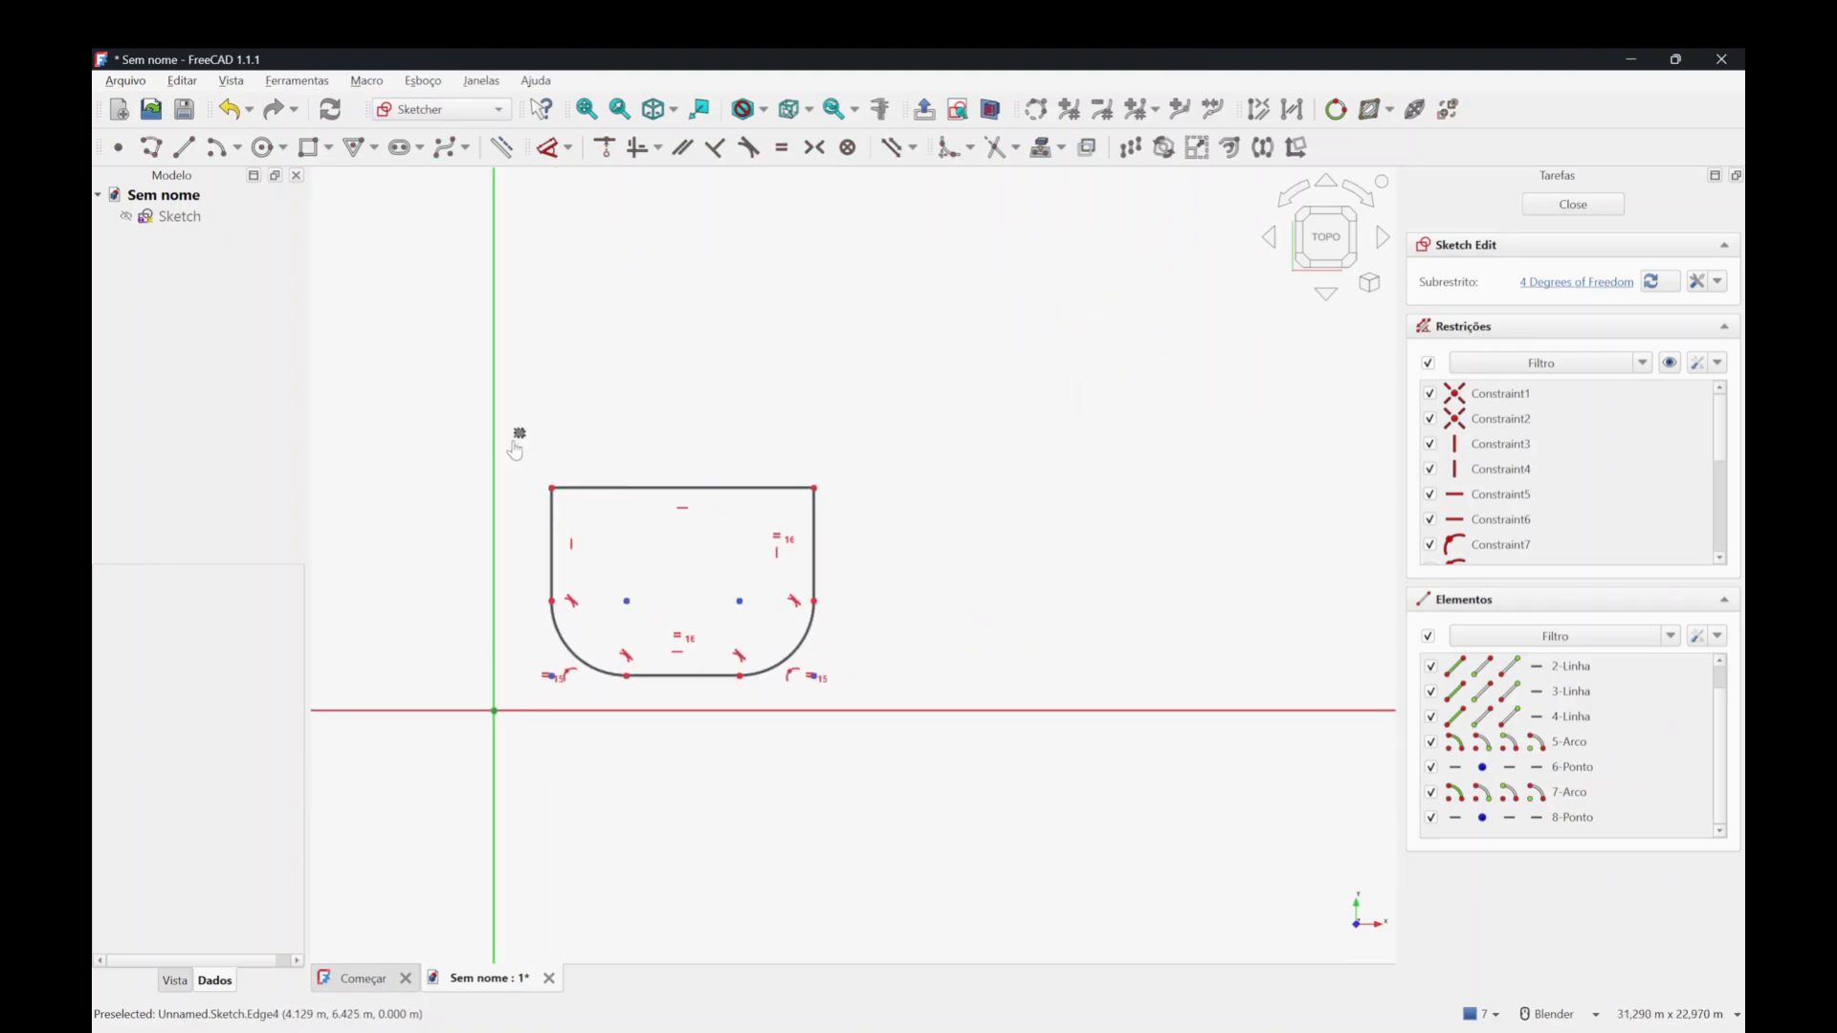
{"action": "left_click_drag", "start_coordinate": [516, 432], "coordinate": [974, 765]}
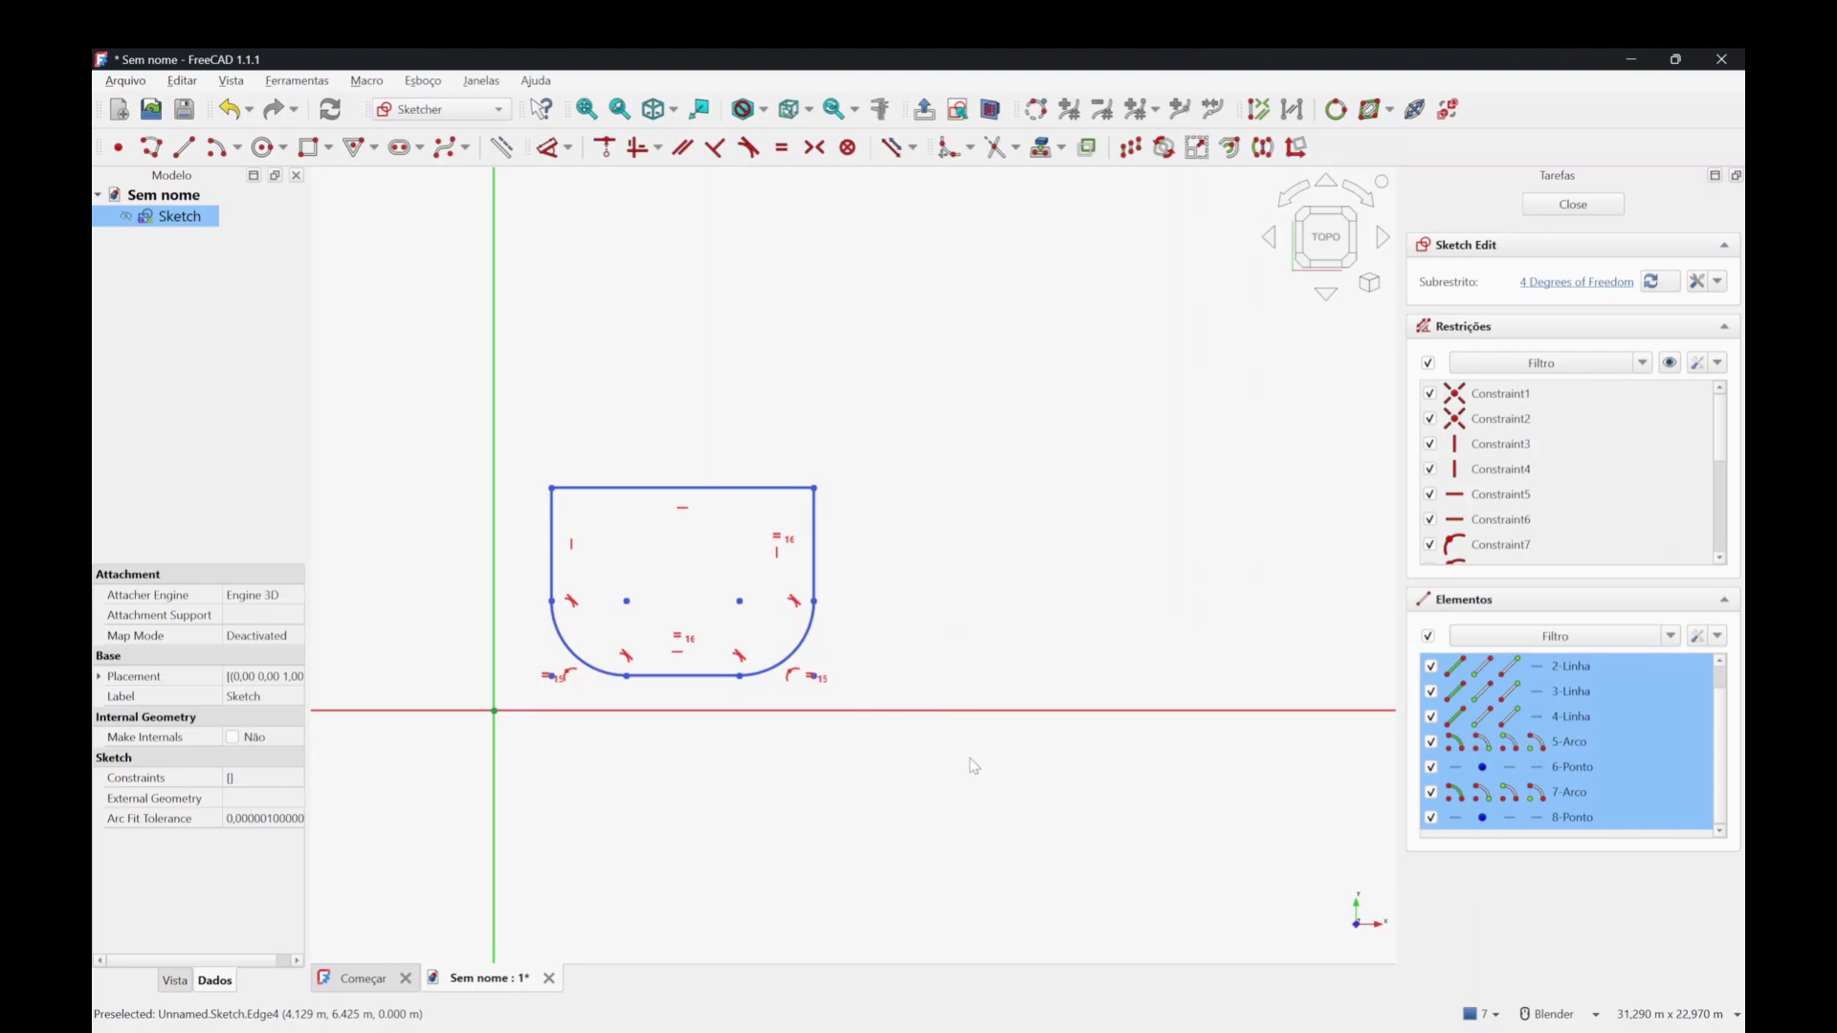
{"action": "key", "text": "Delete"}
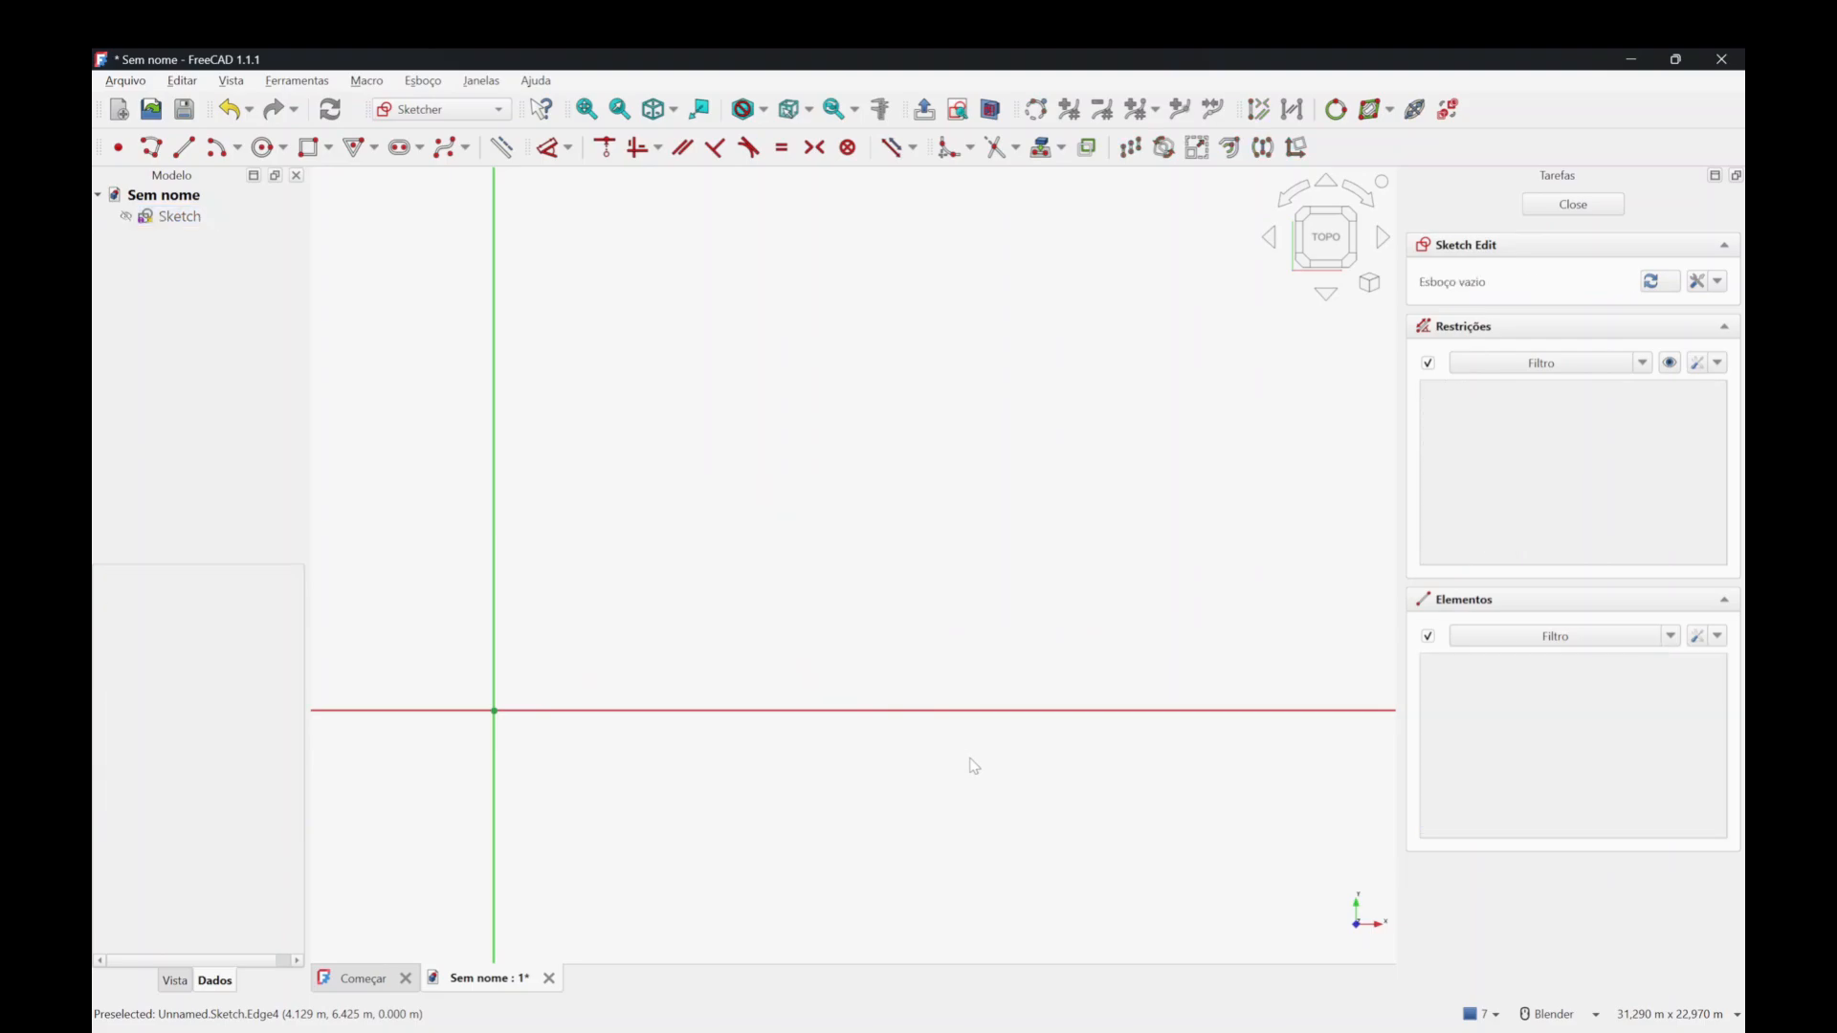
Draw a wide corner-based rectangle that encloses the origin and crosses both sketch axes.
{"action": "scroll", "coordinate": [1048, 634], "scroll_direction": "down", "scroll_amount": 2}
{"action": "scroll", "coordinate": [594, 720], "scroll_direction": "up", "scroll_amount": 2}
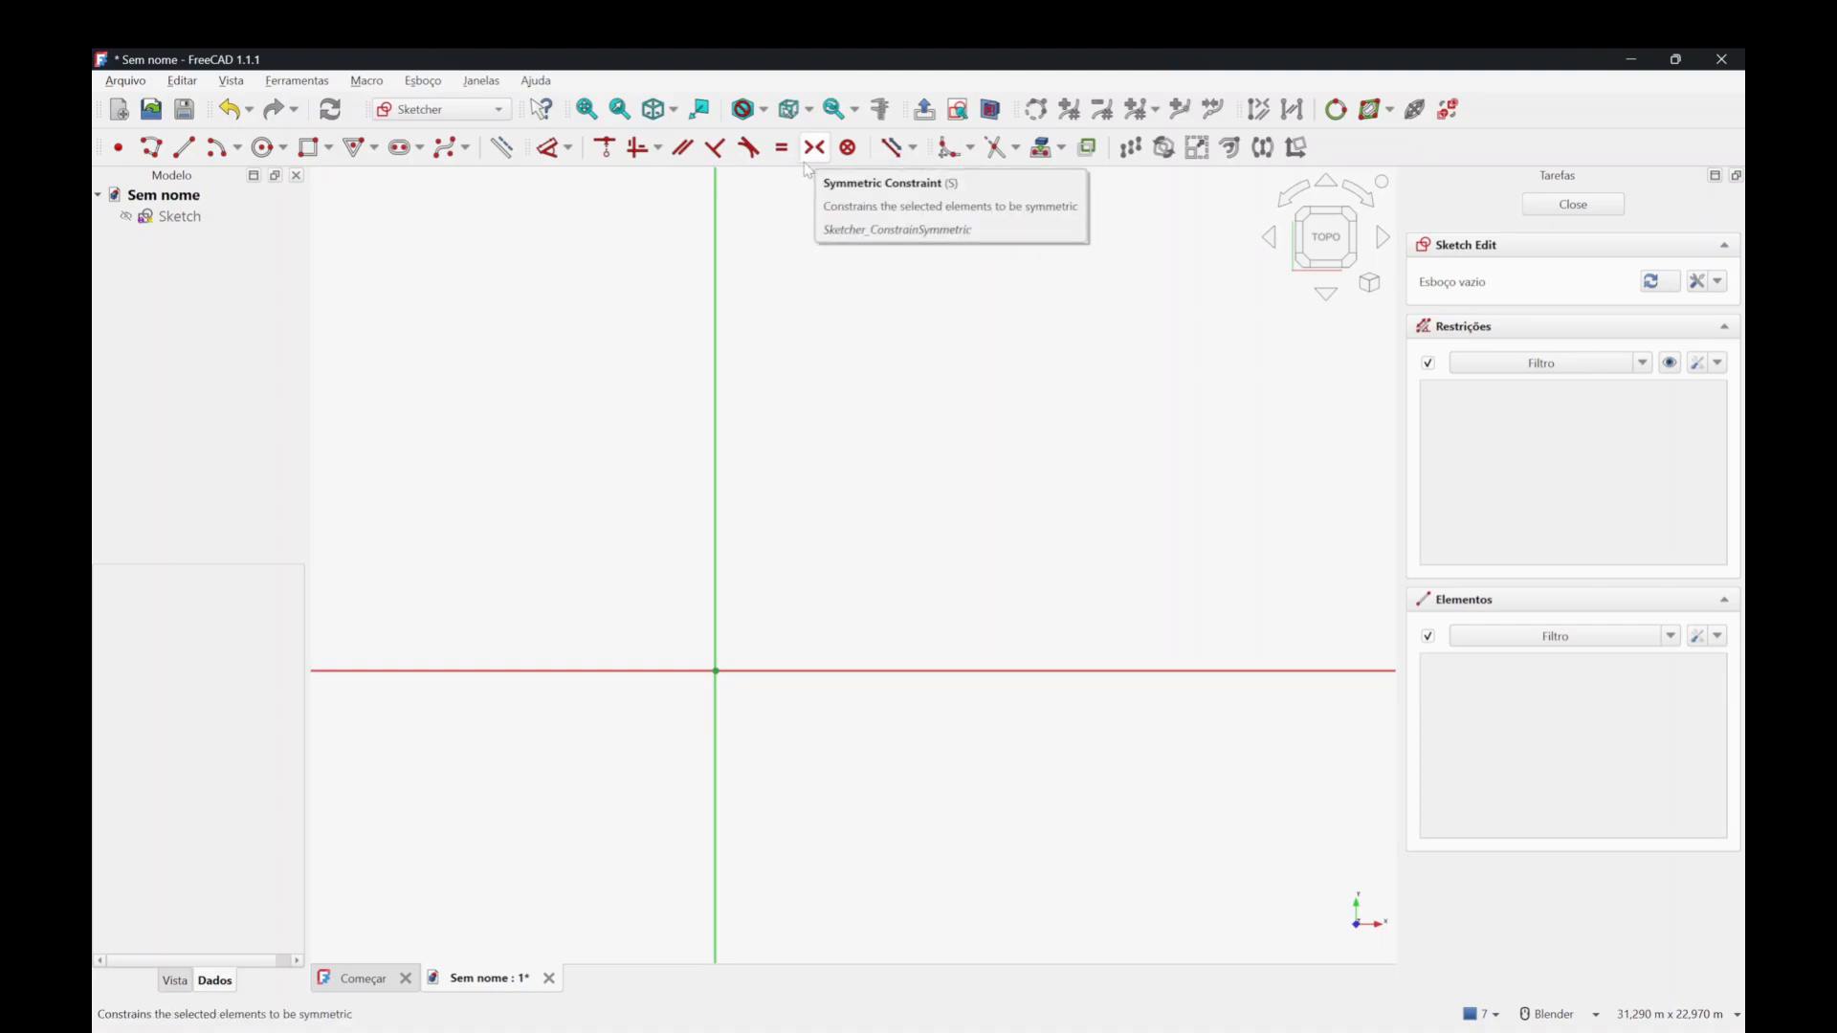
{"action": "scroll", "coordinate": [615, 594], "scroll_direction": "down", "scroll_amount": 1}
{"action": "left_click", "coordinate": [308, 150]}
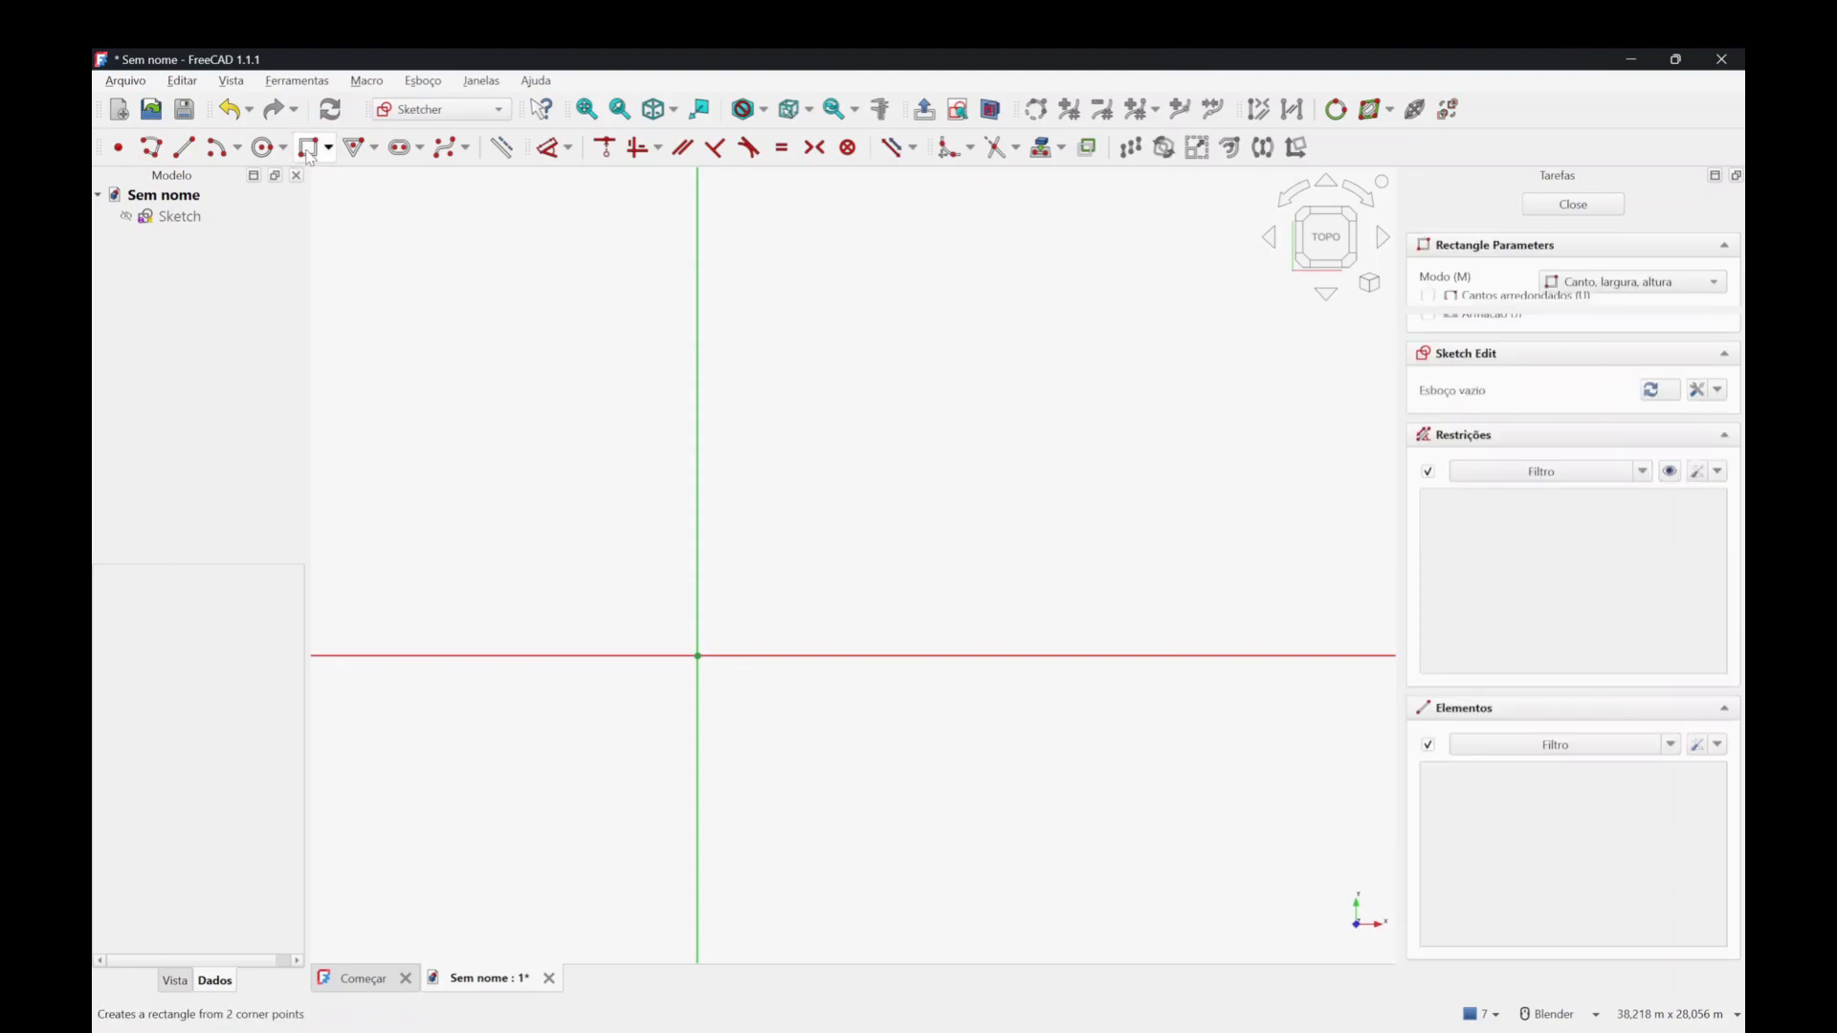
{"action": "scroll", "coordinate": [656, 800], "scroll_direction": "down", "scroll_amount": 2}
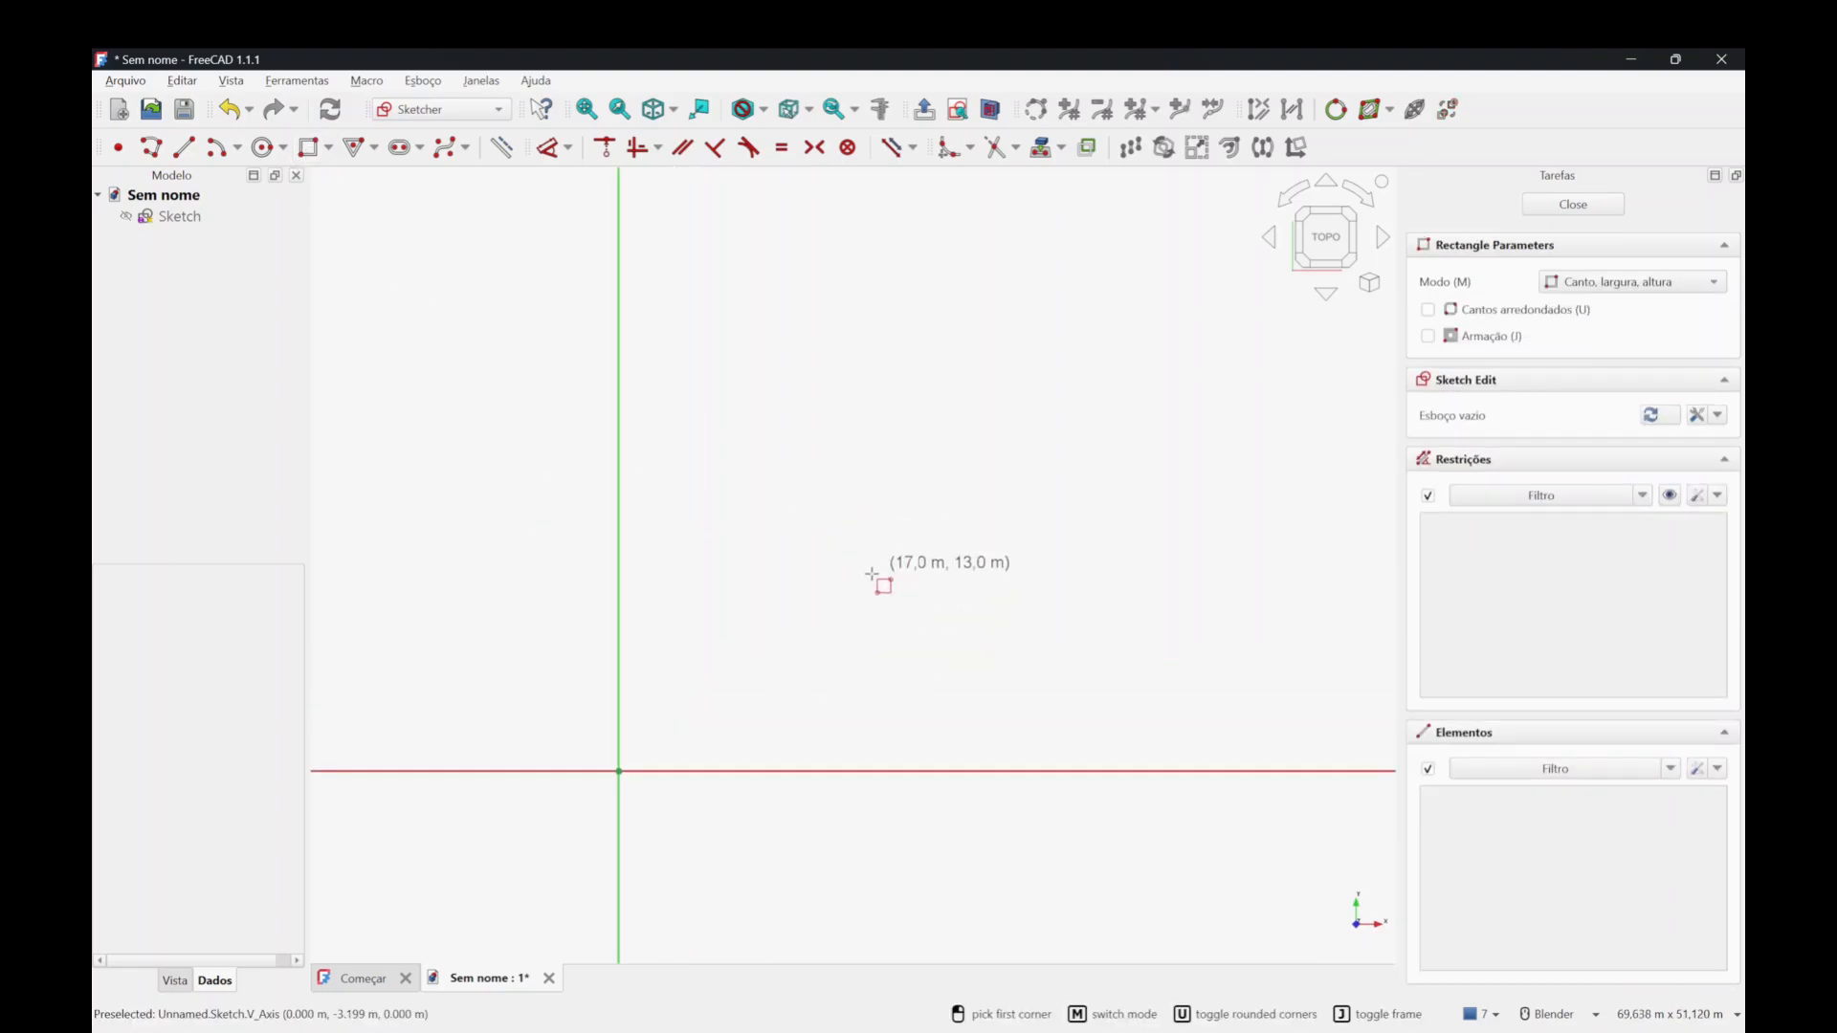
{"action": "scroll", "coordinate": [438, 648], "scroll_direction": "up", "scroll_amount": 1}
{"action": "left_click", "coordinate": [428, 645]}
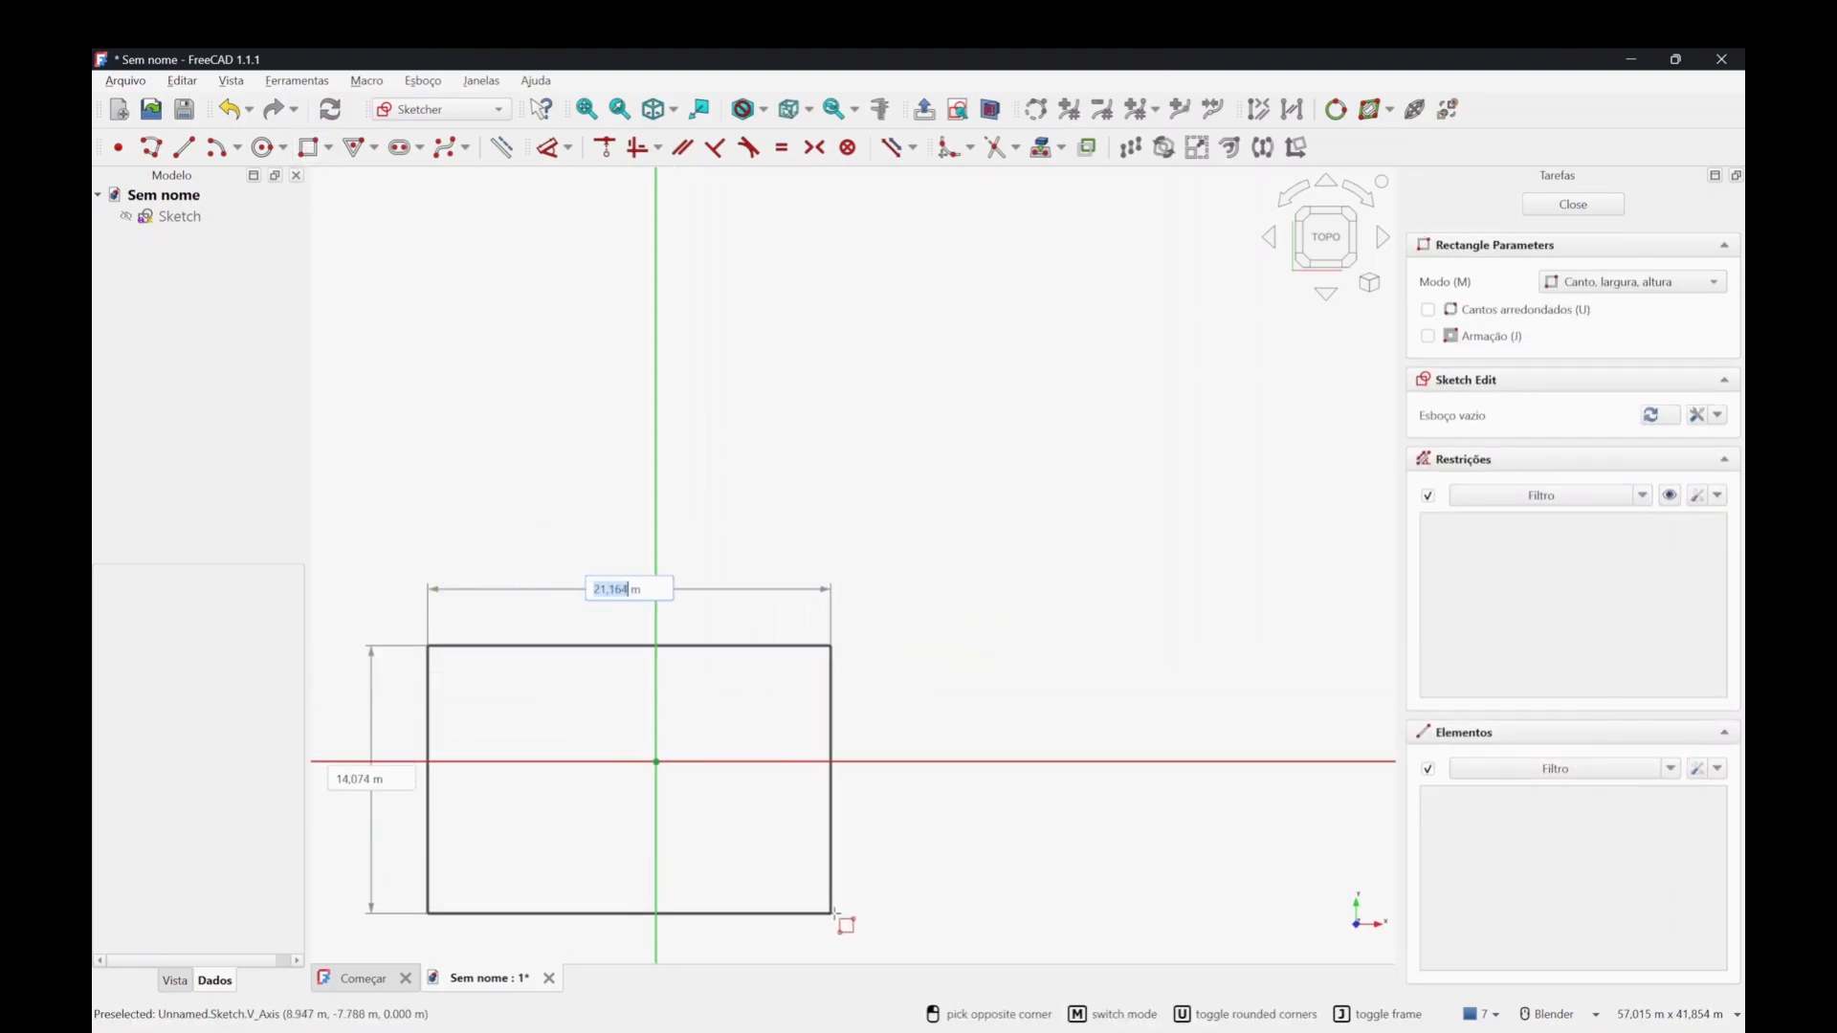
{"action": "left_click", "coordinate": [877, 870]}
{"action": "key", "text": "Escape"}
{"action": "scroll", "coordinate": [1018, 767], "scroll_direction": "down", "scroll_amount": 2}
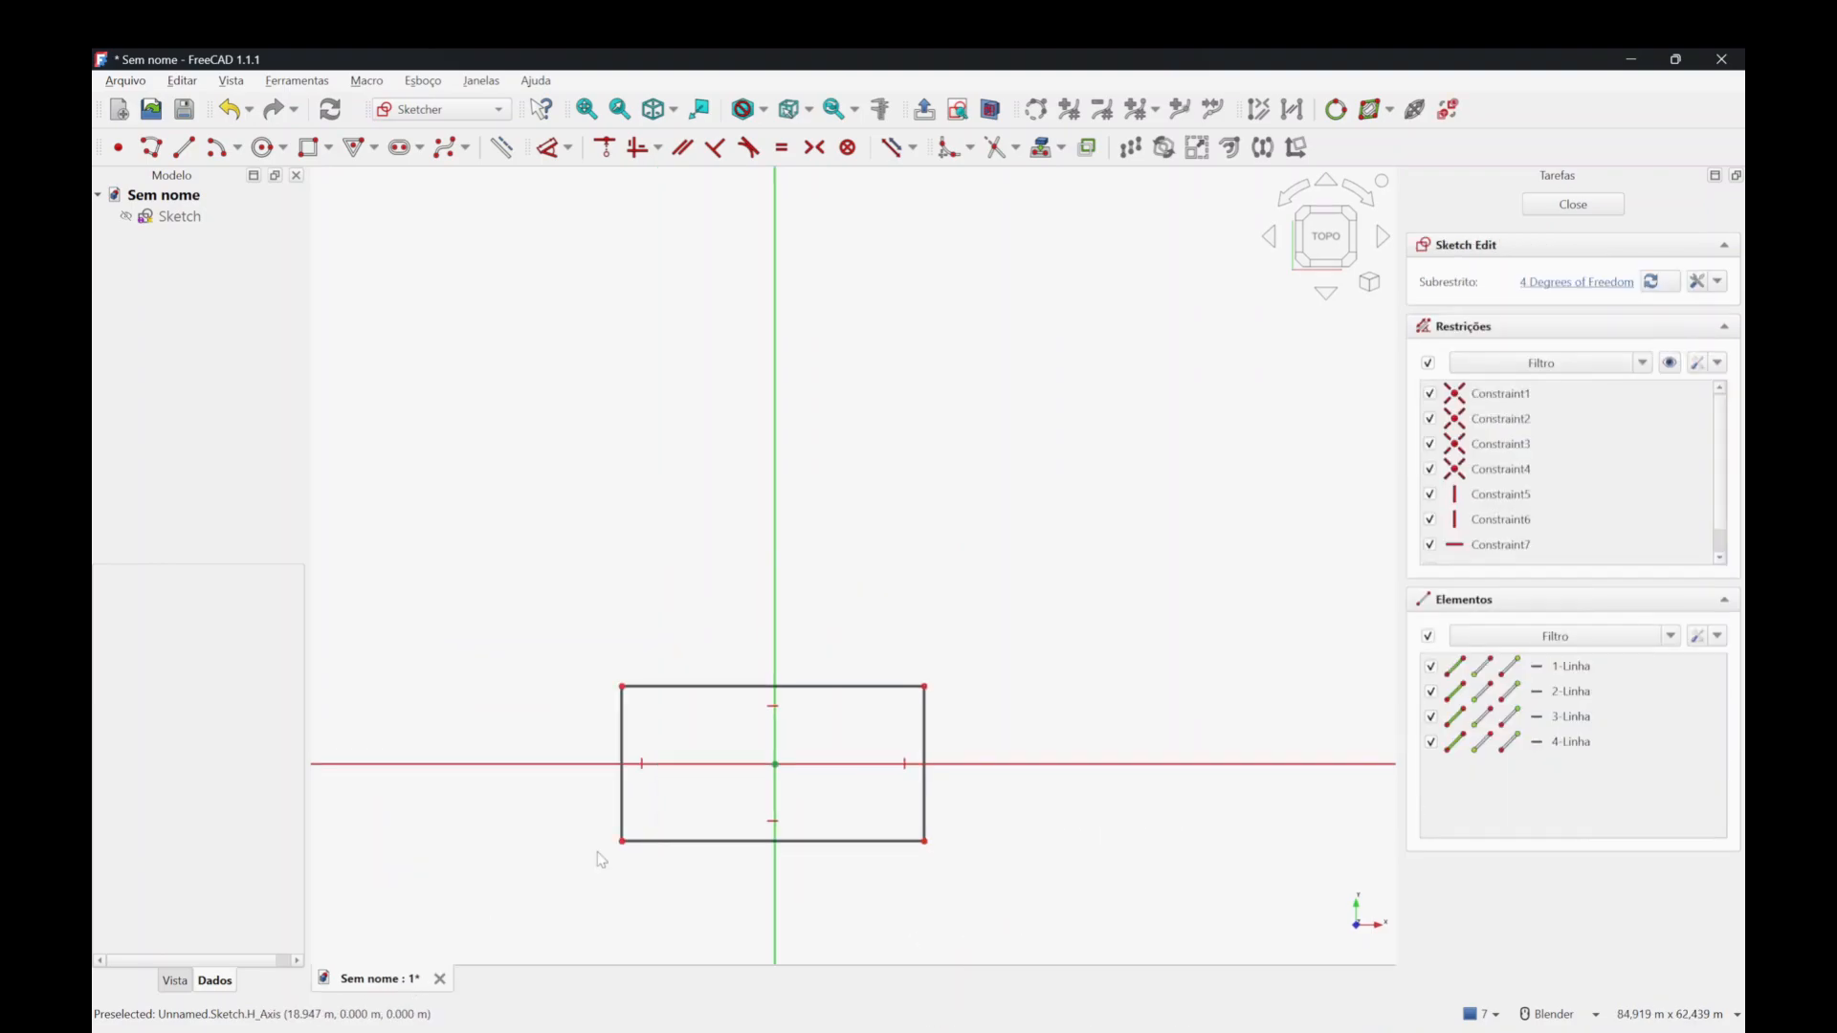
Enlarge the rectangle by moving its upper-left corner up and its lower-right corner down and outward.
{"action": "scroll", "coordinate": [882, 719], "scroll_direction": "down", "scroll_amount": 3}
{"action": "scroll", "coordinate": [798, 835], "scroll_direction": "up", "scroll_amount": 3}
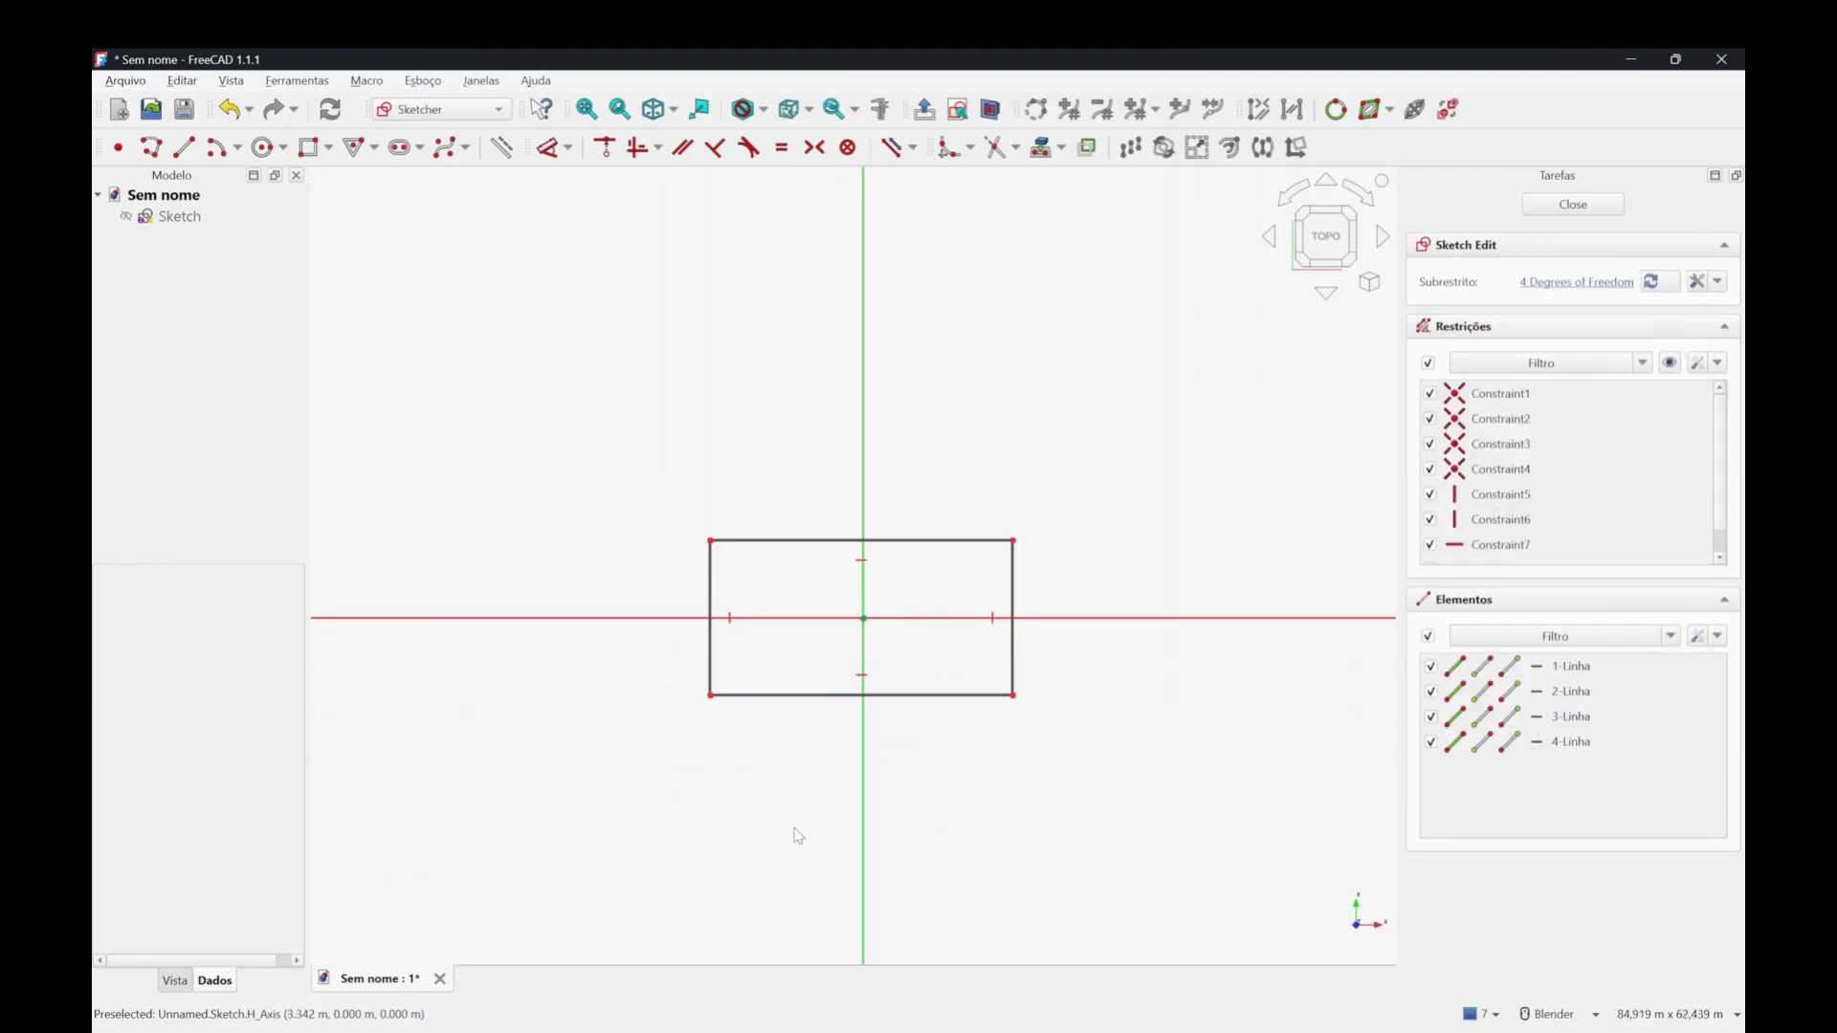
{"action": "scroll", "coordinate": [936, 608], "scroll_direction": "up", "scroll_amount": 1}
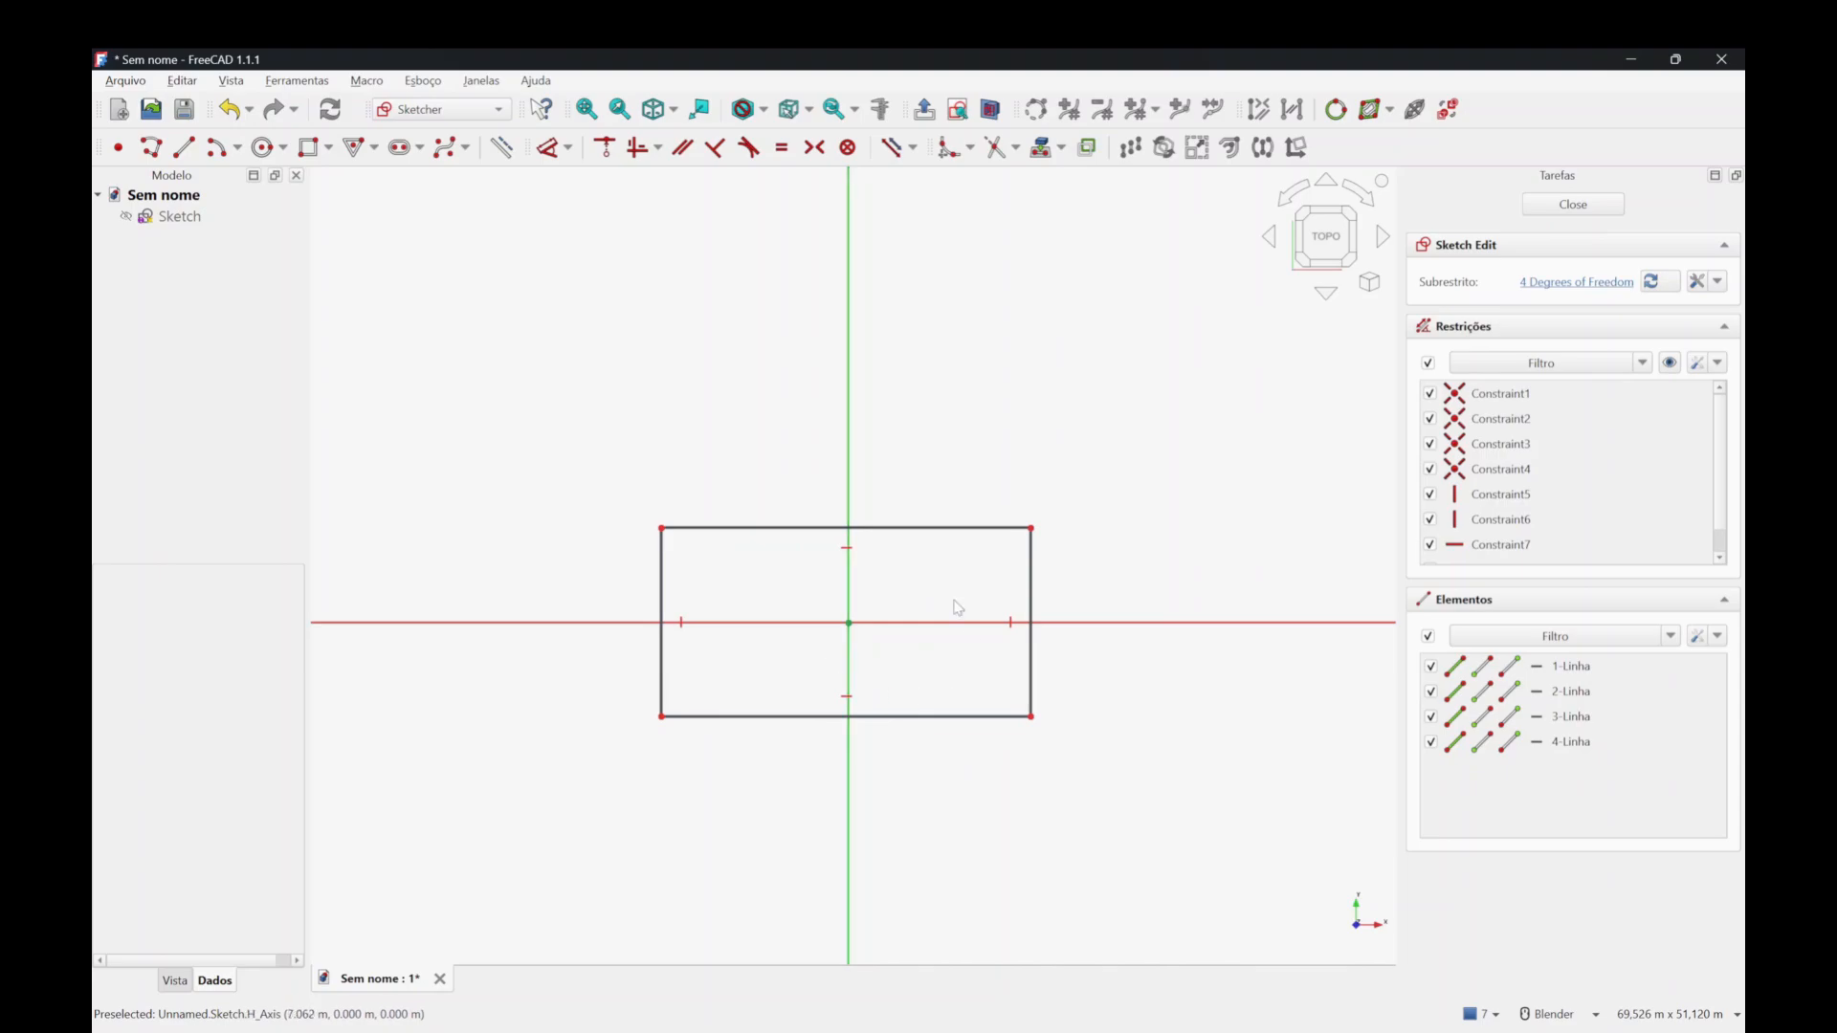
{"action": "left_click_drag", "start_coordinate": [661, 527], "coordinate": [640, 473]}
{"action": "left_click_drag", "start_coordinate": [1031, 717], "coordinate": [1083, 770]}
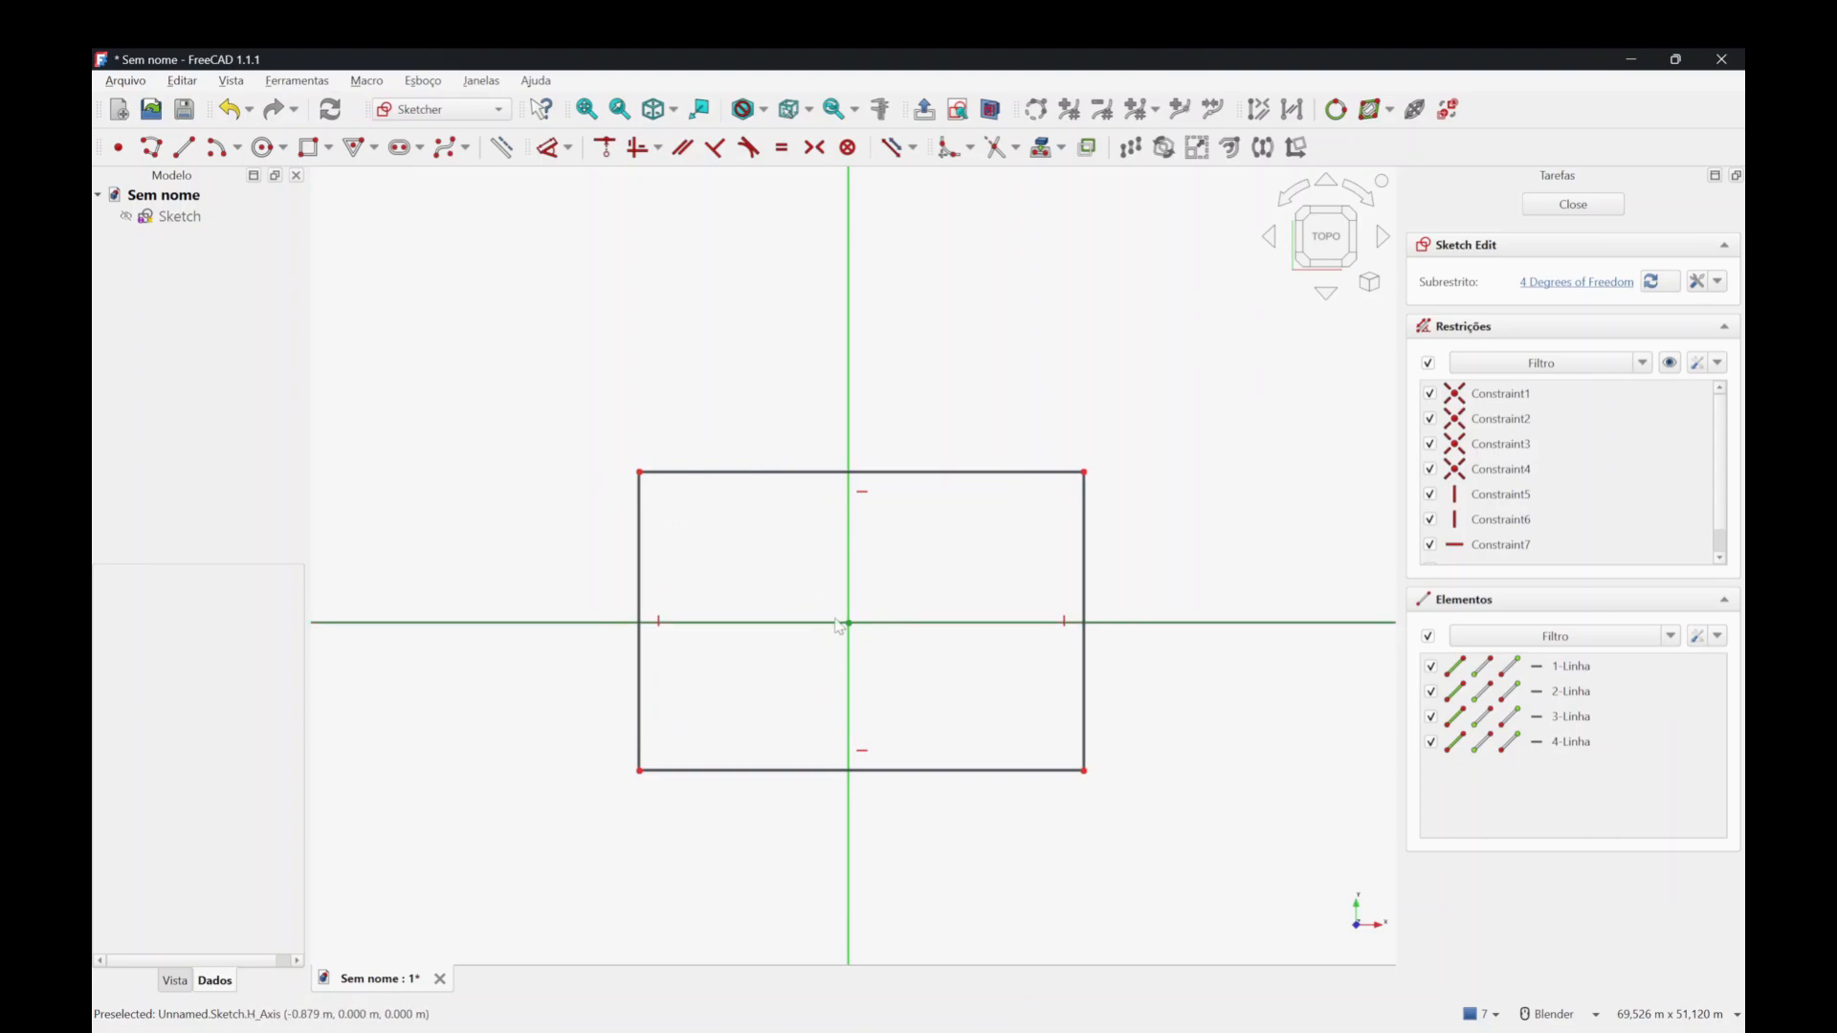
Make the rectangle's upper-left and lower-right corners symmetric about the origin, then shrink the rectangle by moving its lower-right corner inward.
{"action": "left_click", "coordinate": [639, 472]}
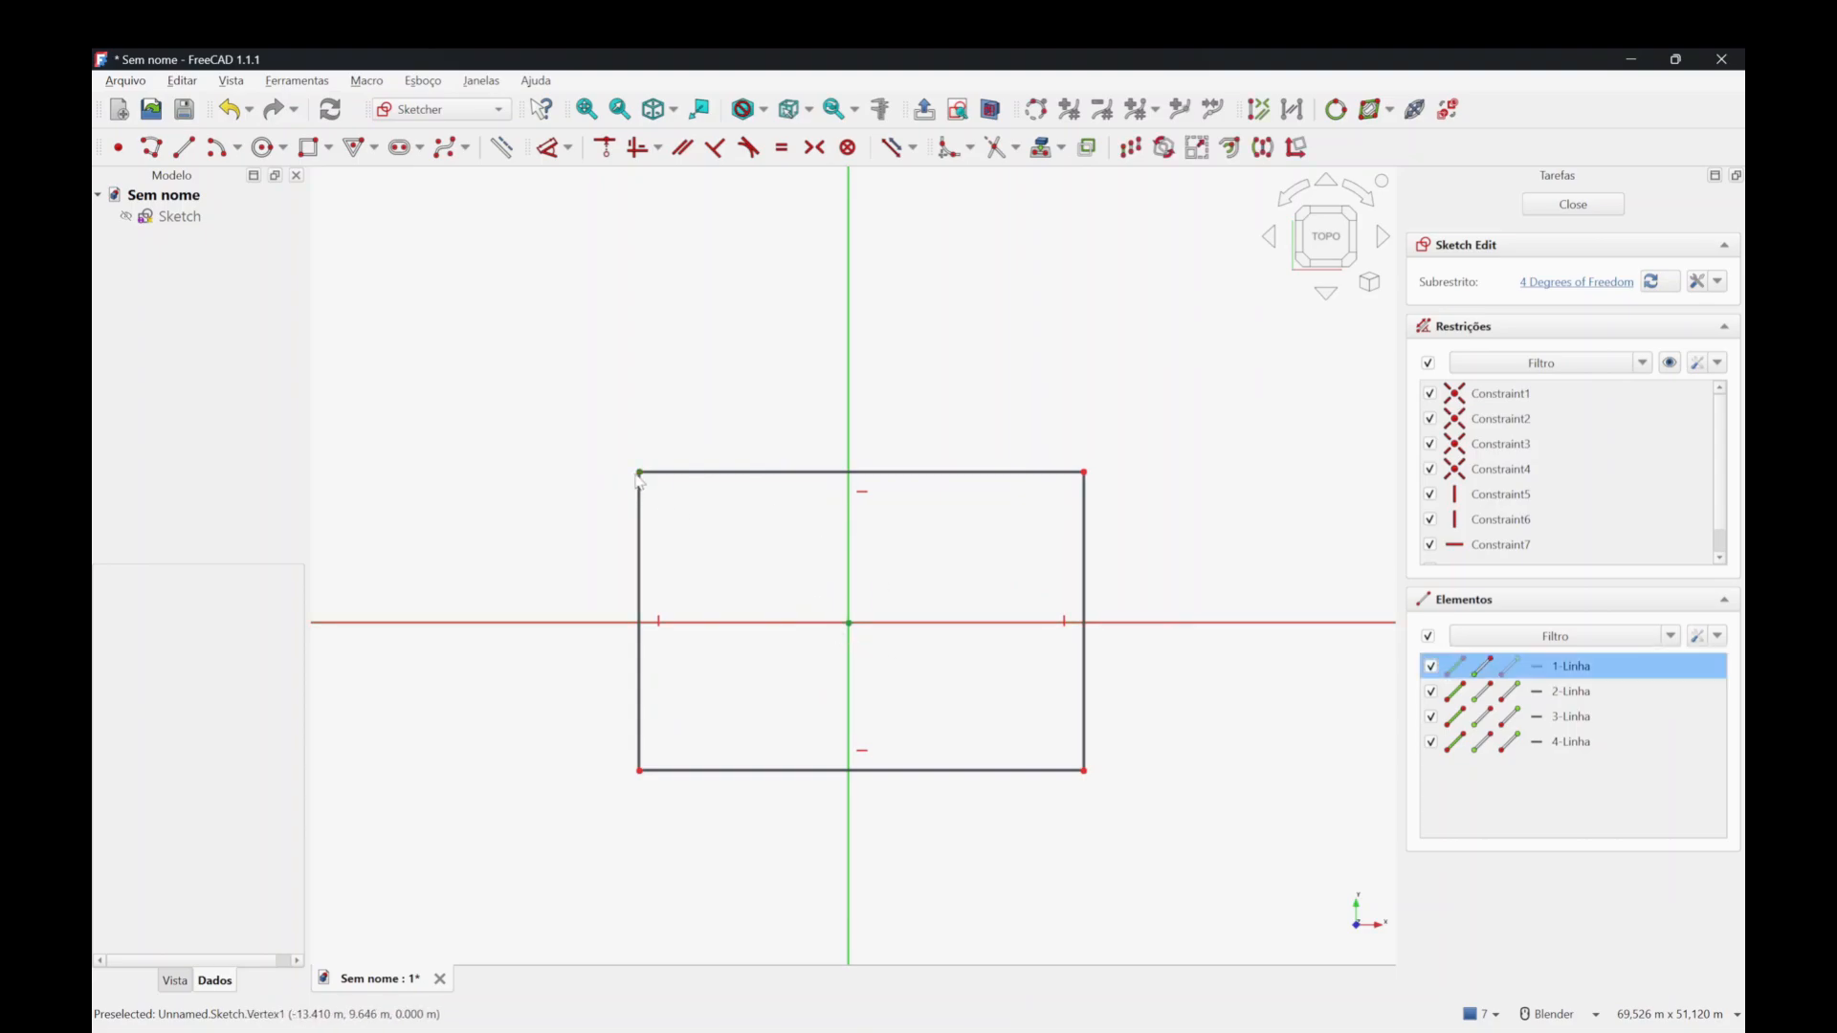
{"action": "left_click", "coordinate": [1085, 771]}
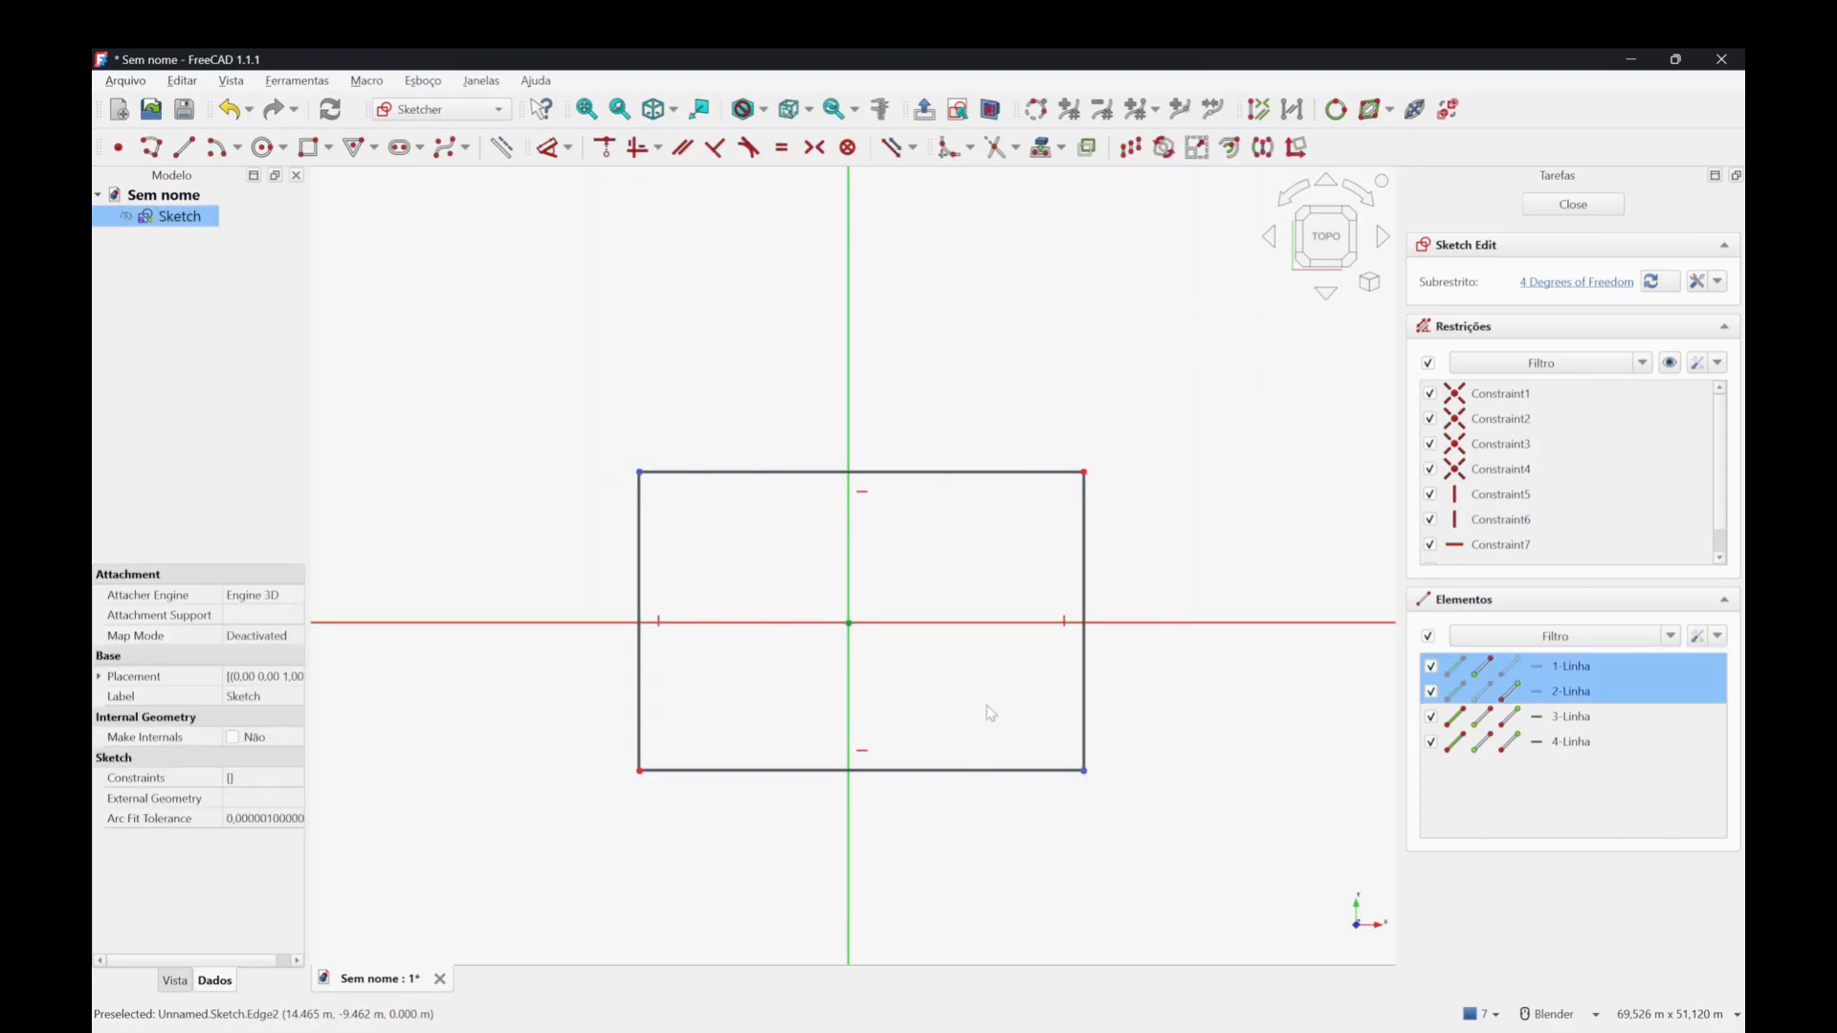
{"action": "left_click", "coordinate": [850, 625]}
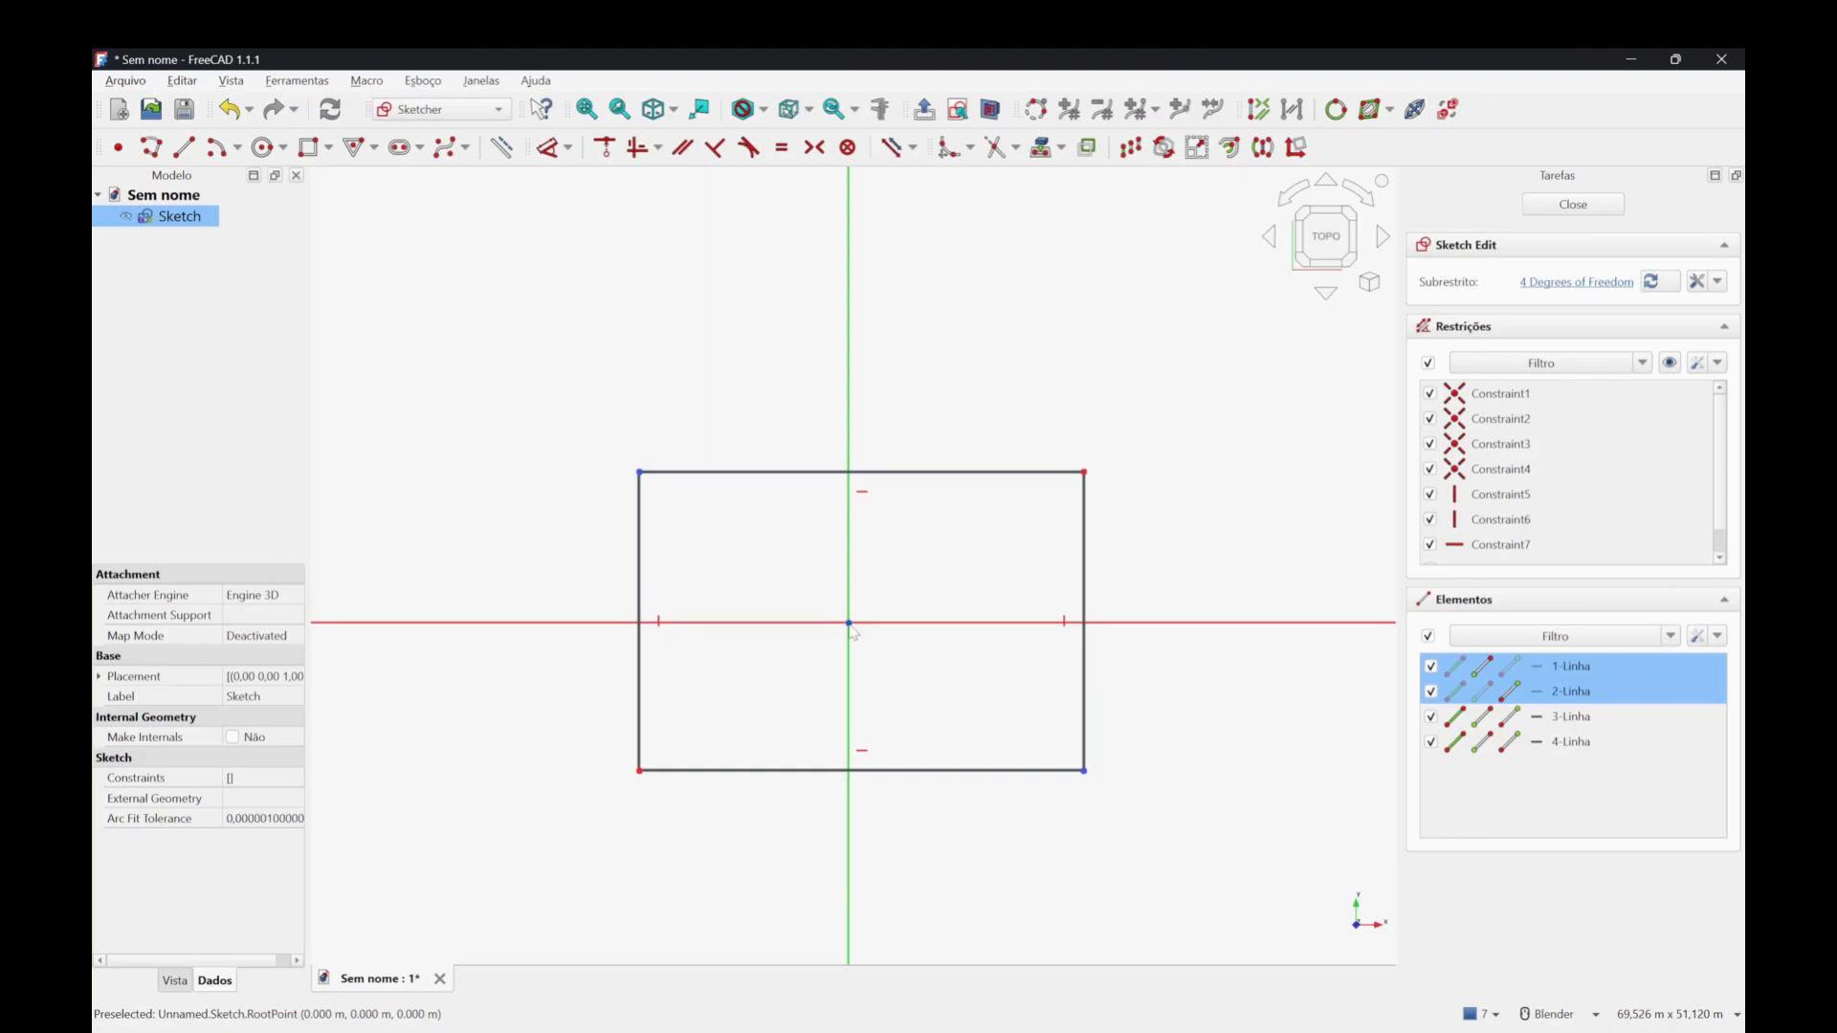
{"action": "left_click", "coordinate": [814, 148]}
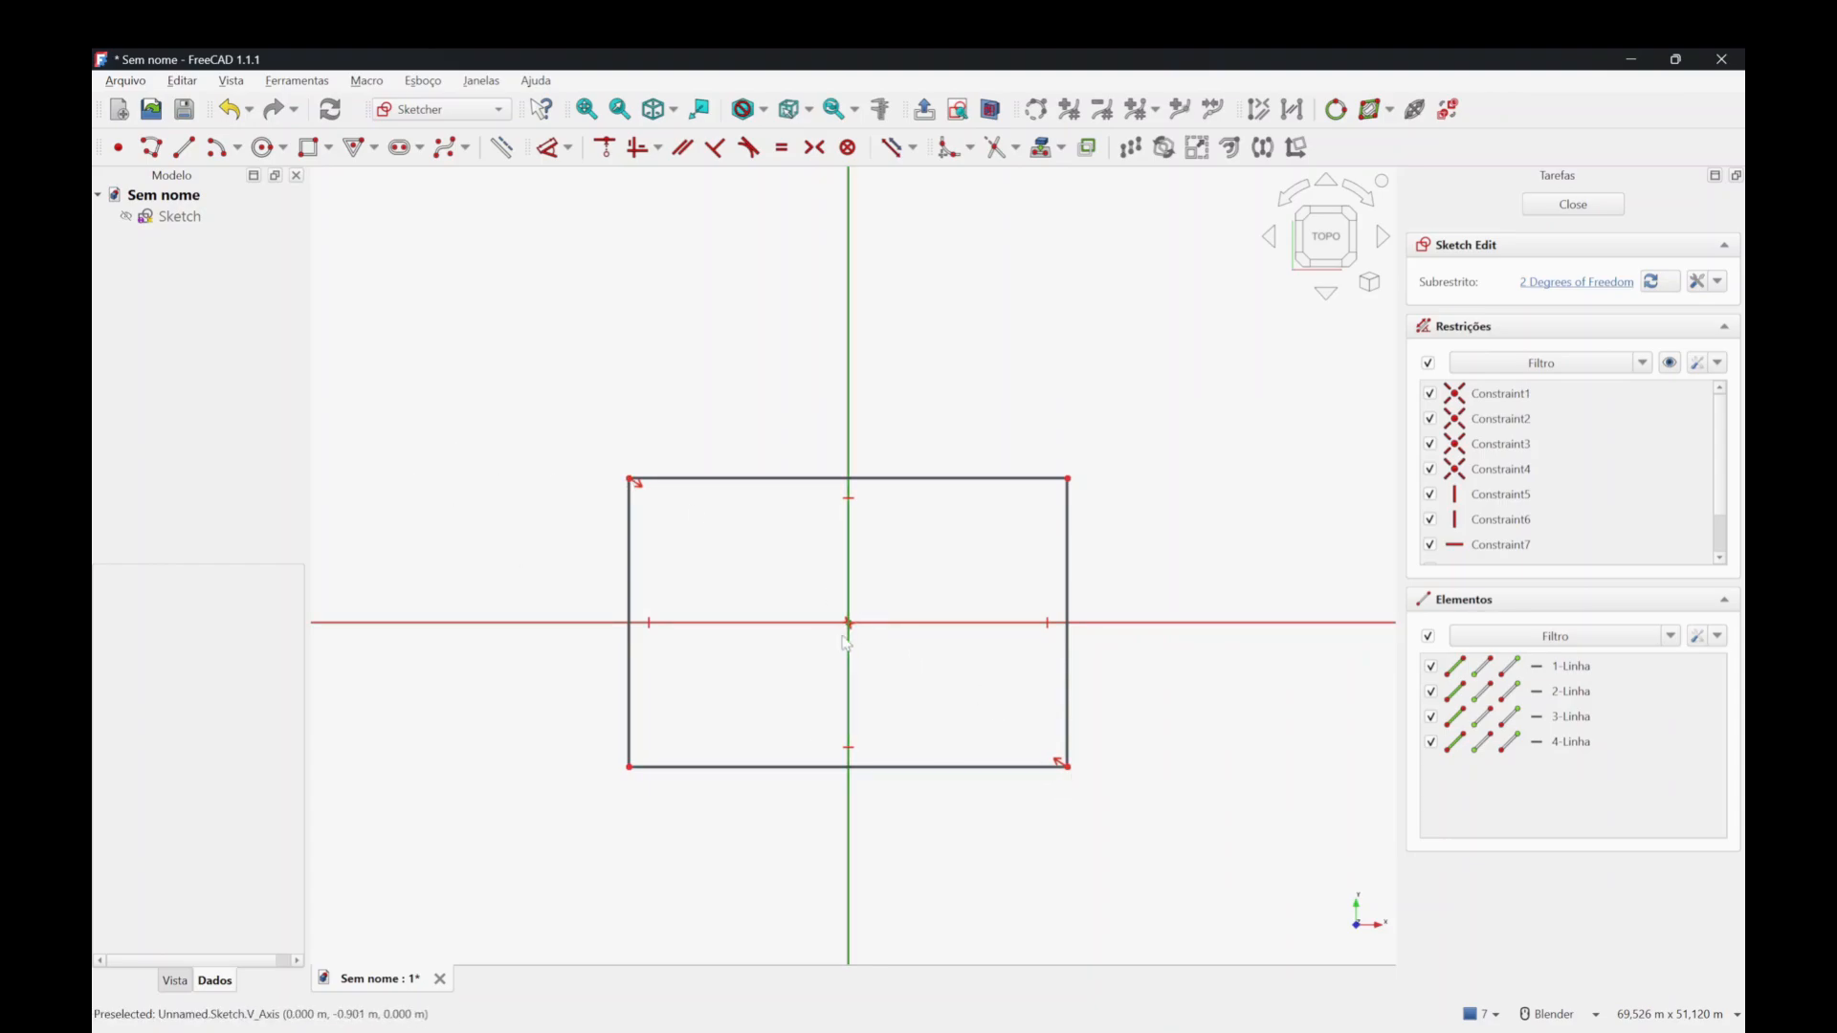
{"action": "left_click_drag", "start_coordinate": [1070, 768], "coordinate": [916, 719]}
Draw a horizontal line about 66 m long above the horizontal axis, to the right of the rectangle.
{"action": "scroll", "coordinate": [875, 708], "scroll_direction": "down", "scroll_amount": 4}
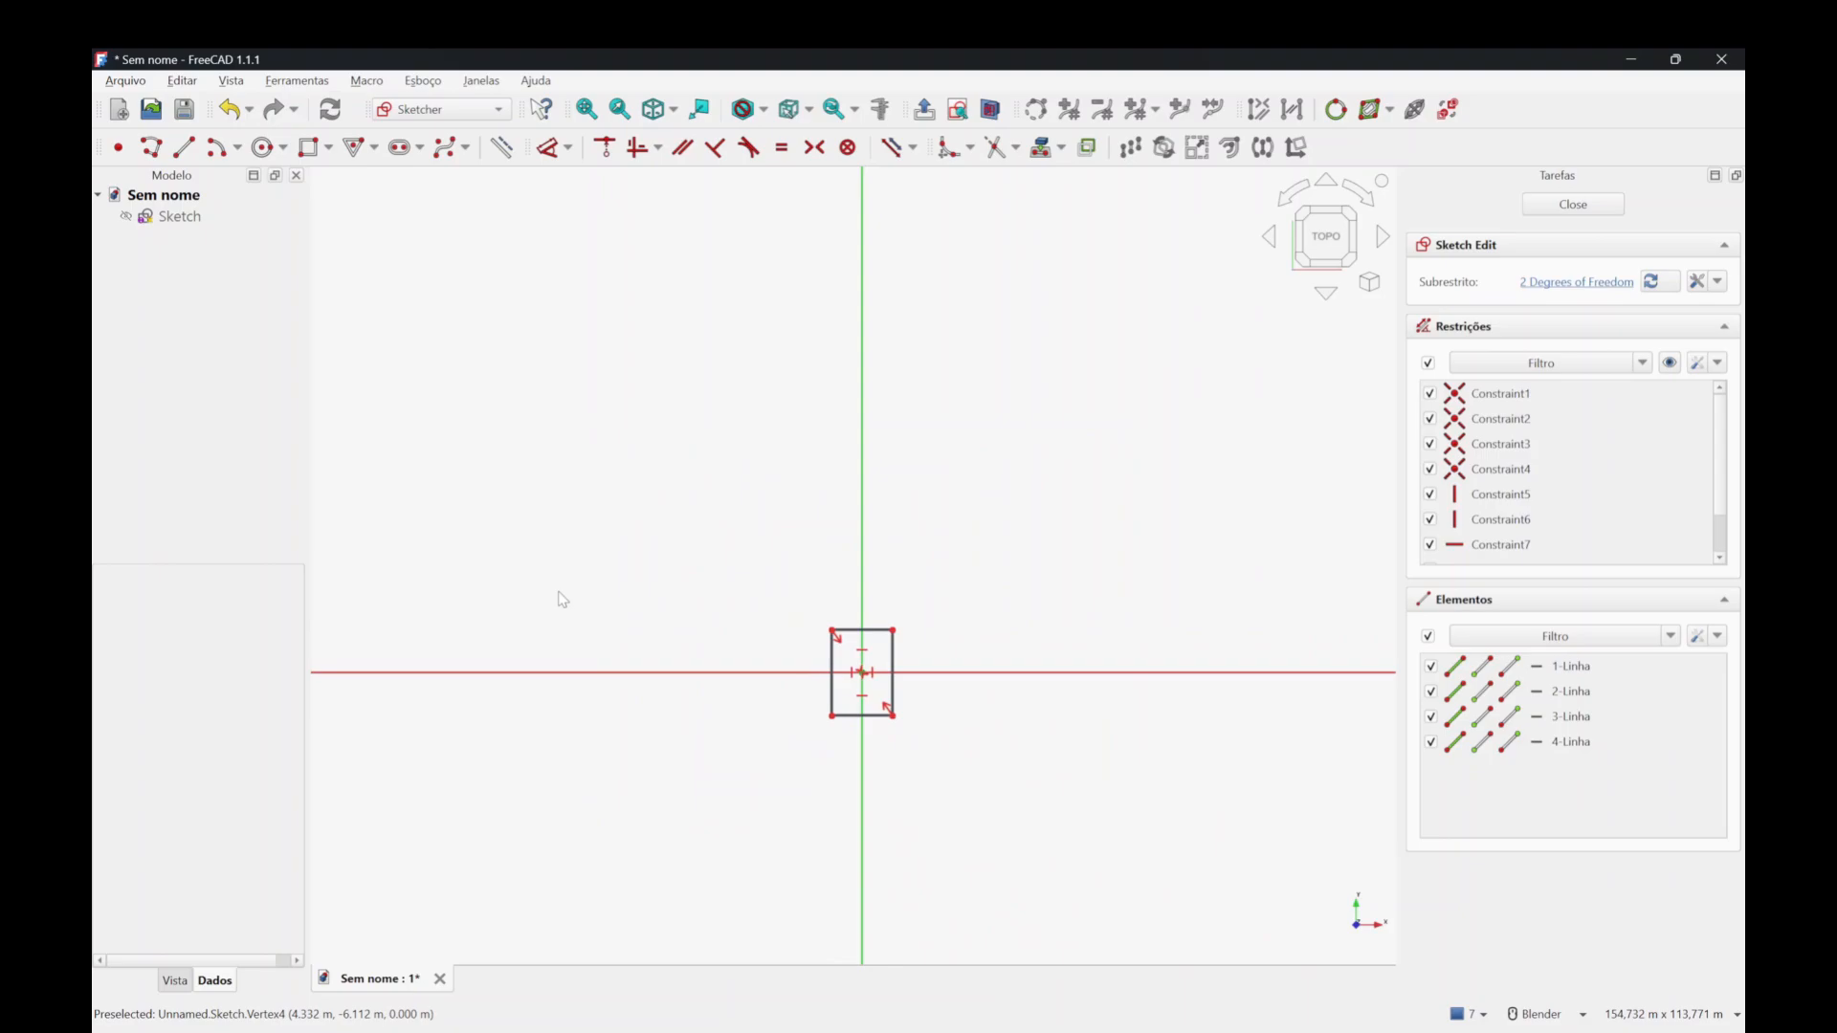
{"action": "scroll", "coordinate": [536, 641], "scroll_direction": "down", "scroll_amount": 1}
{"action": "scroll", "coordinate": [1225, 498], "scroll_direction": "up", "scroll_amount": 2}
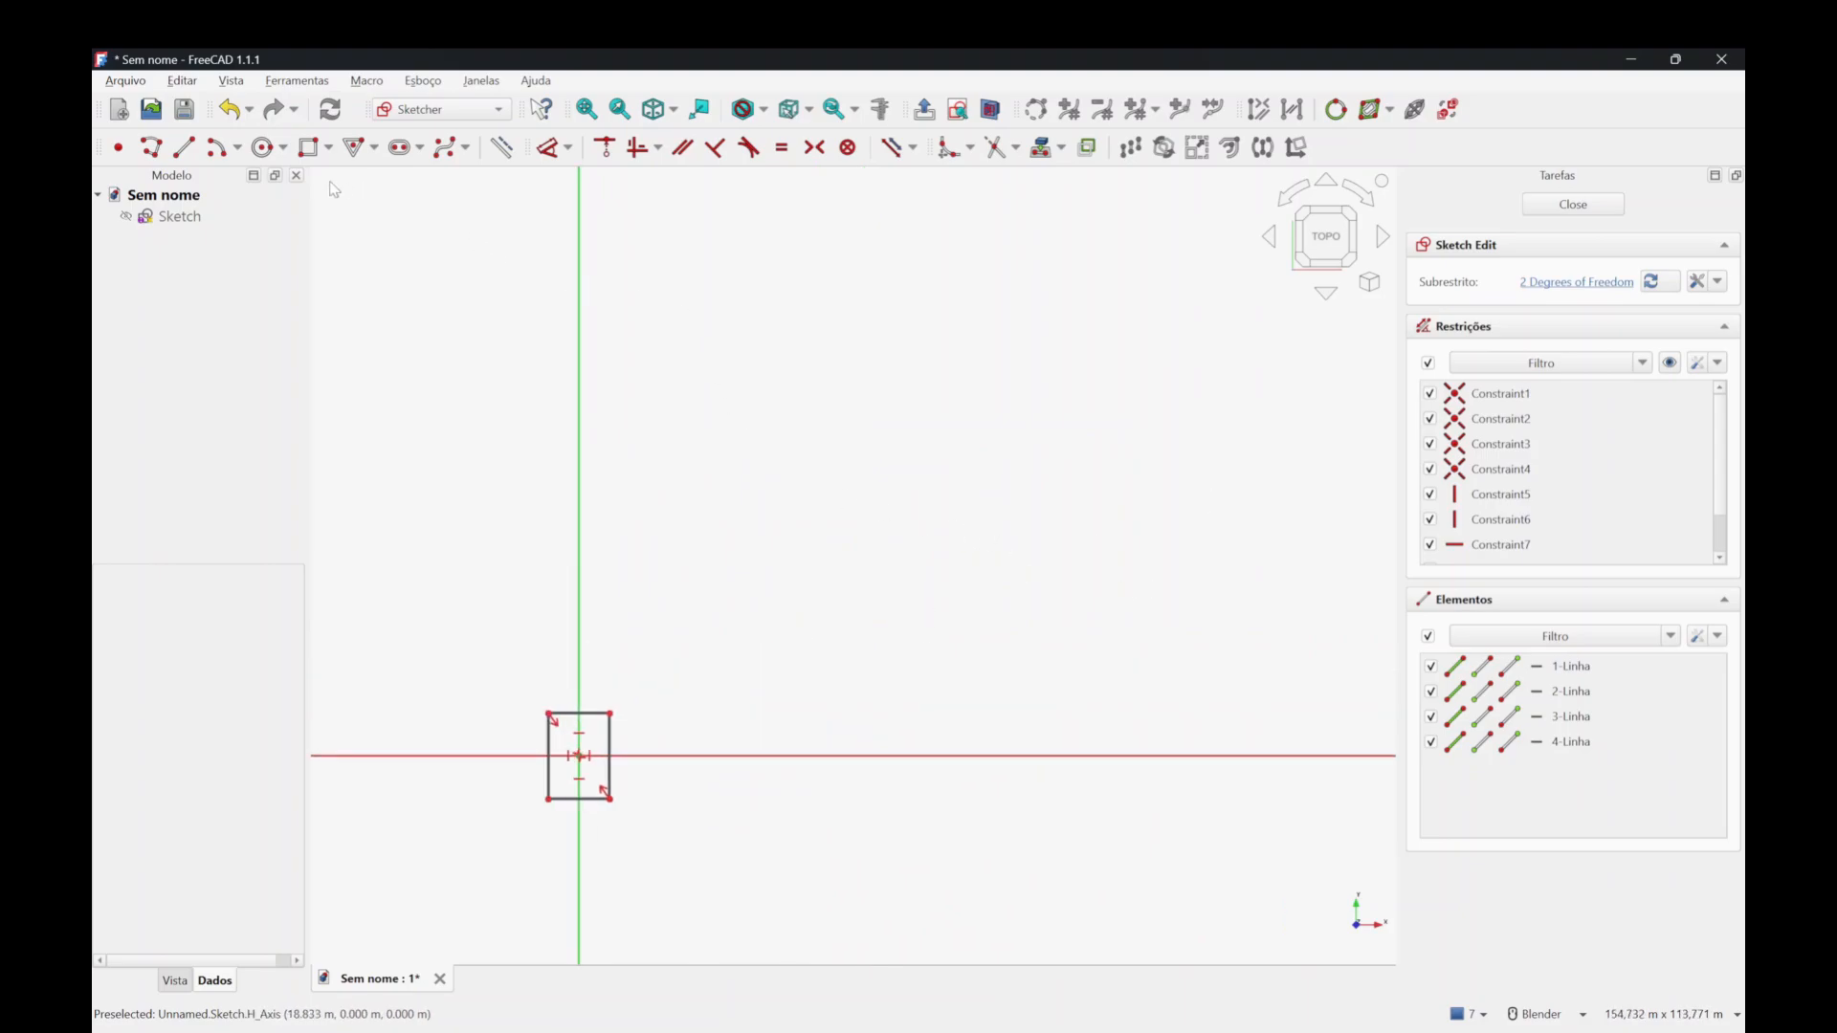
{"action": "left_click", "coordinate": [184, 146]}
{"action": "left_click", "coordinate": [735, 649]}
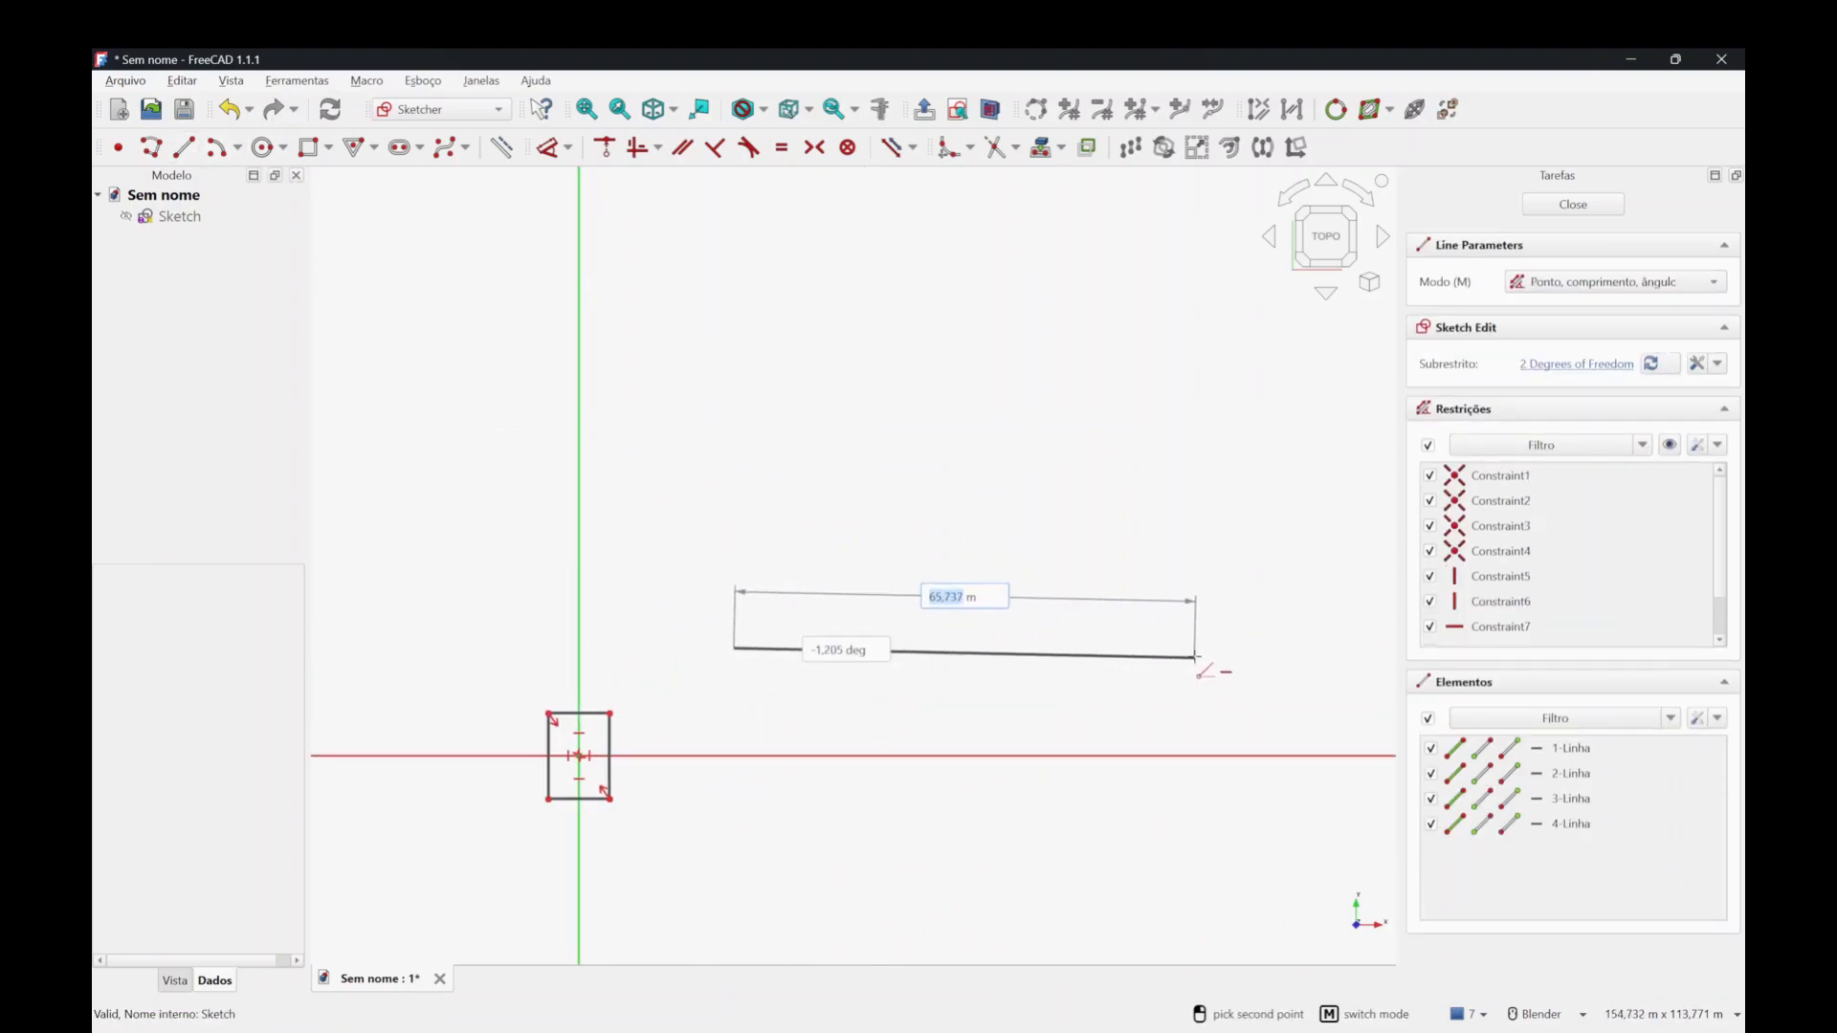
{"action": "left_click", "coordinate": [1196, 657]}
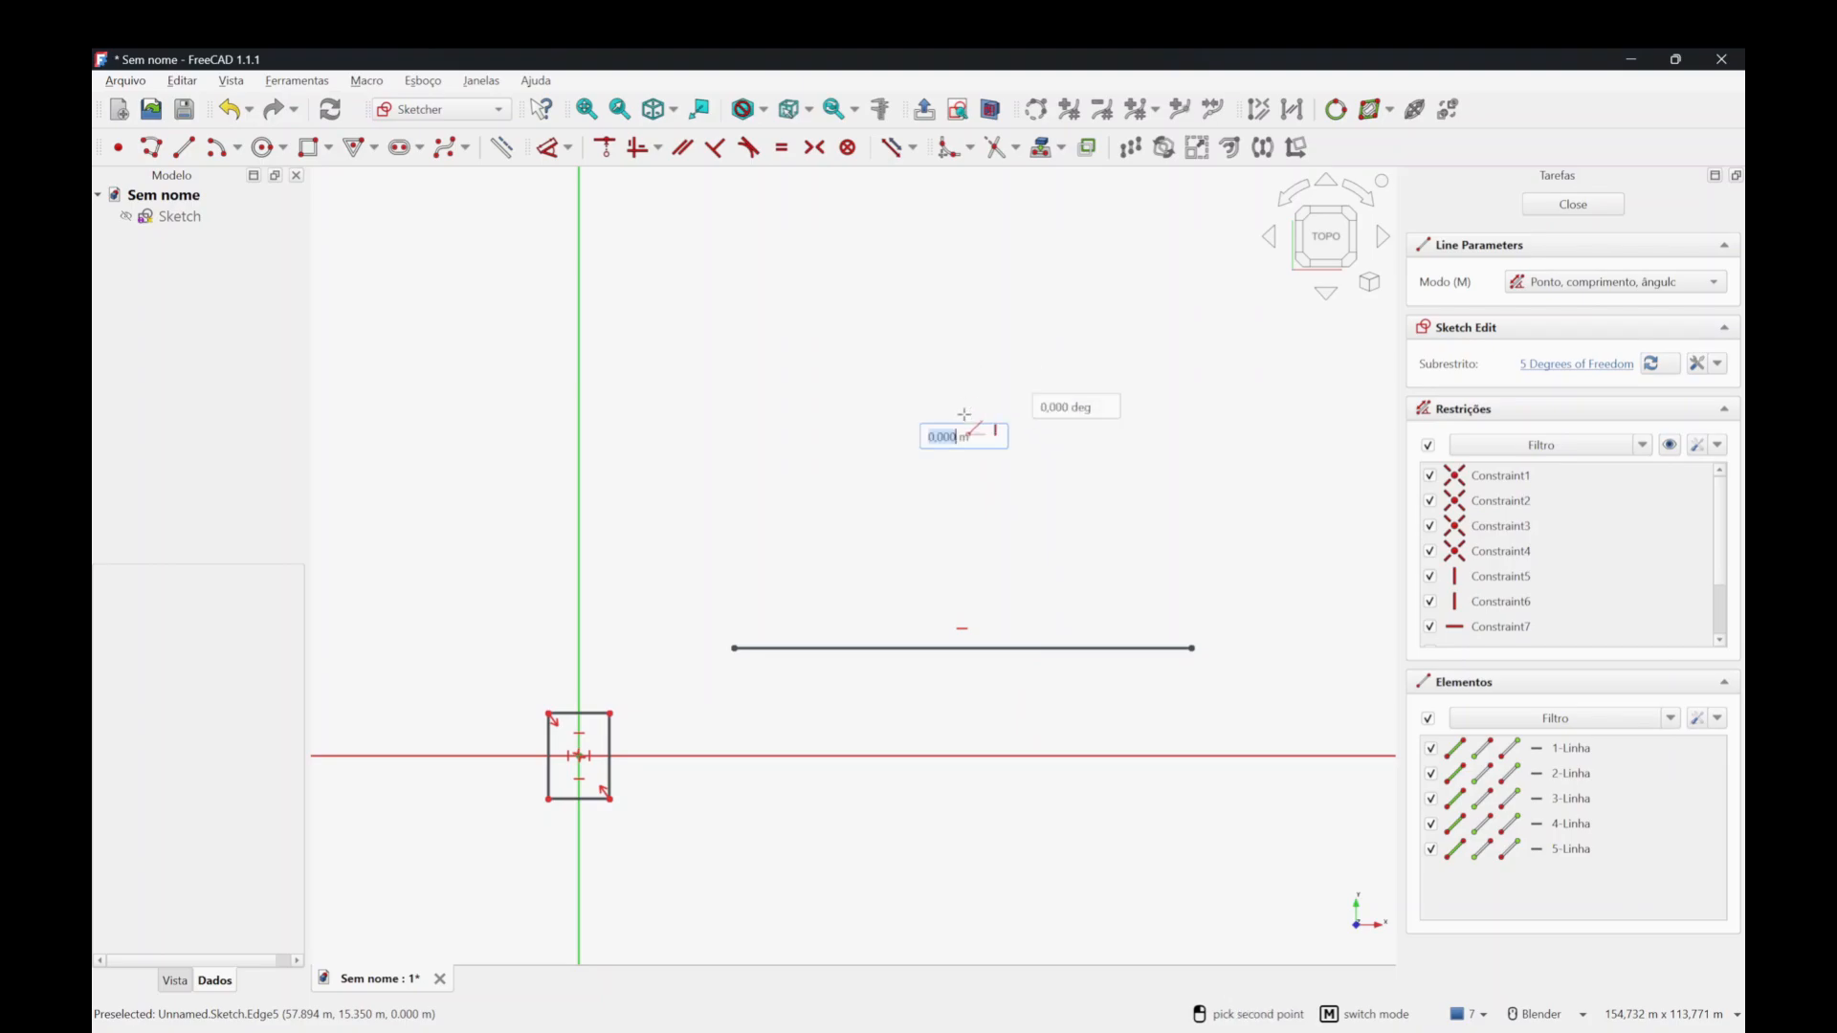
Draw a vertical line about 35 m long from above down to the midpoint of the horizontal line.
{"action": "left_click", "coordinate": [974, 648]}
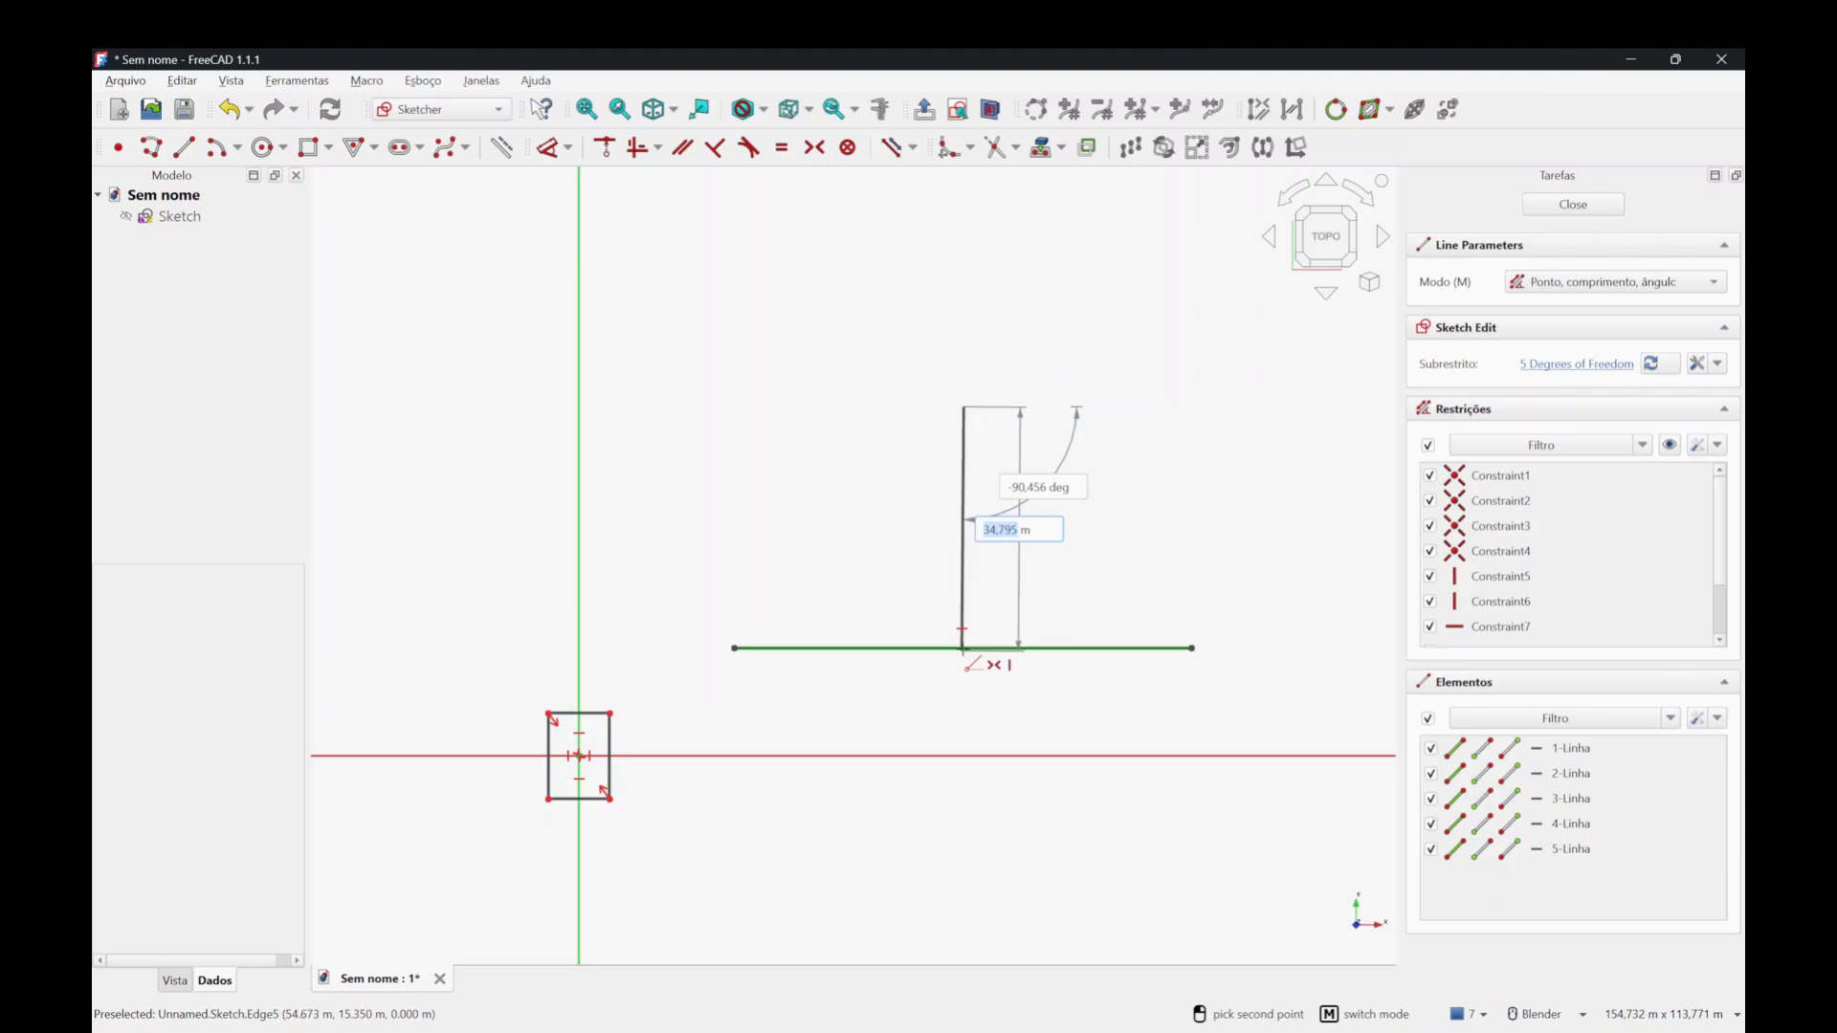
{"action": "left_click", "coordinate": [962, 649]}
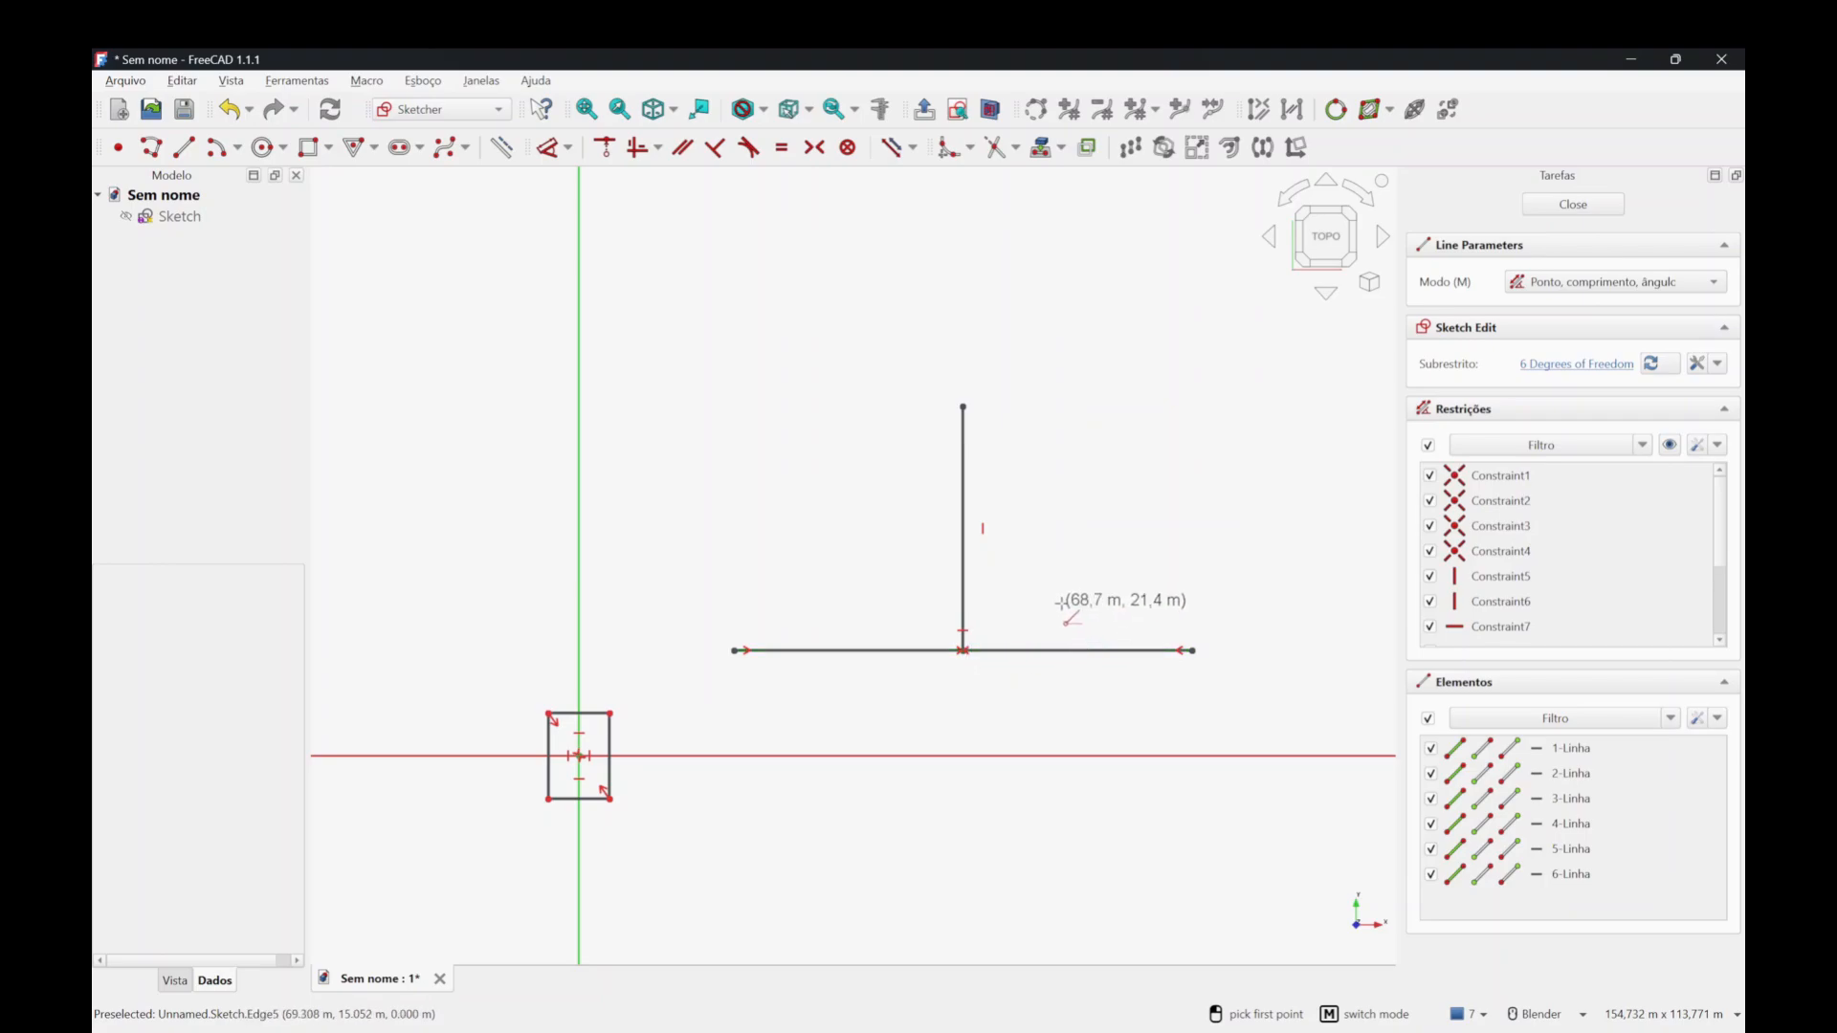
{"action": "key", "text": "Escape"}
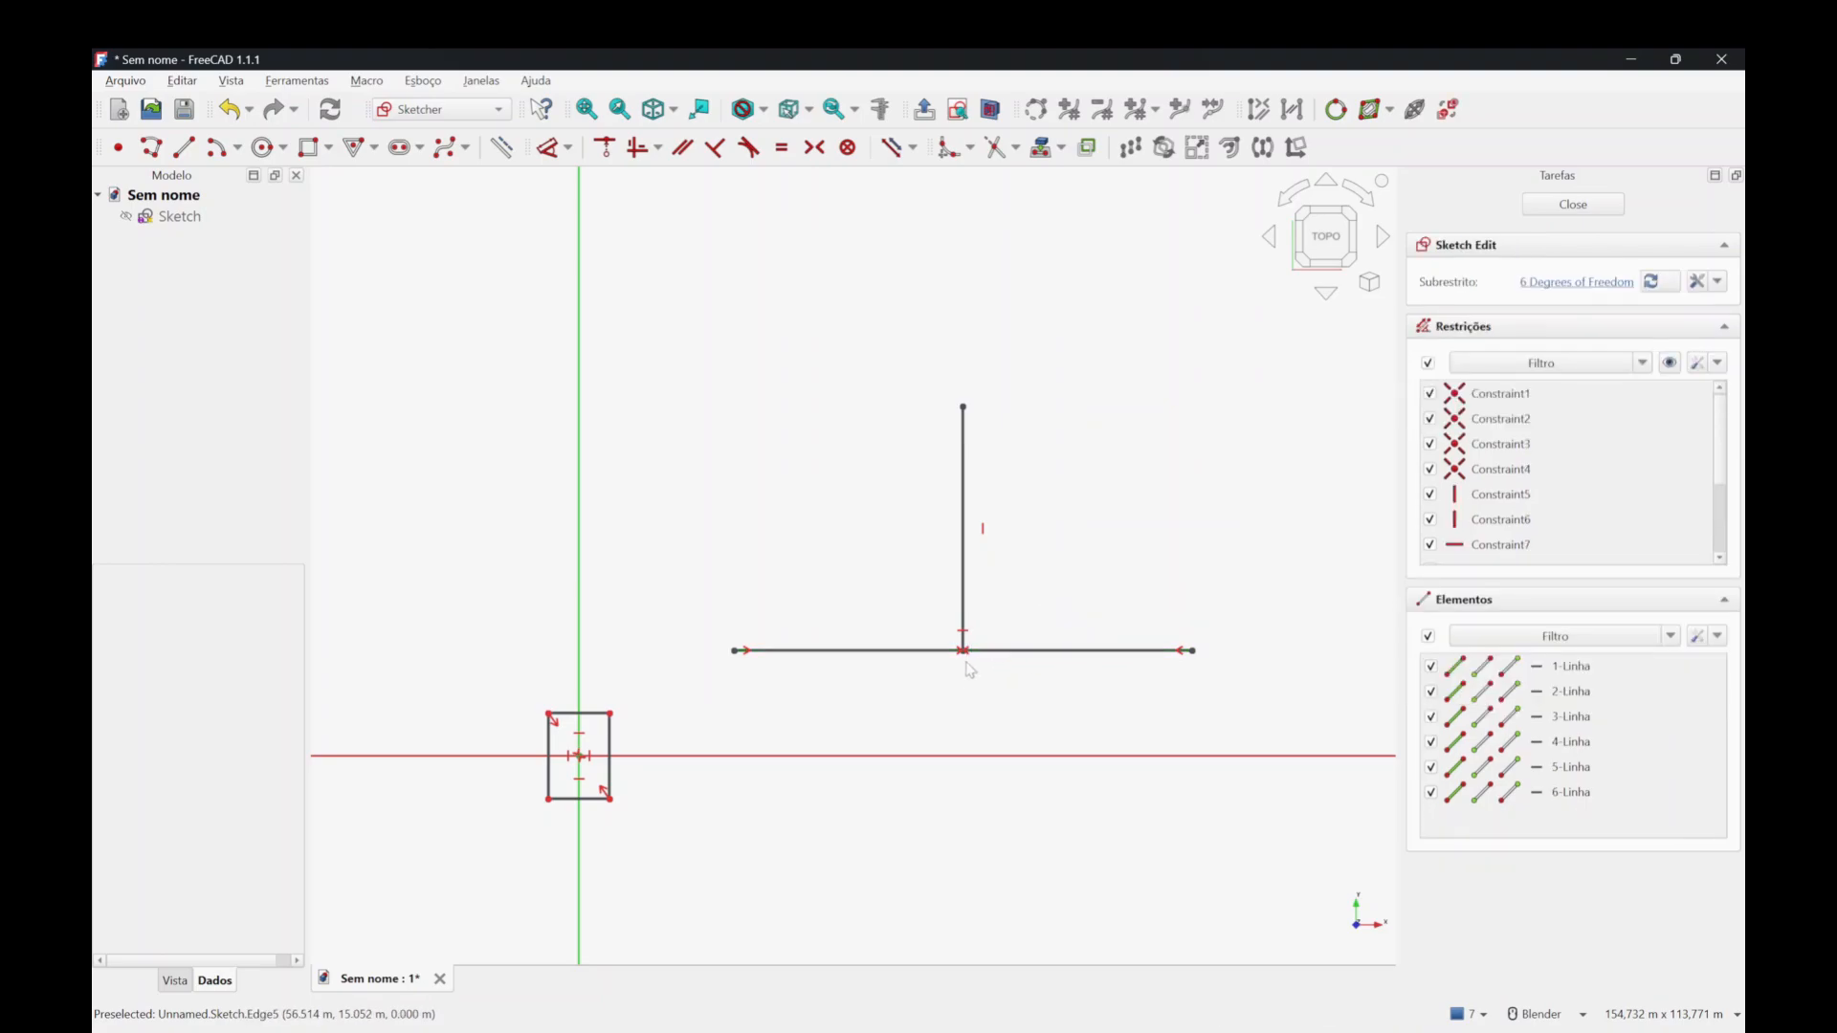
Reshape the inverted T by moving the horizontal line's right endpoint and extending and shifting the vertical line upward.
{"action": "left_click", "coordinate": [1188, 666]}
{"action": "mouse_move", "coordinate": [1196, 658]}
{"action": "left_mouse_down"}
{"action": "mouse_move", "coordinate": [1383, 637]}
{"action": "mouse_move", "coordinate": [946, 599]}
{"action": "mouse_move", "coordinate": [1186, 574]}
{"action": "mouse_move", "coordinate": [808, 656]}
{"action": "mouse_move", "coordinate": [1197, 623]}
{"action": "mouse_move", "coordinate": [1078, 717]}
{"action": "mouse_move", "coordinate": [1129, 722]}
{"action": "left_mouse_up"}
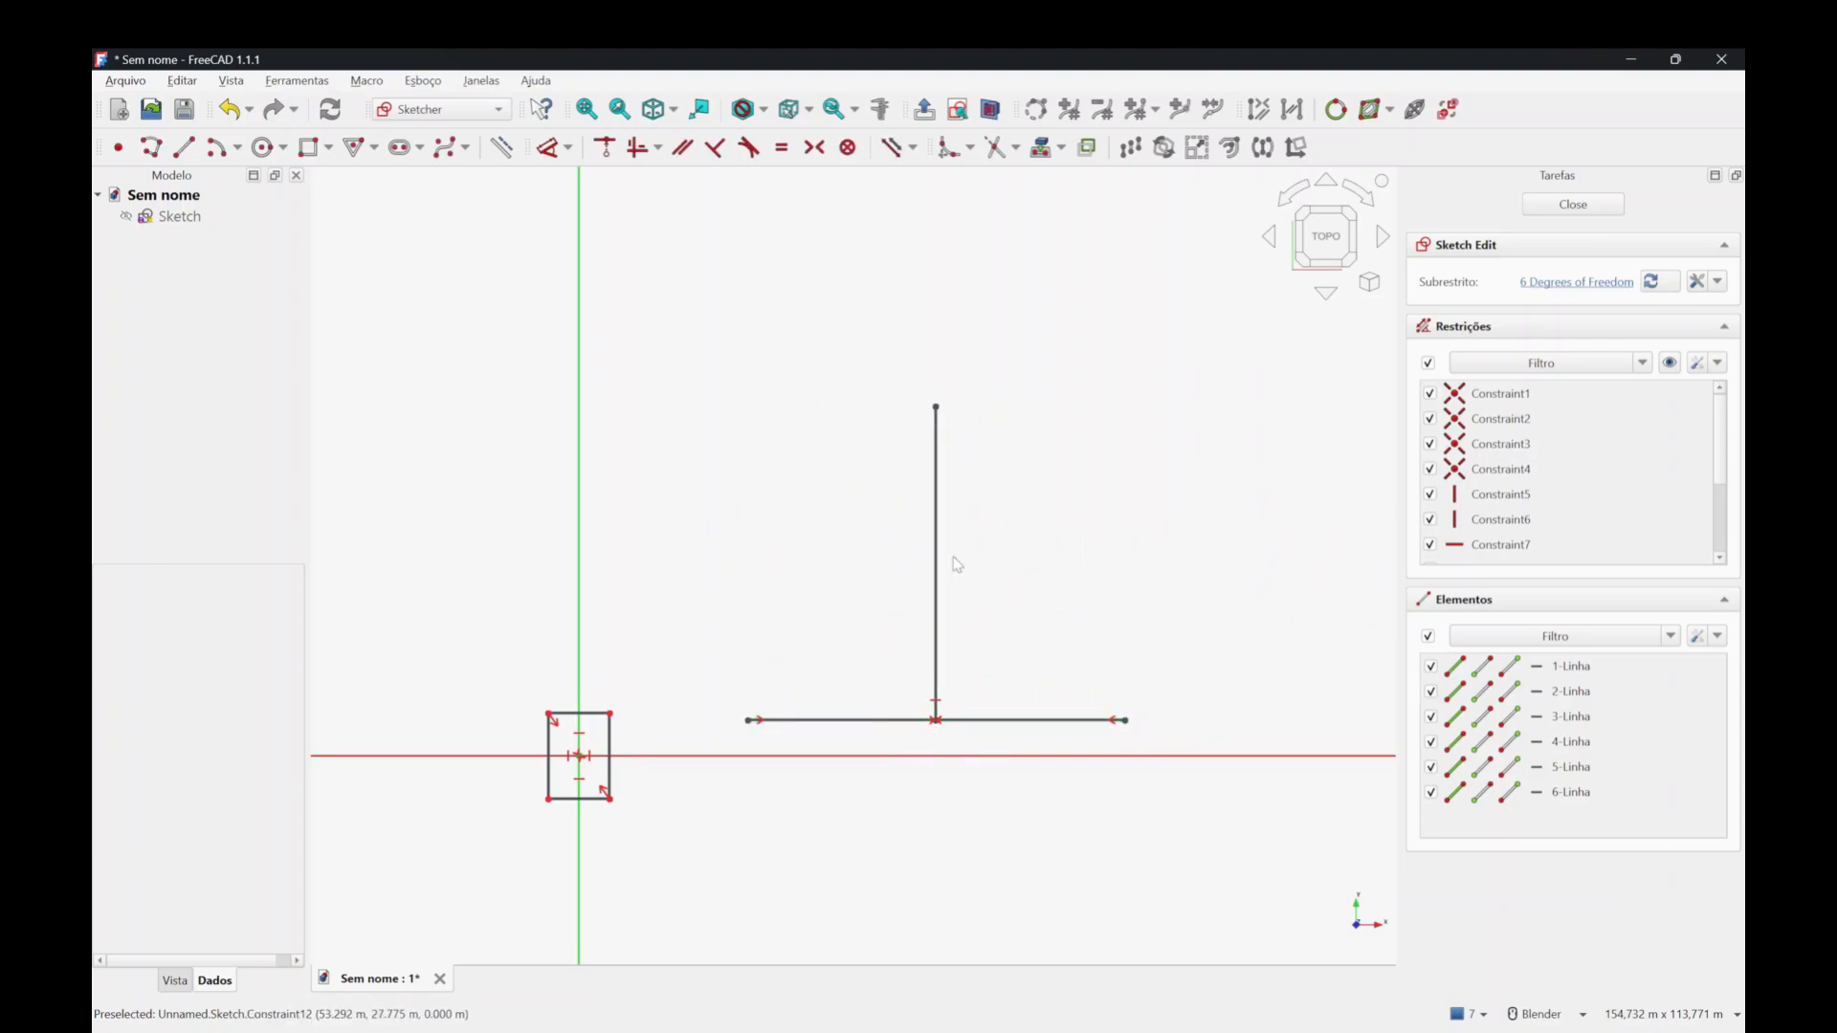
{"action": "left_click_drag", "start_coordinate": [936, 407], "coordinate": [950, 272]}
{"action": "left_click_drag", "start_coordinate": [954, 607], "coordinate": [925, 501]}
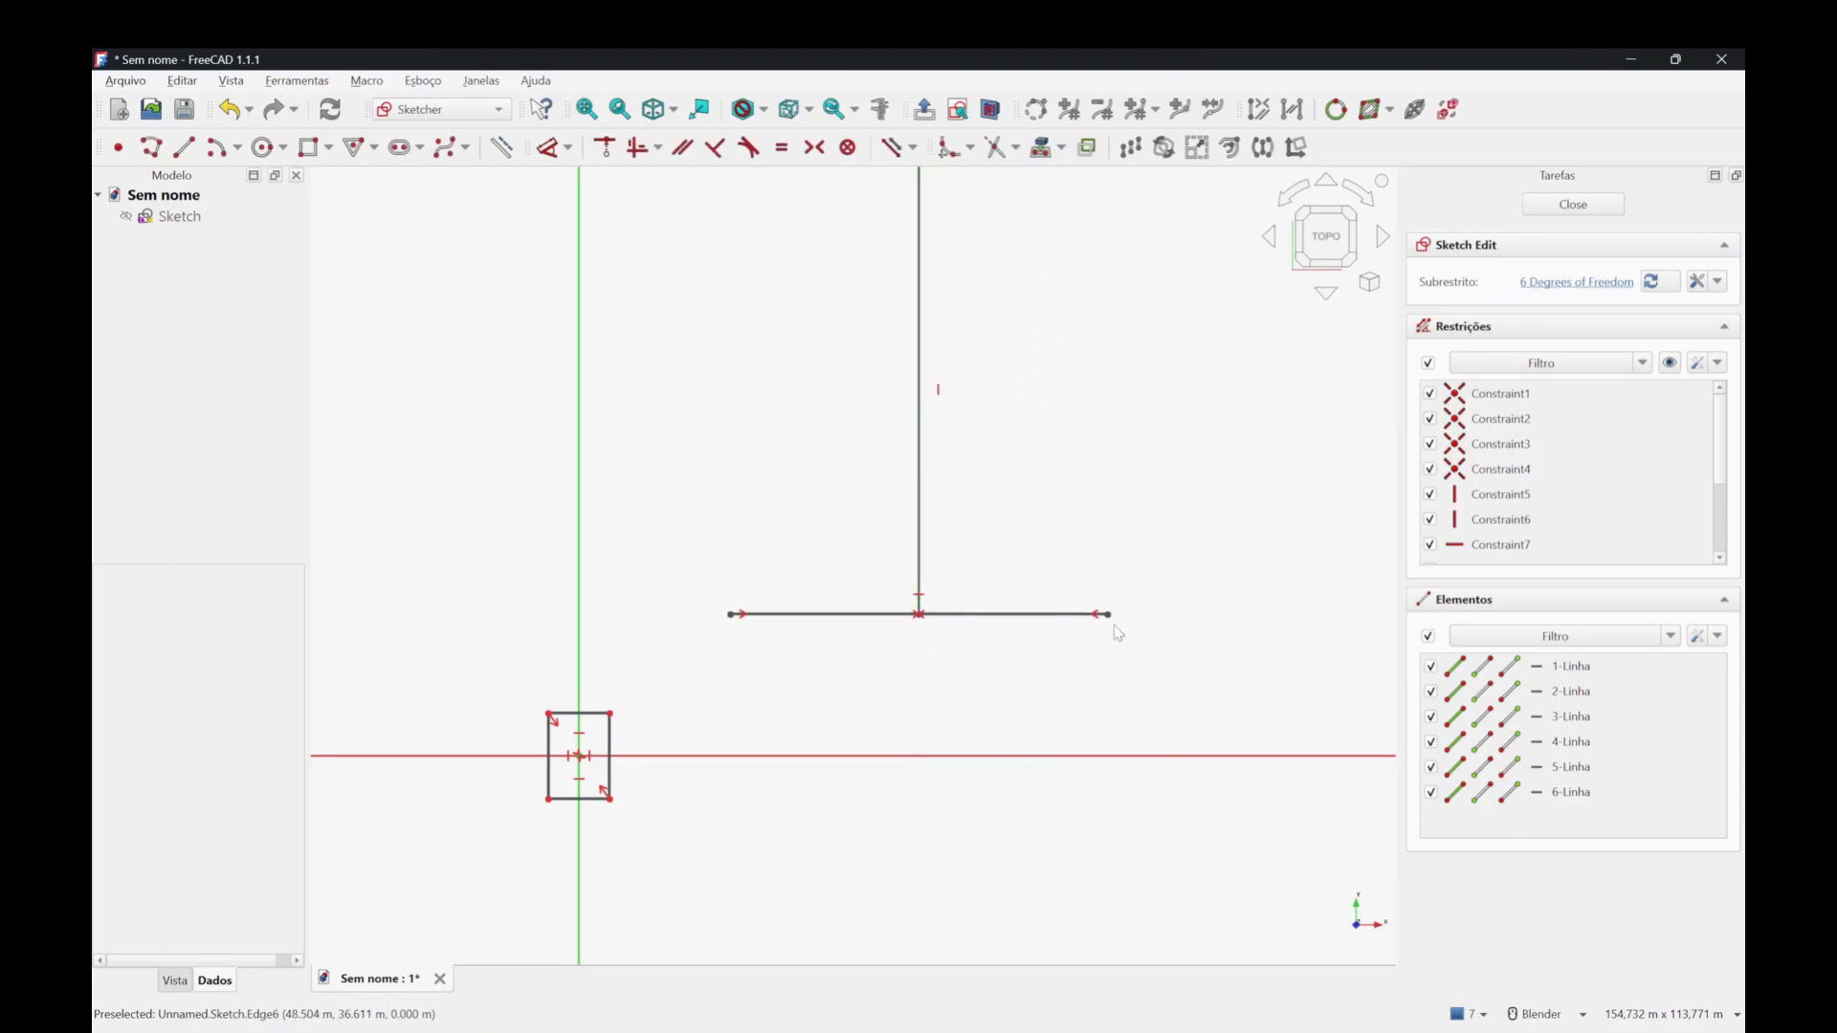
{"action": "mouse_move", "coordinate": [1110, 617]}
{"action": "left_mouse_down"}
{"action": "mouse_move", "coordinate": [1191, 615]}
{"action": "mouse_move", "coordinate": [1089, 617]}
{"action": "mouse_move", "coordinate": [1194, 620]}
{"action": "left_mouse_up"}
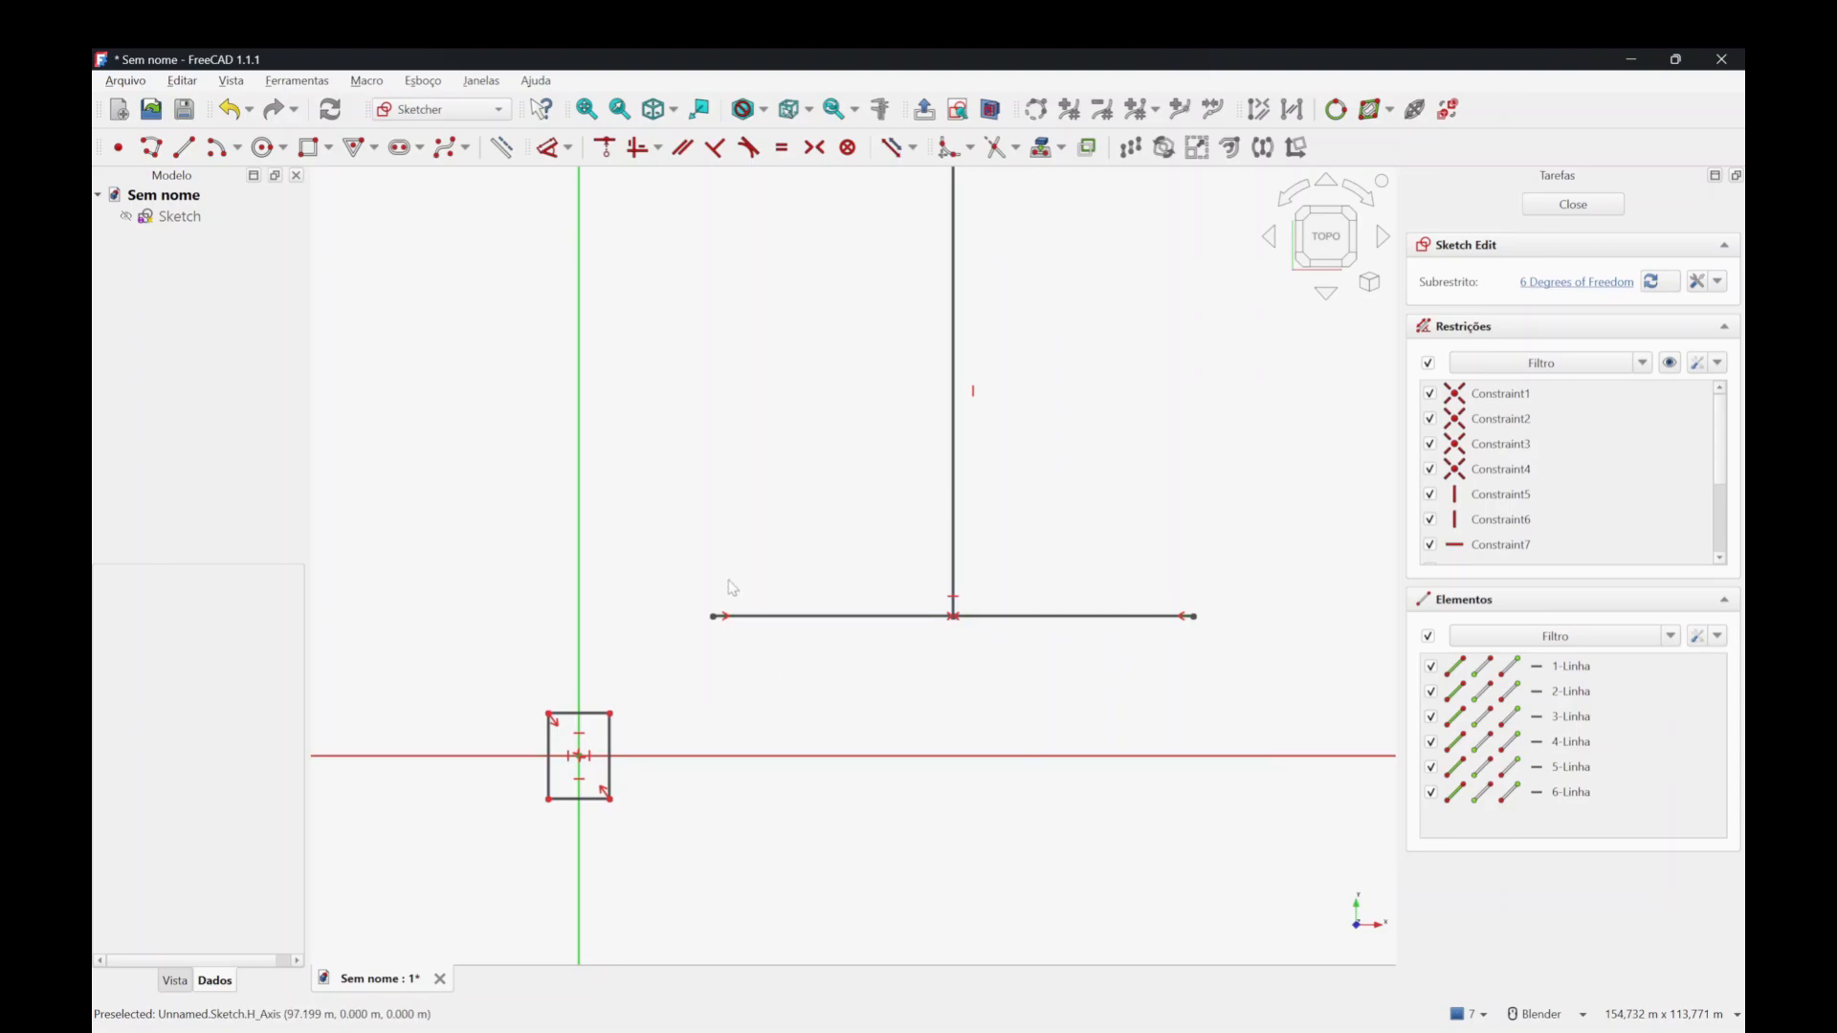
Apply a Block constraint to the vertical line and try to move that line.
{"action": "scroll", "coordinate": [746, 717], "scroll_direction": "down", "scroll_amount": 2}
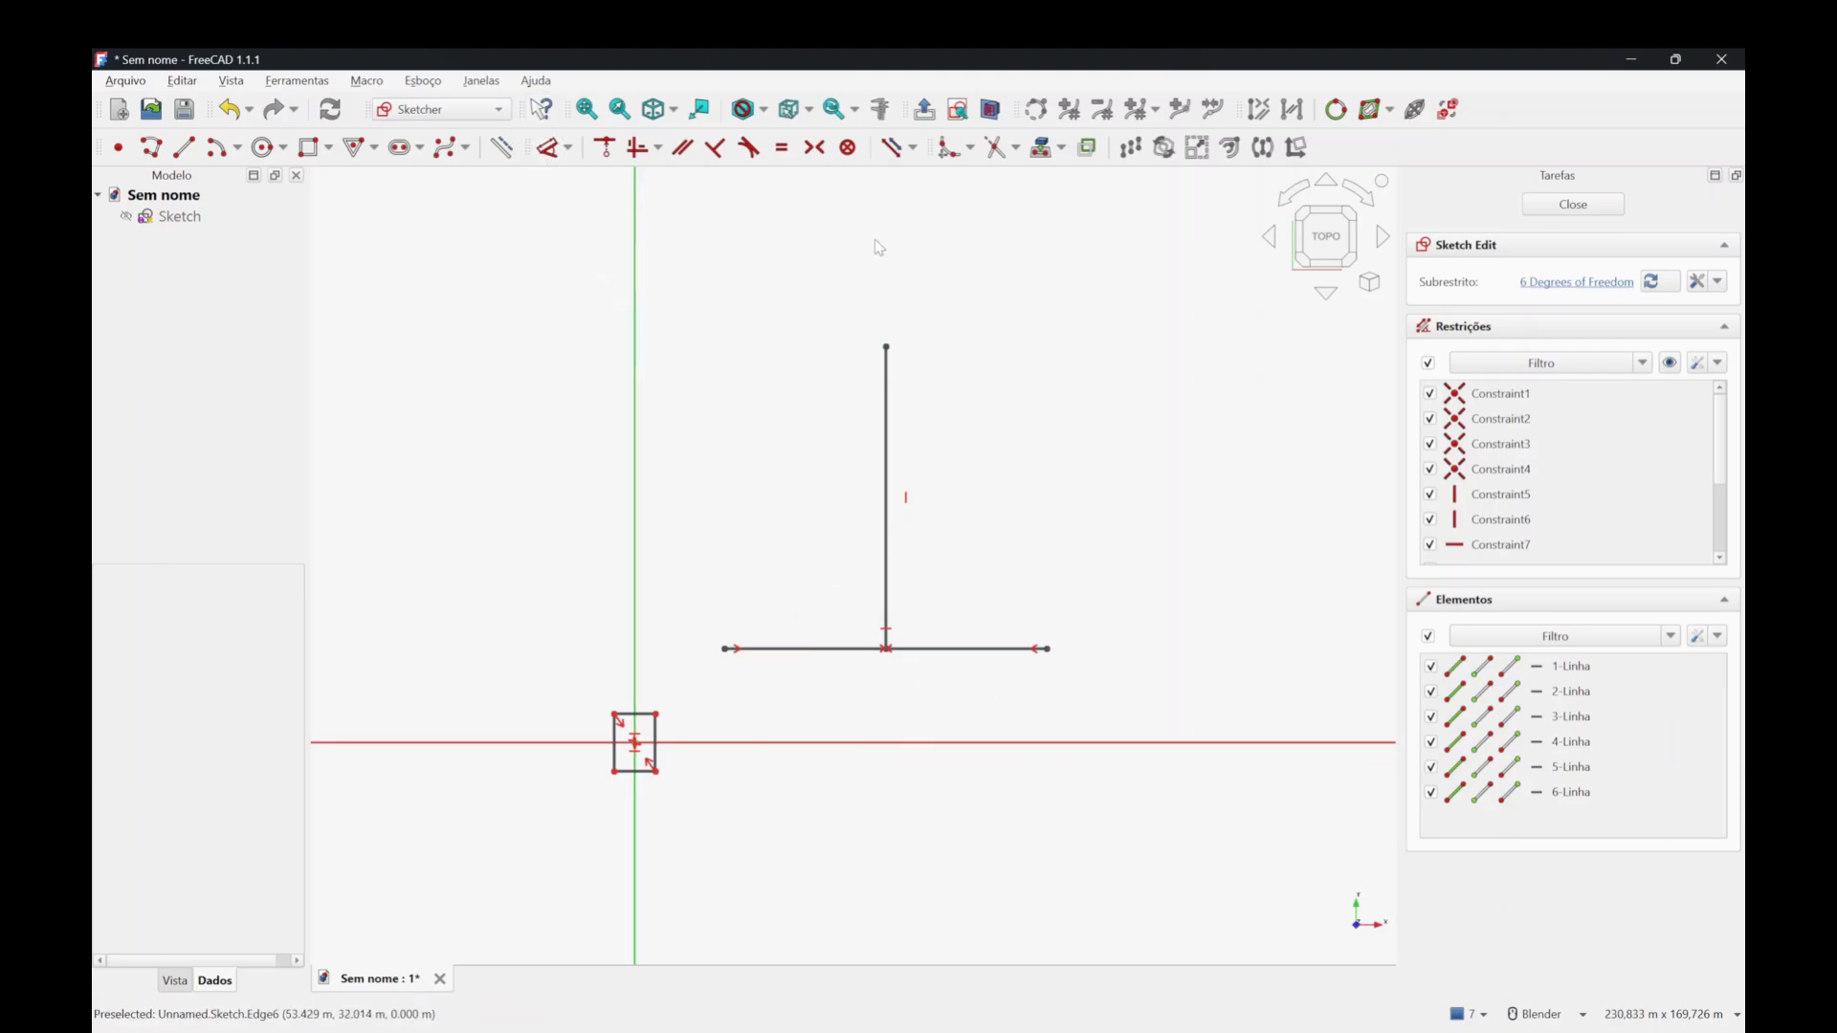
{"action": "left_click", "coordinate": [886, 383]}
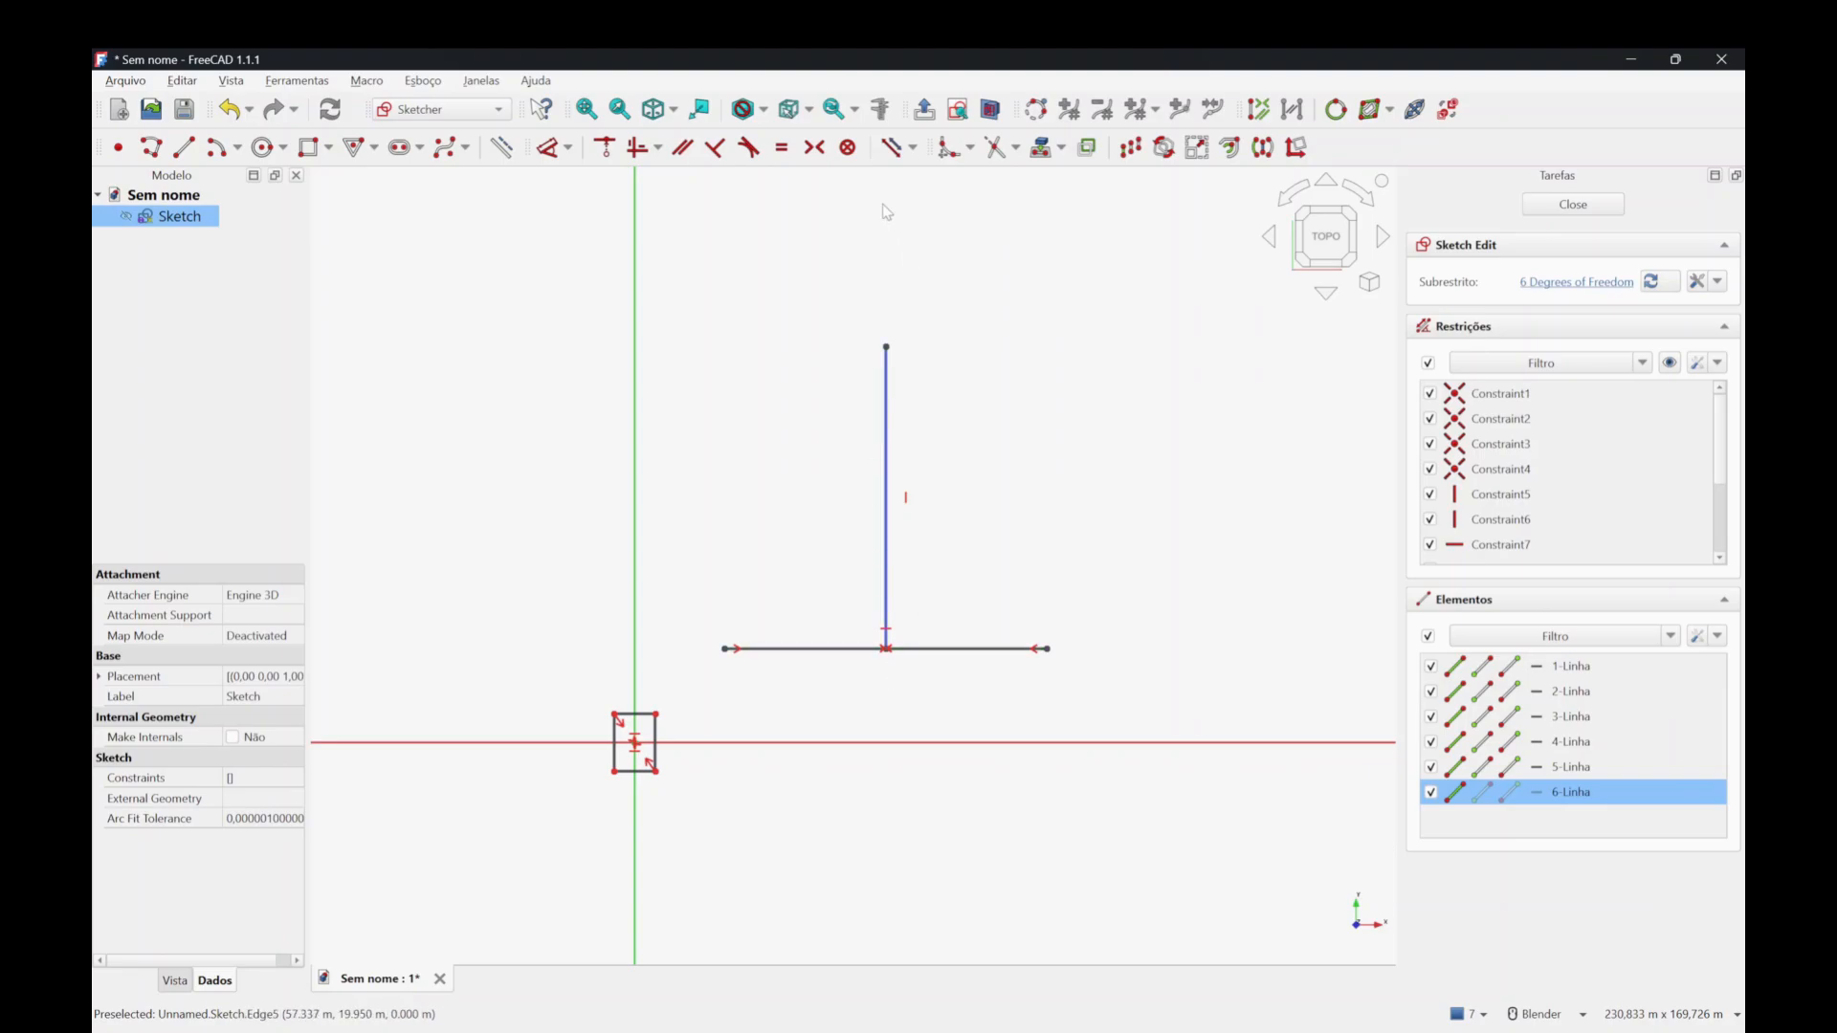
{"action": "left_click", "coordinate": [849, 150]}
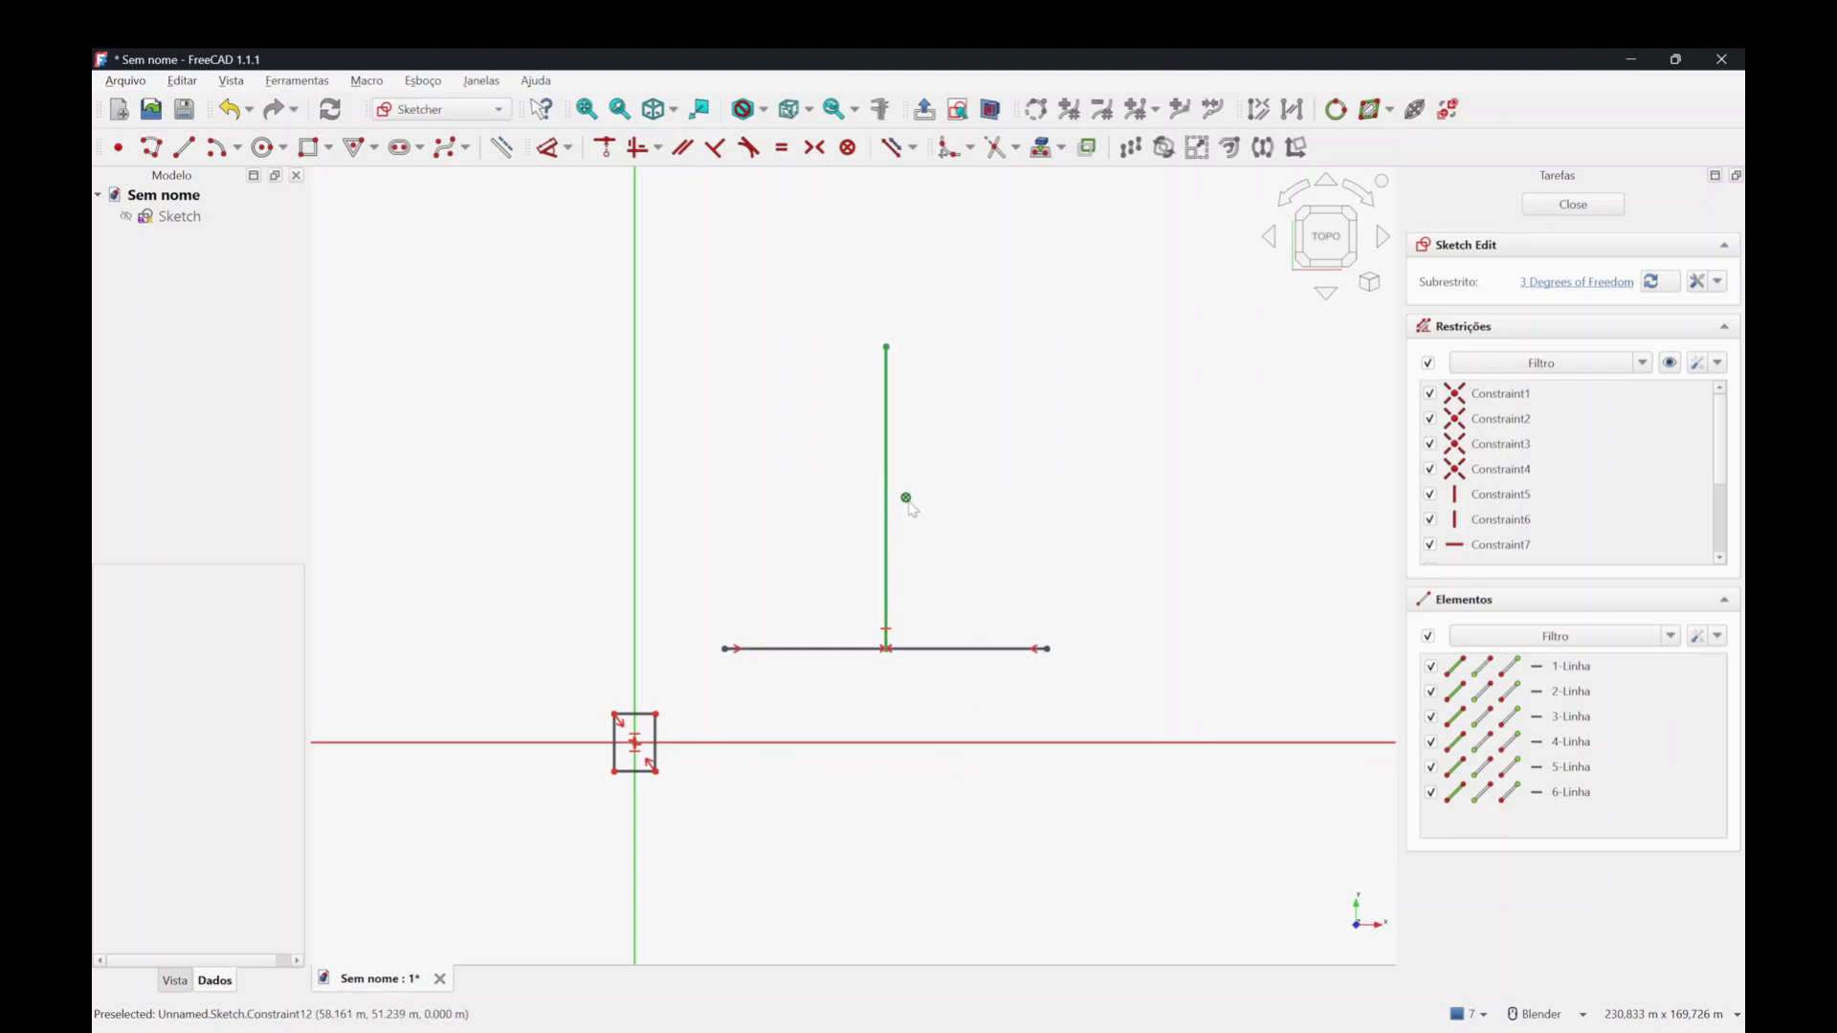
{"action": "left_click_drag", "start_coordinate": [885, 514], "coordinate": [813, 471]}
Dimension the horizontal line's length at 70 m, placing the dimension below it.
{"action": "left_click", "coordinate": [548, 147]}
{"action": "left_click", "coordinate": [972, 649]}
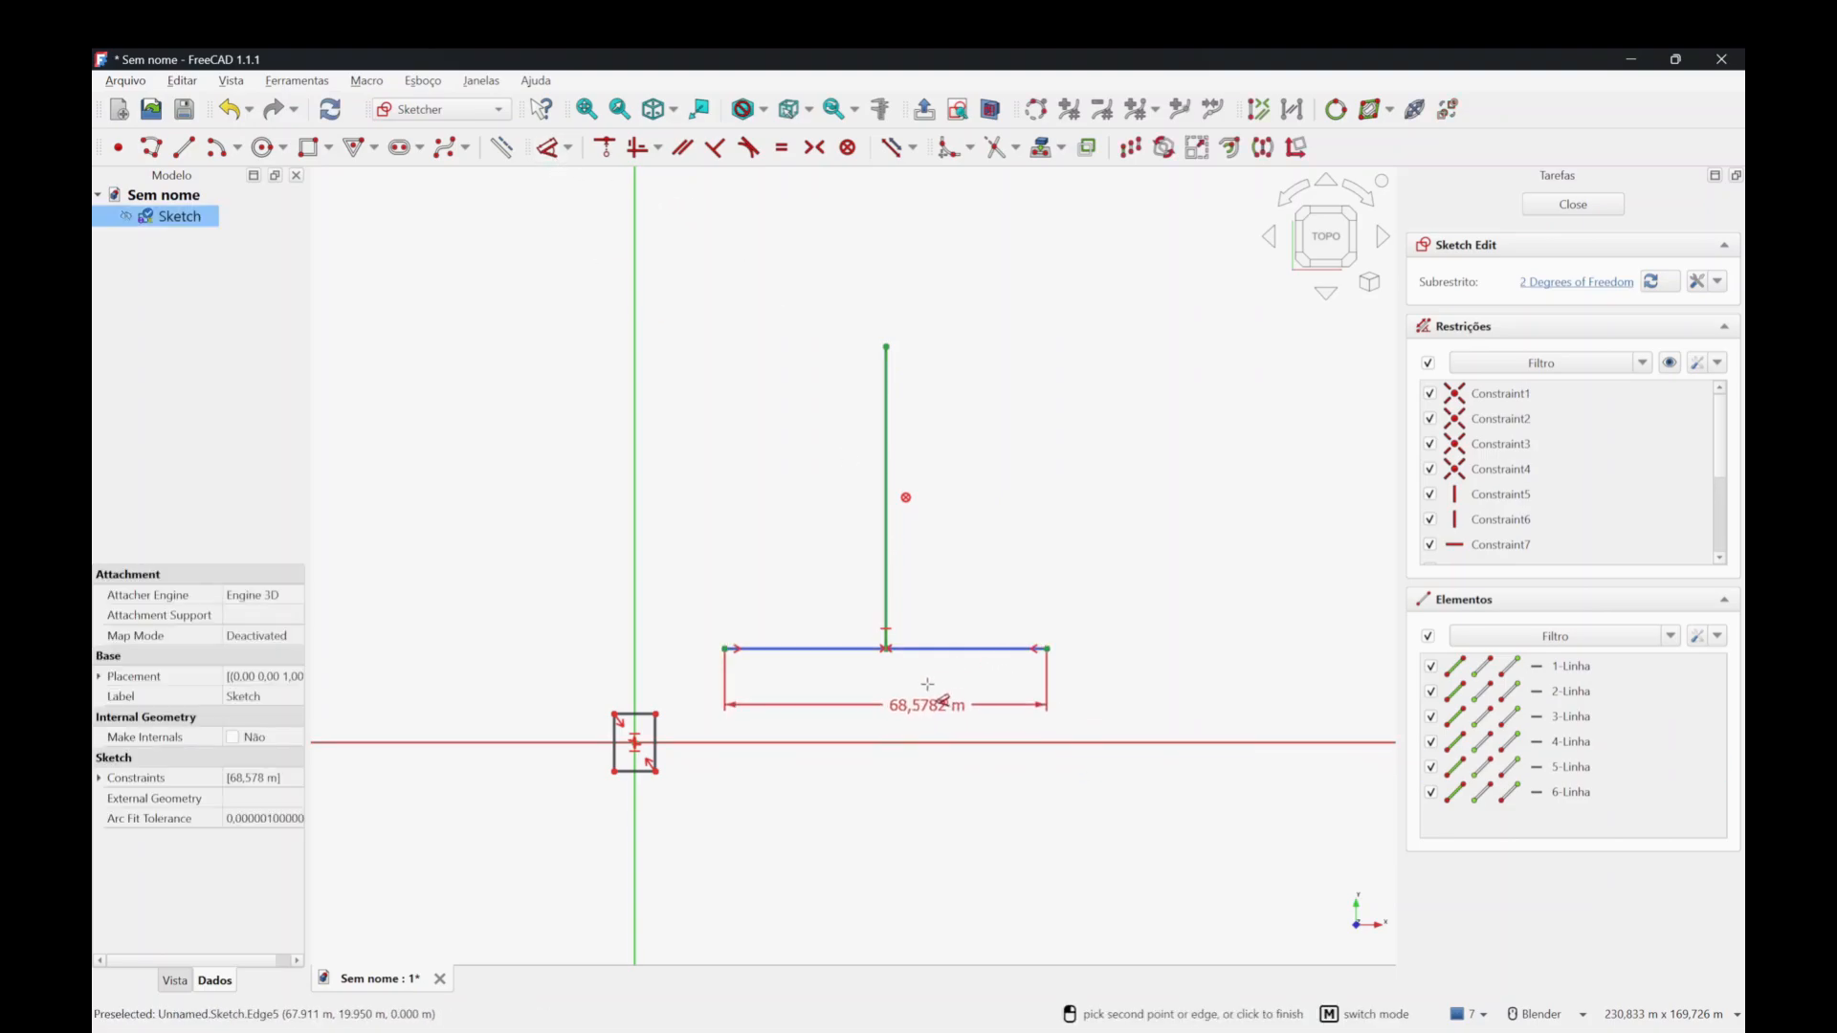
{"action": "left_click", "coordinate": [939, 688]}
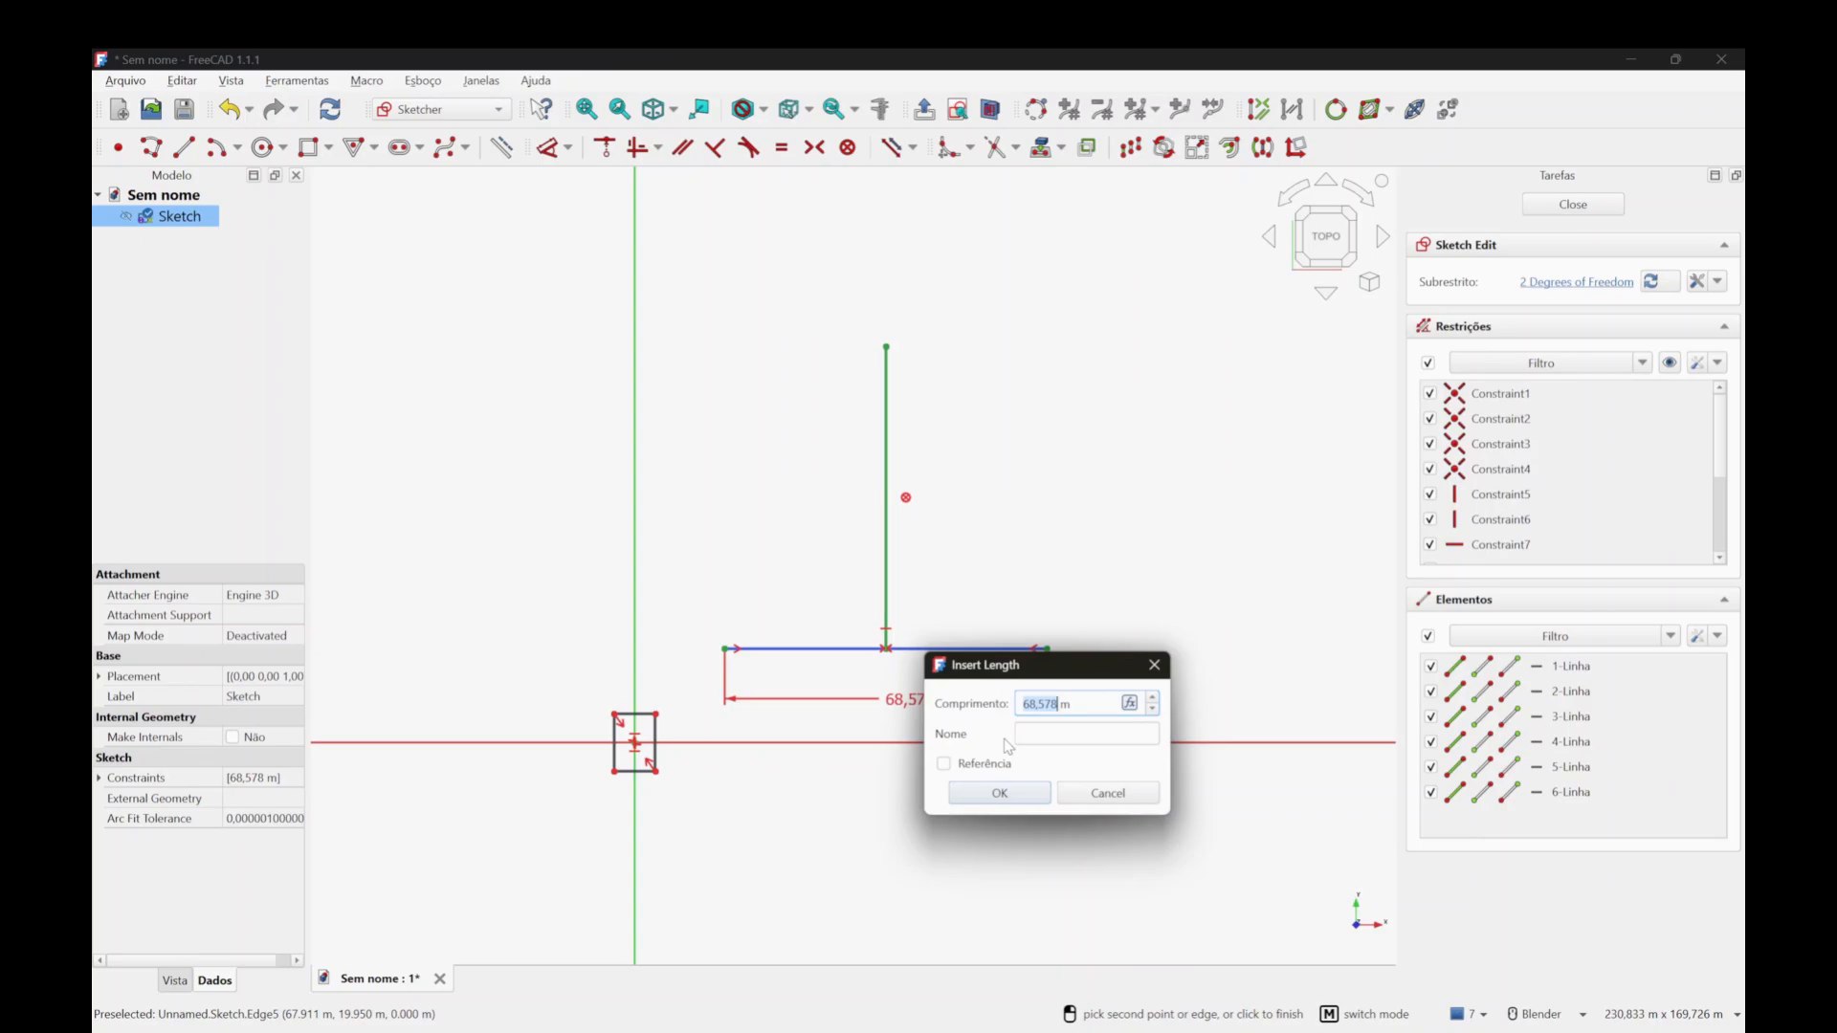
{"action": "type", "text": "70"}
{"action": "left_click", "coordinate": [997, 793]}
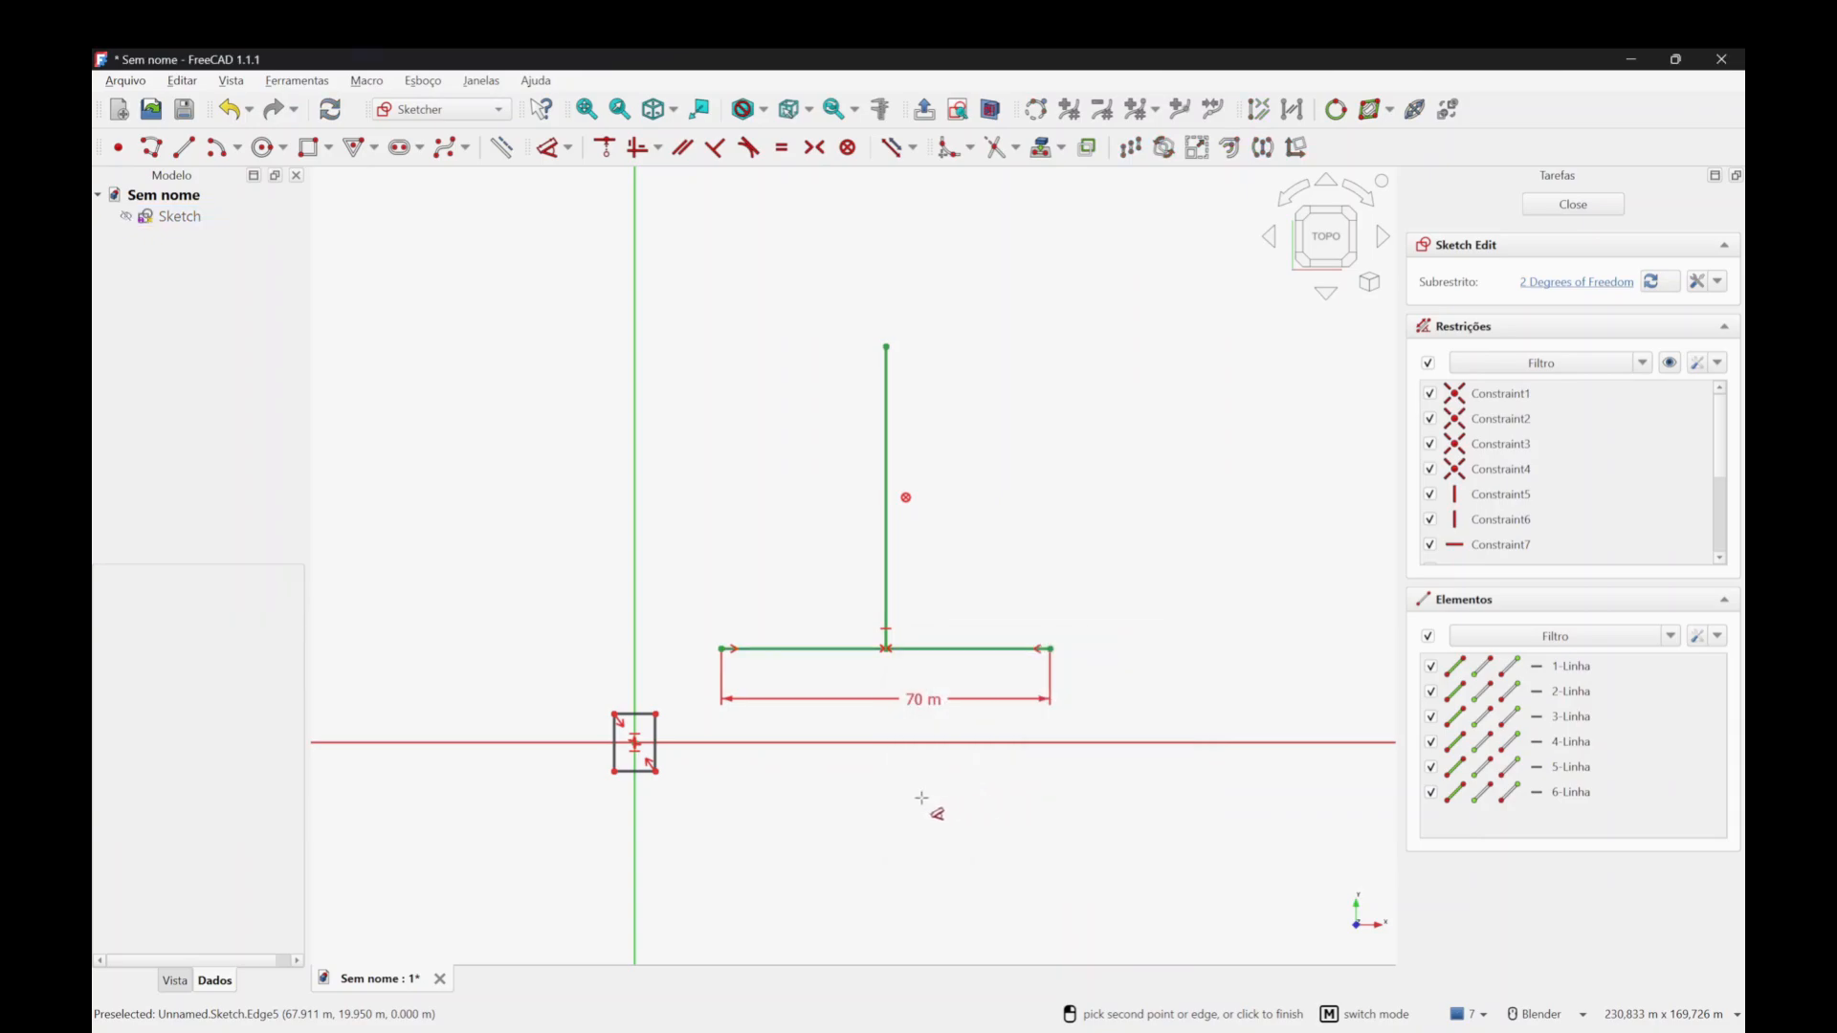
{"action": "key", "text": "Escape"}
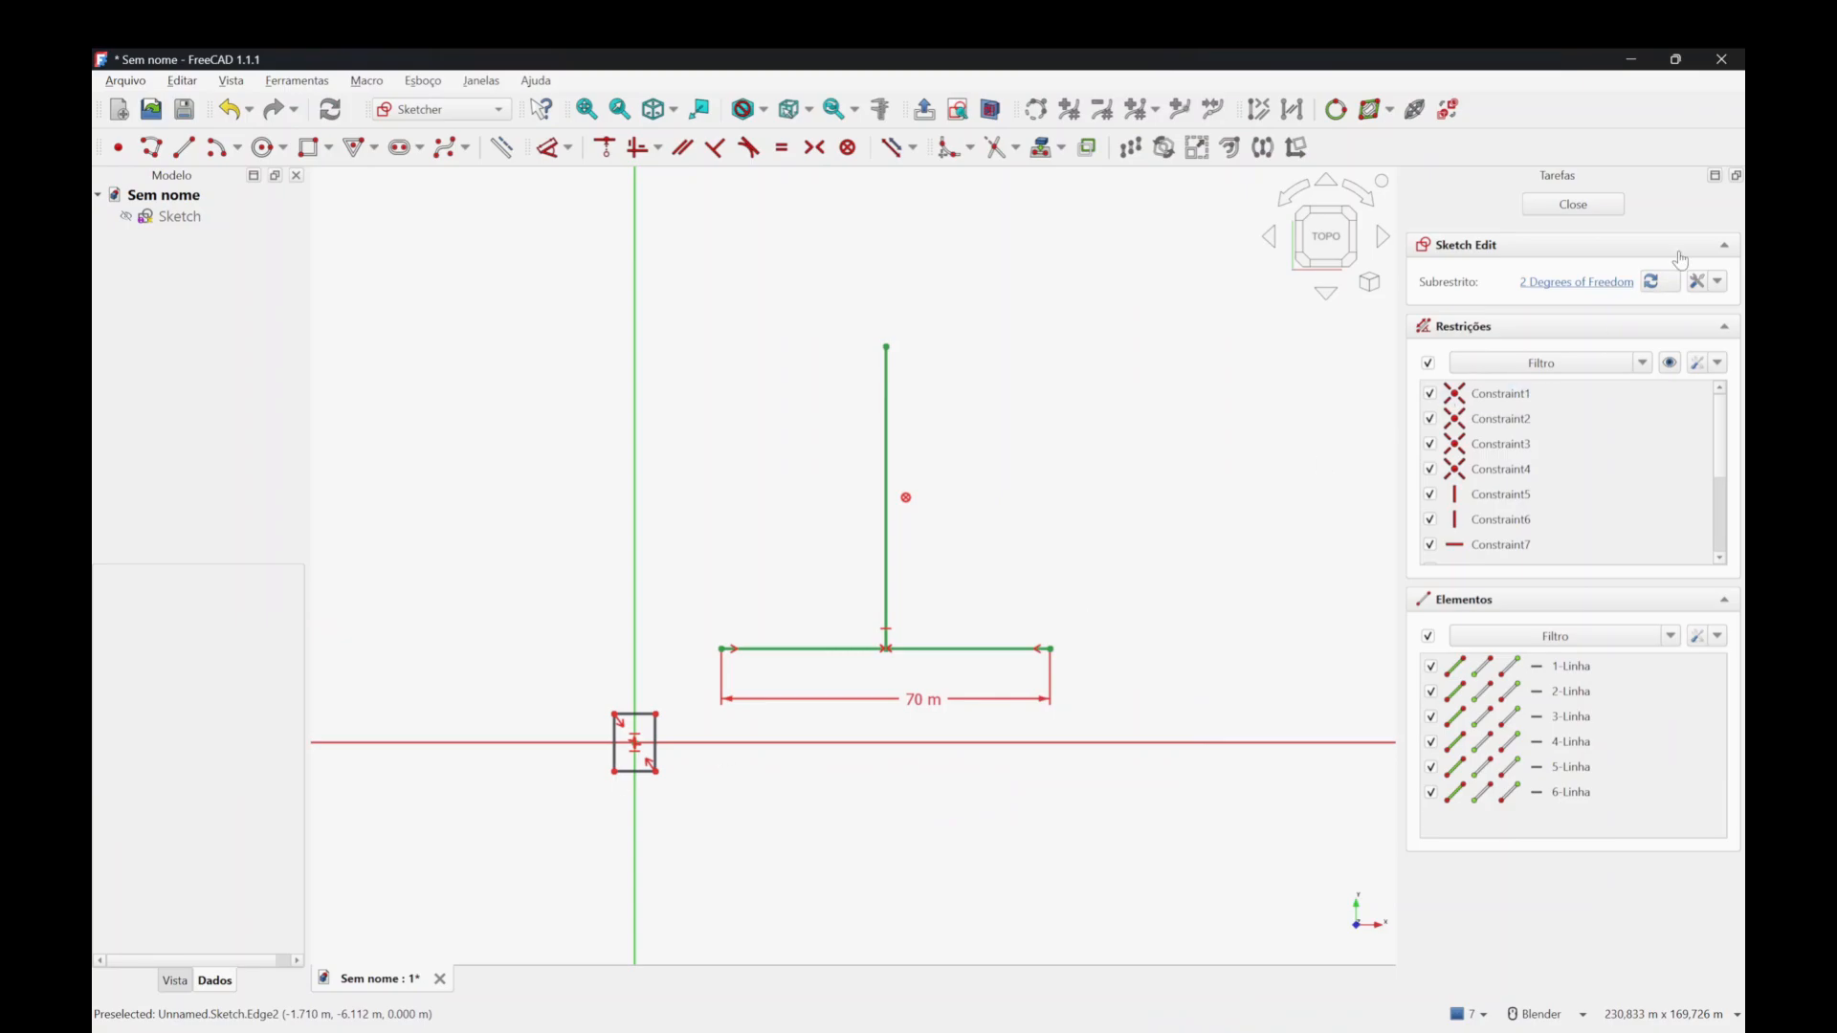
Enlarge the rectangle by moving its lower-right corner outward, and dimension its right edge at 25 m.
{"action": "scroll", "coordinate": [573, 892], "scroll_direction": "up", "scroll_amount": 1}
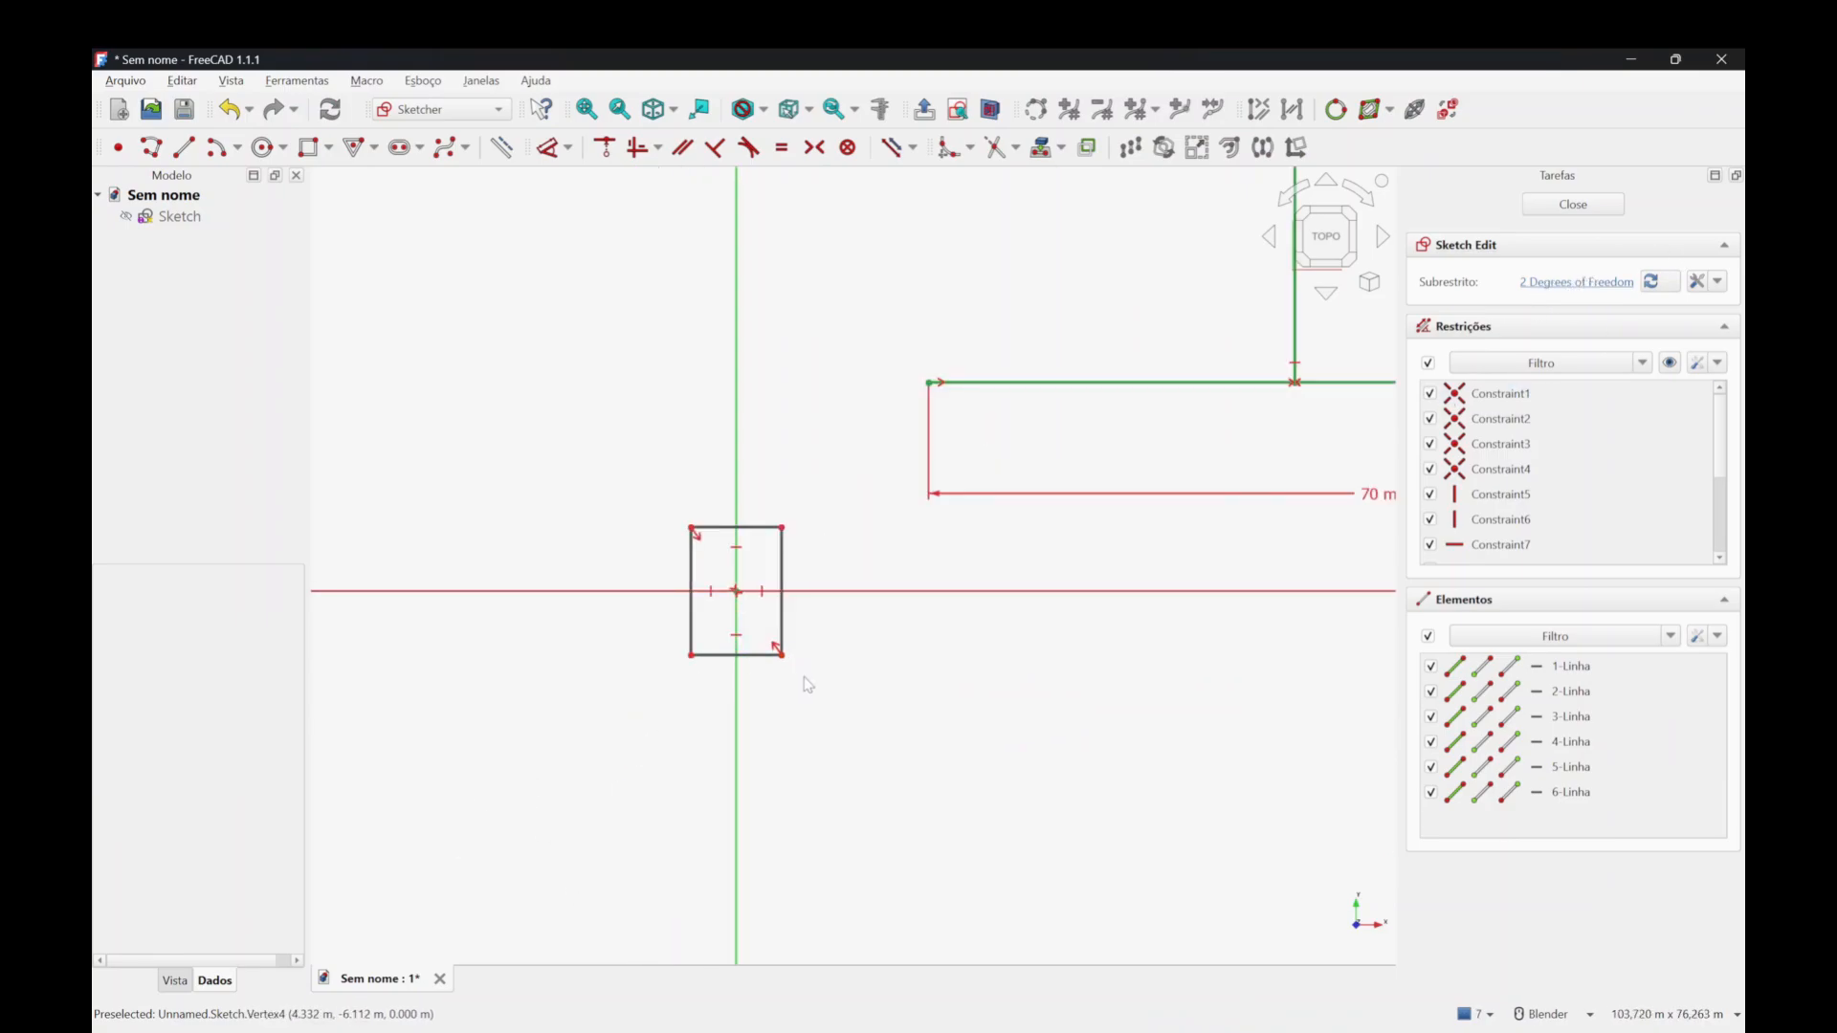
{"action": "left_click_drag", "start_coordinate": [782, 657], "coordinate": [848, 723]}
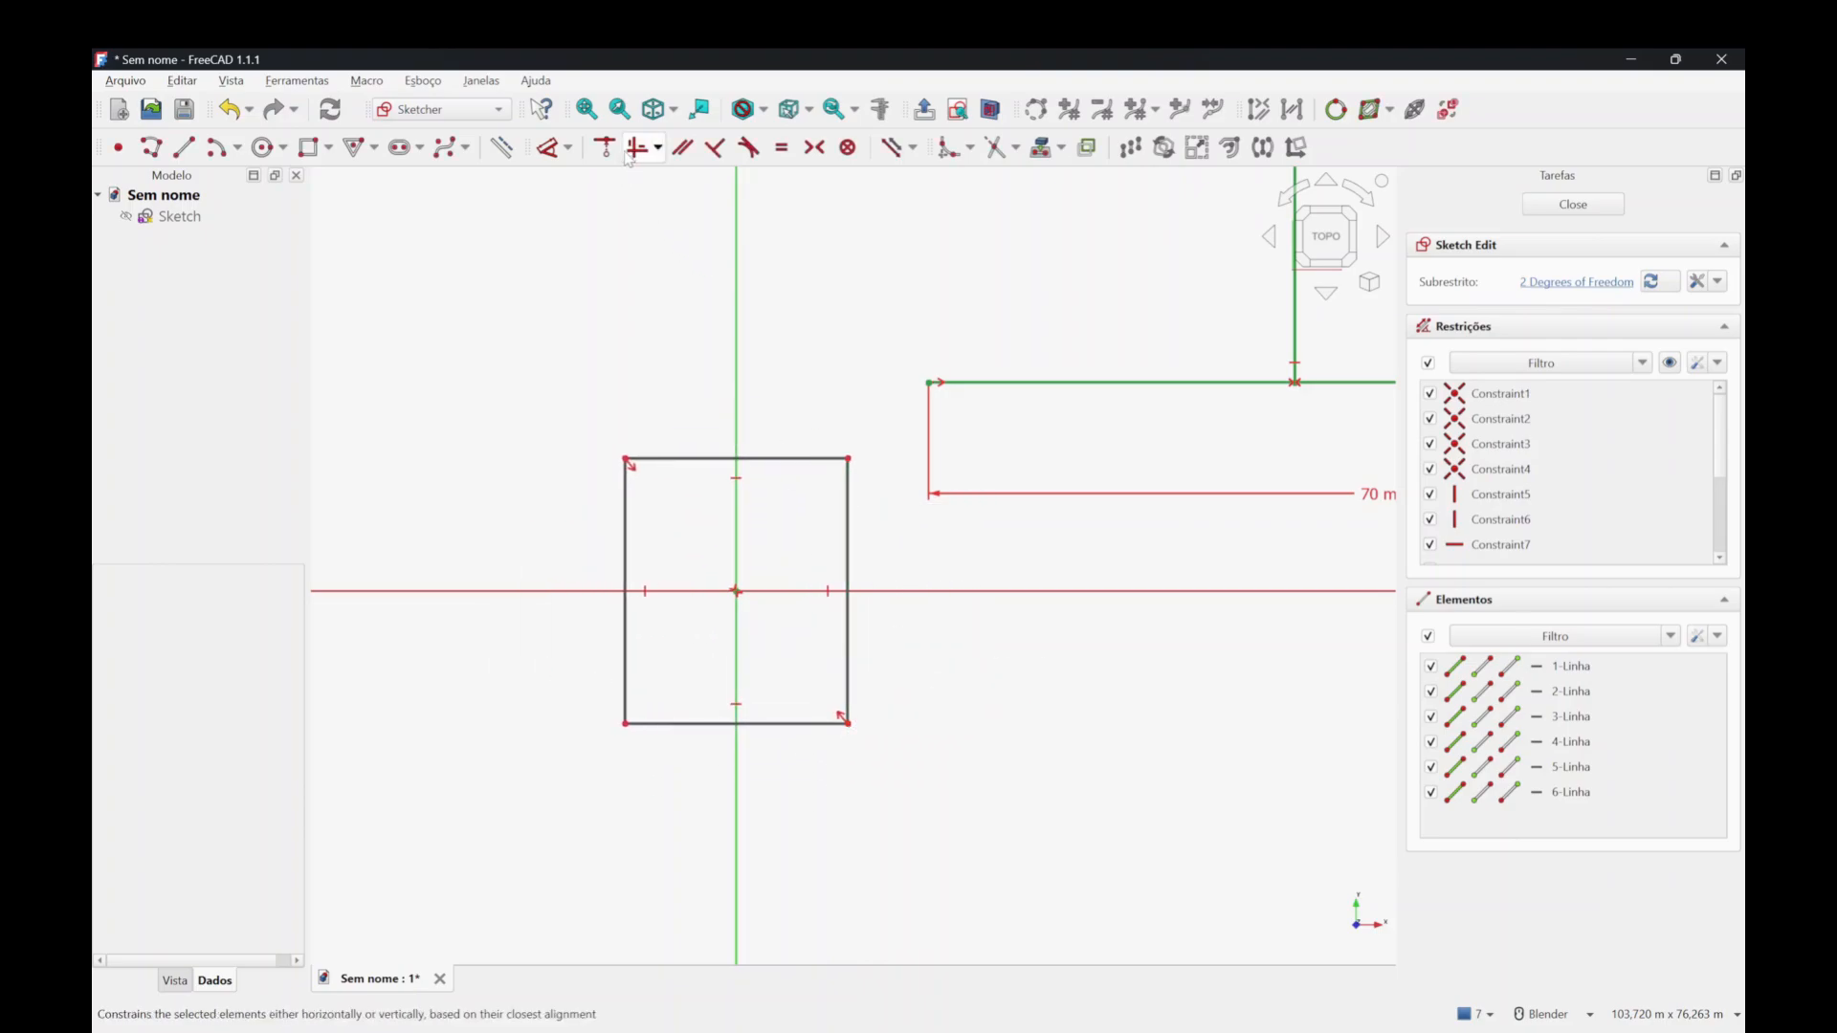
{"action": "key", "text": "d"}
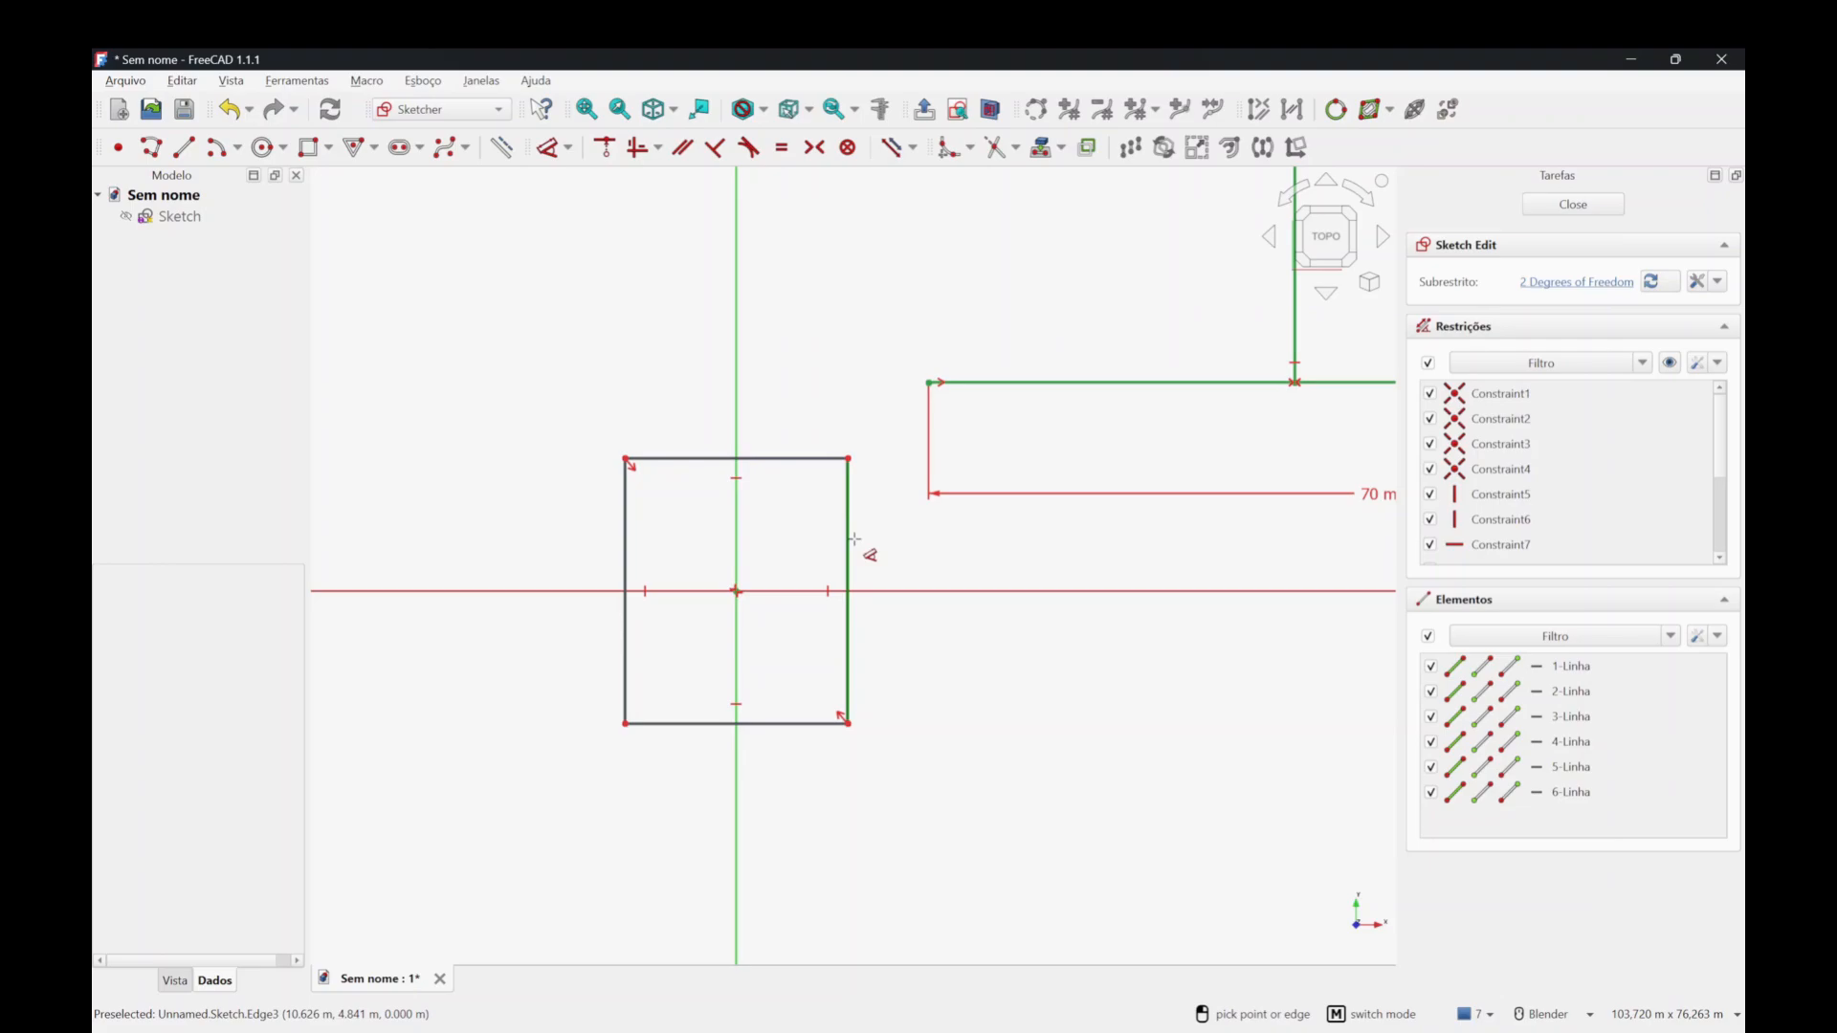
{"action": "left_click", "coordinate": [848, 553]}
{"action": "left_click", "coordinate": [880, 564]}
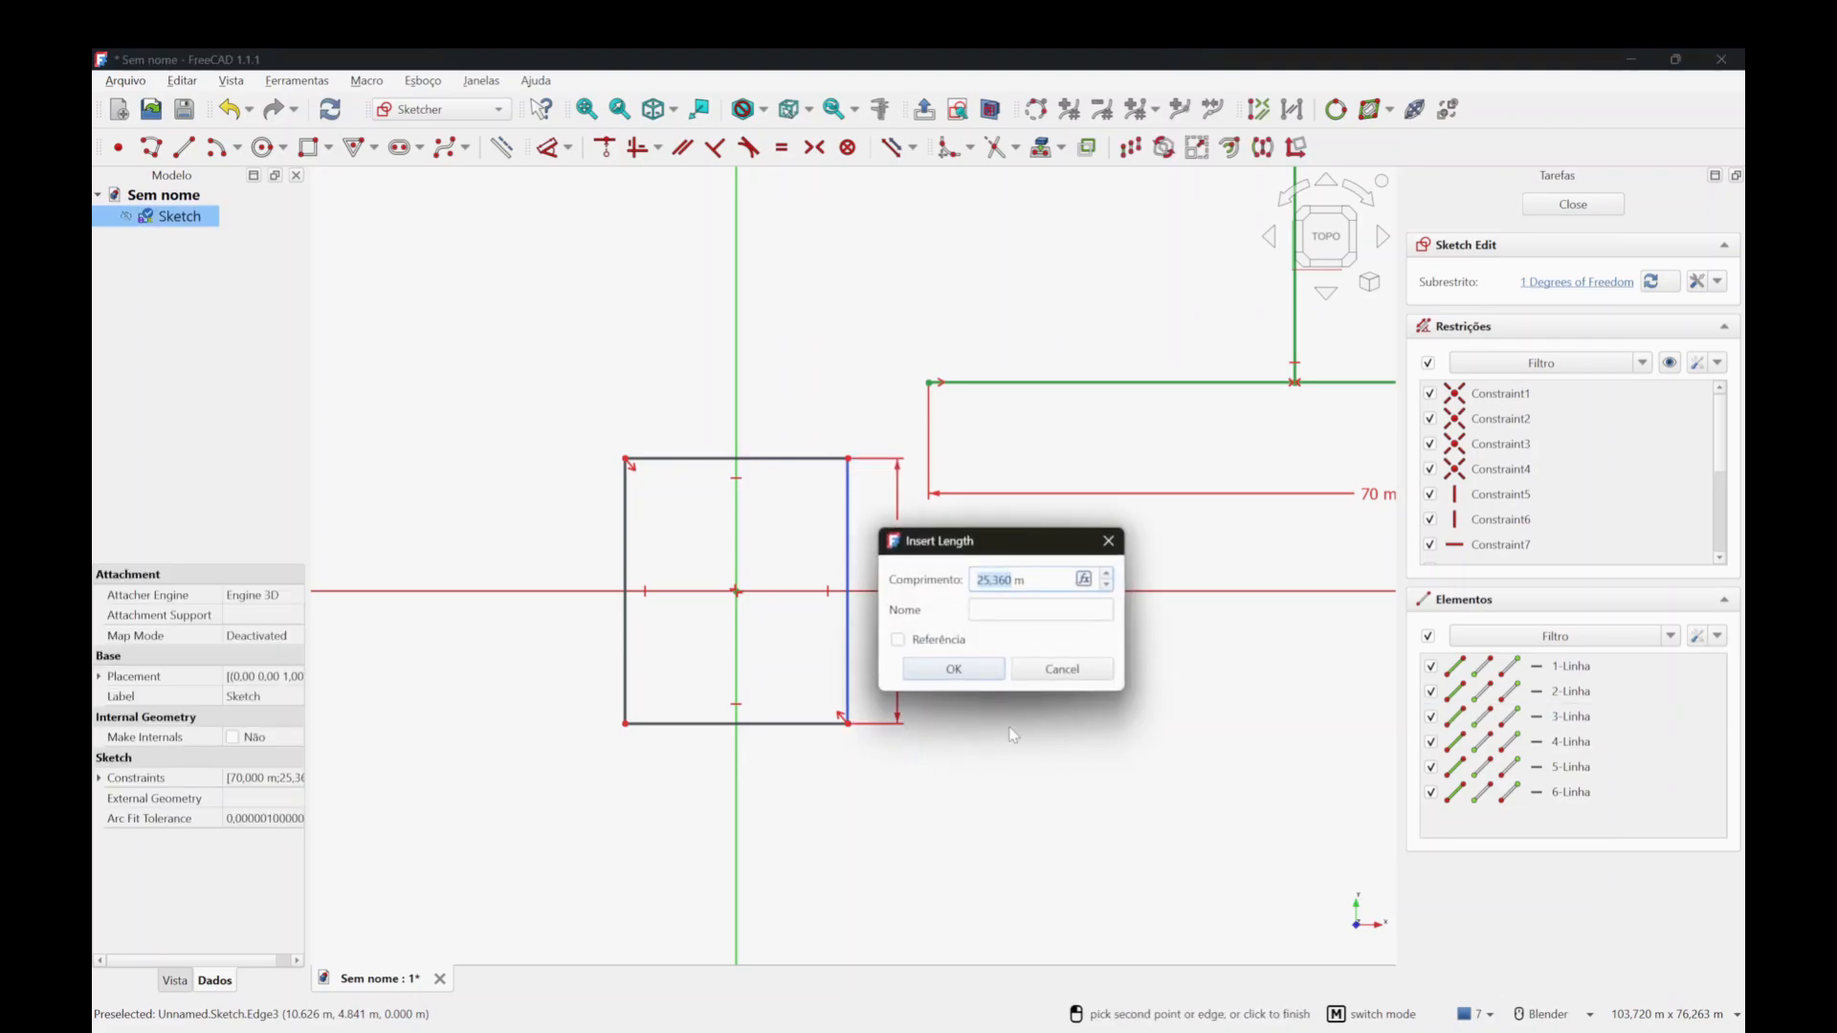
{"action": "type", "text": "25"}
{"action": "left_click", "coordinate": [984, 674]}
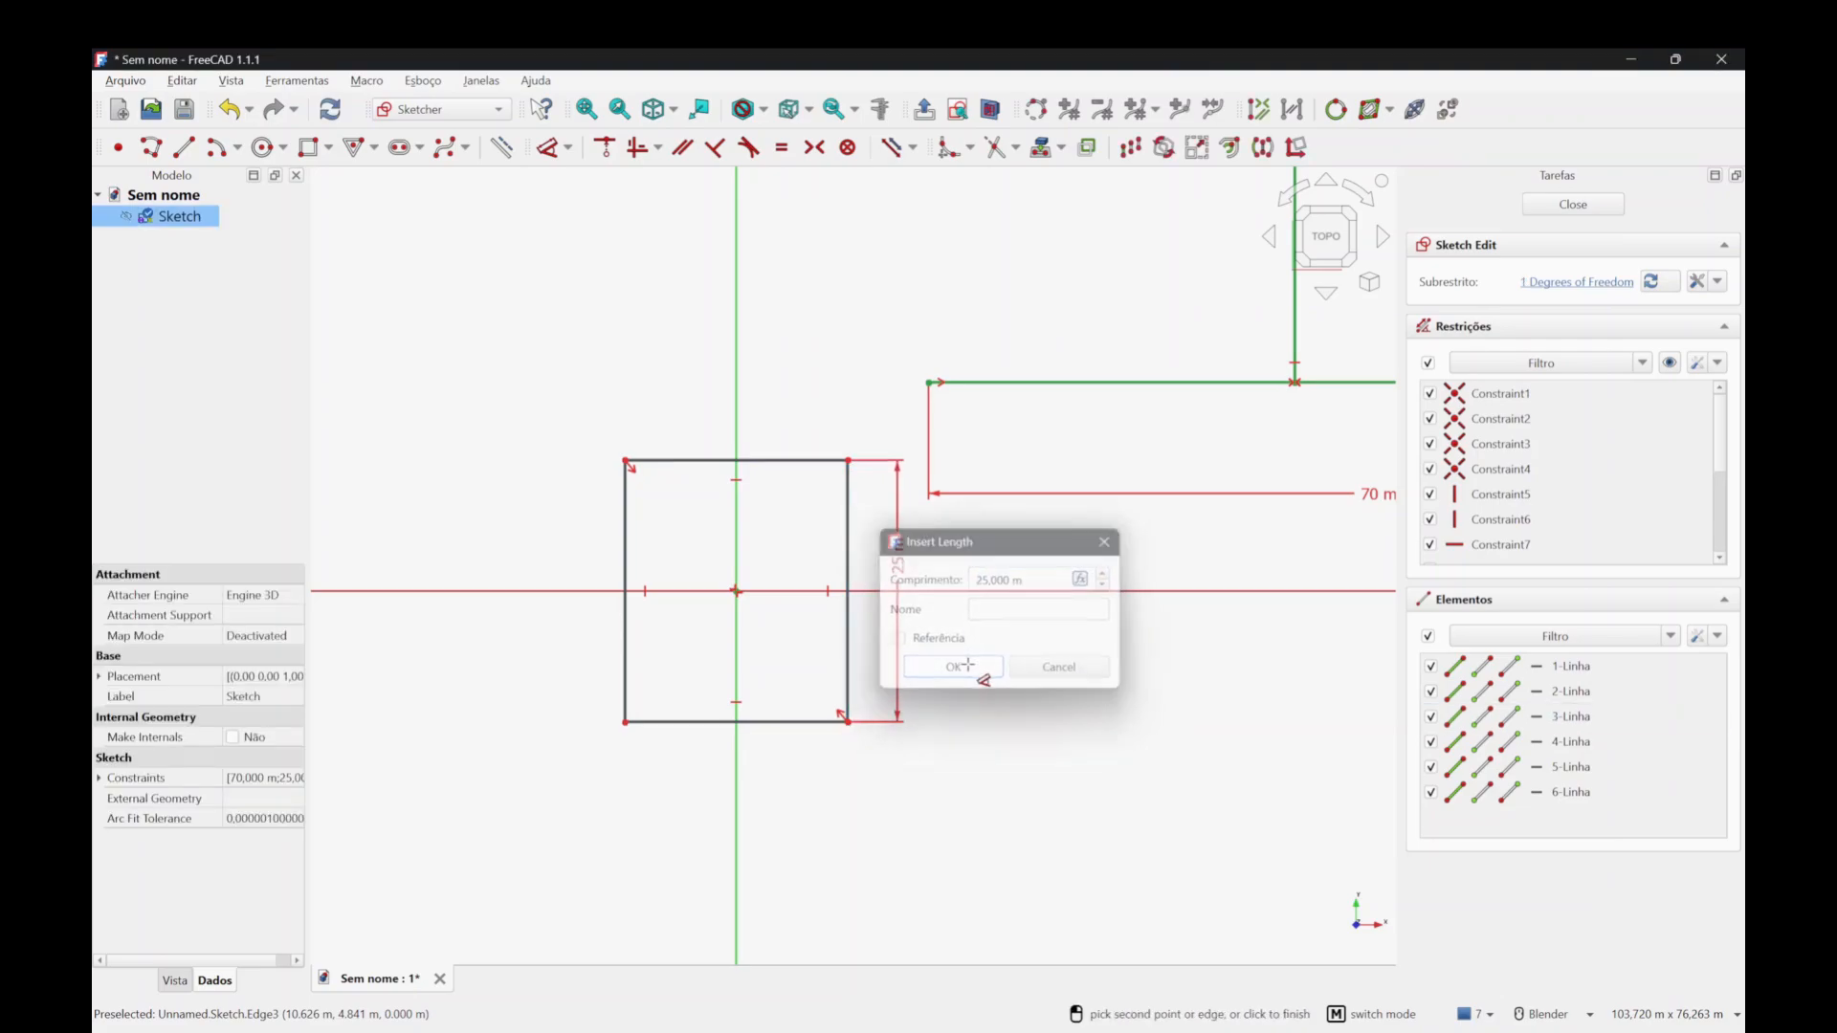
Dimension the rectangle's top edge at 25 m.
{"action": "left_click", "coordinate": [776, 459]}
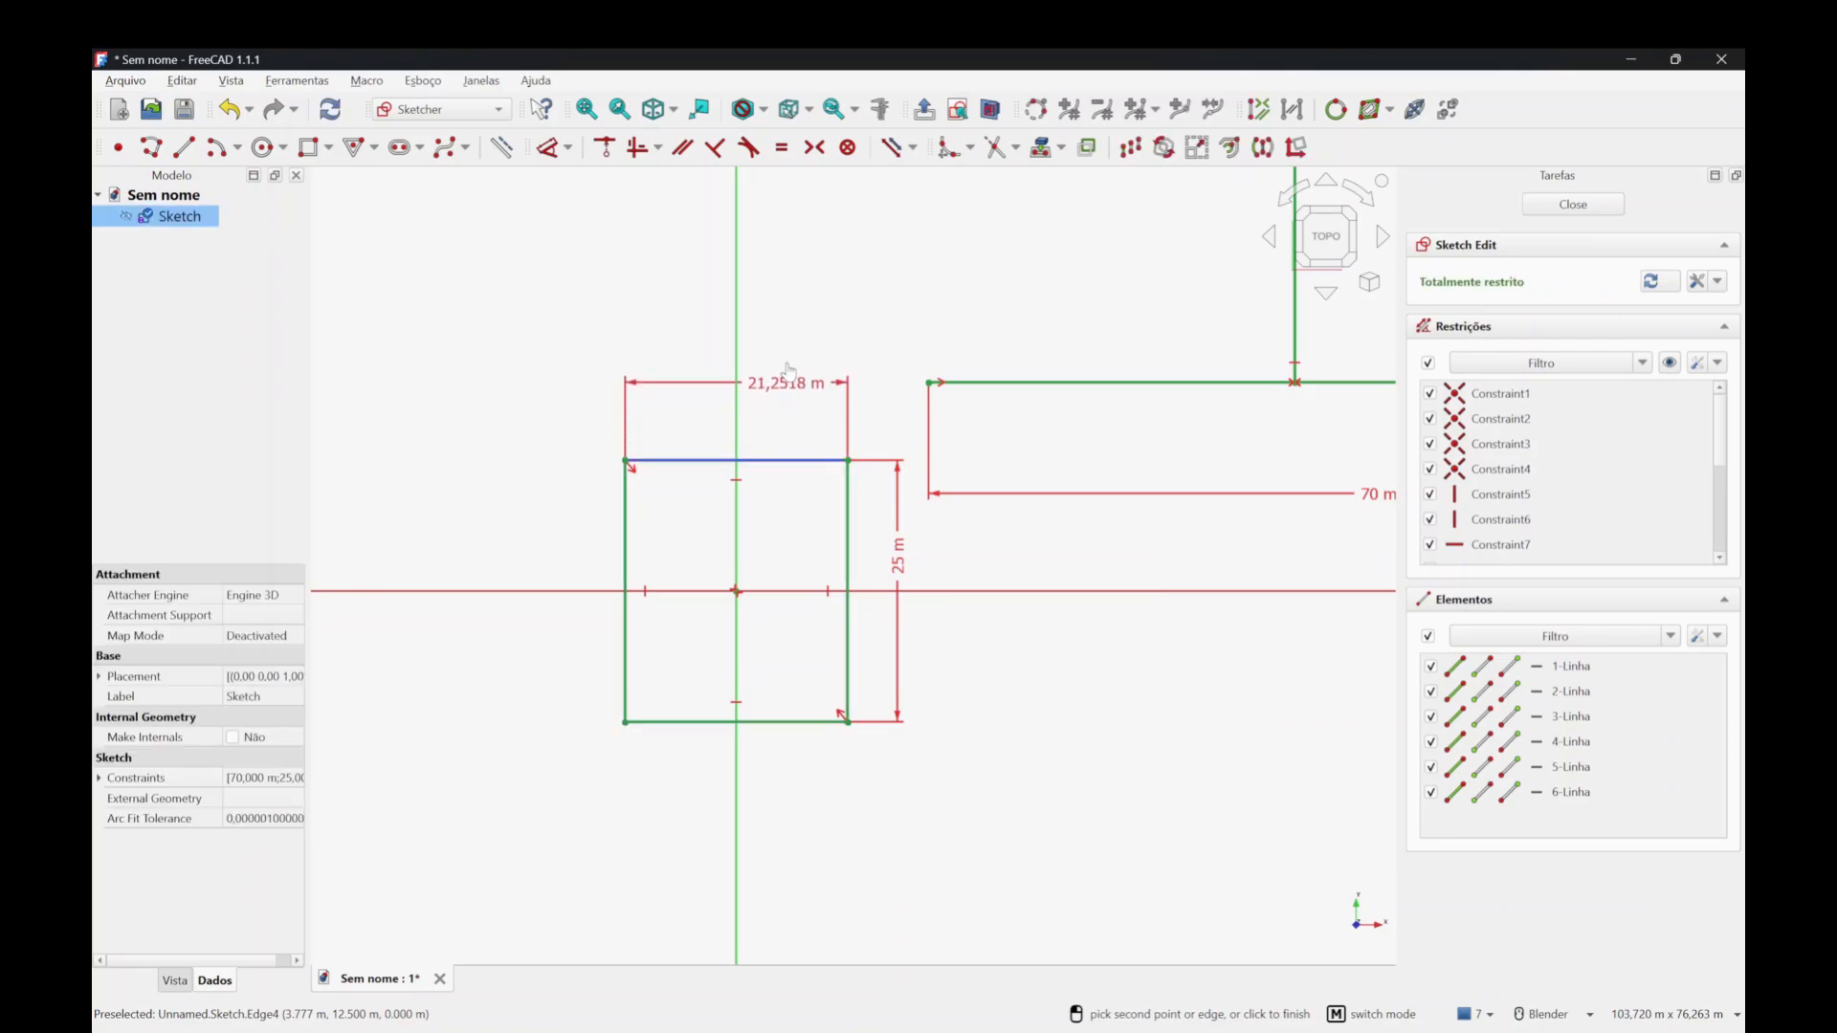
{"action": "left_click", "coordinate": [785, 385]}
{"action": "type", "text": "25"}
{"action": "left_click", "coordinate": [884, 481]}
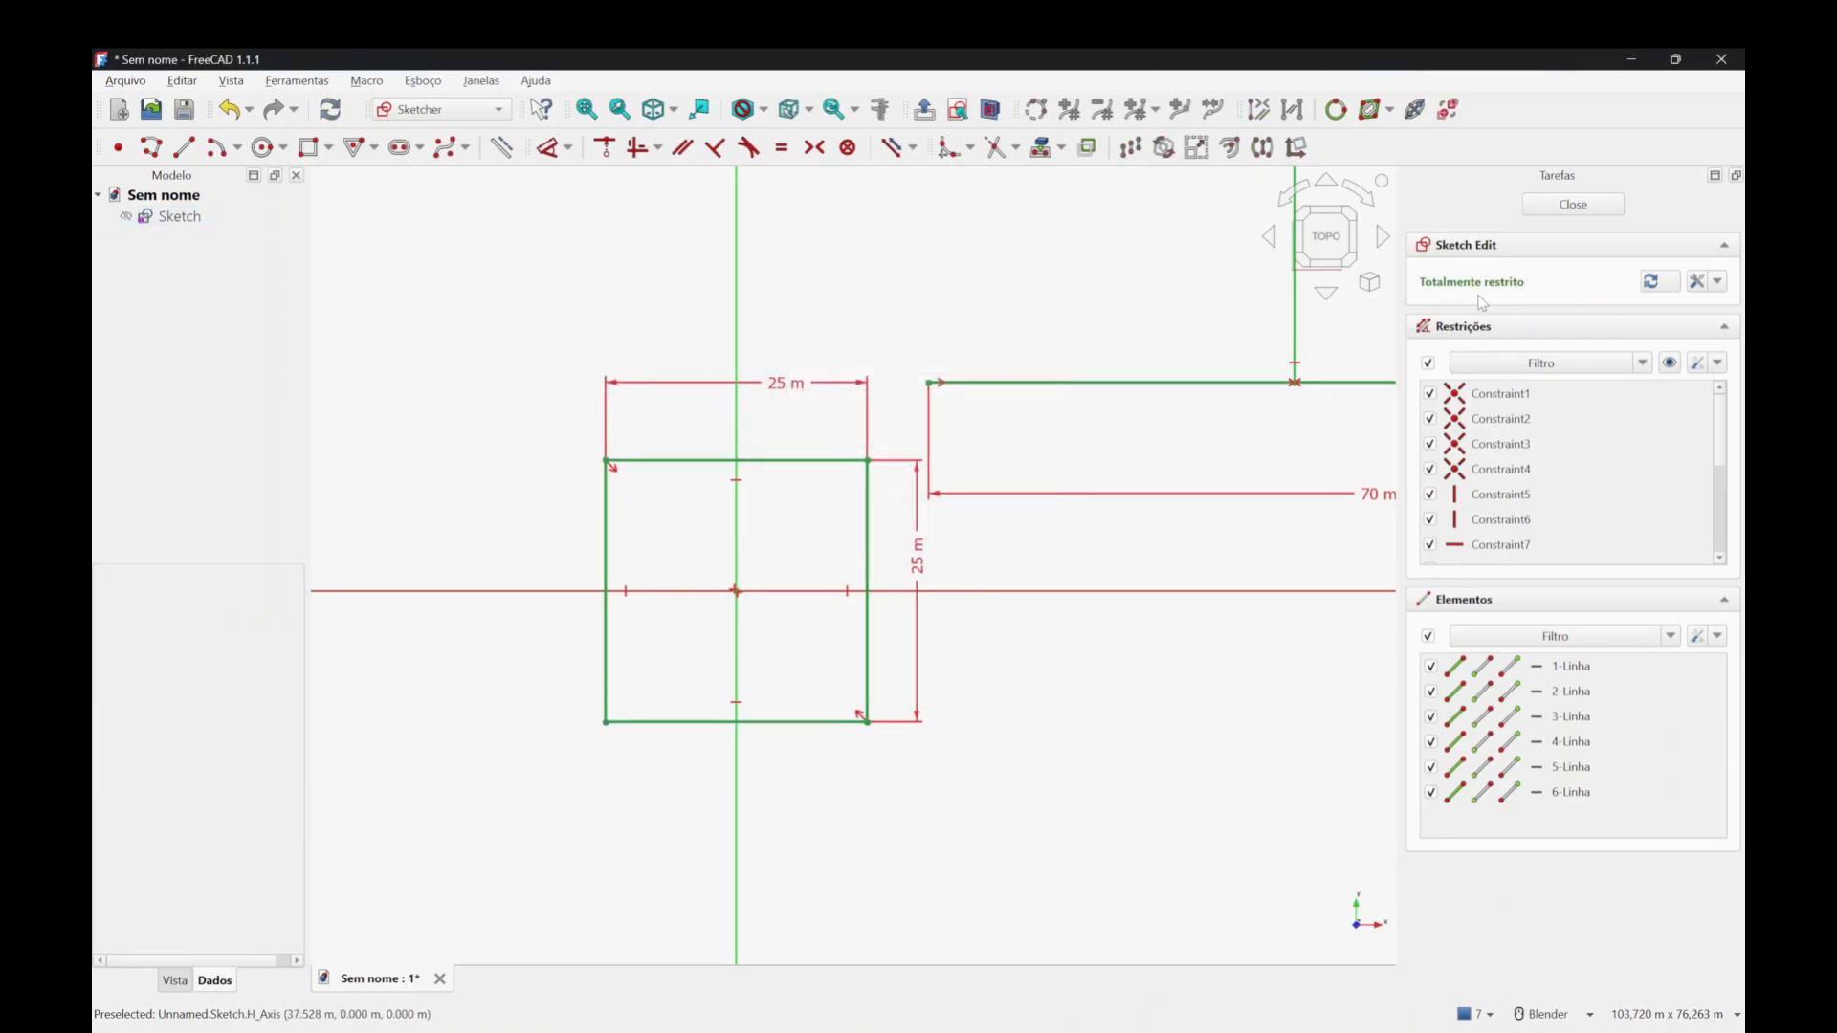
{"action": "scroll", "coordinate": [777, 705], "scroll_direction": "down", "scroll_amount": 3}
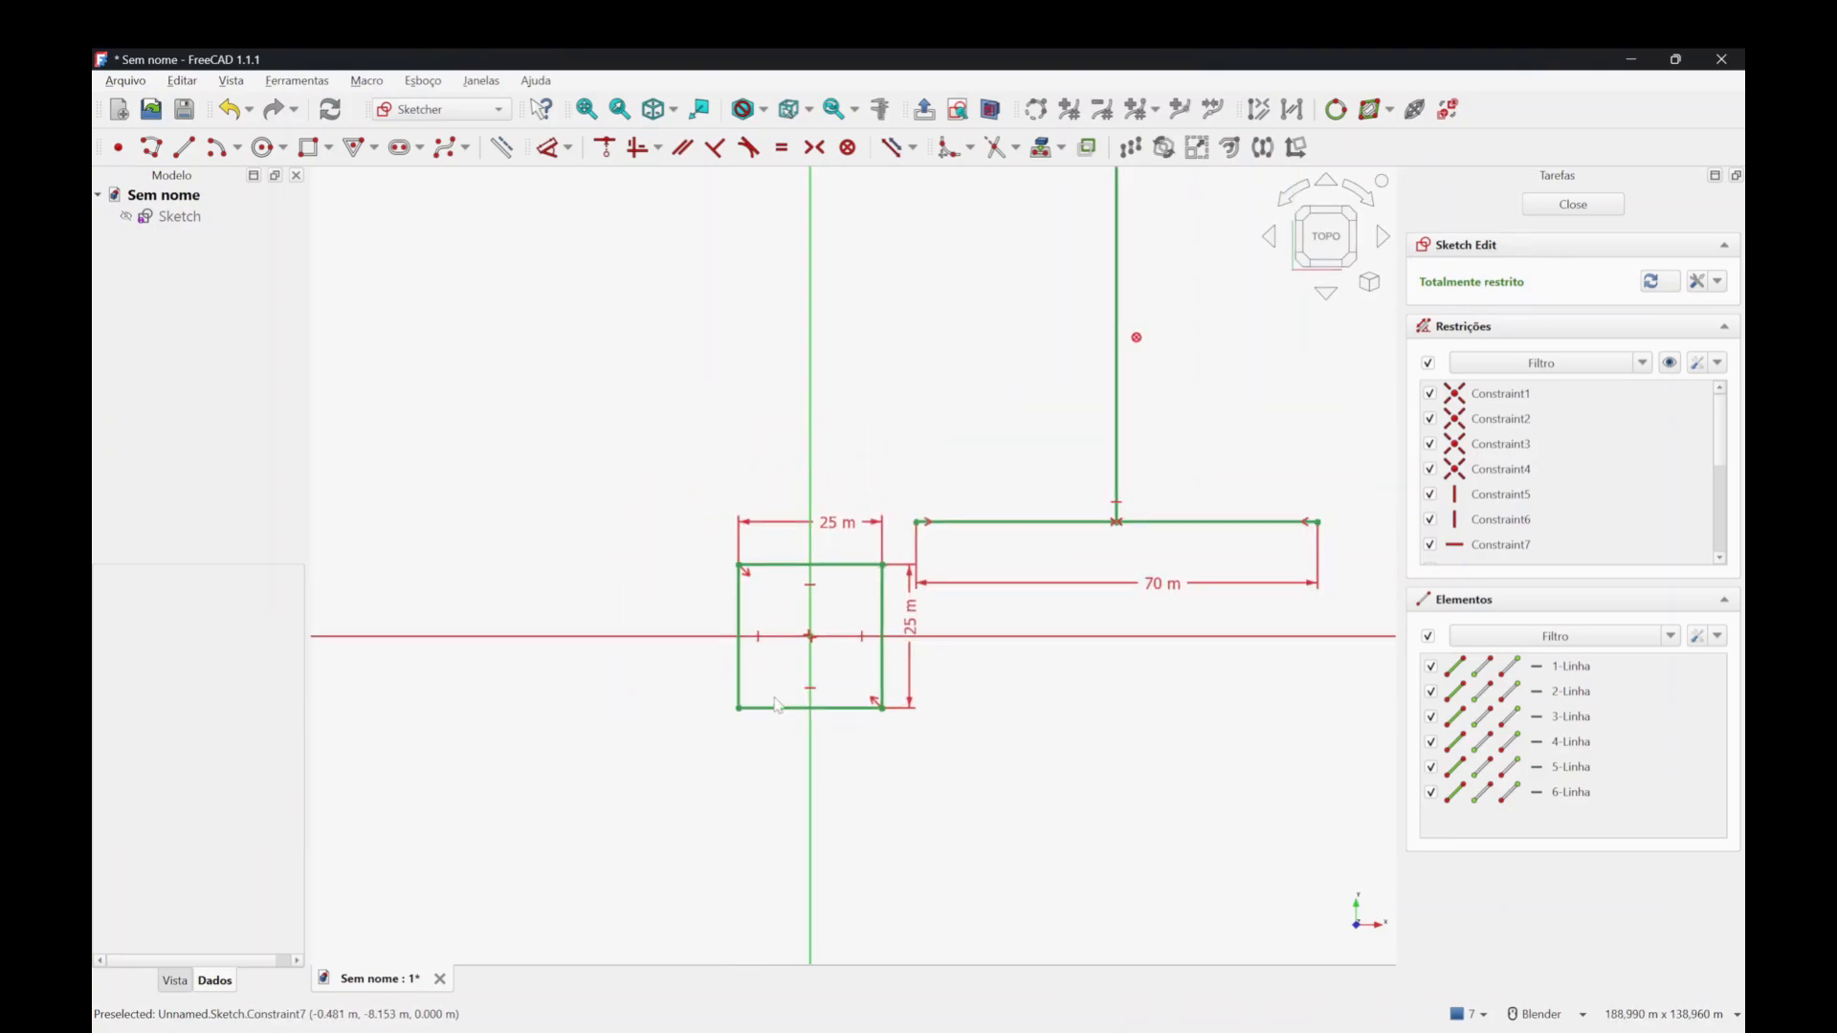
{"action": "scroll", "coordinate": [777, 705], "scroll_direction": "down", "scroll_amount": 2}
{"action": "scroll", "coordinate": [1035, 667], "scroll_direction": "up", "scroll_amount": 2}
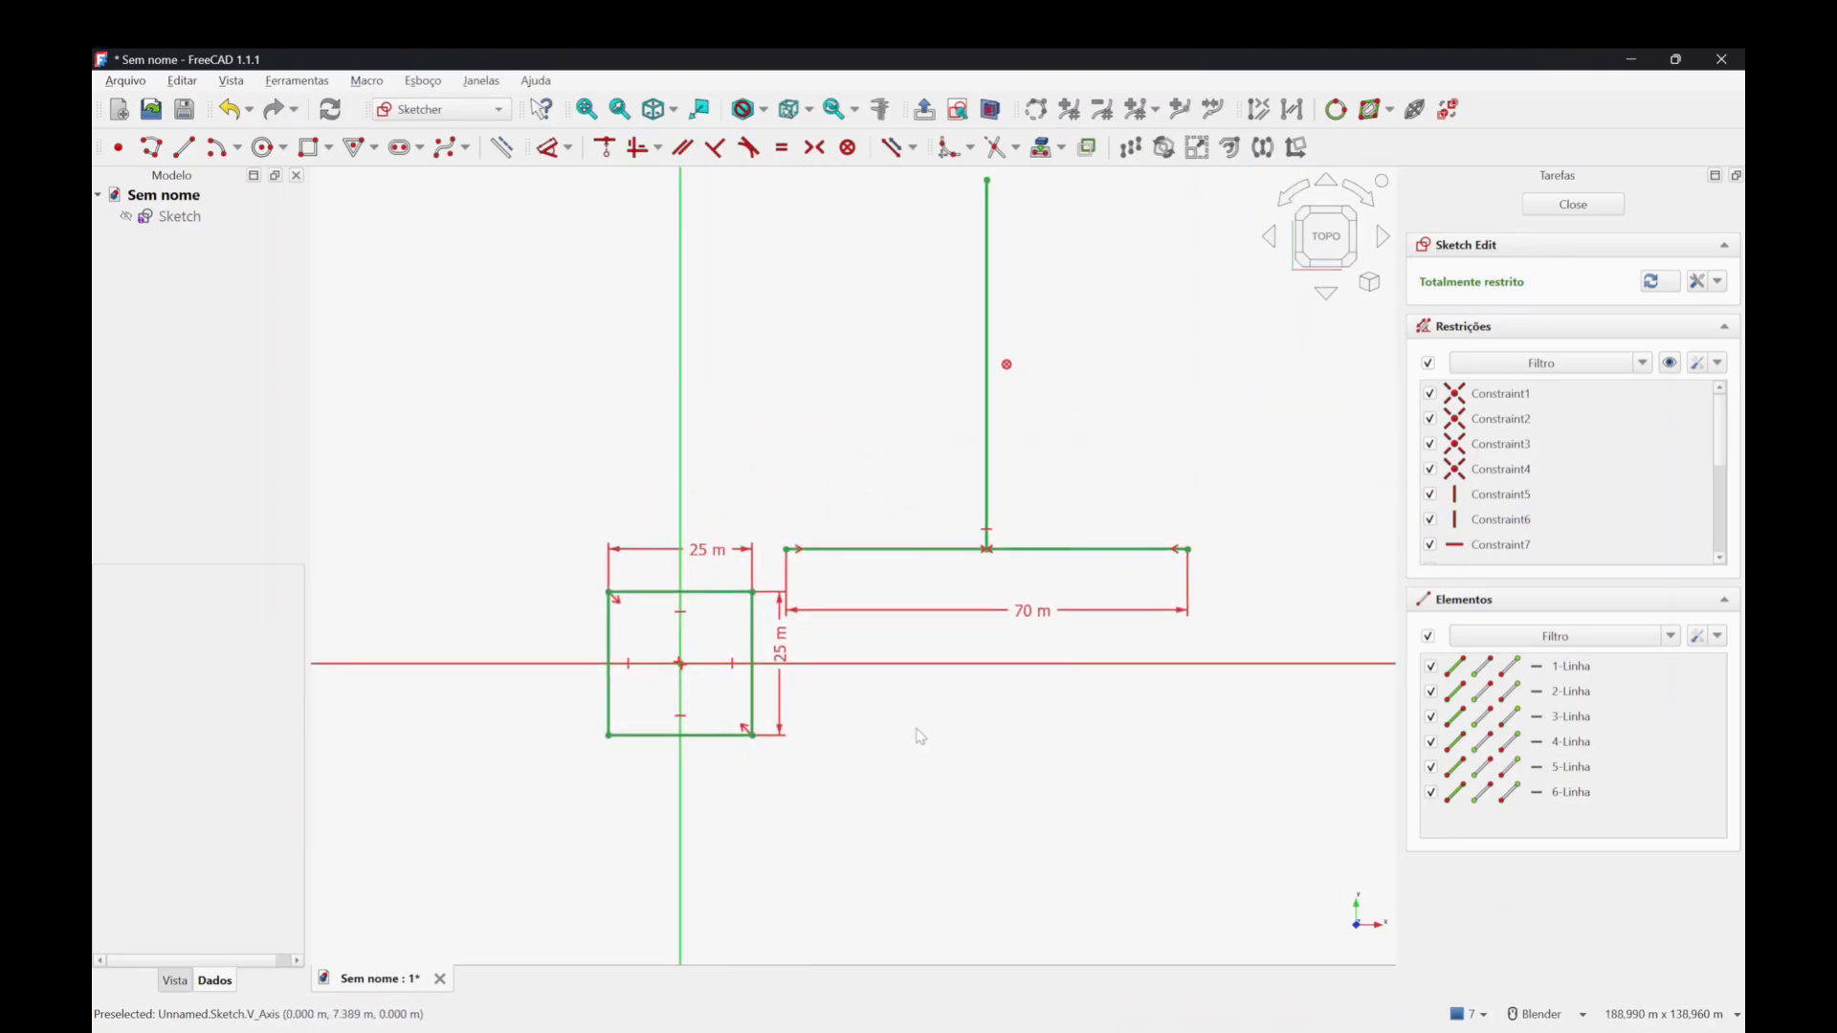
{"action": "scroll", "coordinate": [890, 833], "scroll_direction": "down", "scroll_amount": 1}
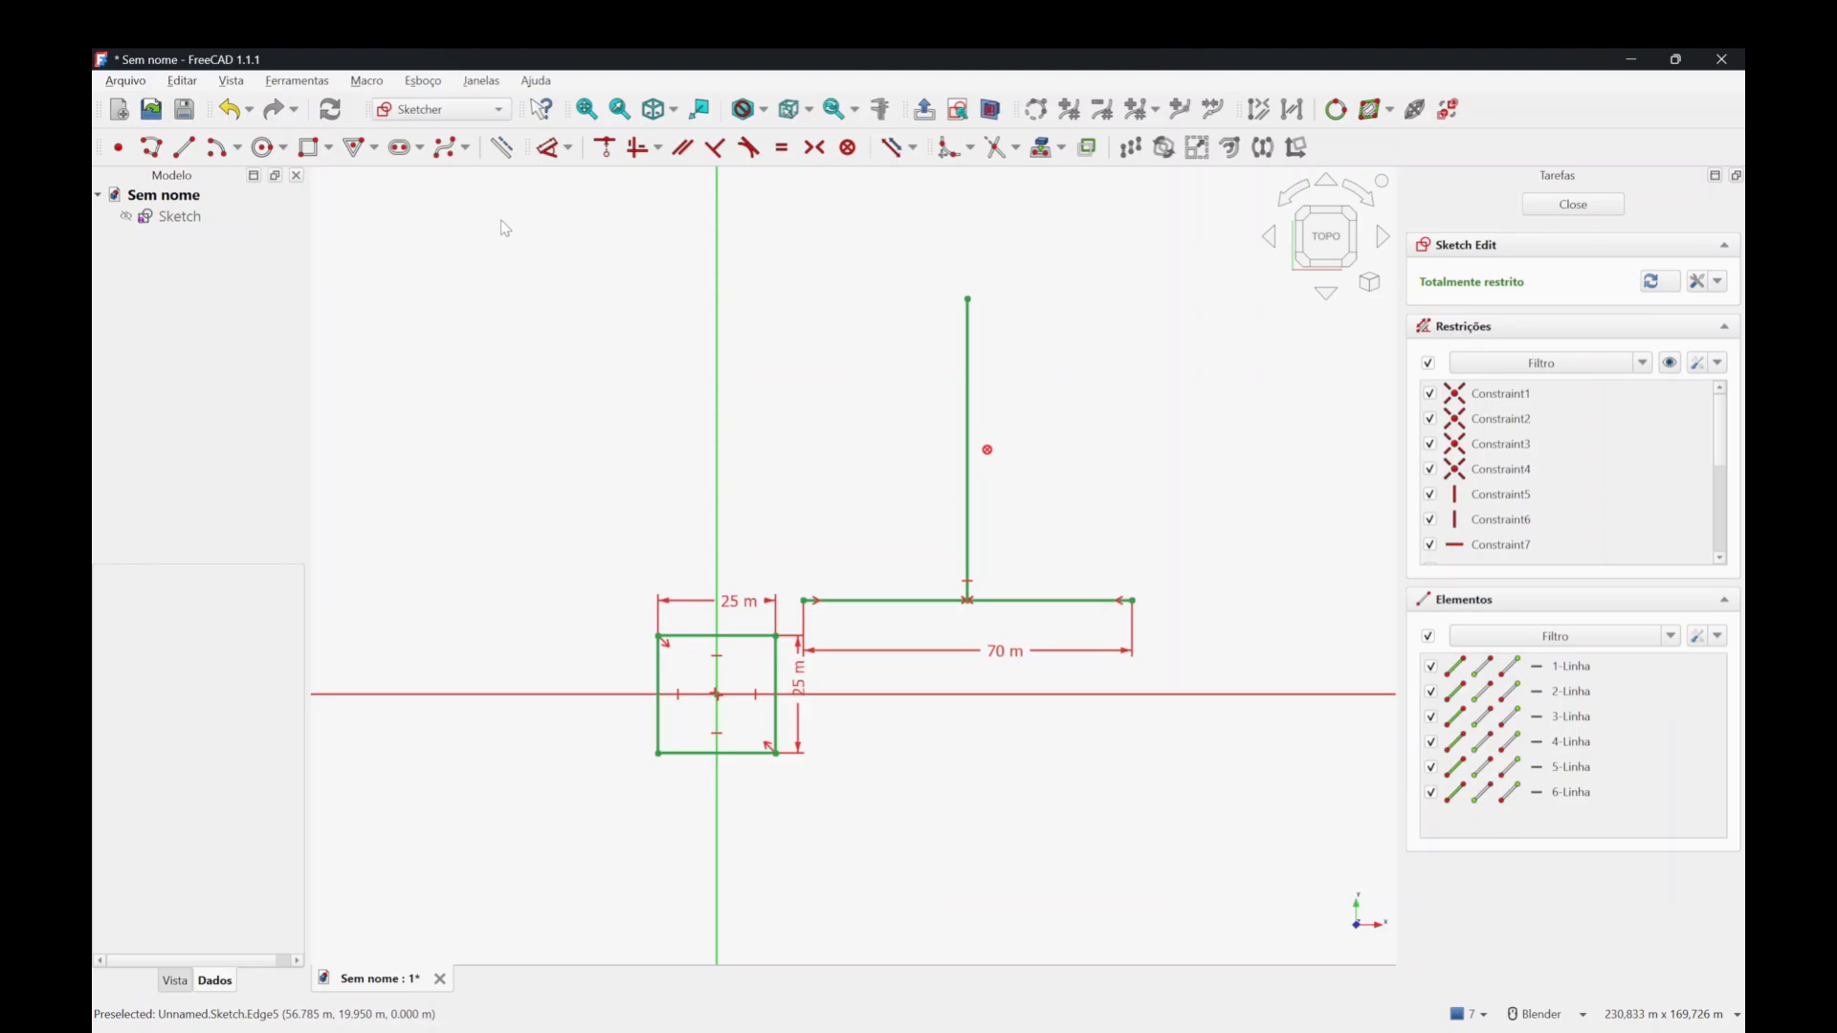